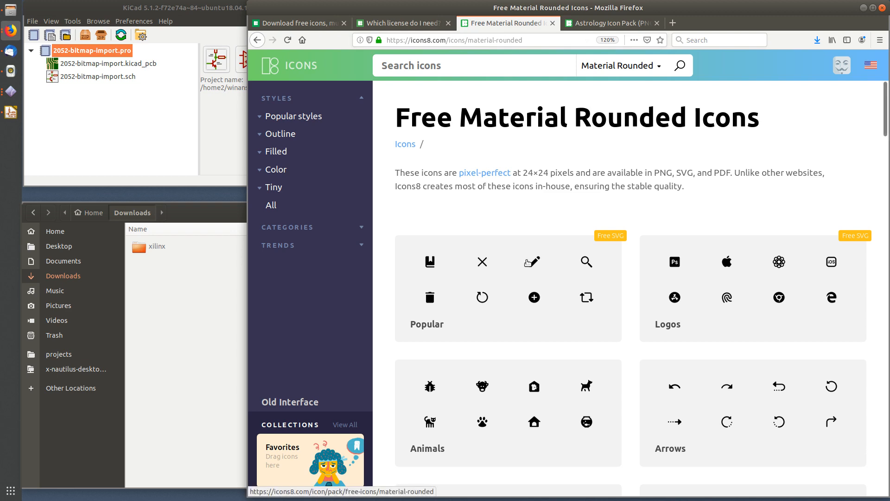
# - Choose the Autumn leaf icon from the Astrology pack's Seasons section and switch it to the iOS Glyph style
pyautogui.scroll(-5, 552, 224)
pyautogui.scroll(-20, 555, 228)
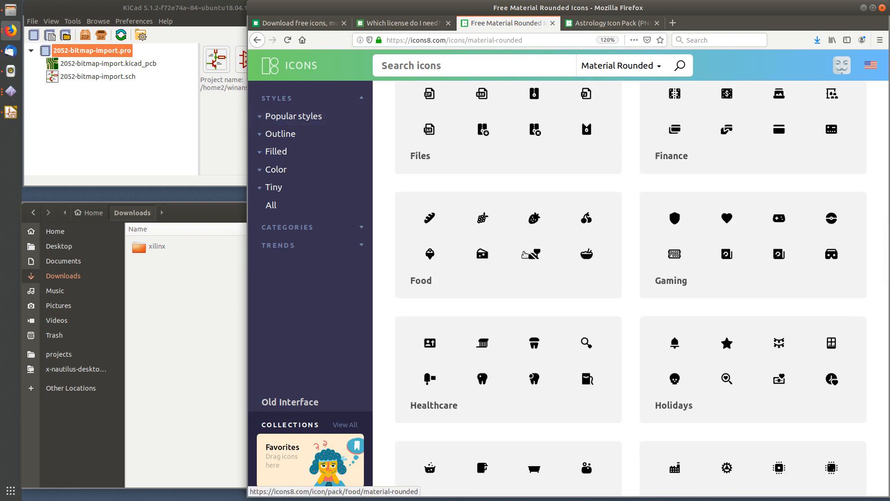
pyautogui.click(602, 23)
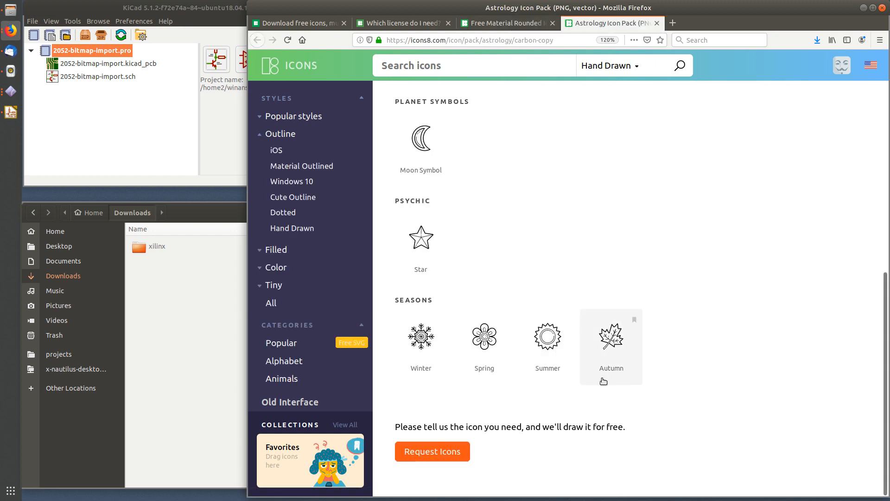
pyautogui.click(610, 343)
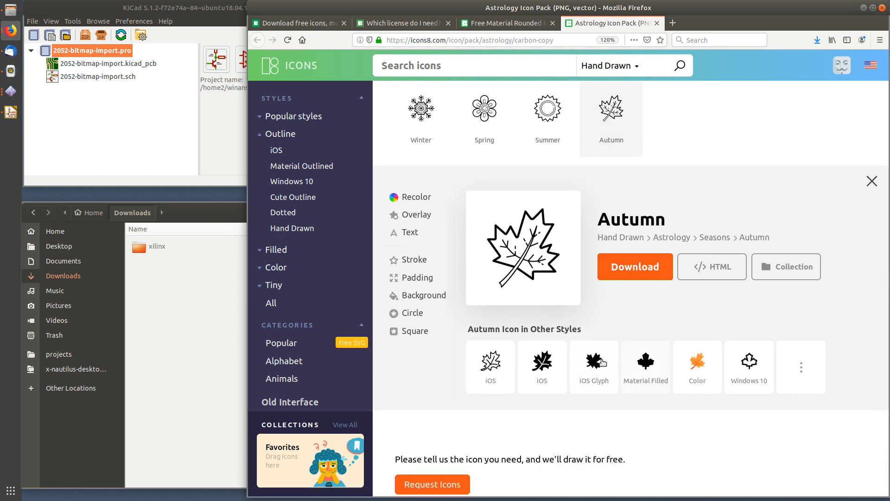
pyautogui.click(602, 363)
pyautogui.scroll(-1, 654, 311)
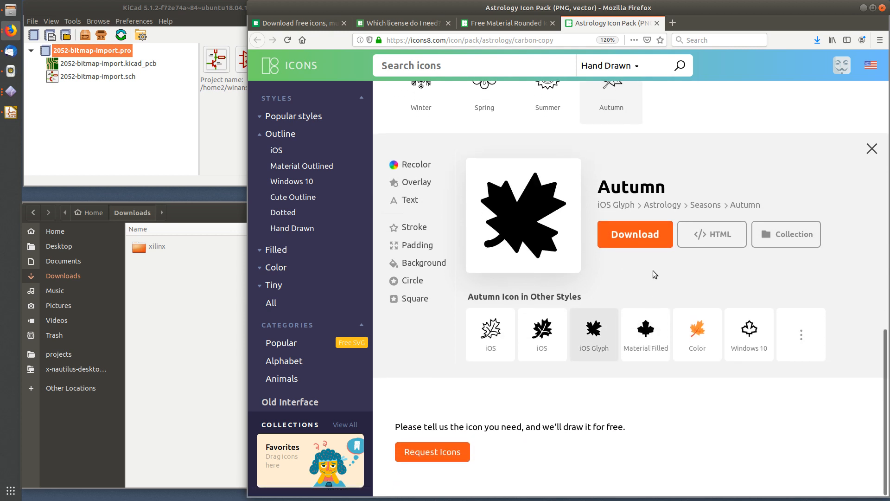
# - Set up a download of the Autumn icon as a PNG with a custom size of 100
pyautogui.click(627, 238)
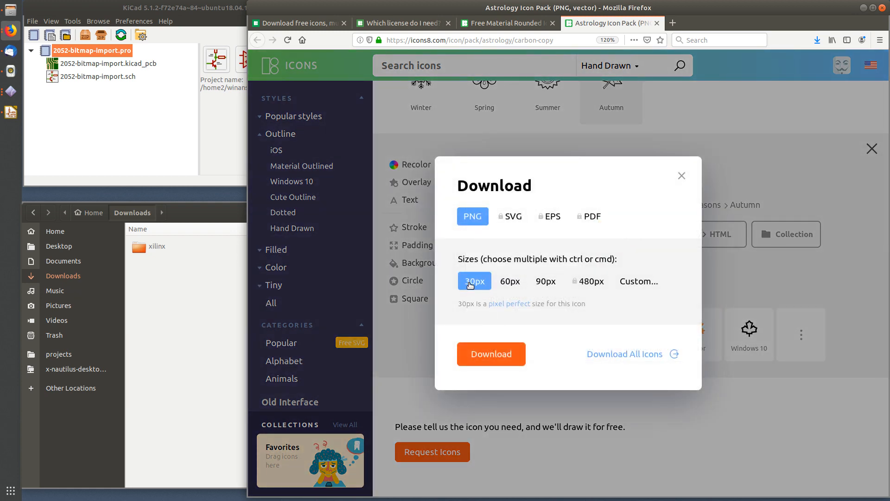
pyautogui.click(633, 281)
pyautogui.write('100')
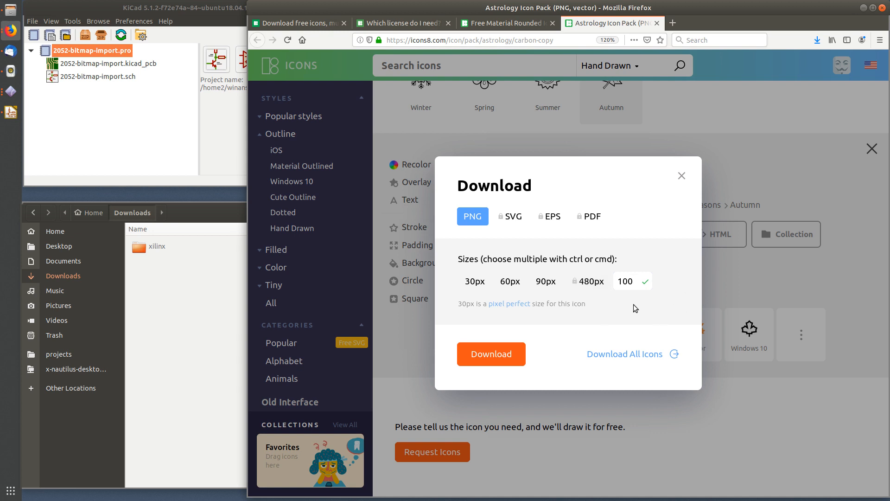
pyautogui.press('Return')
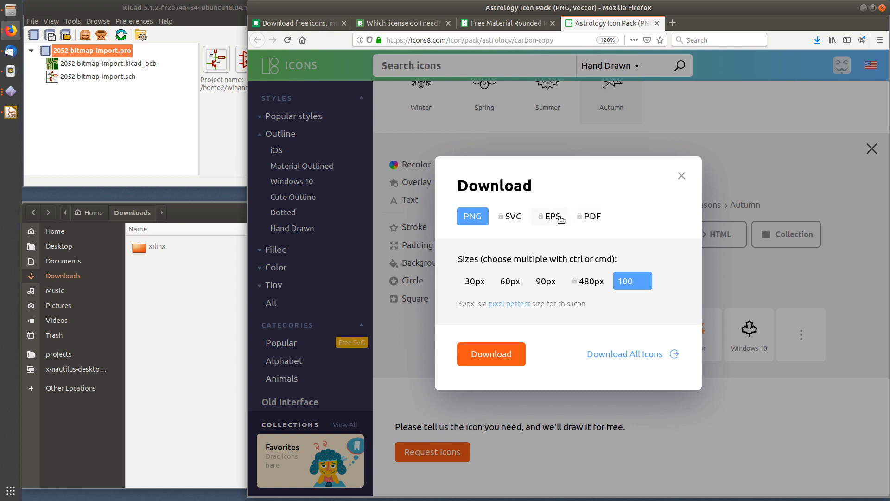
# - Download the icon and save it as icons8-autumn-100.png in the Downloads folder, closing the download dialog
pyautogui.click(500, 355)
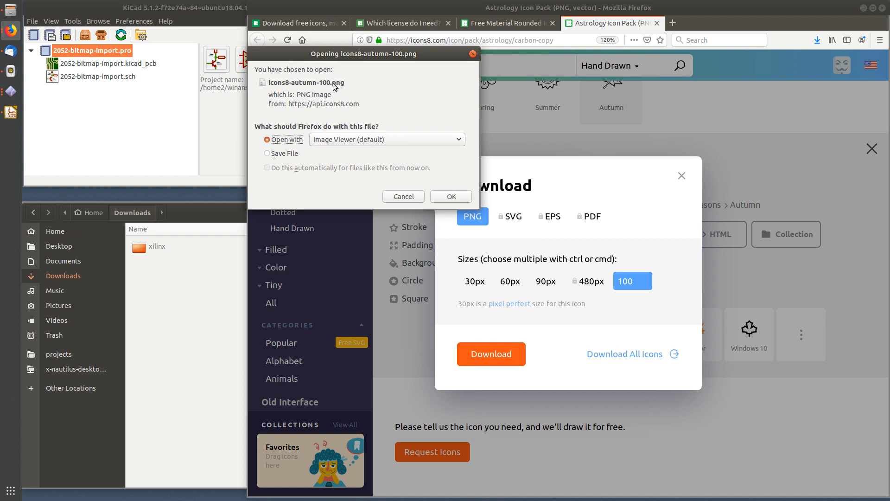
pyautogui.click(293, 154)
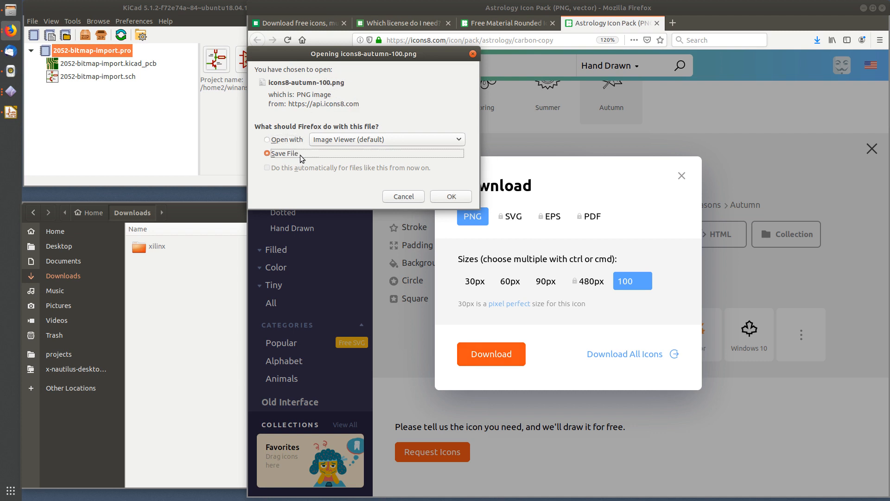
pyautogui.click(448, 197)
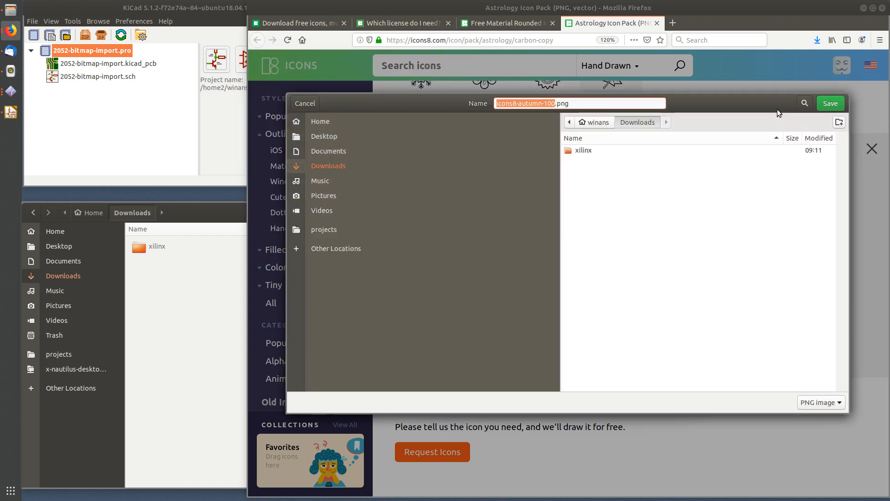
pyautogui.click(833, 103)
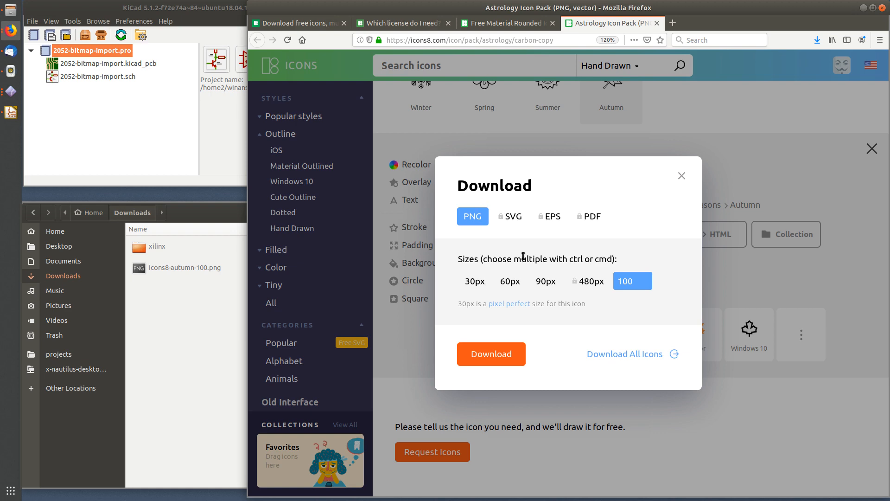
pyautogui.click(682, 175)
# - Switch to the KiCad project window and open the schematic 2052-bitmap-import.sch
pyautogui.click(198, 354)
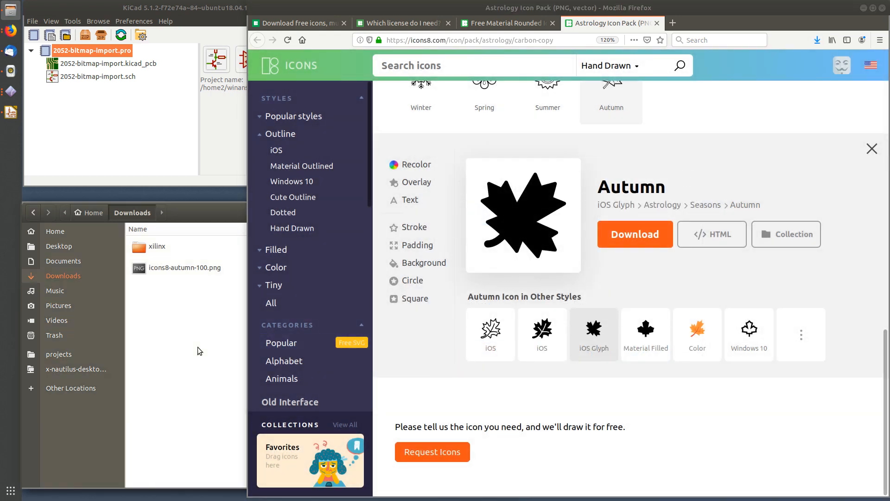
pyautogui.click(671, 4)
pyautogui.middleClick(801, 4)
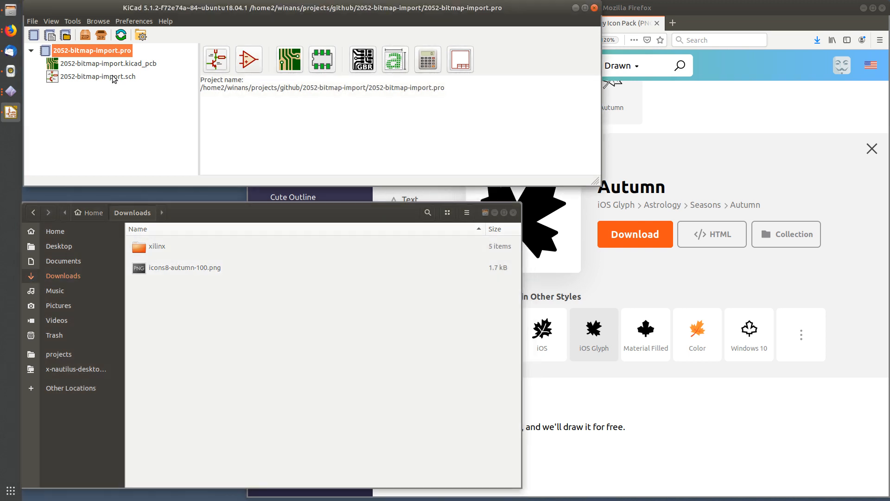
pyautogui.click(114, 78)
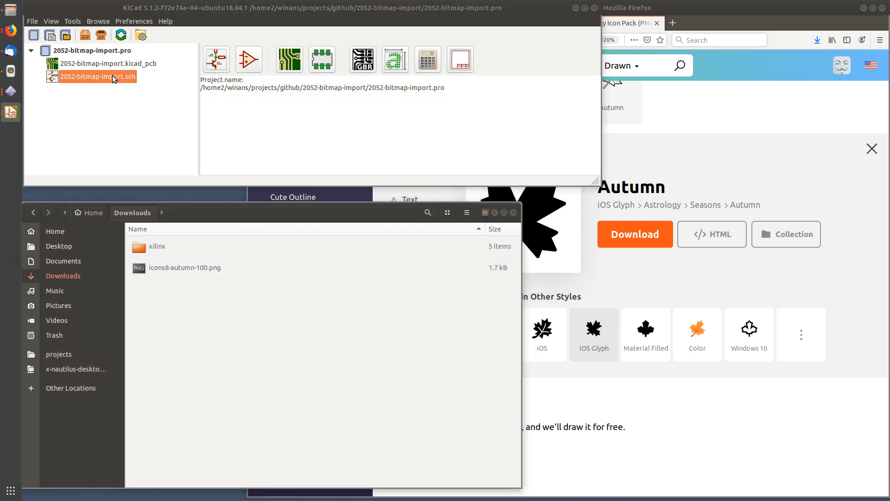
pyautogui.doubleClick(113, 77)
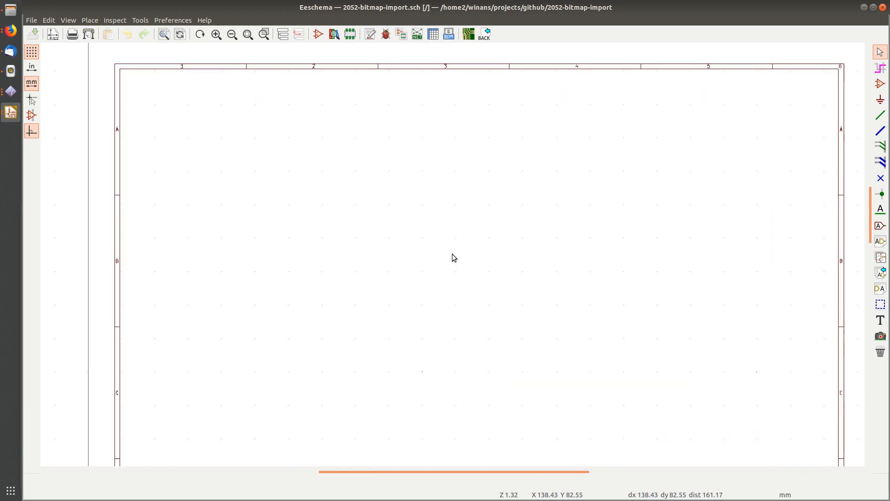
# - Add an image to the schematic, loading icons8-autumn-100.png from the Downloads folder
pyautogui.scroll(-1, 452, 254)
pyautogui.moveTo(574, 316); pyautogui.dragTo(521, 258, button='middle')
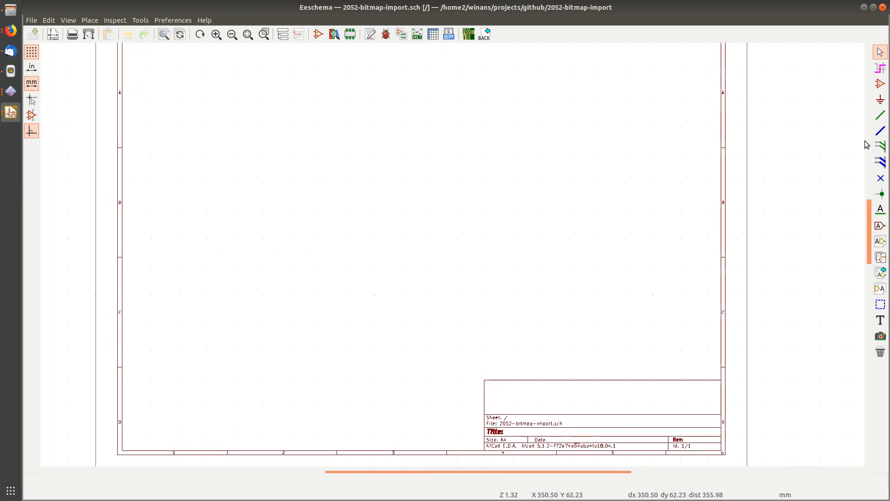
pyautogui.click(881, 337)
pyautogui.click(420, 347)
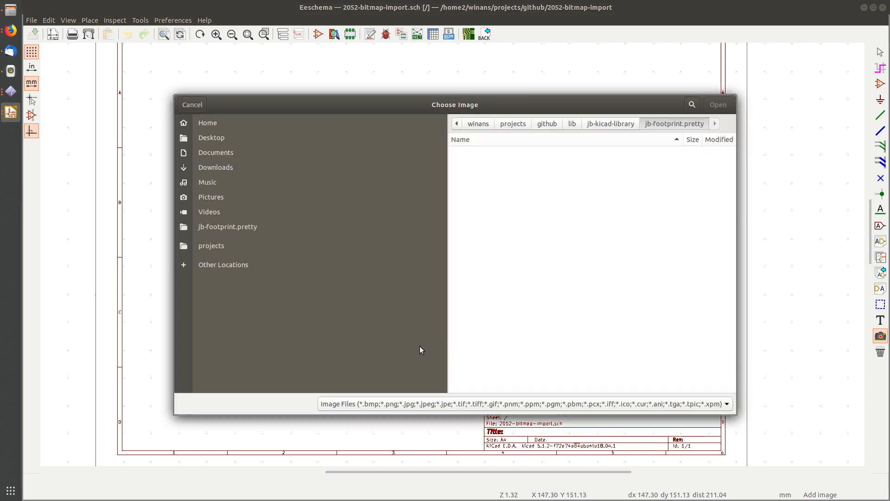
pyautogui.click(228, 167)
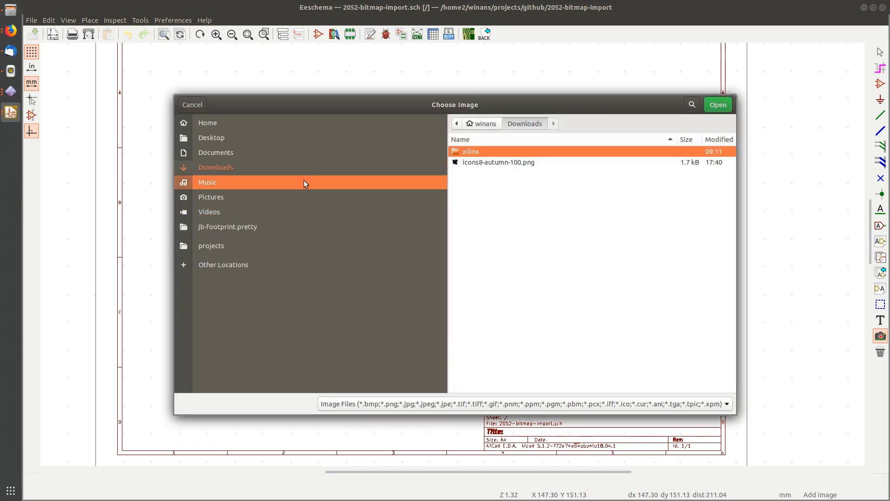
pyautogui.doubleClick(492, 162)
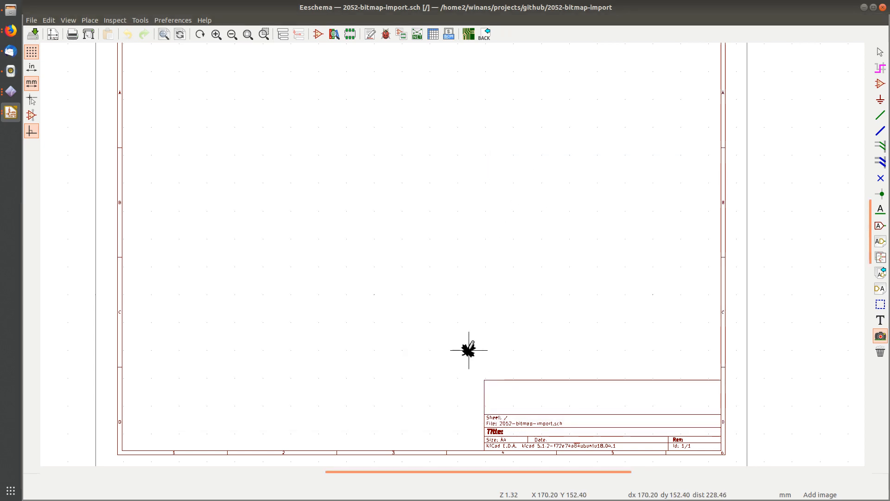
# - Place the leaf image on the sheet just to the left of the title block and end image placement
pyautogui.scroll(3, 485, 396)
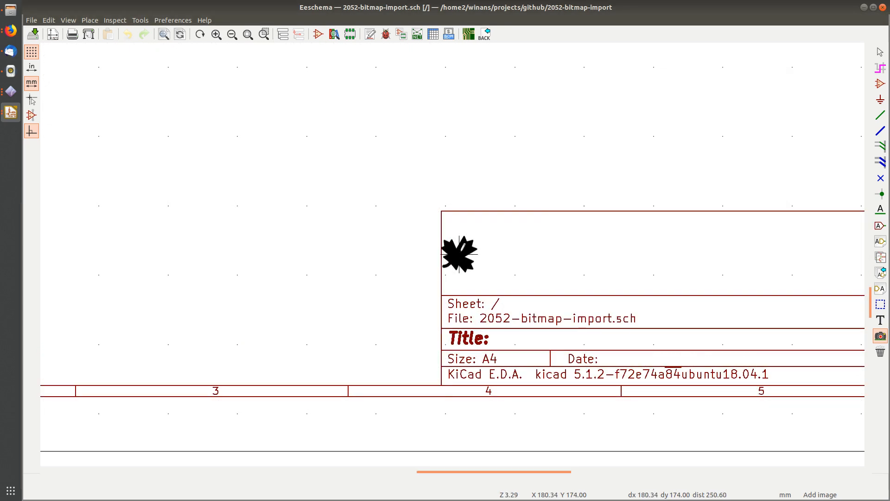
pyautogui.scroll(3, 459, 253)
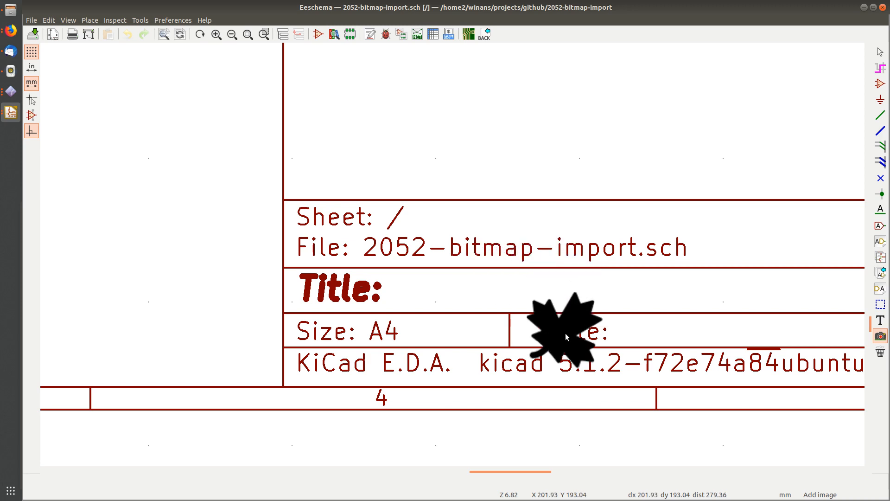
pyautogui.click(348, 143)
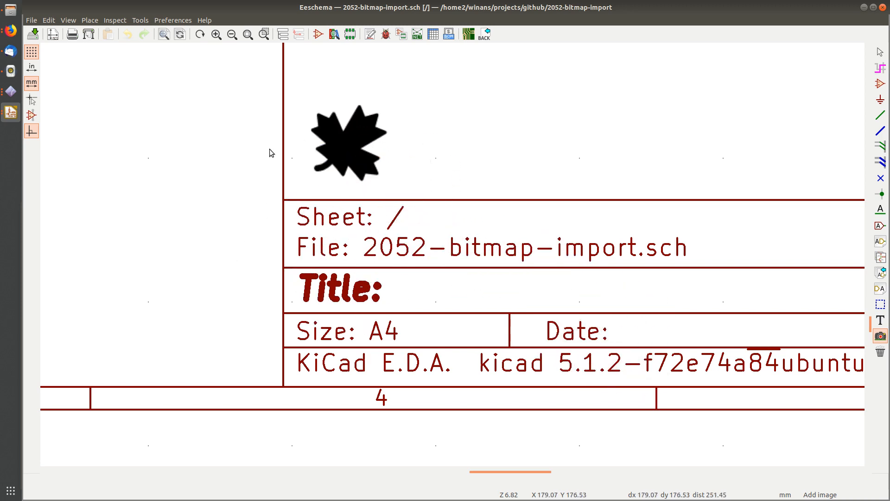
pyautogui.click(207, 191)
pyautogui.scroll(-1, 209, 229)
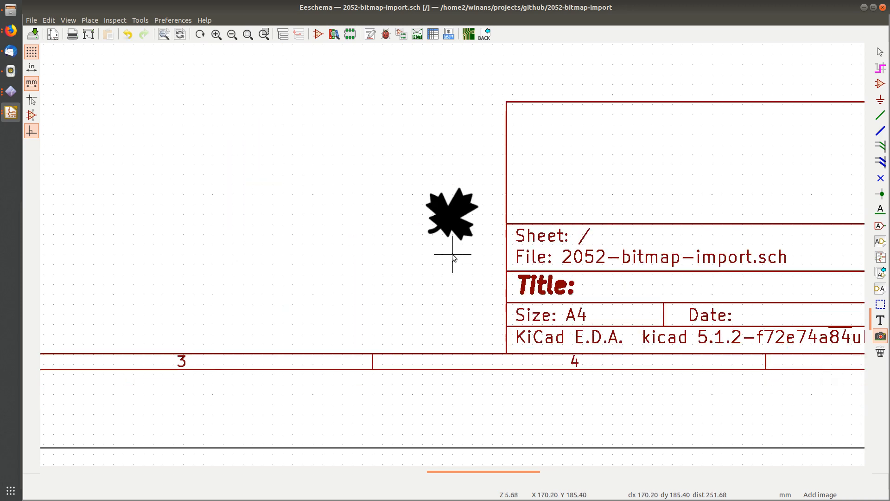
pyautogui.click(413, 196)
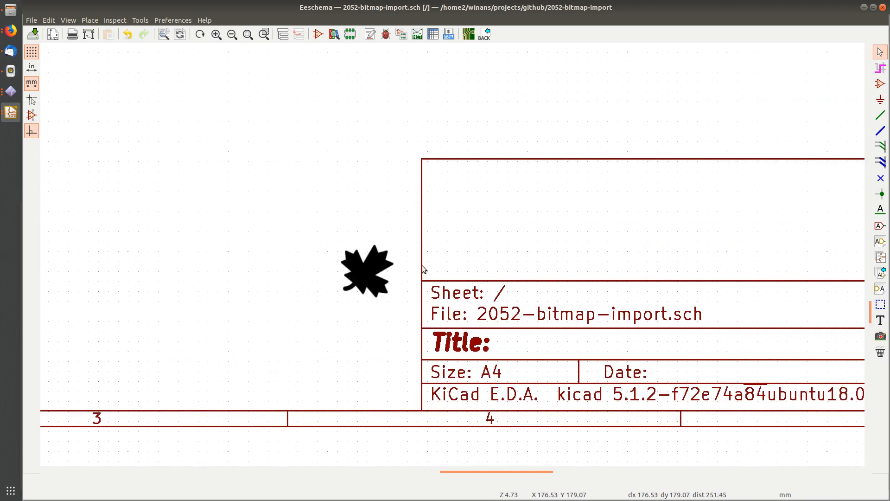
pyautogui.click(31, 20)
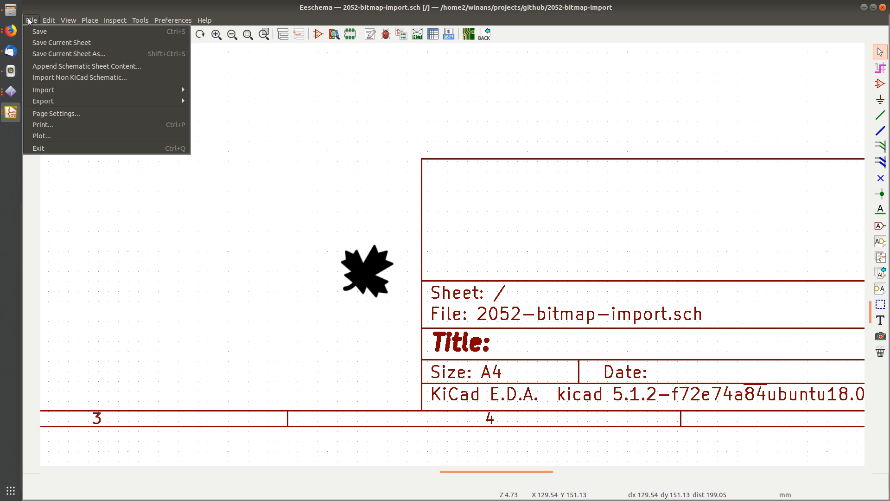
pyautogui.click(41, 125)
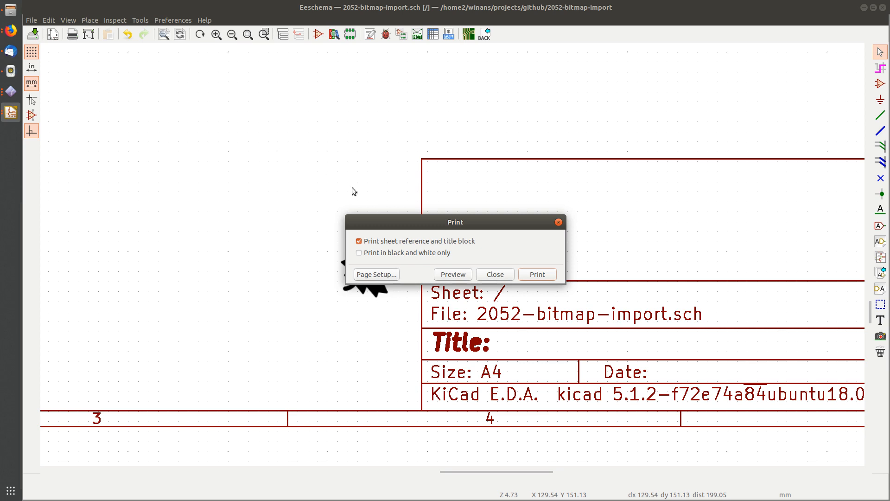
pyautogui.click(495, 274)
# - Plot all schematic pages to PDF in color with the border and title block, leaving the output directory blank
pyautogui.click(30, 20)
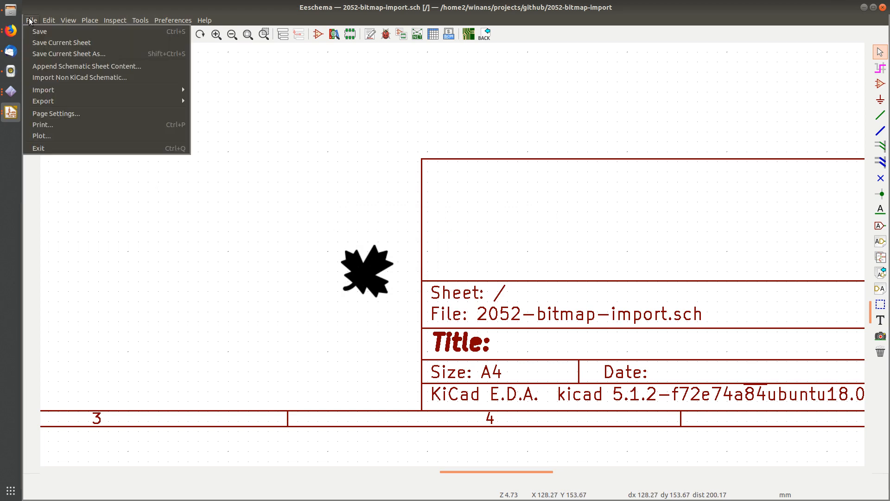
pyautogui.click(88, 136)
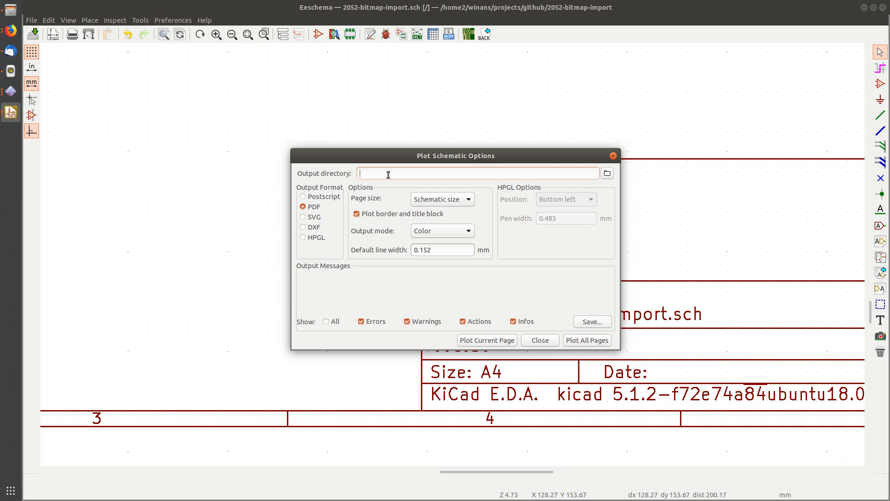
pyautogui.click(595, 342)
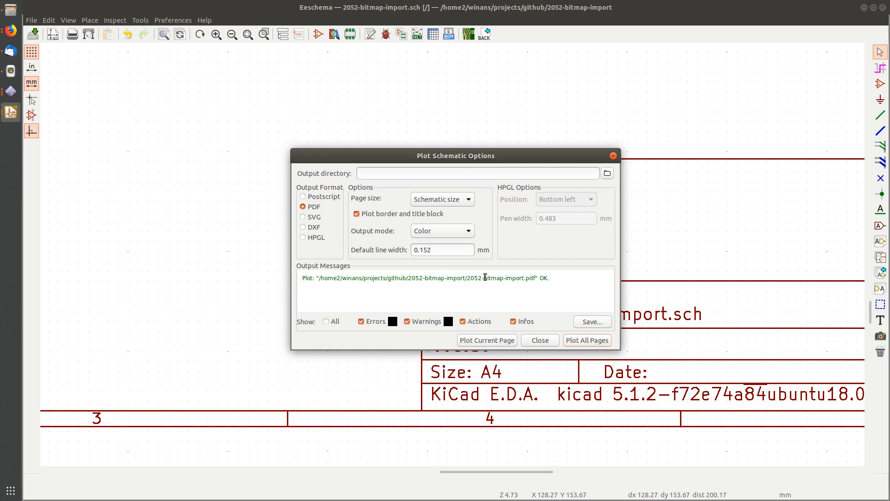
pyautogui.click(540, 340)
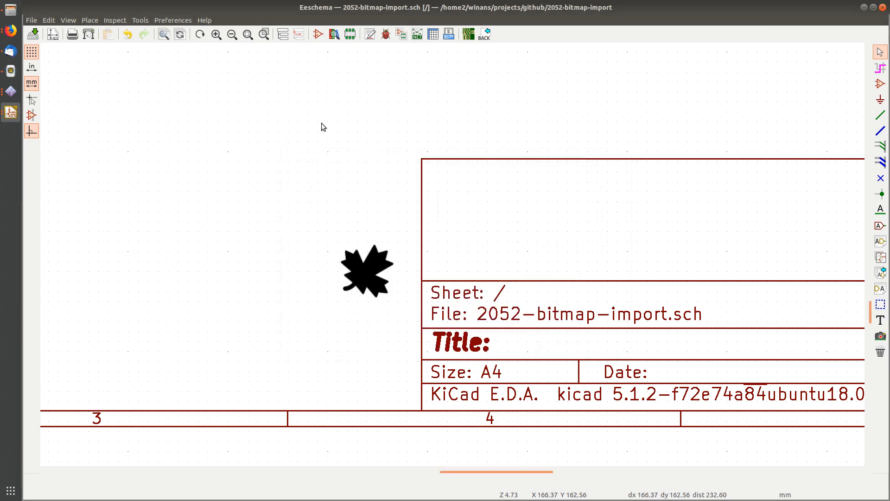
# - Open 2052-bitmap-import.pdf from the KiCad project files and examine the placed image beside the title block up close
pyautogui.middleClick(149, 5)
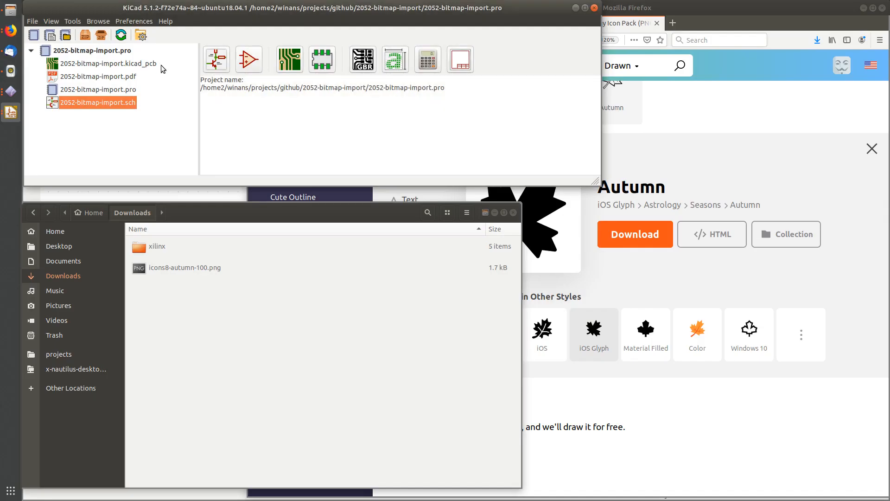
pyautogui.click(119, 78)
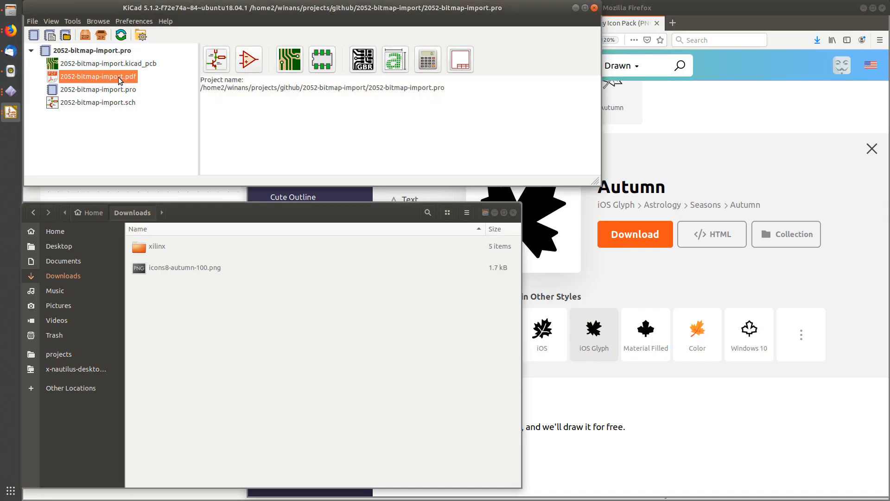
pyautogui.doubleClick(119, 77)
pyautogui.scroll(-5, 562, 162)
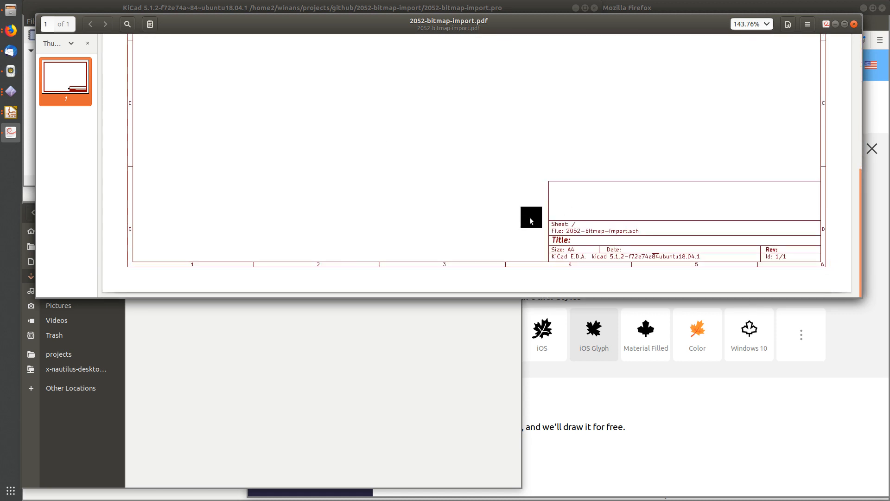
pyautogui.keyDown('ctrl'); pyautogui.scroll(5, 530, 217); pyautogui.keyUp('ctrl')
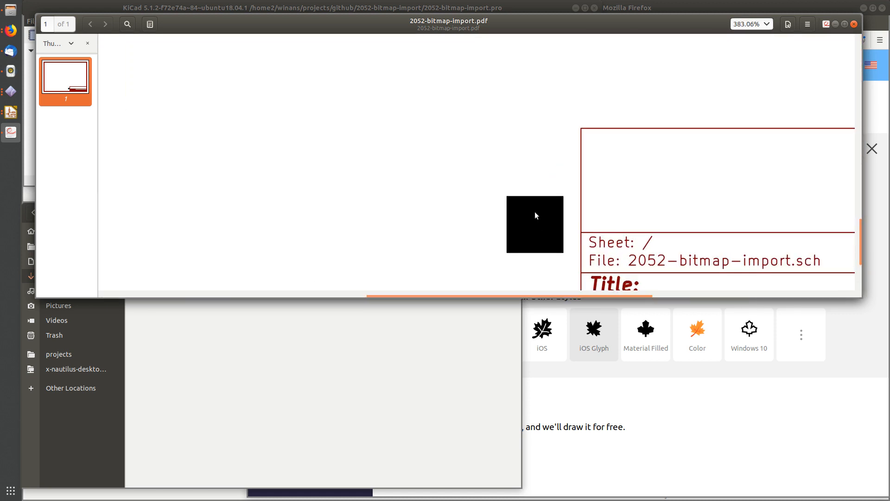
pyautogui.scroll(-3, 531, 216)
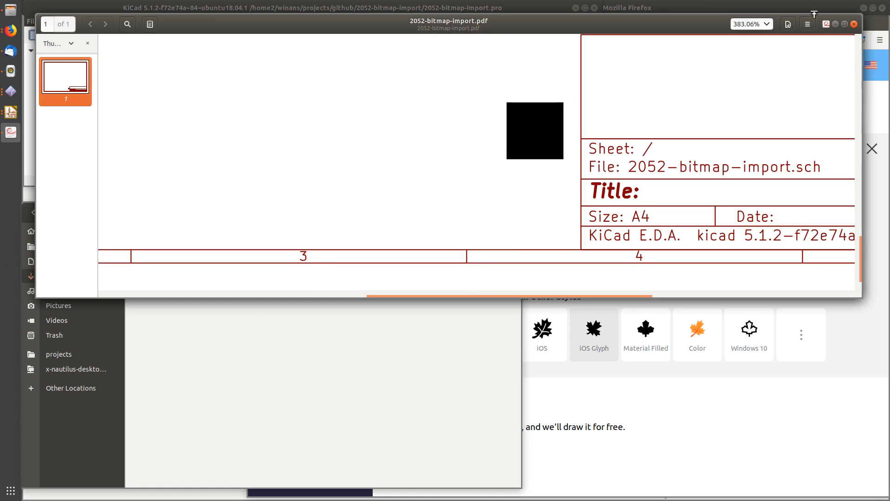
# - Close the plotted PDF and give the Autumn icon a white #FFFFFF background on the Icons8 page in Firefox
pyautogui.click(854, 24)
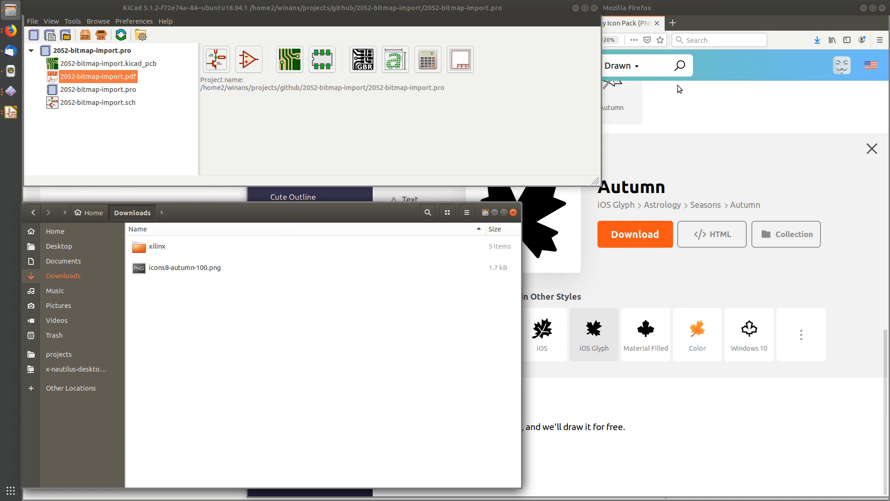
pyautogui.click(737, 8)
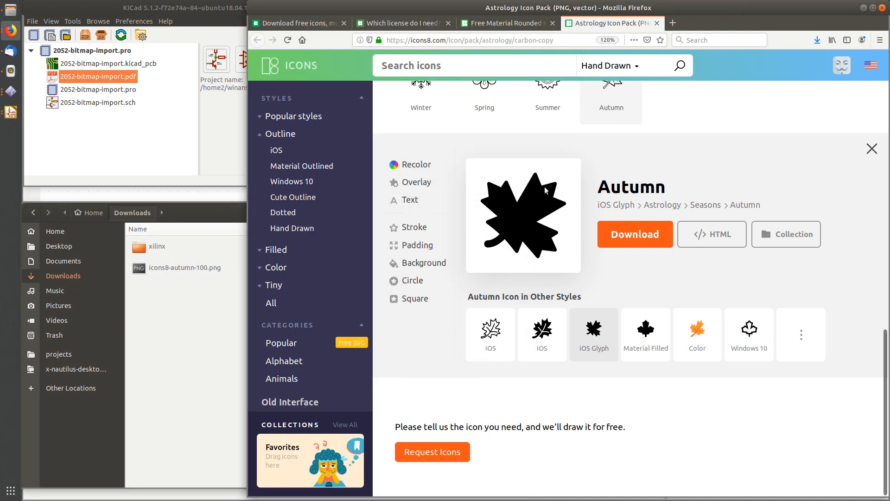
pyautogui.click(423, 265)
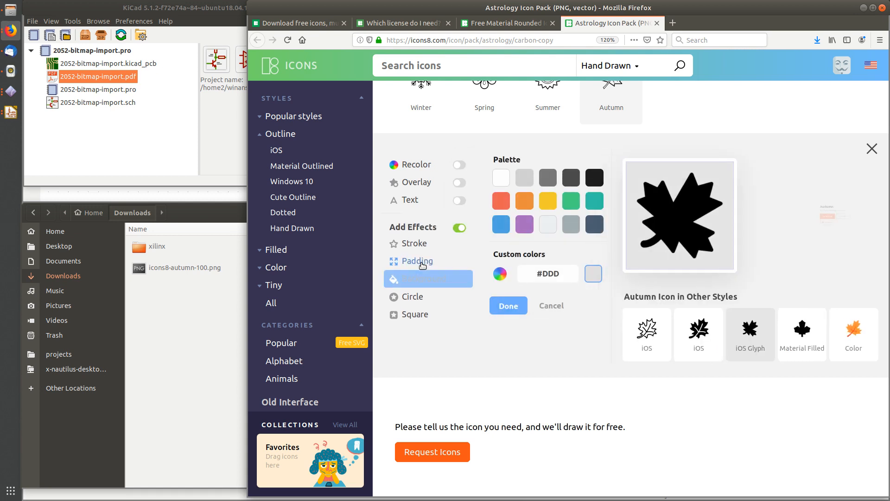
pyautogui.click(502, 178)
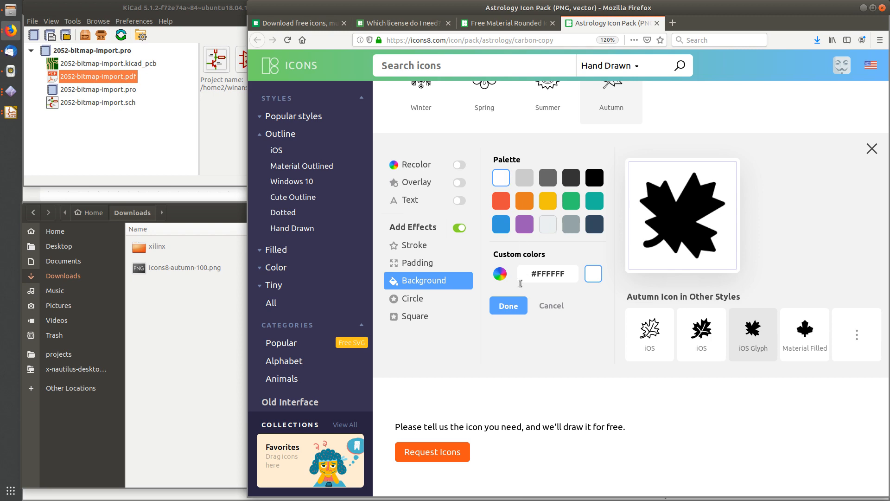
pyautogui.click(507, 307)
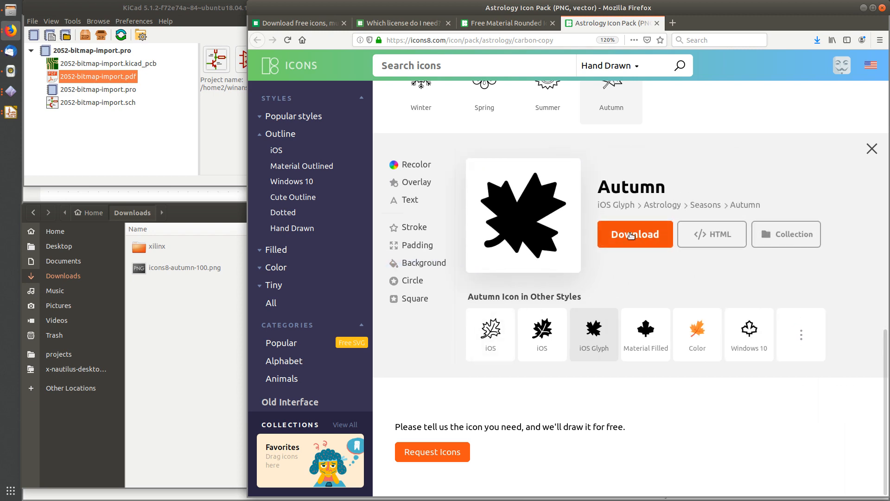
# - Download the white-background Autumn icon as a 100 px PNG, saved in Downloads as icons8-autumn-100w.png, and return to the KiCad windows
pyautogui.click(631, 234)
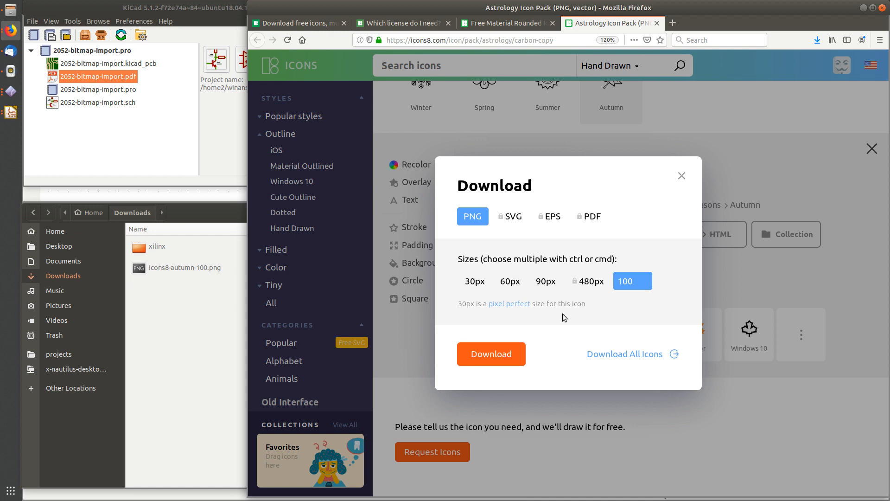
pyautogui.click(491, 355)
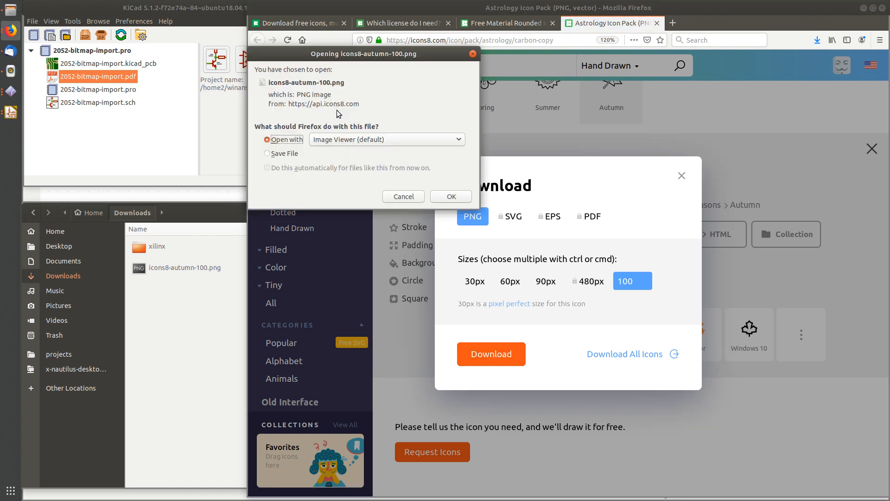
pyautogui.click(298, 153)
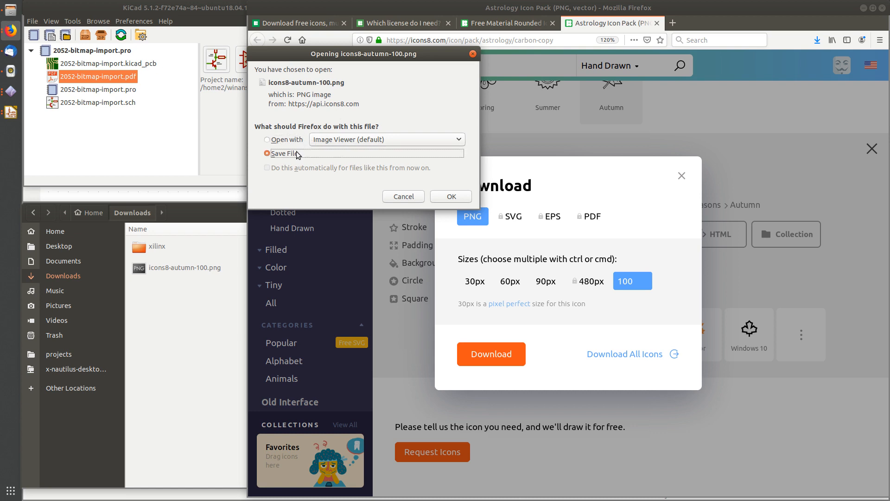
pyautogui.click(462, 196)
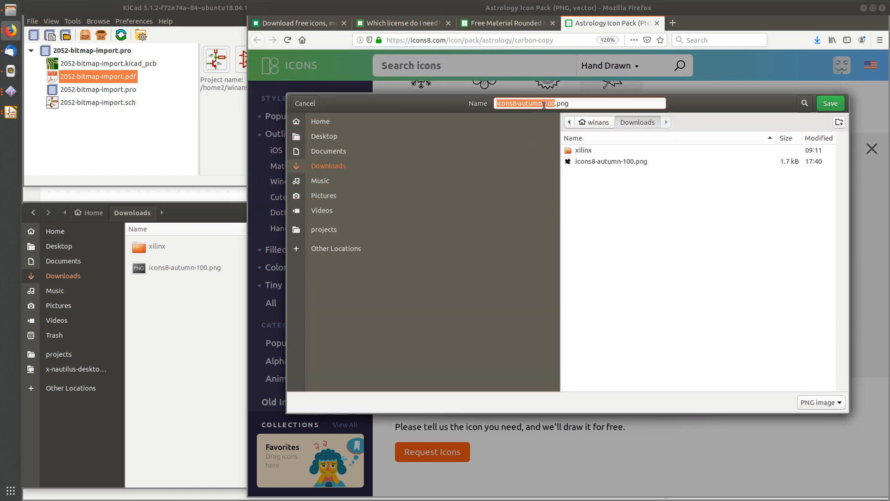
pyautogui.click(553, 103)
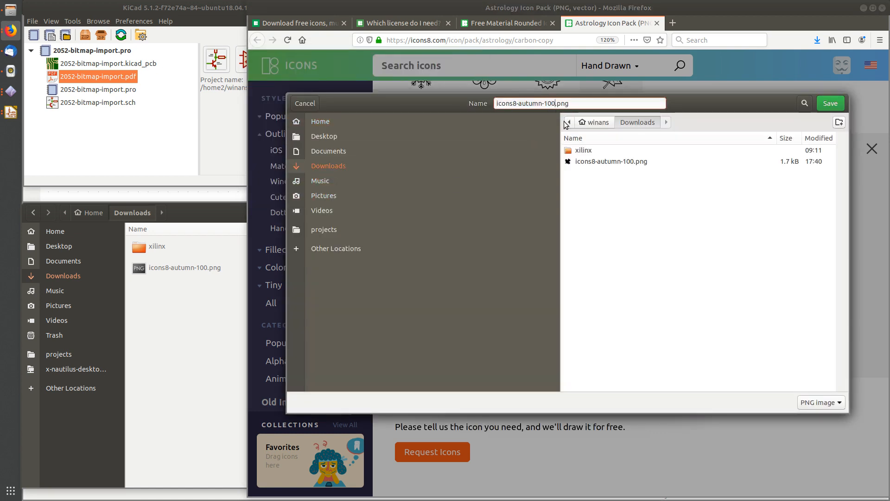
pyautogui.write('w')
pyautogui.click(830, 103)
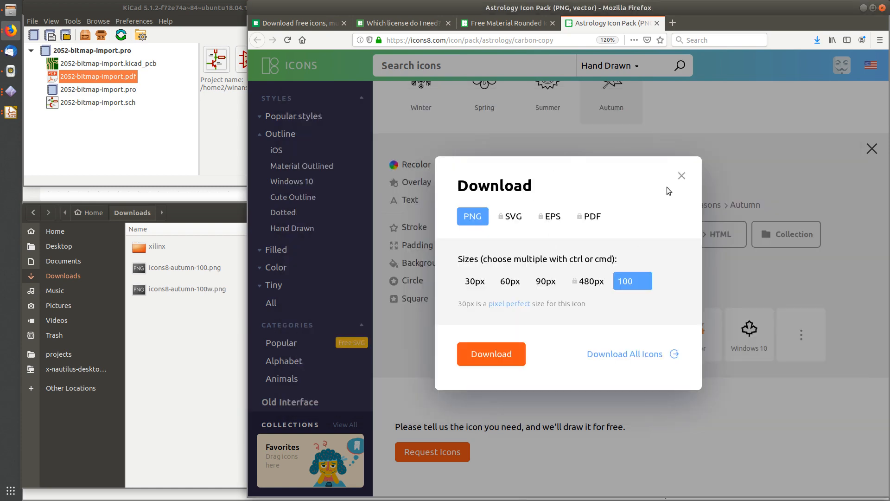
pyautogui.click(681, 175)
pyautogui.click(864, 7)
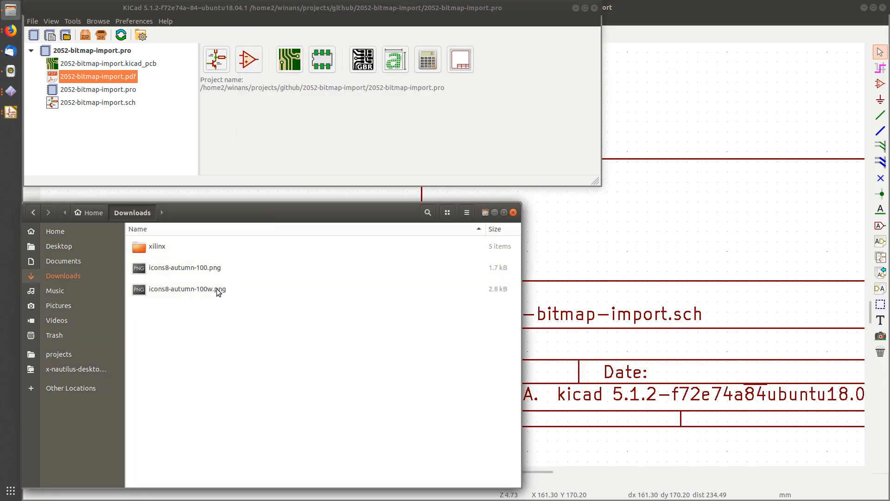
# - Add another image to the schematic in Eeschema, loading icons8-autumn-100w.png from the Downloads folder
pyautogui.moveTo(216, 289); pyautogui.dragTo(630, 233)
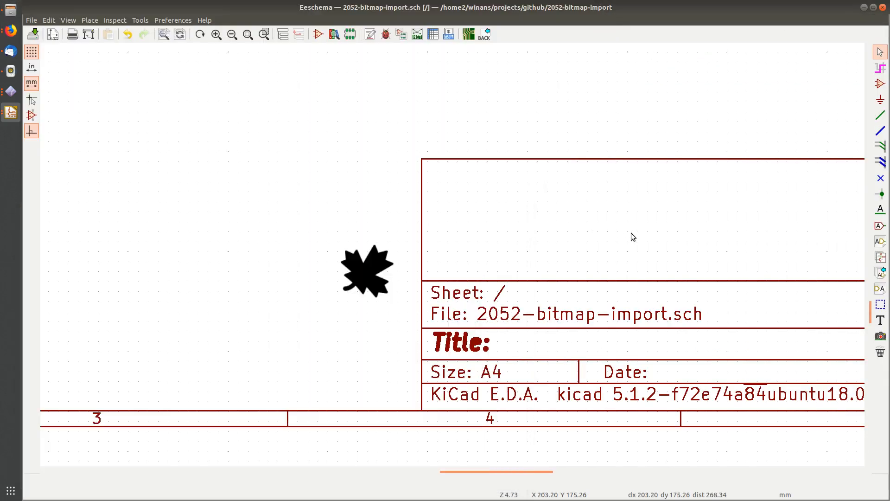
pyautogui.click(881, 336)
pyautogui.click(428, 161)
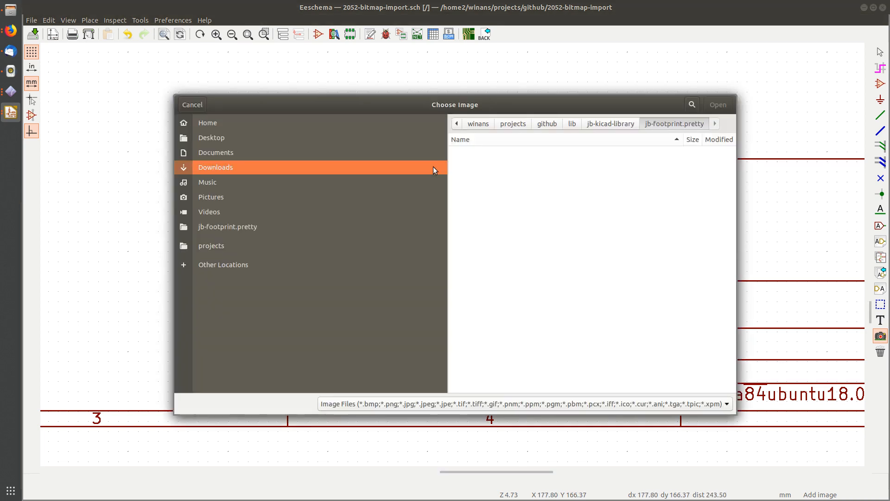
pyautogui.click(245, 168)
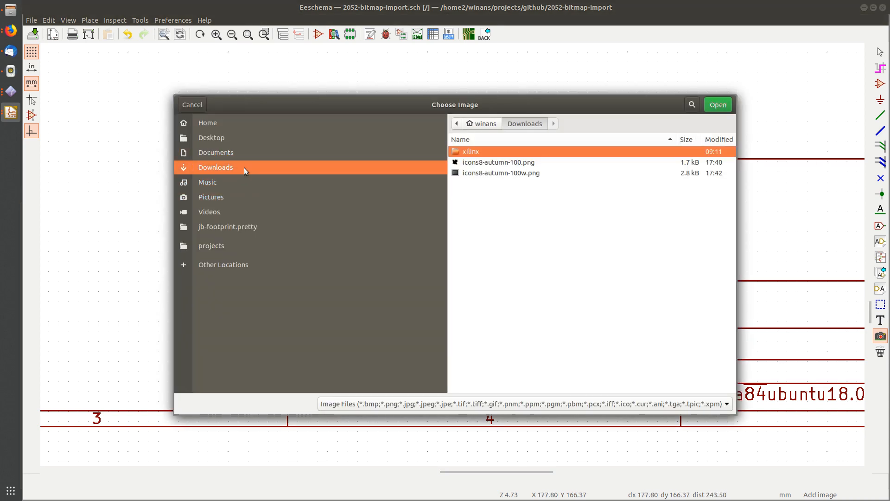
pyautogui.doubleClick(496, 173)
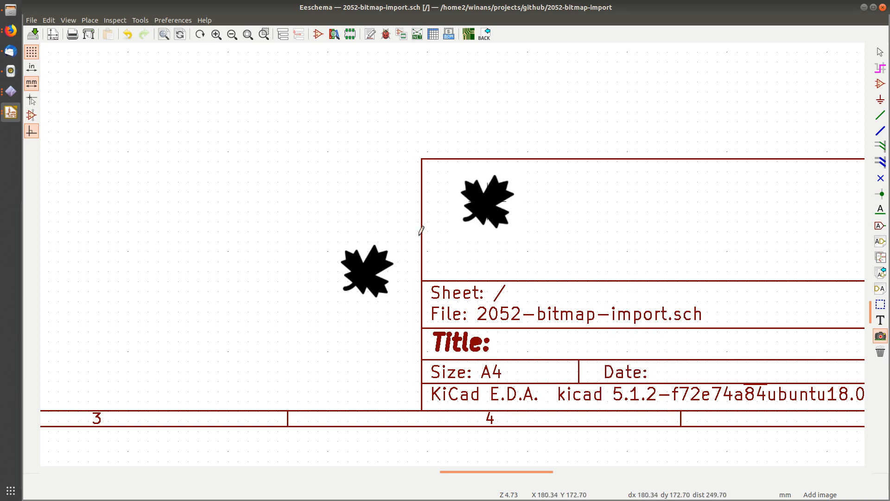
# - Place the second leaf image left of the first one, save the schematic, and end image placement
pyautogui.click(258, 239)
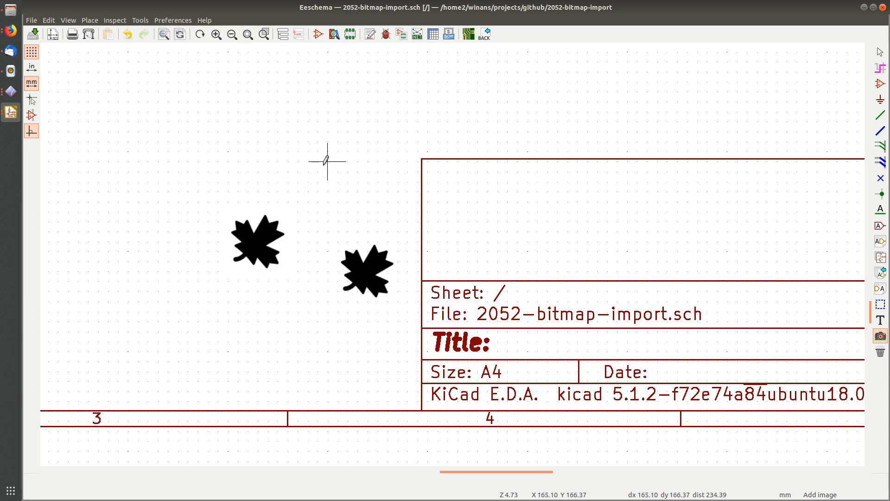
pyautogui.hotkey('ctrl', 's')
pyautogui.press('Escape')
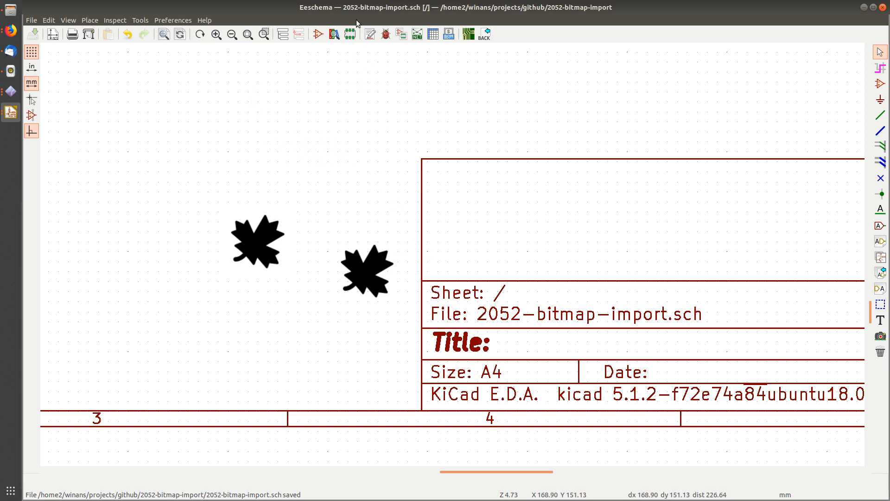
# - Check the KiCad version in the program's About information and close it
pyautogui.click(204, 20)
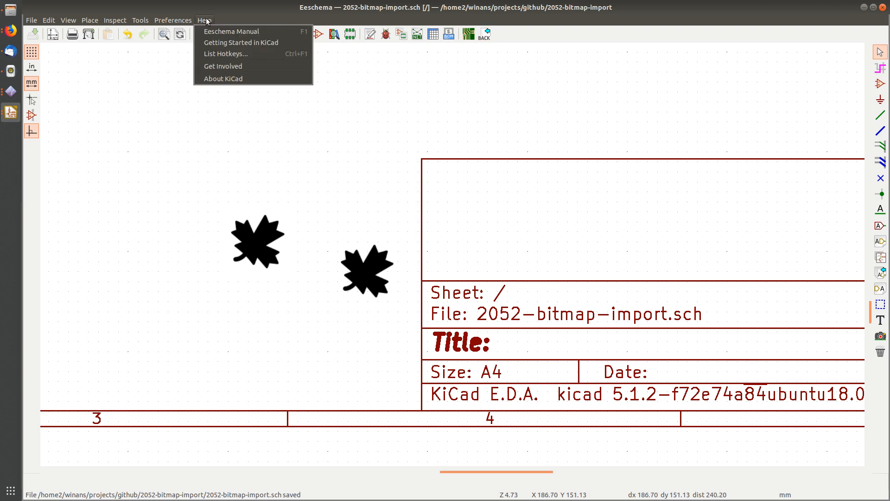
pyautogui.click(227, 78)
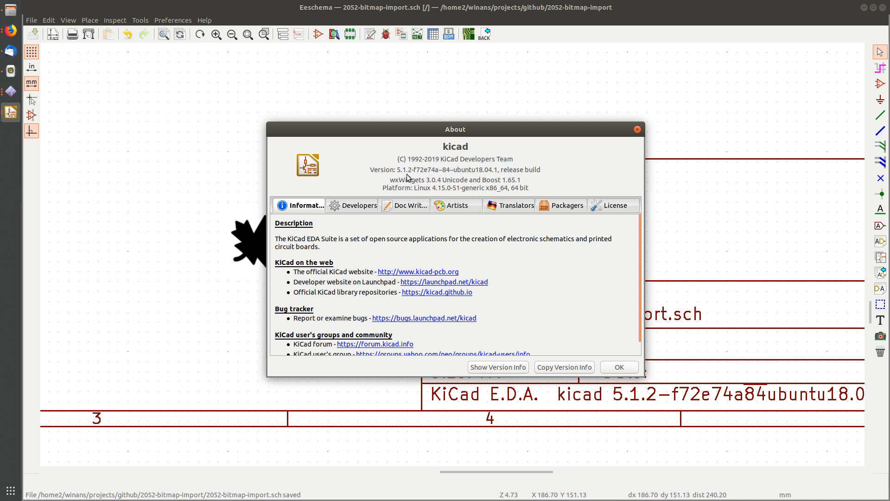
pyautogui.click(637, 129)
# - Plot all schematic pages to PDF again in color with the border and title block
pyautogui.scroll(-1, 357, 241)
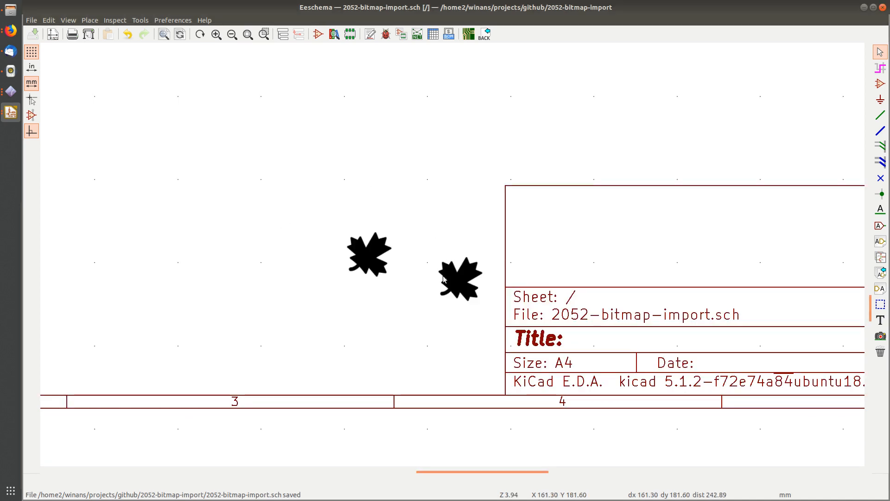
pyautogui.click(31, 20)
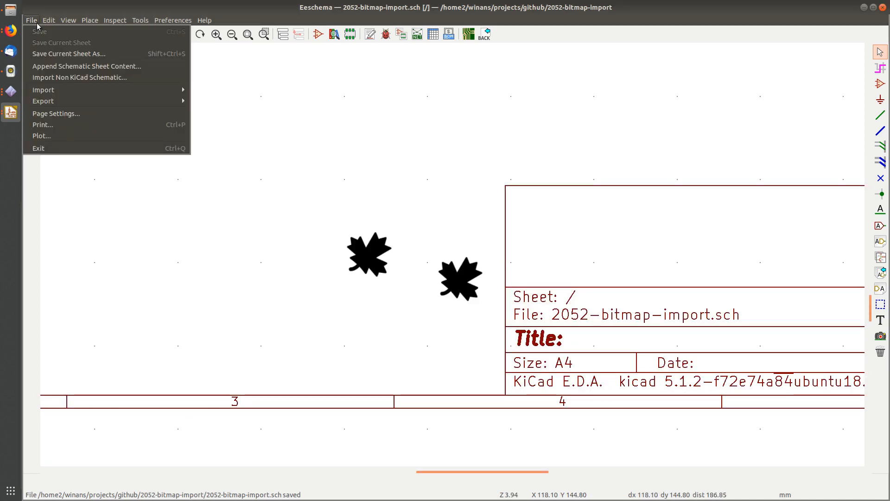
pyautogui.click(59, 135)
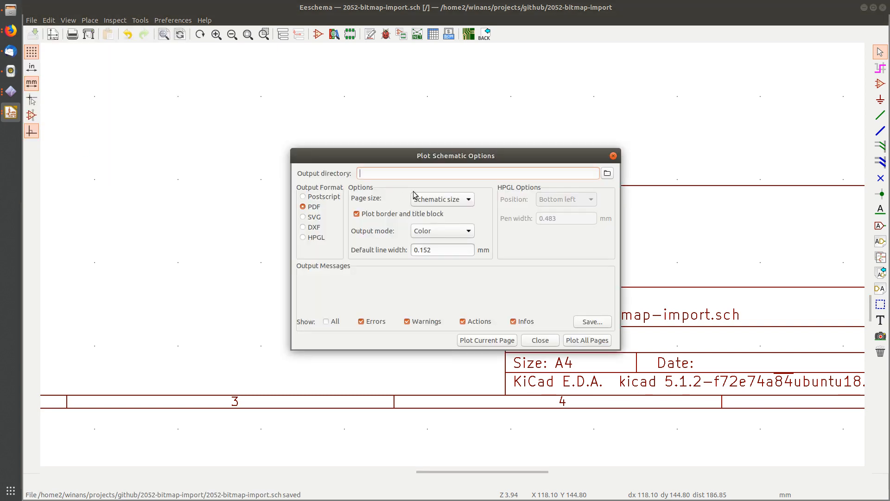
pyautogui.click(591, 342)
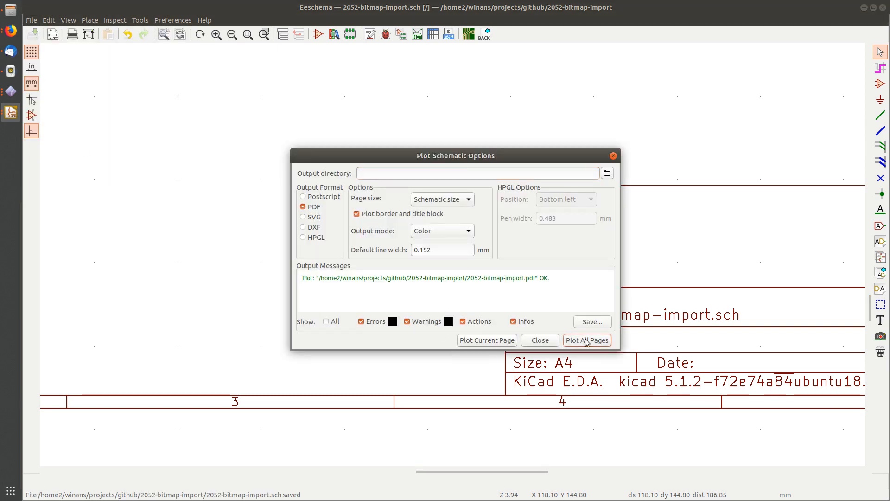
pyautogui.click(540, 341)
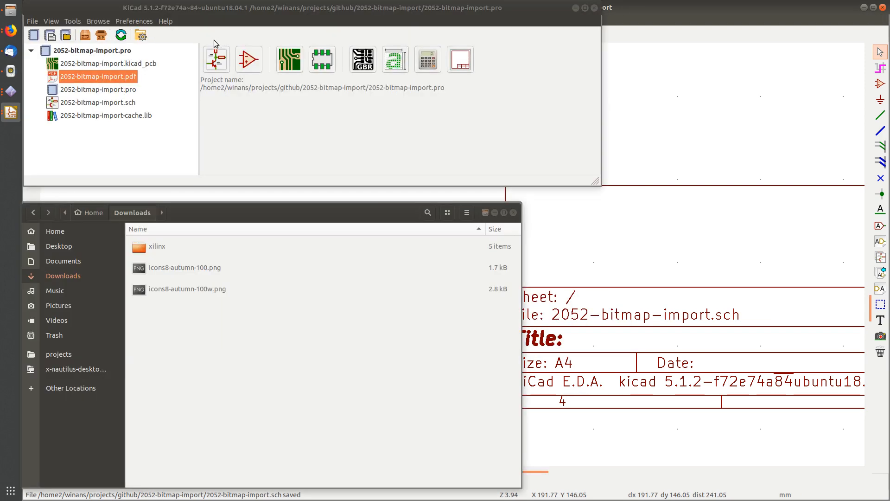
# - Open 2052-bitmap-import.pdf from the project files, compare the two plotted leaf images beside the title block up close, and close the PDF
pyautogui.doubleClick(98, 76)
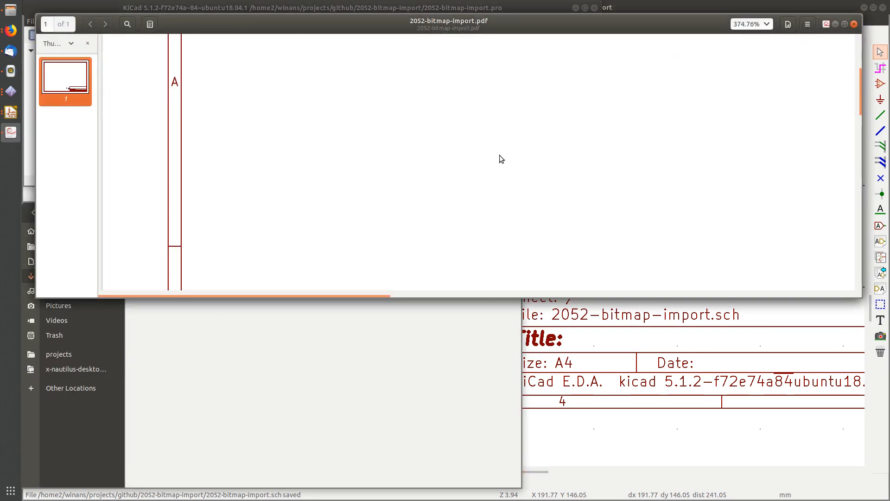
pyautogui.keyDown('ctrl'); pyautogui.scroll(-6, 500, 154); pyautogui.keyUp('ctrl')
pyautogui.scroll(-5, 588, 233)
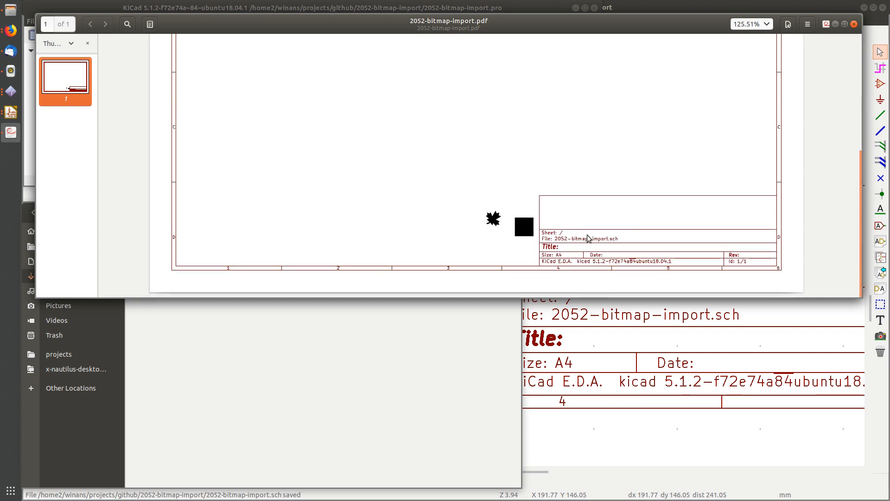
pyautogui.keyDown('ctrl'); pyautogui.scroll(5, 501, 238); pyautogui.keyUp('ctrl')
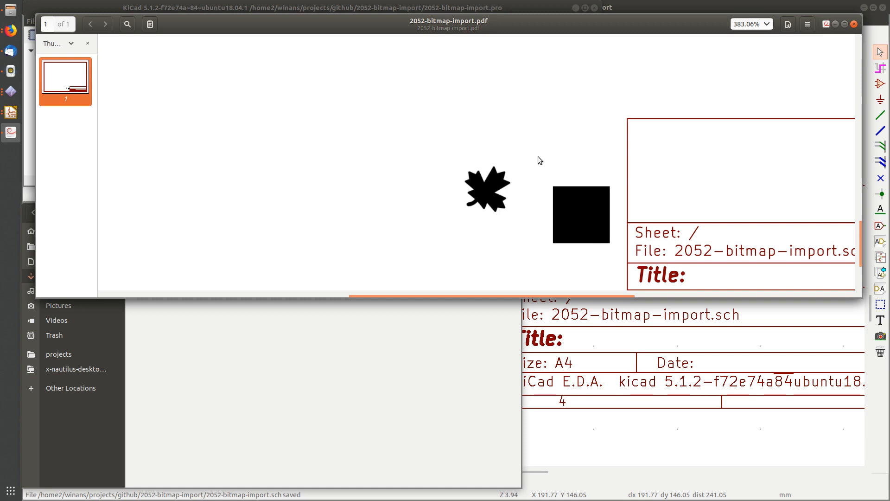
pyautogui.scroll(-3, 551, 138)
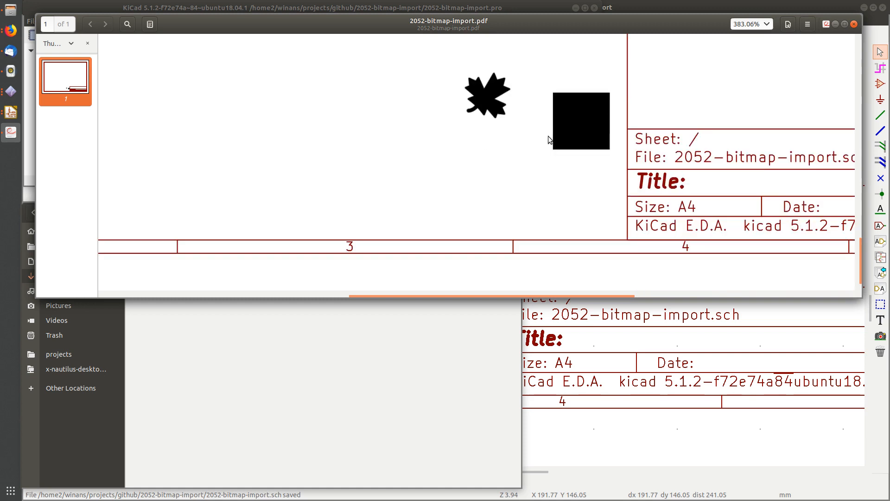
pyautogui.hotkey('ctrl', 'w')
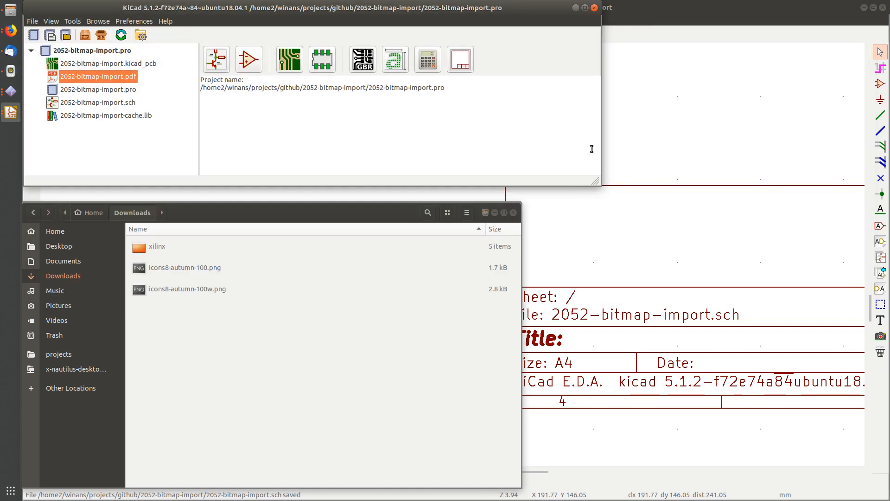
# - Delete the original leaf image nearest the title block from the schematic
pyautogui.click(642, 249)
pyautogui.scroll(-3, 592, 248)
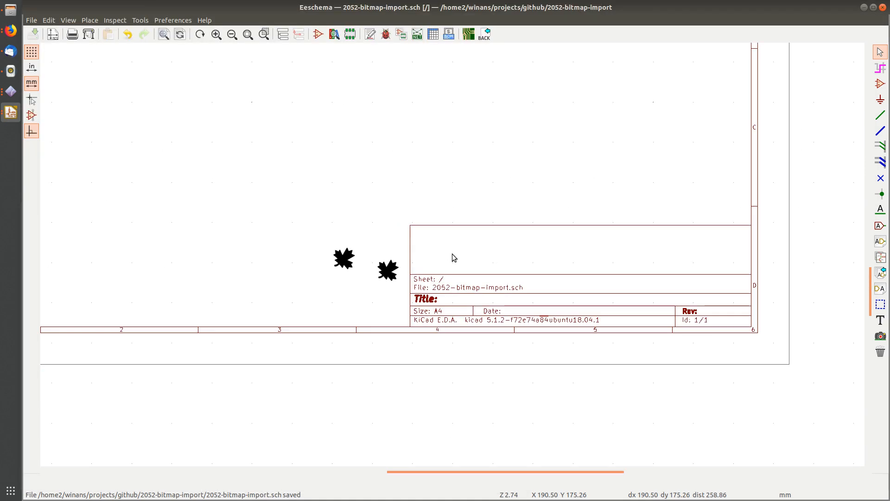
pyautogui.moveTo(388, 262); pyautogui.dragTo(465, 278, button='middle')
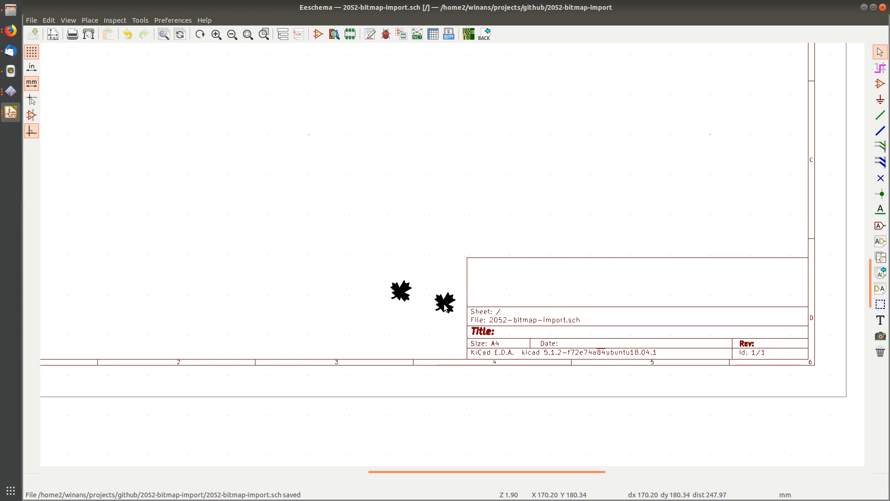
pyautogui.press('Delete')
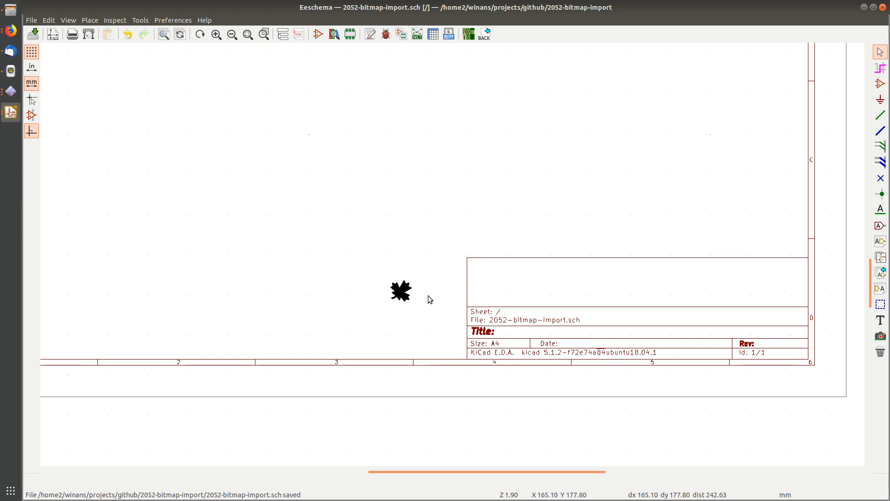
# - Send the schematic window behind the others to reveal the Downloads folder and the KiCad project window
pyautogui.scroll(-2, 417, 302)
pyautogui.moveTo(457, 246); pyautogui.dragTo(450, 285, button='middle')
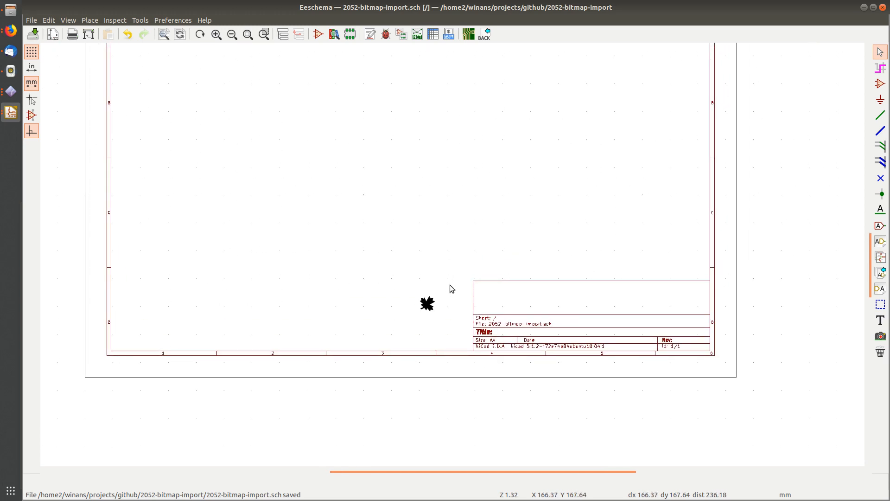
pyautogui.middleClick(782, 10)
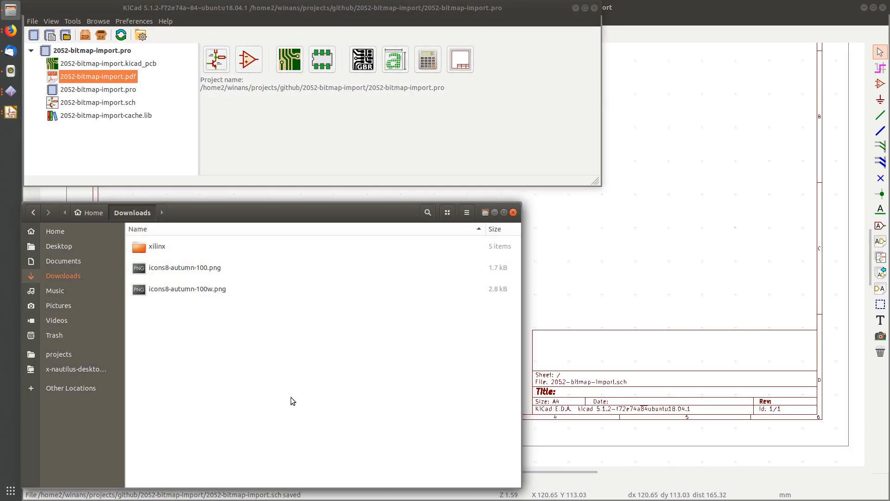
# - Open icons8-autumn-100.png from the Downloads folder in the GNU Image Manipulation Program
pyautogui.rightClick(215, 272)
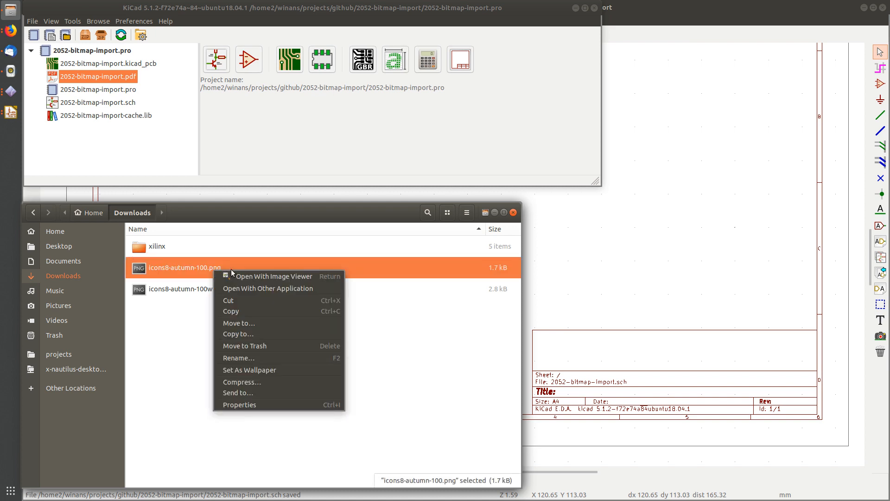
pyautogui.click(264, 288)
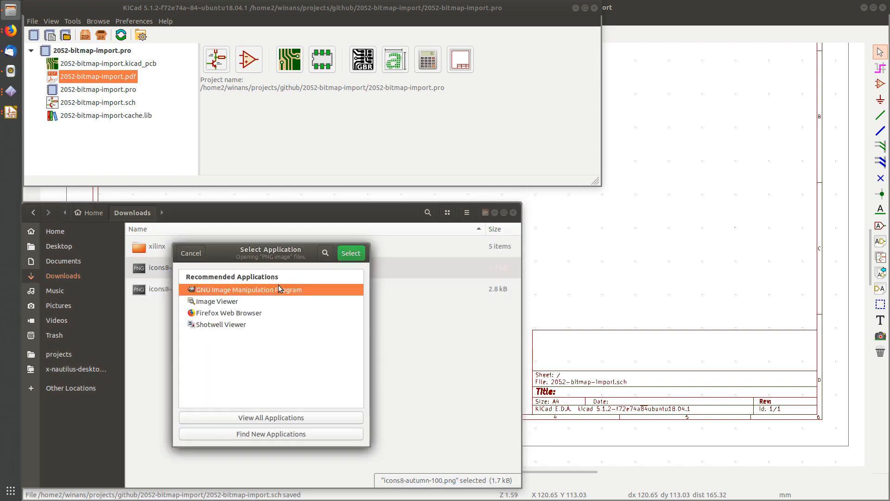
pyautogui.click(351, 254)
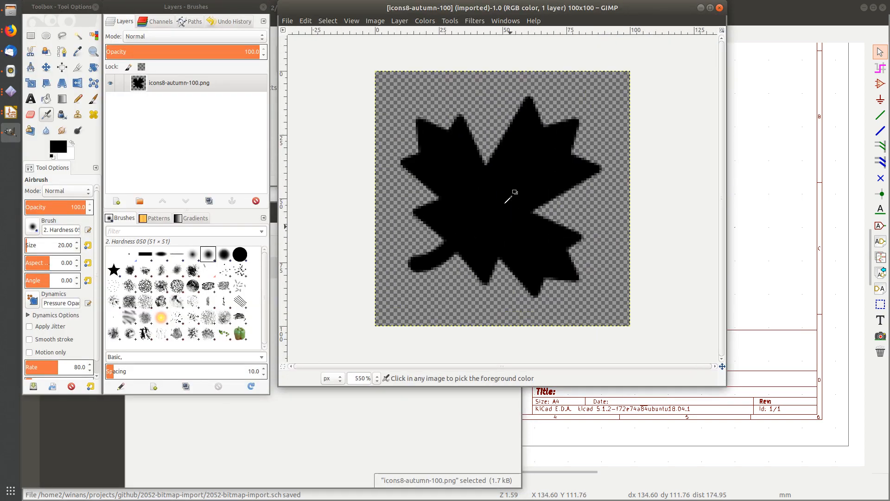
# - Examine the leaf's edge pixels and transparent background up close, then return to a view of the leaf
pyautogui.keyDown('ctrl'); pyautogui.scroll(2, 505, 203); pyautogui.keyUp('ctrl')
pyautogui.keyDown('ctrl'); pyautogui.scroll(-2, 506, 203); pyautogui.keyUp('ctrl')
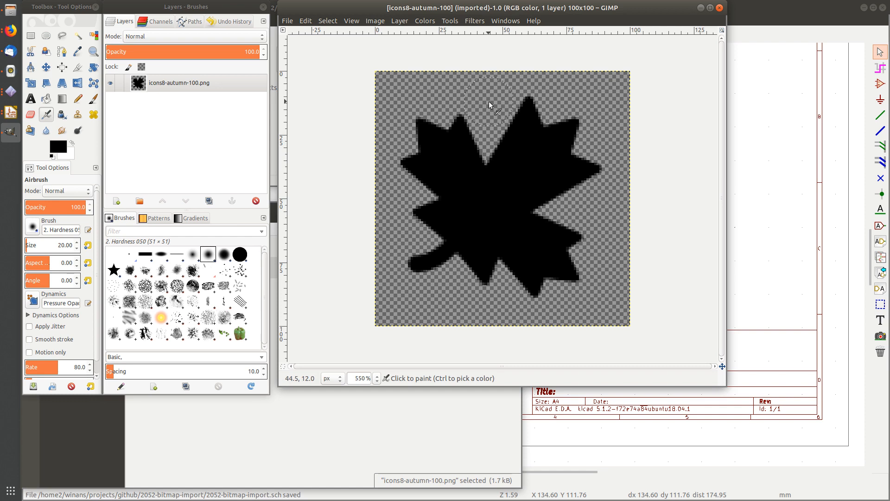
pyautogui.keyDown('ctrl'); pyautogui.scroll(6, 502, 139); pyautogui.keyUp('ctrl')
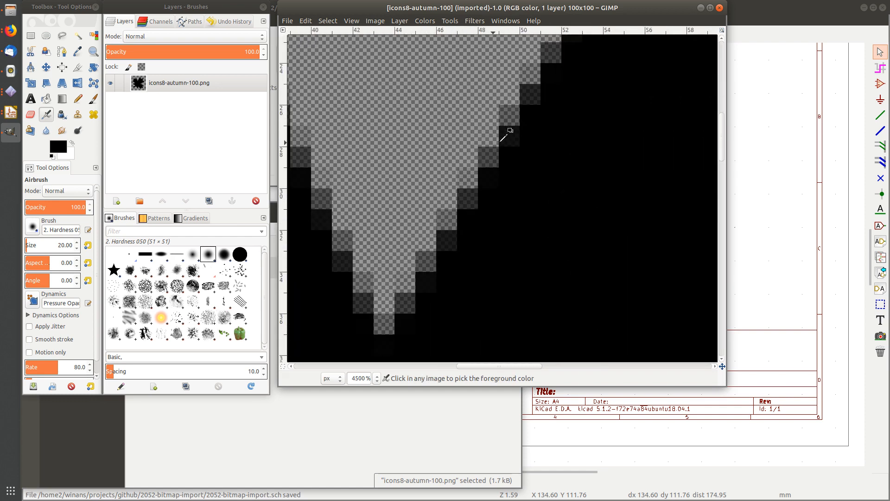
pyautogui.keyDown('ctrl'); pyautogui.scroll(2, 502, 139); pyautogui.keyUp('ctrl')
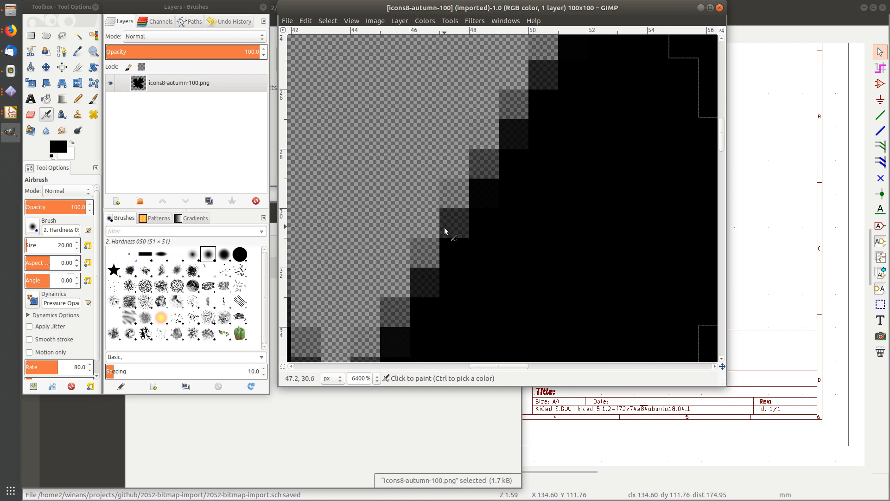
pyautogui.scroll(-4, 509, 131)
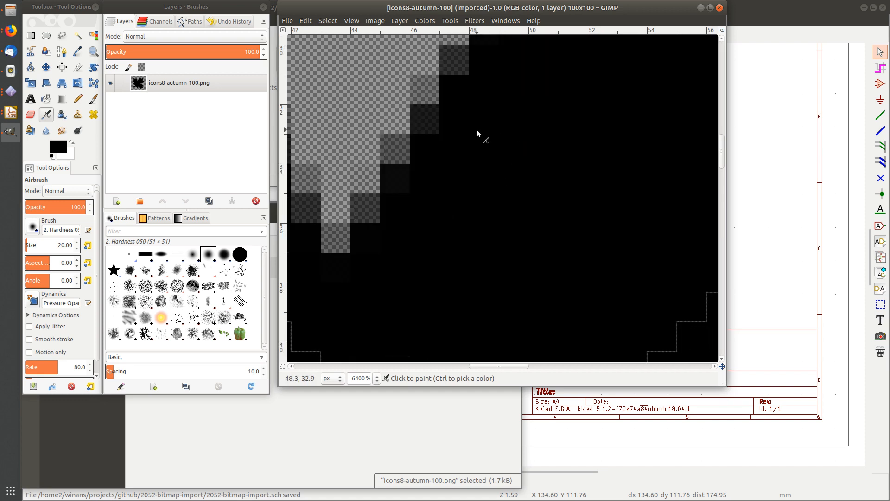
pyautogui.keyDown('ctrl'); pyautogui.scroll(-6, 478, 133); pyautogui.keyUp('ctrl')
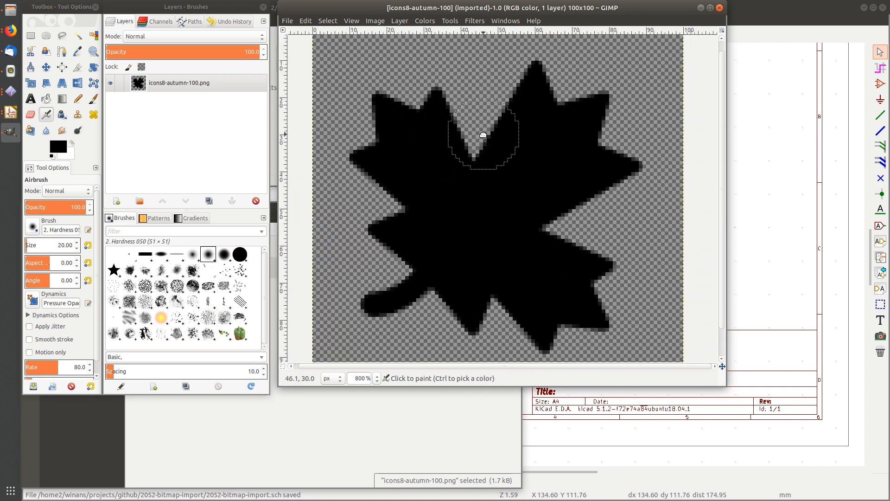
pyautogui.scroll(2, 482, 134)
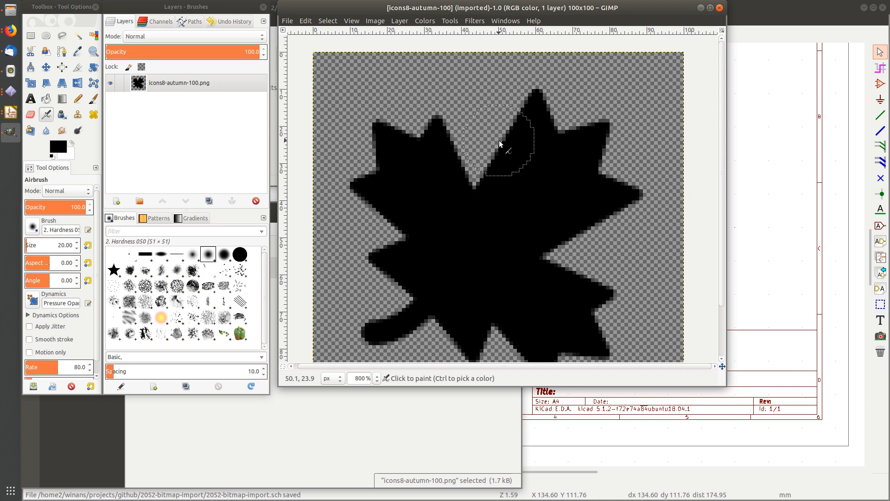
# - Remove the alpha channel from the icons8-autumn-100.png layer
pyautogui.click(205, 85)
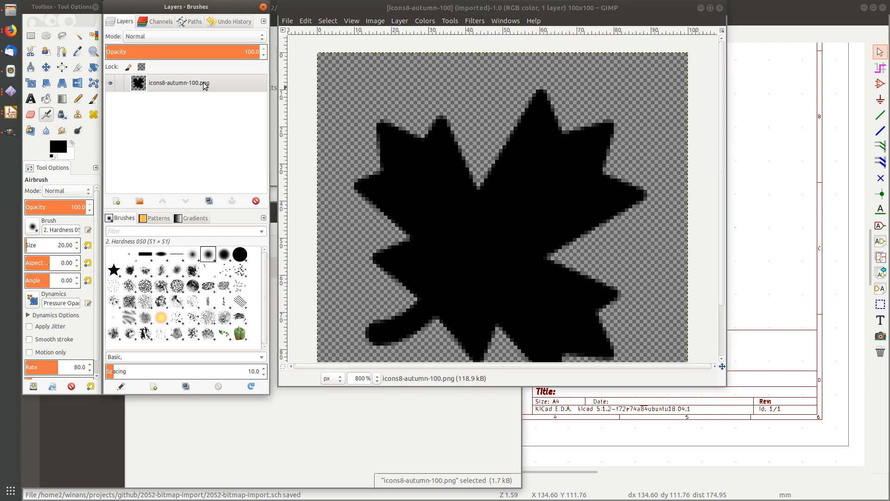
pyautogui.rightClick(205, 86)
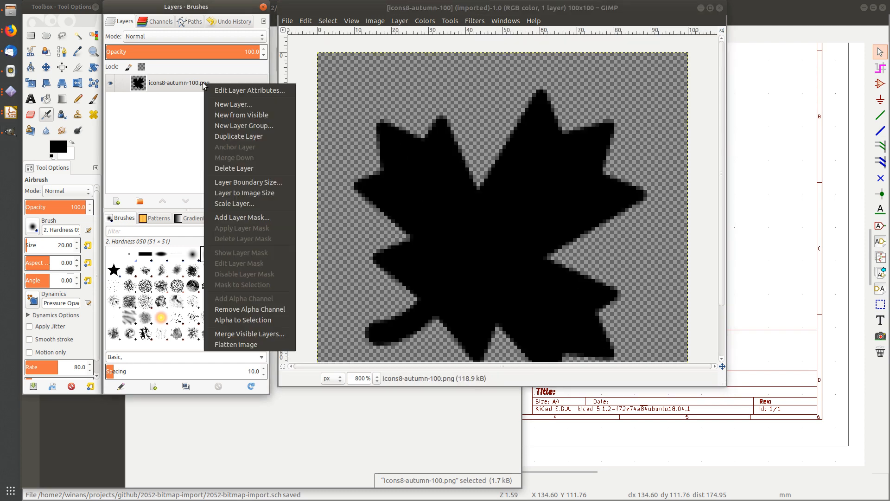
pyautogui.click(163, 82)
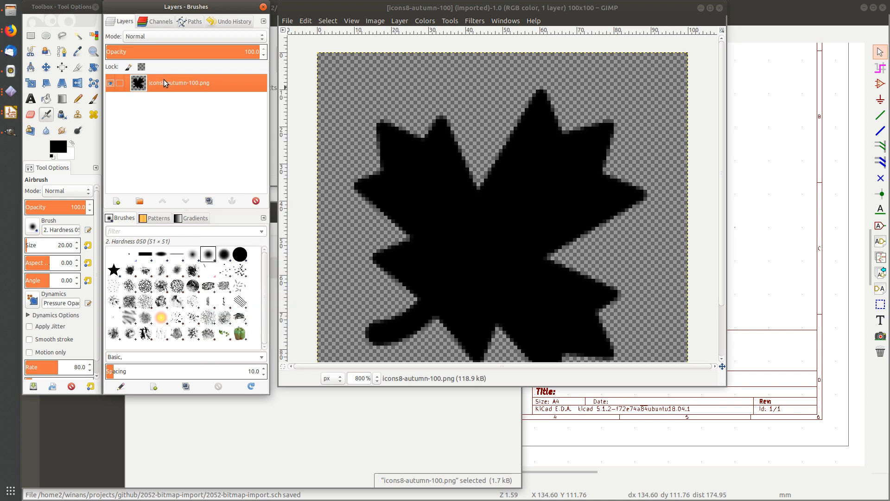
pyautogui.rightClick(195, 82)
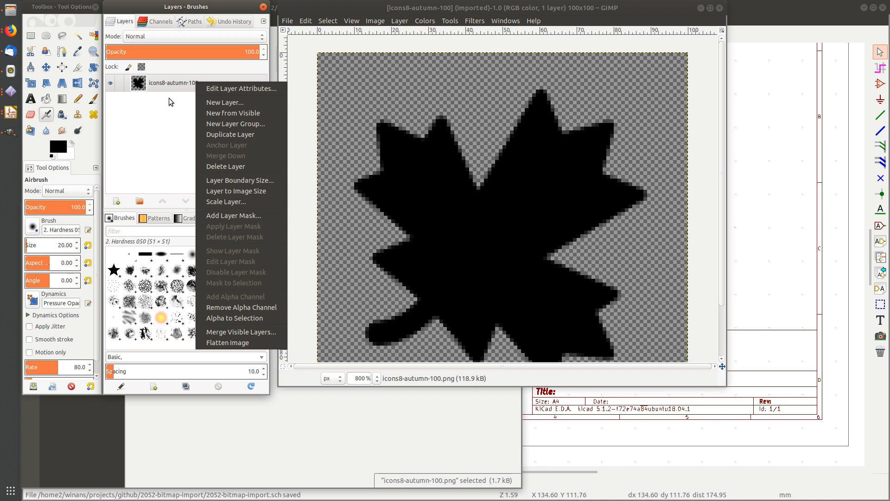
pyautogui.click(327, 11)
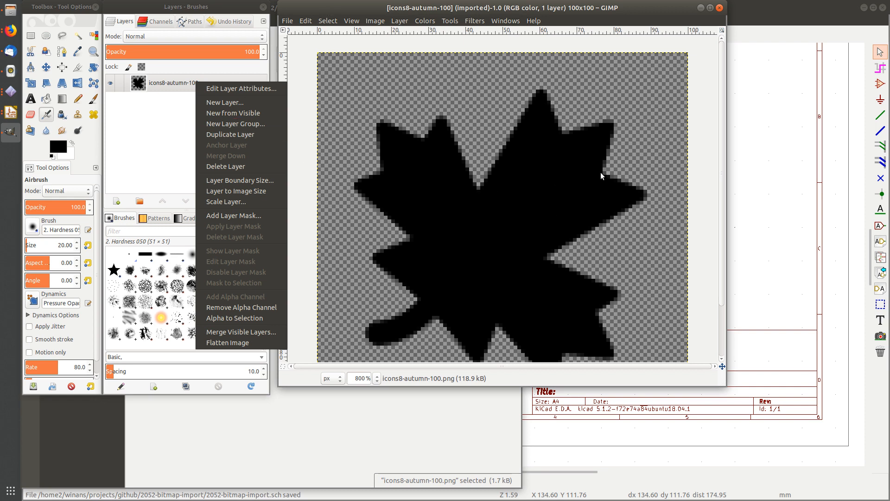
pyautogui.click(169, 82)
pyautogui.rightClick(170, 81)
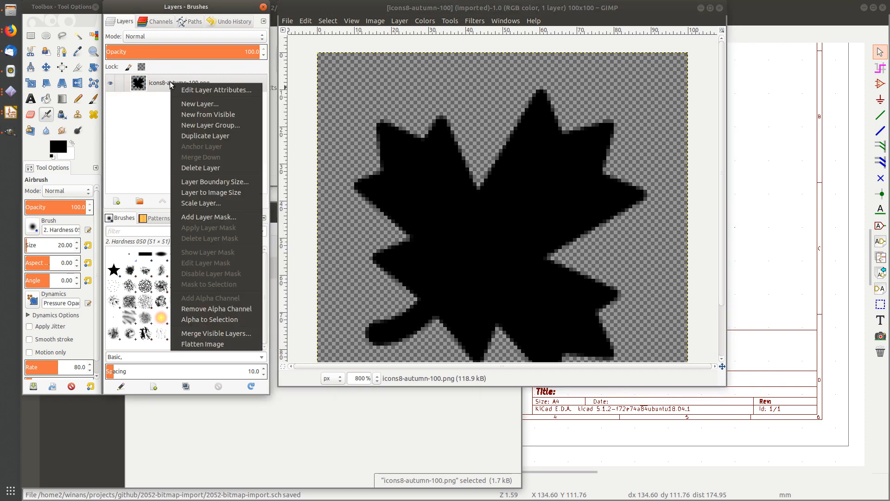
pyautogui.click(215, 310)
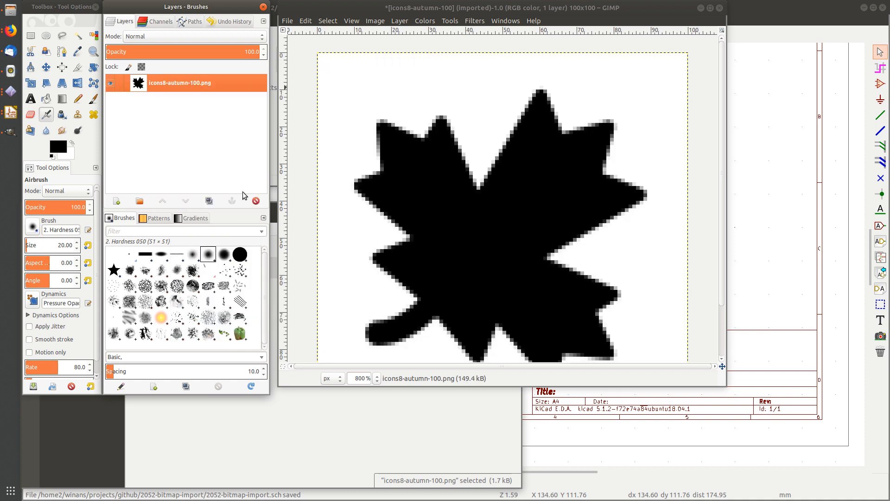
# - Export the leaf image to the Downloads folder as icons8-autumn-100g.png with the offered PNG options and compression level 9
pyautogui.scroll(-2, 525, 157)
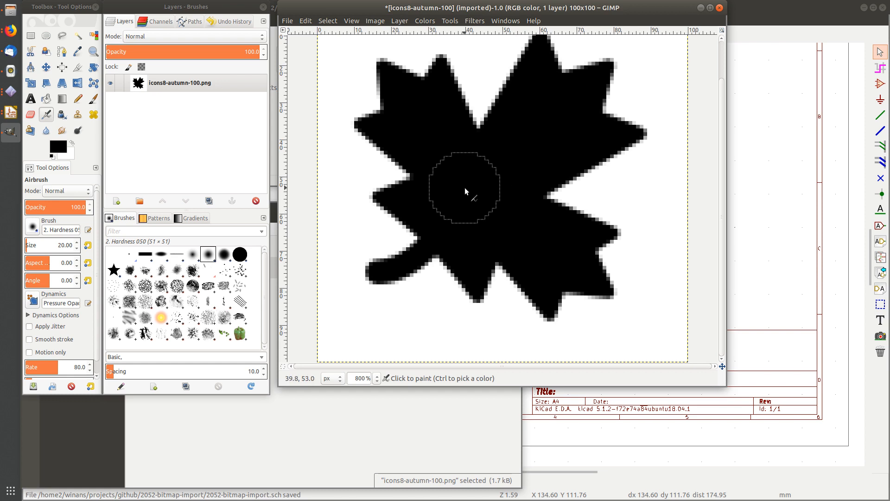
pyautogui.scroll(2, 465, 185)
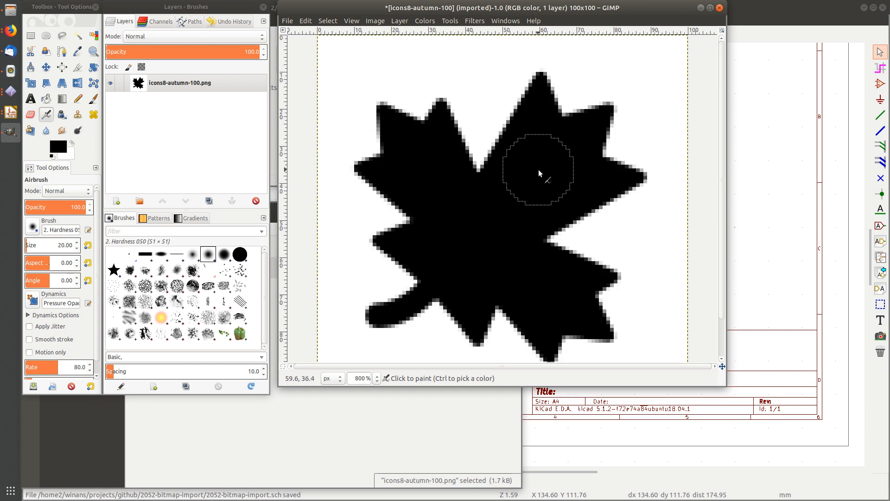
pyautogui.rightClick(357, 88)
pyautogui.moveTo(369, 99)
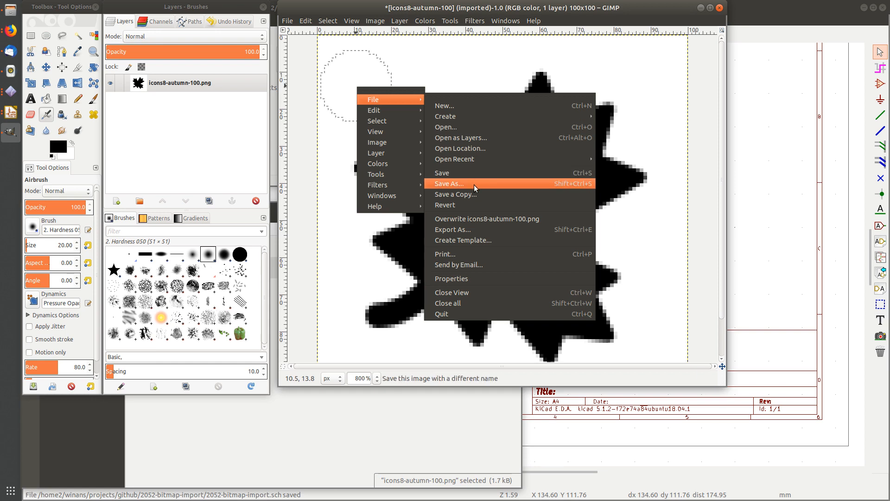
pyautogui.click(460, 232)
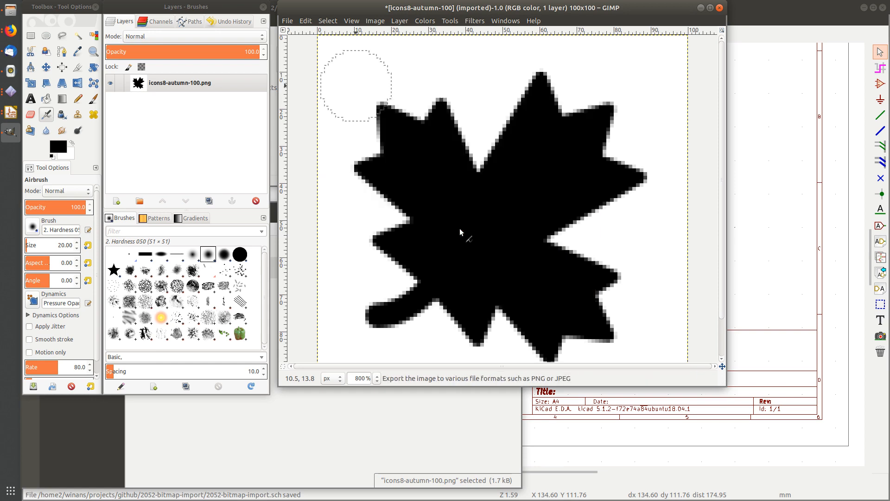
pyautogui.click(227, 152)
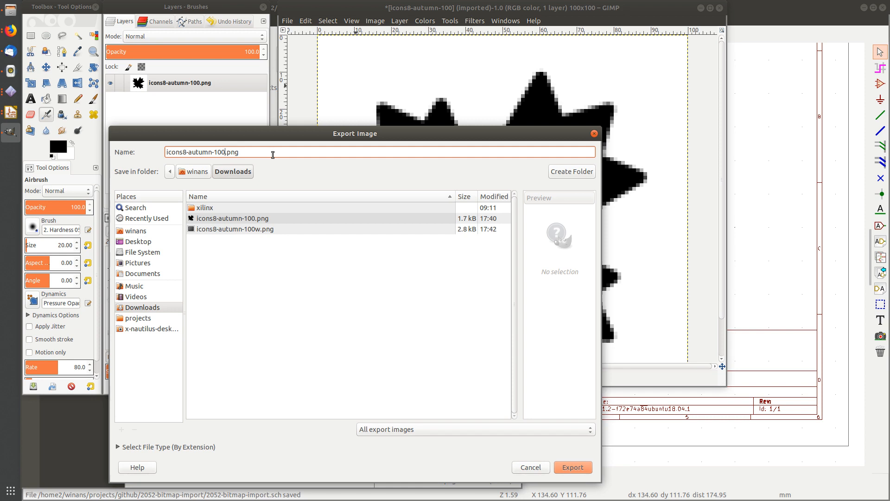
pyautogui.write('g')
pyautogui.press('Return')
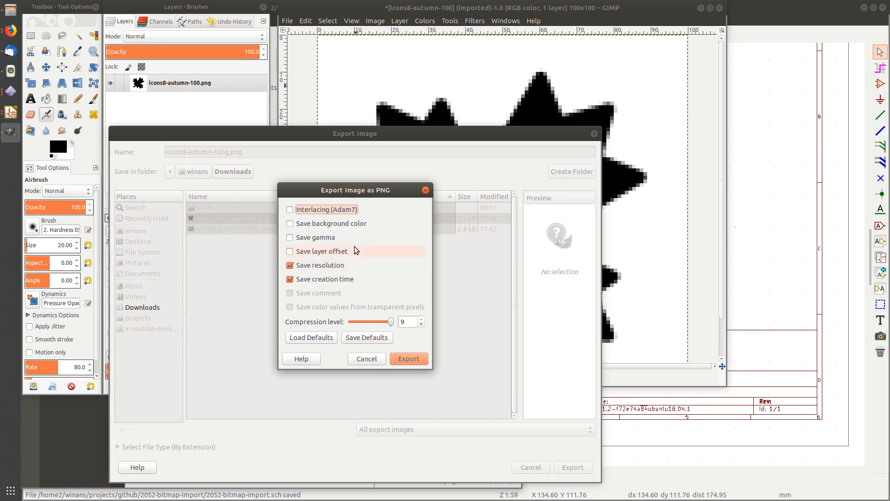
pyautogui.click(411, 363)
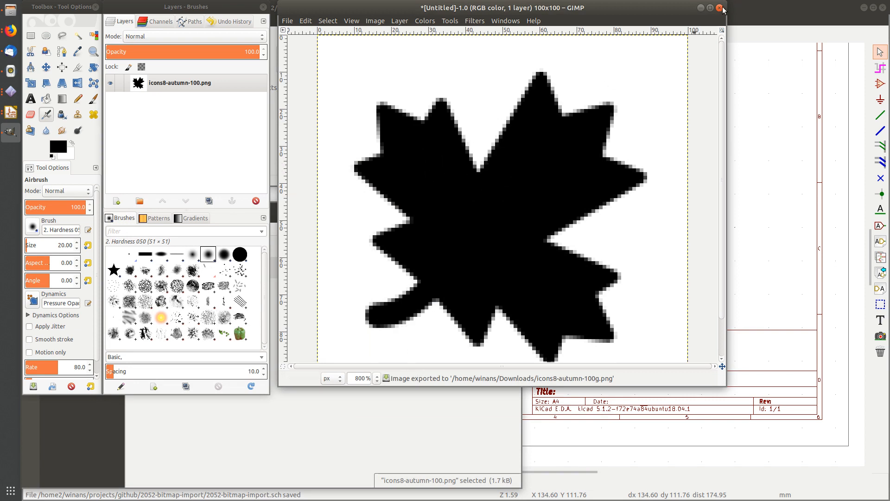
# - Close the leaf image discarding its unsaved changes, quit GIMP, and return to the Downloads folder
pyautogui.click(720, 8)
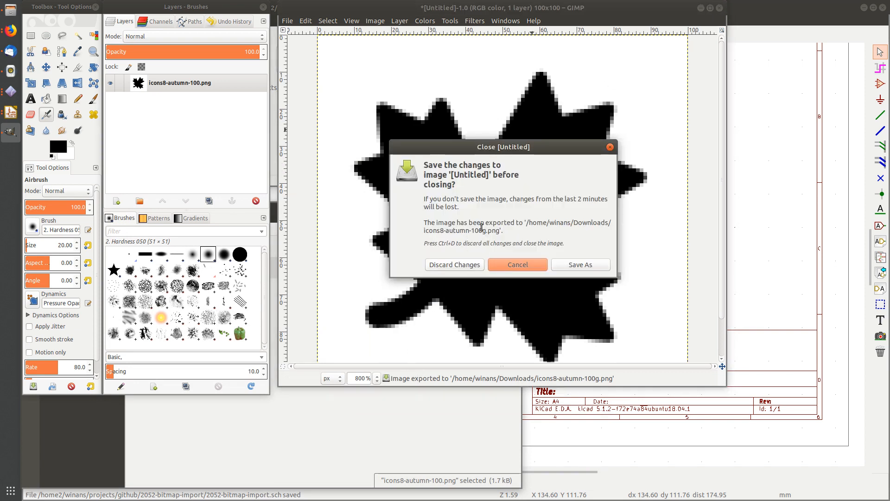
pyautogui.click(449, 265)
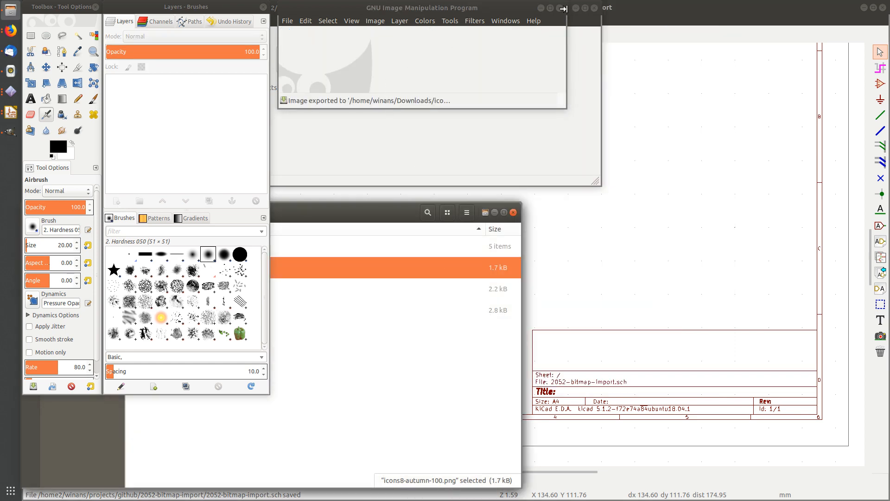
pyautogui.click(560, 8)
pyautogui.click(226, 365)
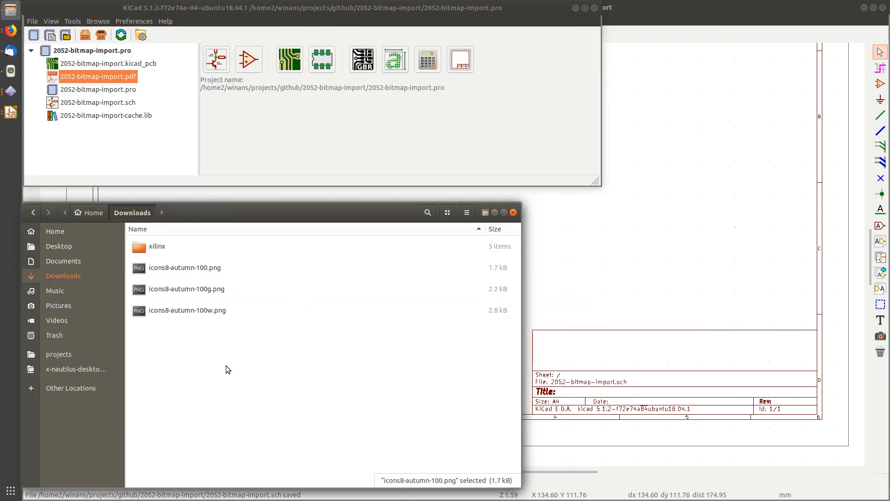
# - View icons8-autumn-100.png and the following leaf images in the image viewer, then close the viewer
pyautogui.doubleClick(215, 268)
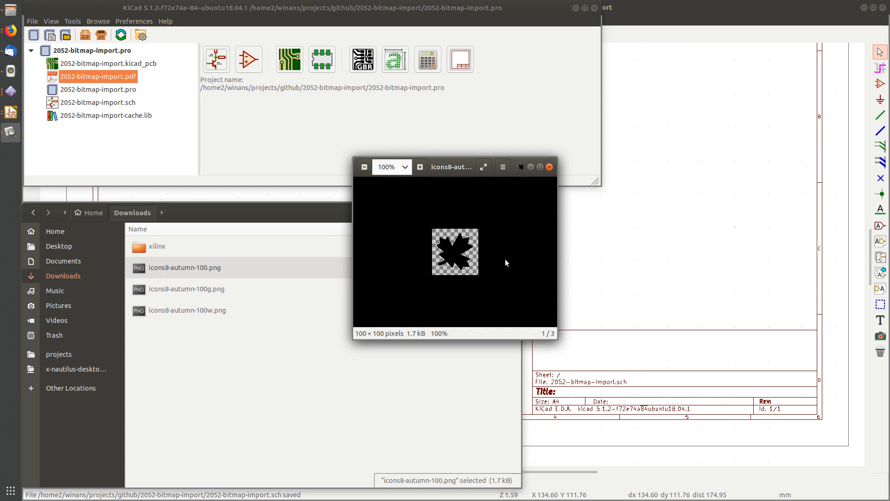
pyautogui.press('Right')
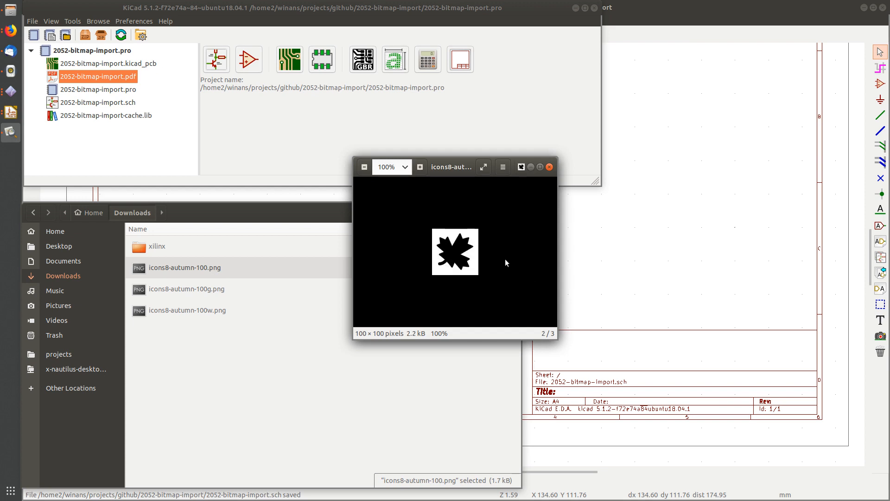
pyautogui.press('Right')
pyautogui.click(549, 167)
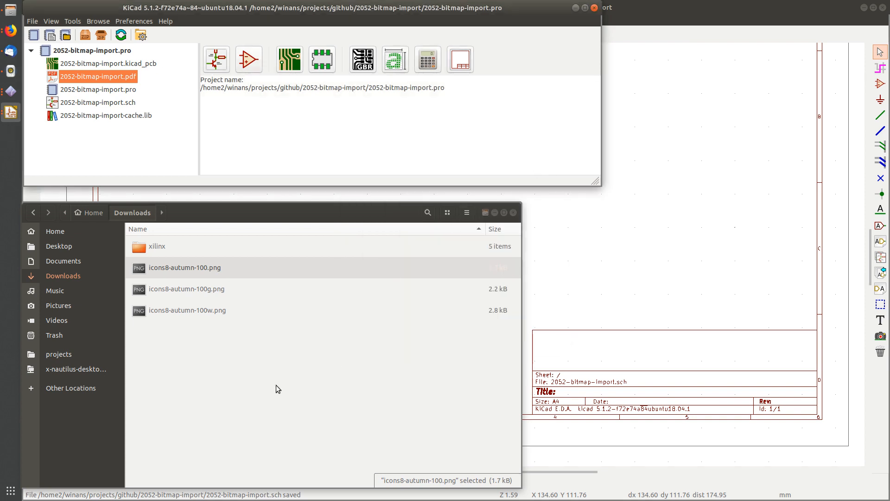
# - Launch the Bitmap to Component Converter from the KiCad project window and move its window clear of the Downloads file names
pyautogui.click(394, 71)
pyautogui.click(393, 69)
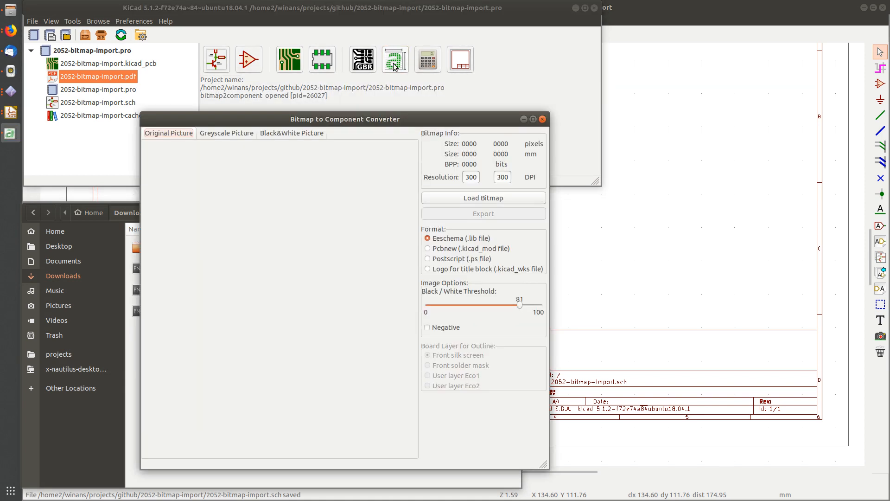
pyautogui.click(397, 66)
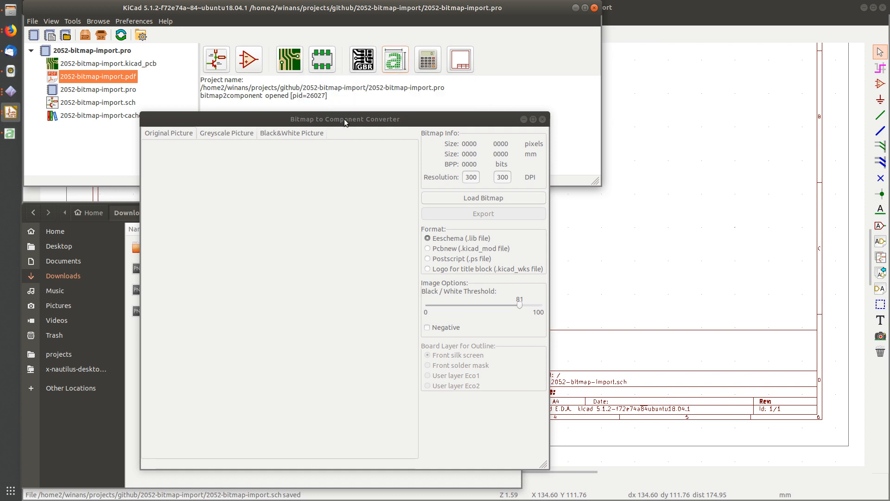
pyautogui.moveTo(344, 120); pyautogui.dragTo(422, 109)
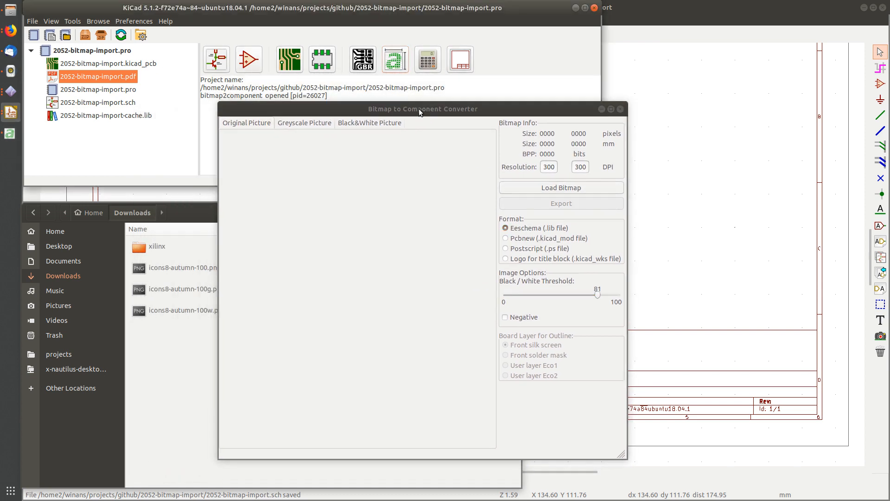
pyautogui.click(419, 109)
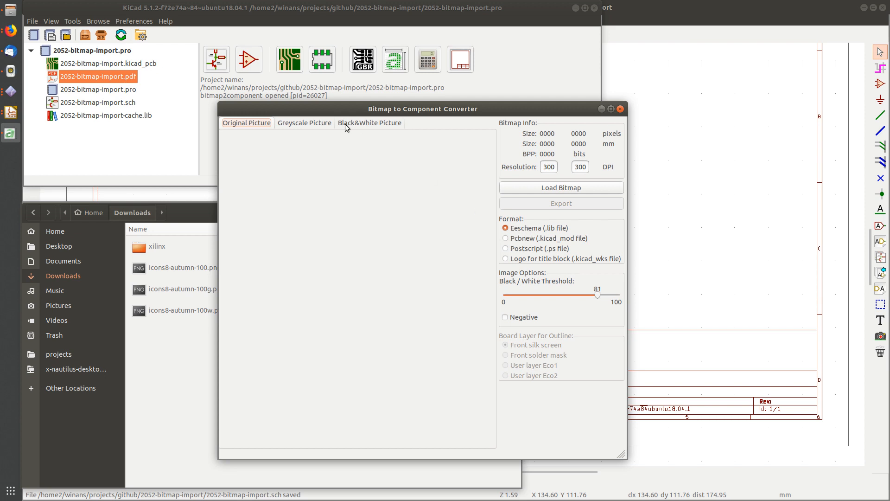
# - Load icons8-autumn-100.png from the Downloads folder into the Bitmap to Component Converter
pyautogui.click(561, 187)
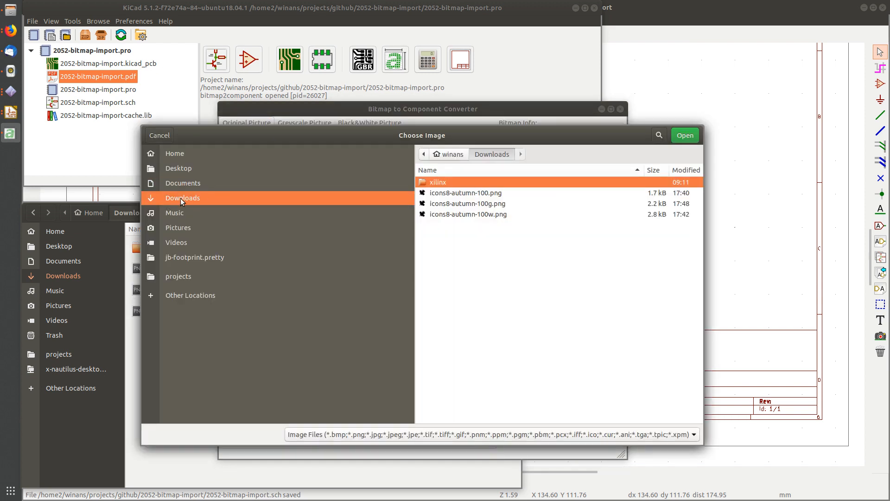
pyautogui.click(501, 194)
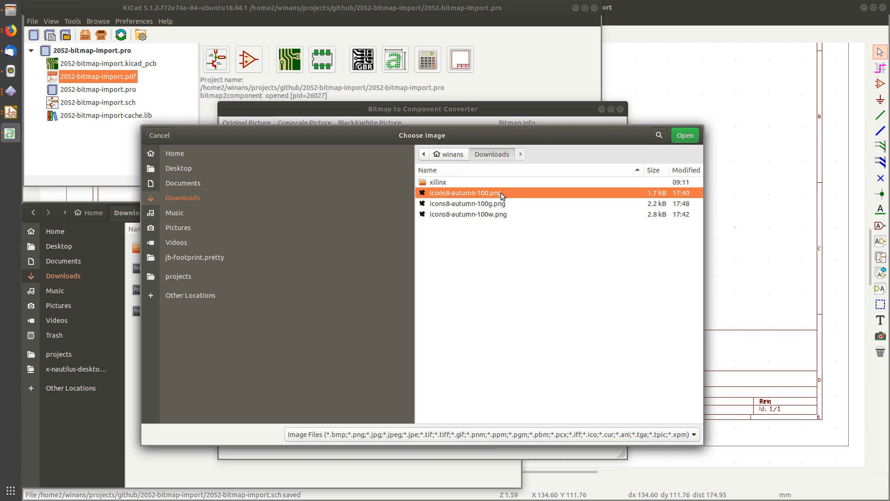
pyautogui.doubleClick(500, 193)
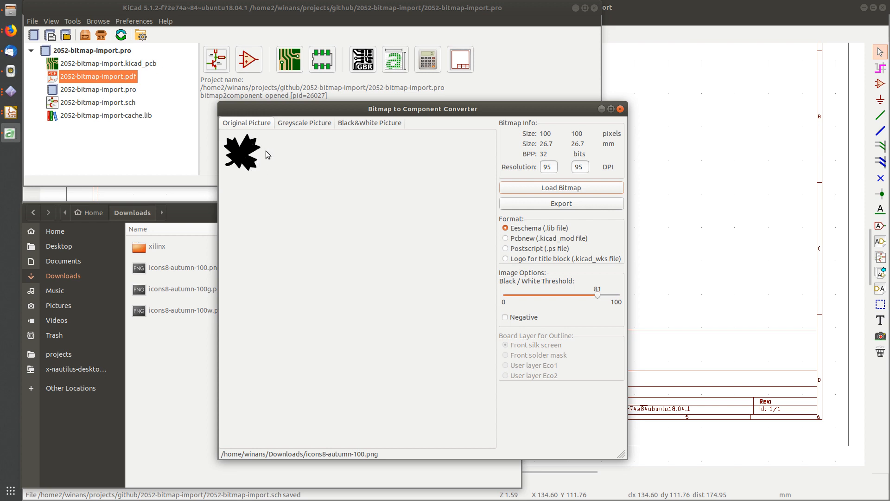
# - Load icons8-autumn-100w.png into the converter and compare it with the leaf placed in the schematic
pyautogui.click(573, 190)
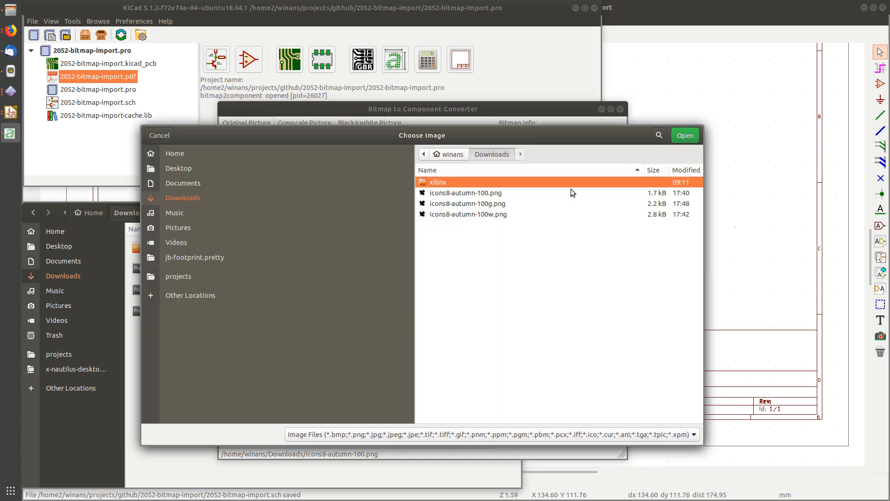
pyautogui.doubleClick(487, 214)
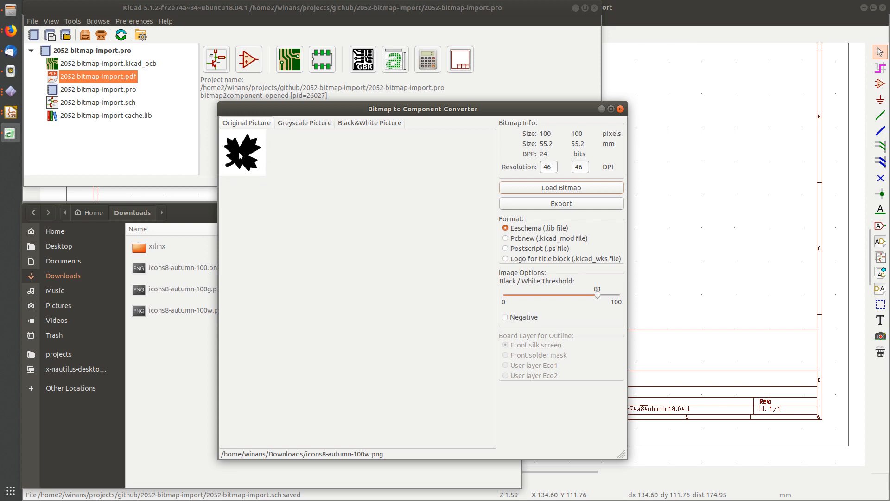
pyautogui.click(680, 243)
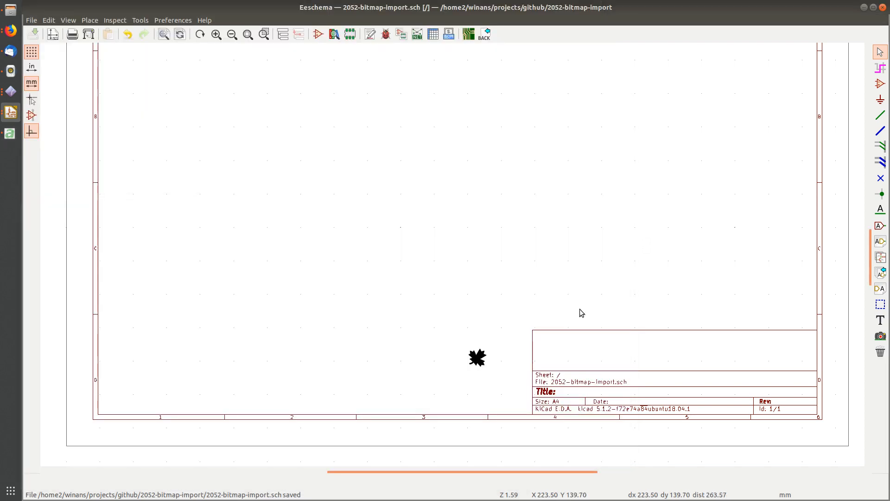
pyautogui.hotkey('alt', 'Tab')
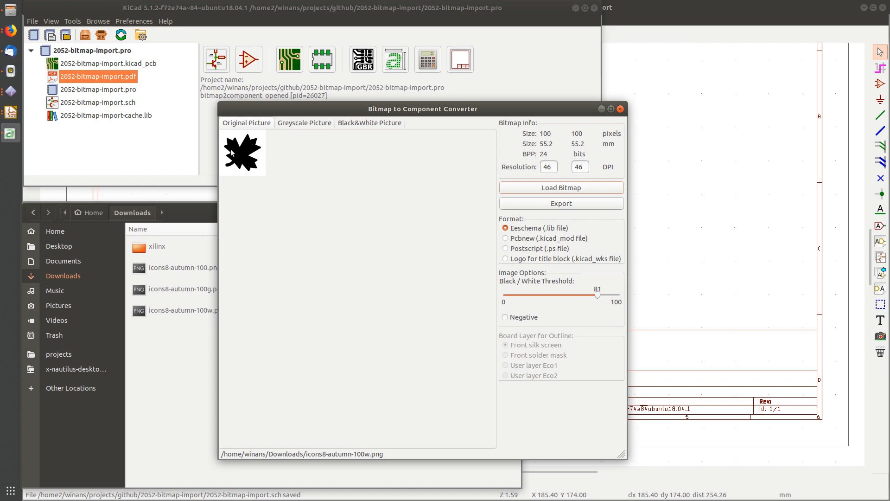
# - Compare the greyscale and black-and-white previews of the leaf while varying the black/white threshold, and set it to 10
pyautogui.click(380, 123)
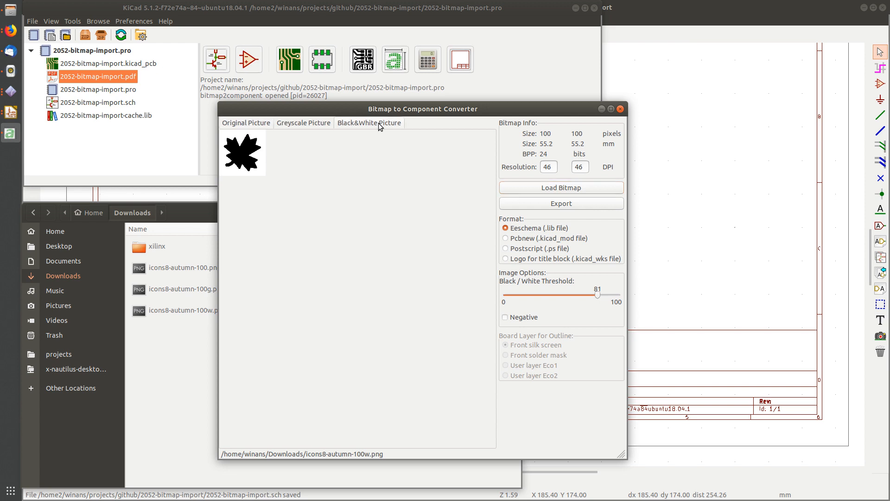
pyautogui.click(308, 123)
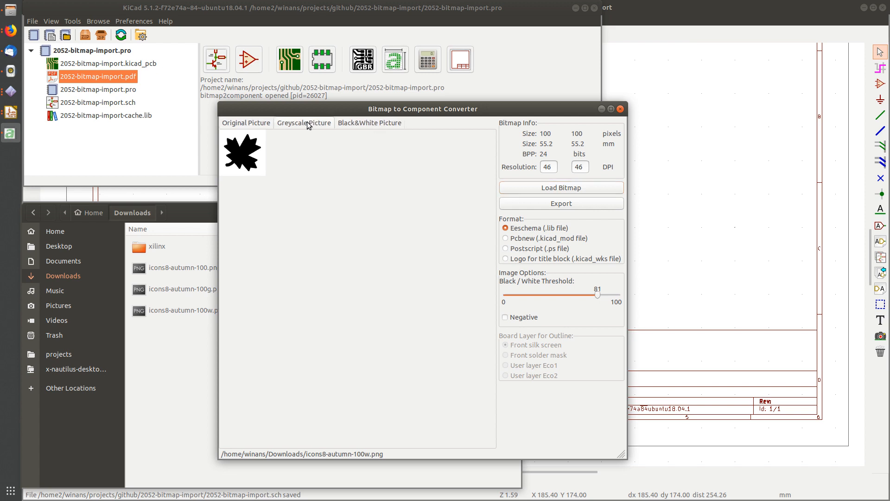
pyautogui.click(362, 124)
pyautogui.moveTo(597, 295); pyautogui.dragTo(554, 297)
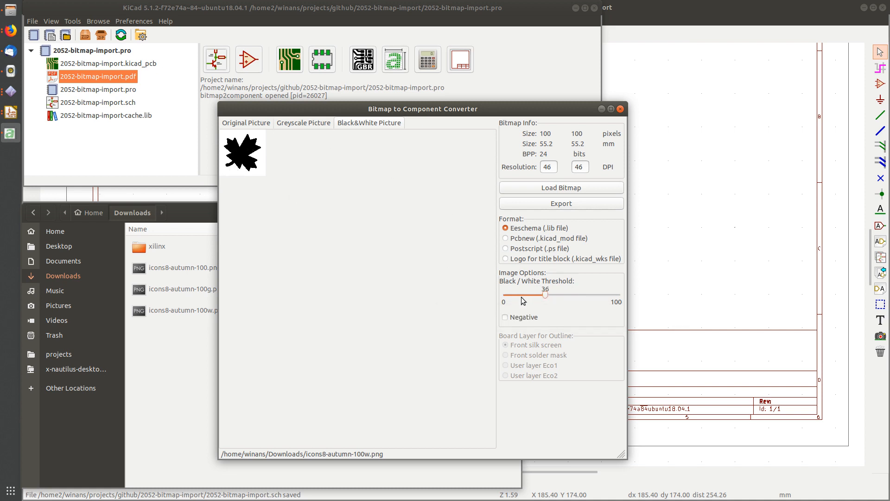
pyautogui.moveTo(545, 296); pyautogui.dragTo(615, 299)
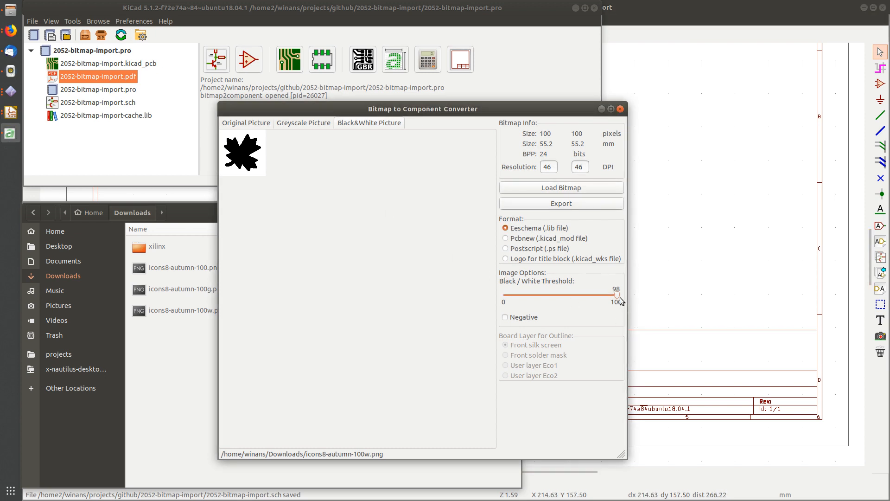
pyautogui.moveTo(619, 298); pyautogui.dragTo(513, 297)
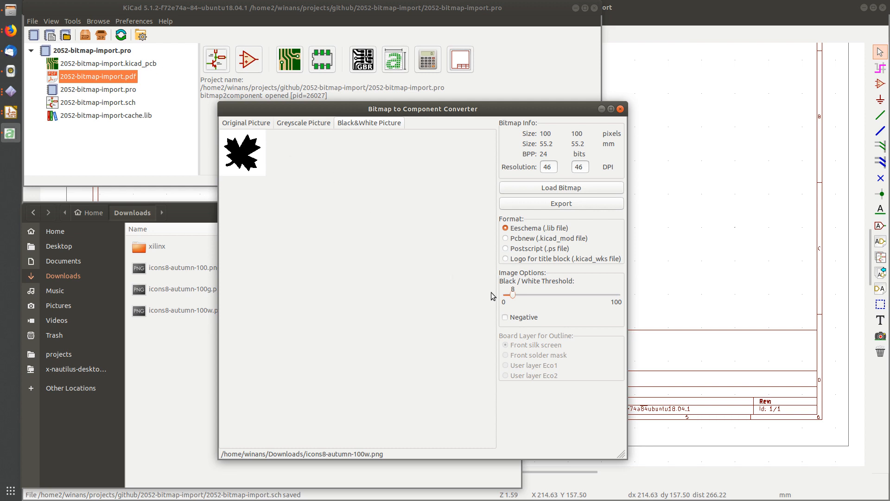
pyautogui.moveTo(517, 295); pyautogui.dragTo(521, 295)
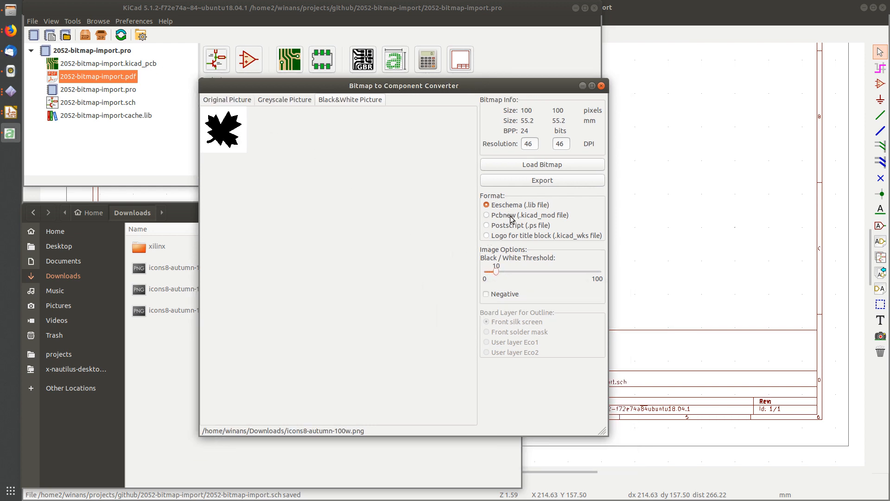
# - Choose the Pcbnew (.kicad_mod) format and direct the export to the jb-footprint.pretty folder in github/lib/jb-kicad-library
pyautogui.click(512, 217)
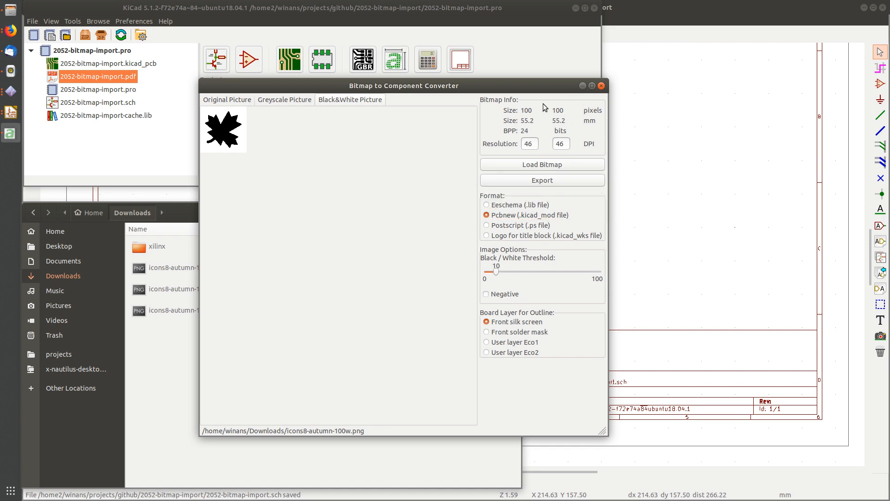
pyautogui.click(516, 180)
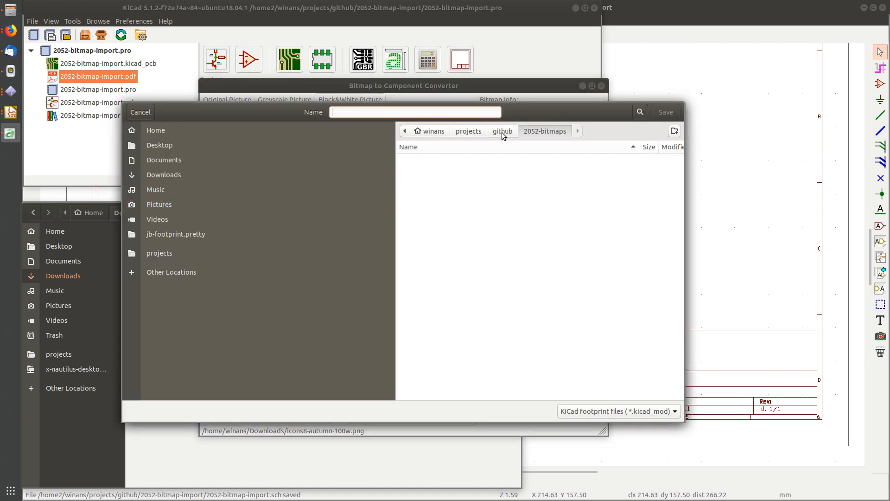
pyautogui.click(506, 132)
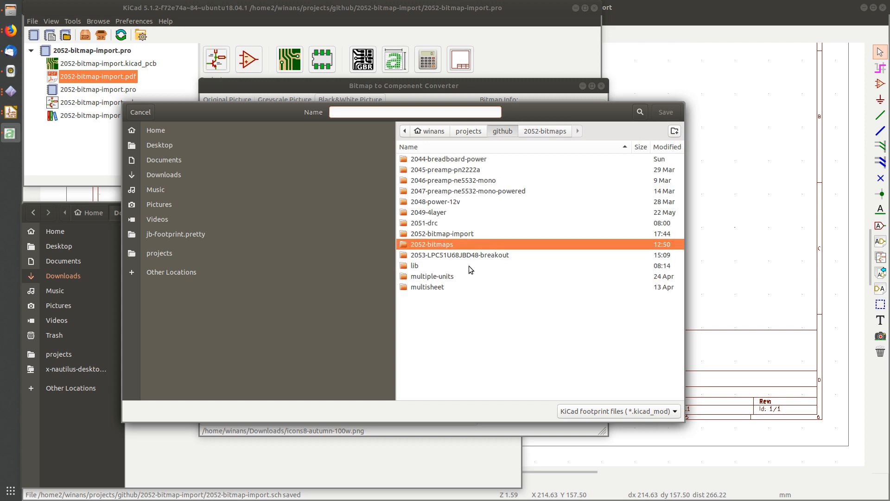
pyautogui.doubleClick(432, 268)
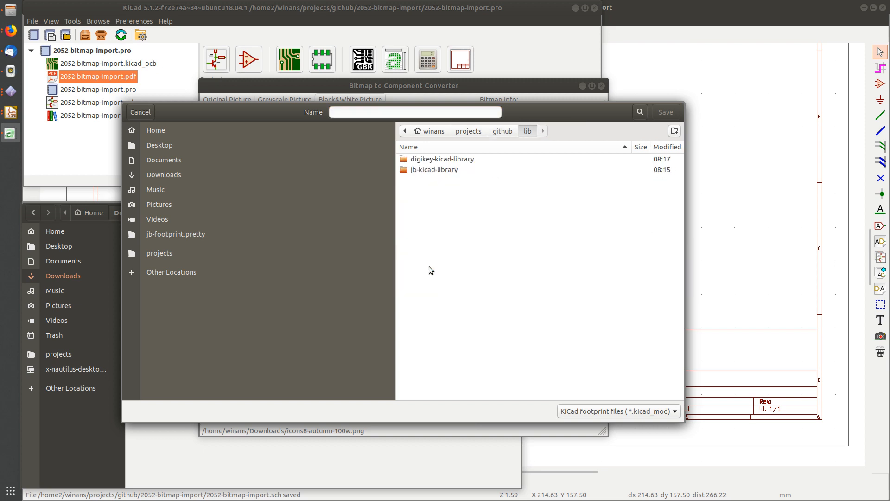
pyautogui.doubleClick(444, 171)
pyautogui.doubleClick(454, 160)
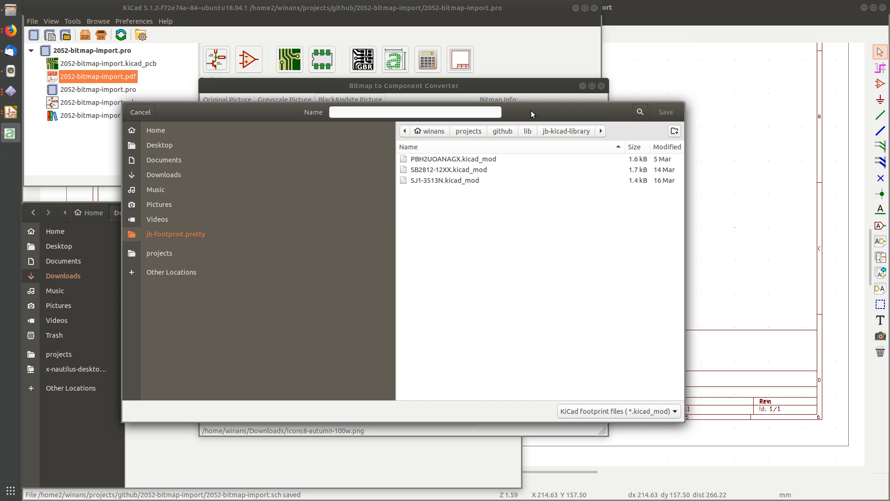
# - Save the exported footprint as icon8-autumn-1 and move the converter window aside
pyautogui.moveTo(531, 112); pyautogui.dragTo(542, 134)
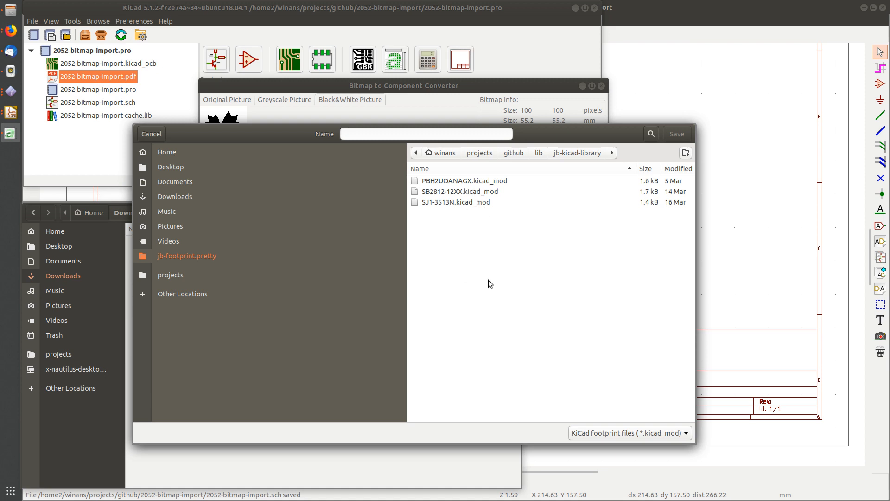
pyautogui.click(396, 134)
pyautogui.write('icon8')
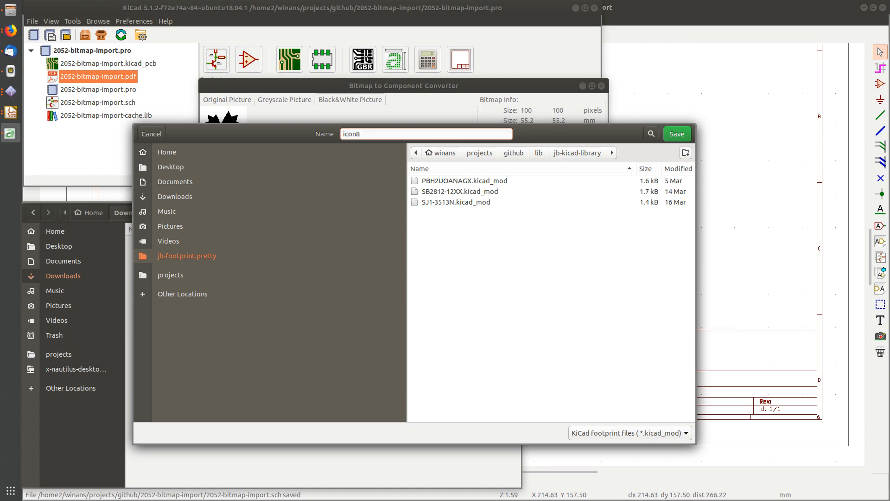
pyautogui.write('-autumn-1')
pyautogui.click(677, 134)
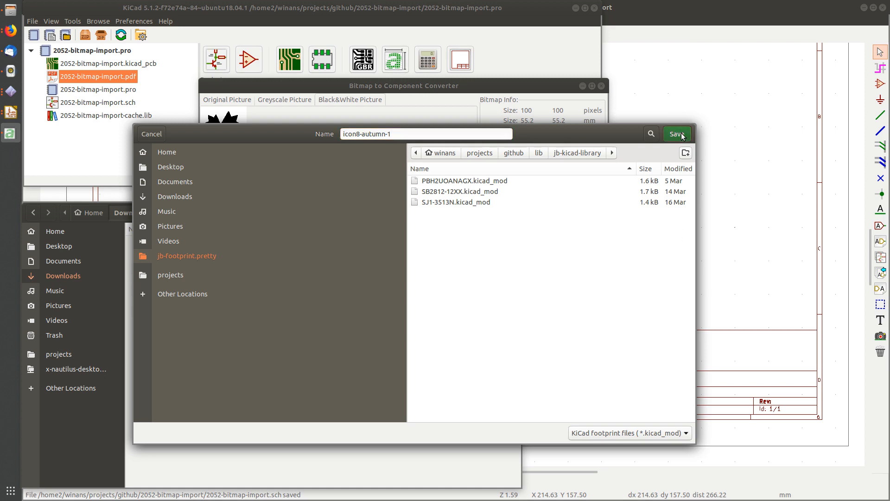
pyautogui.moveTo(380, 90); pyautogui.dragTo(224, 99)
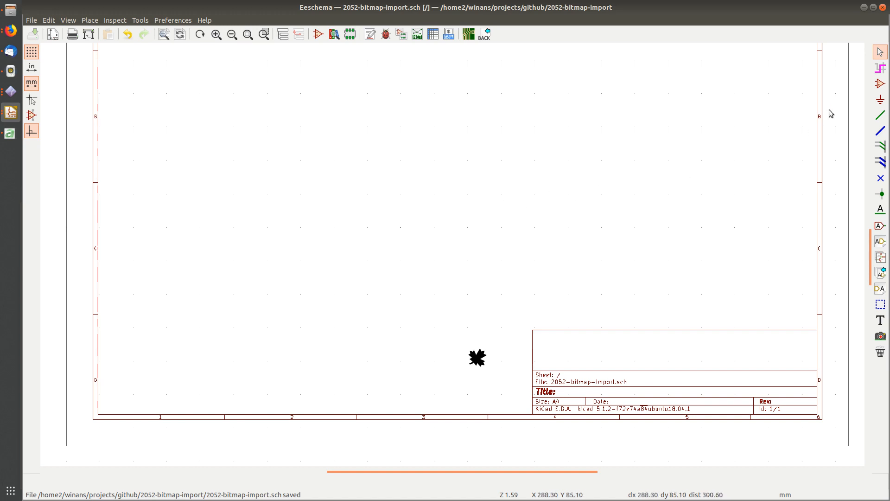
# - Switch to the schematic and place a GND power symbol in the empty area of column 2, row C
pyautogui.click(880, 99)
pyautogui.click(314, 227)
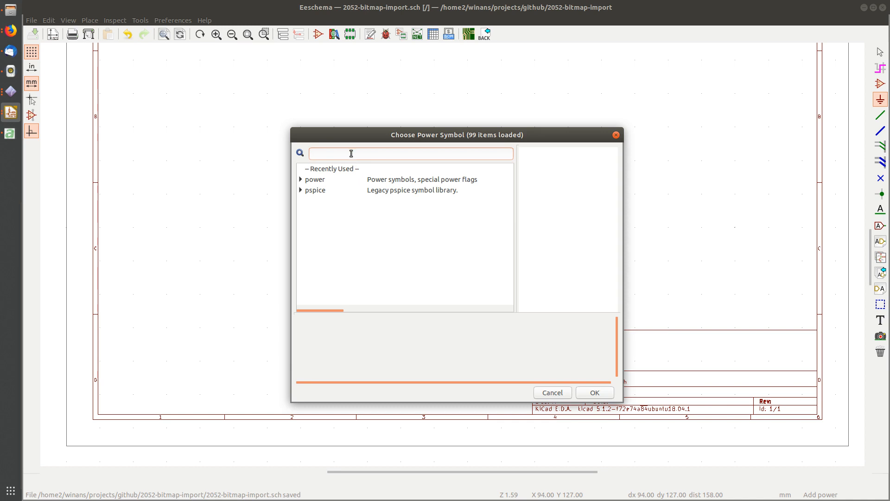
pyautogui.write('gnd')
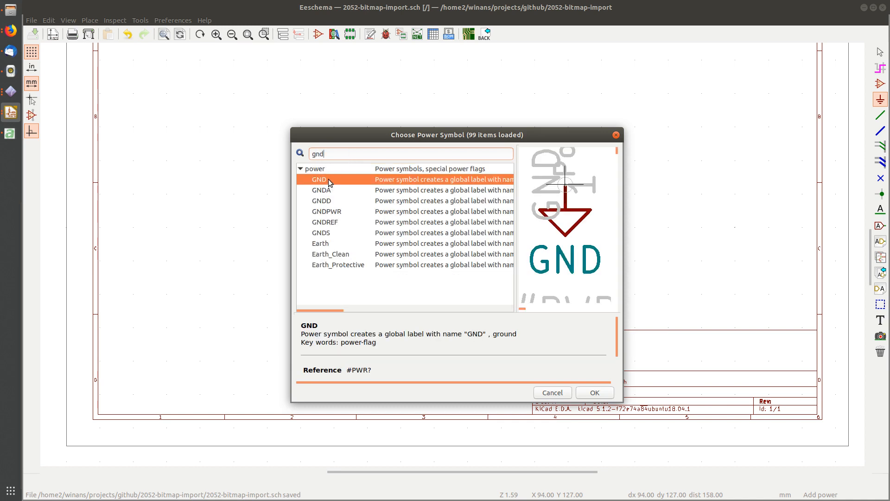
pyautogui.doubleClick(330, 184)
pyautogui.click(280, 233)
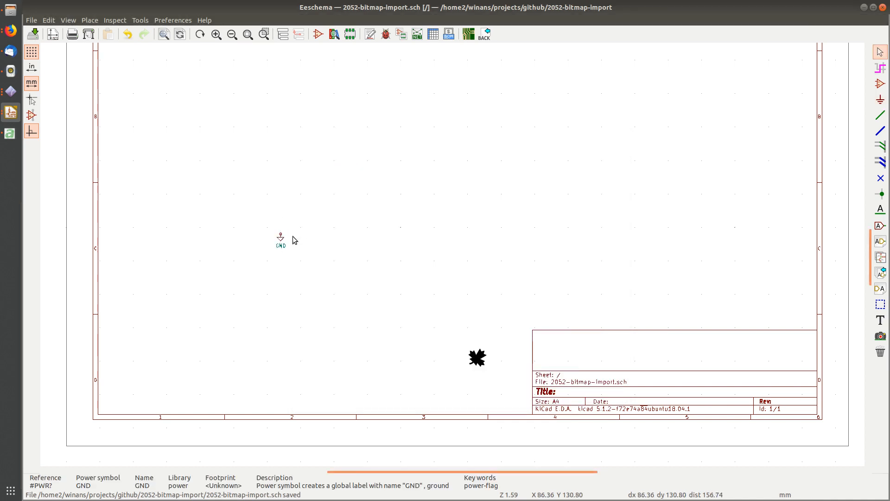
pyautogui.scroll(3, 292, 239)
pyautogui.click(877, 117)
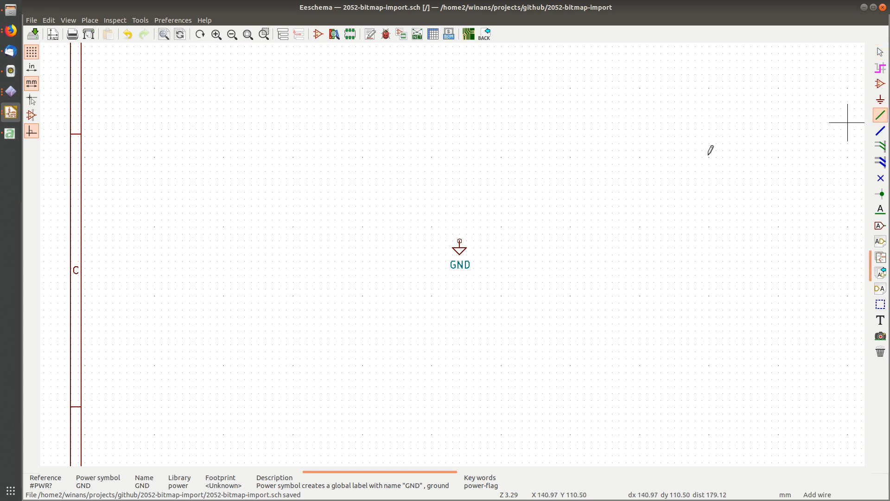
pyautogui.click(467, 226)
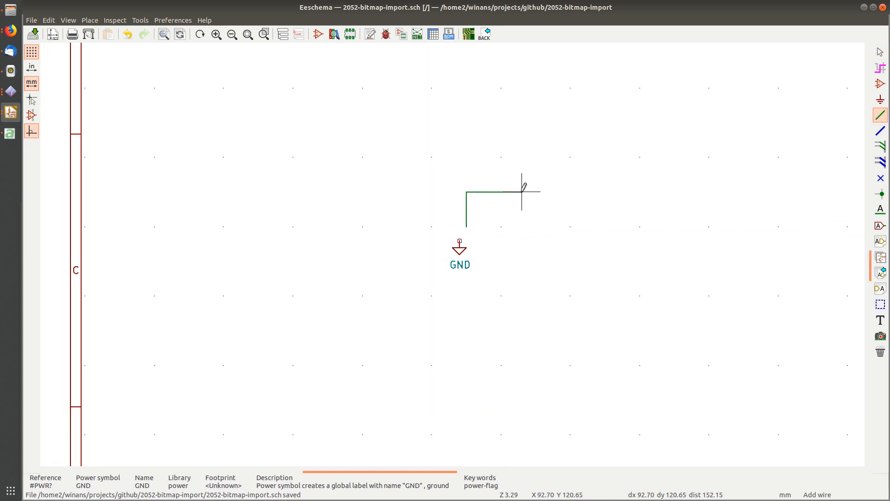
pyautogui.press('Escape')
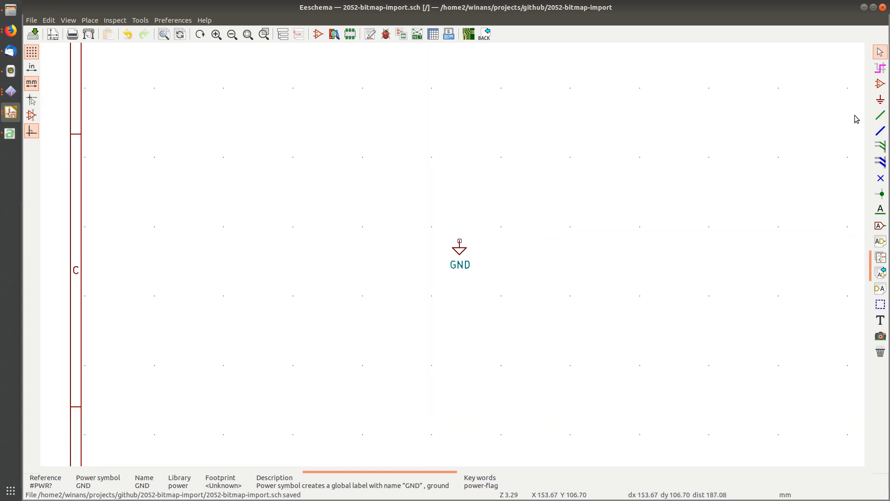
# - Draw a wire from the GND pin about 16.5 mm up and 19 mm to the right, and save the schematic
pyautogui.click(880, 115)
pyautogui.click(459, 241)
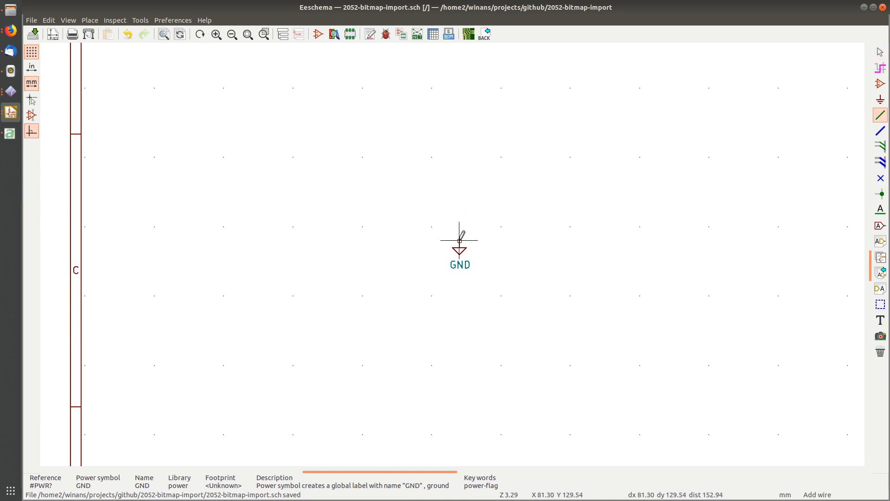
pyautogui.doubleClick(563, 150)
pyautogui.press('Escape')
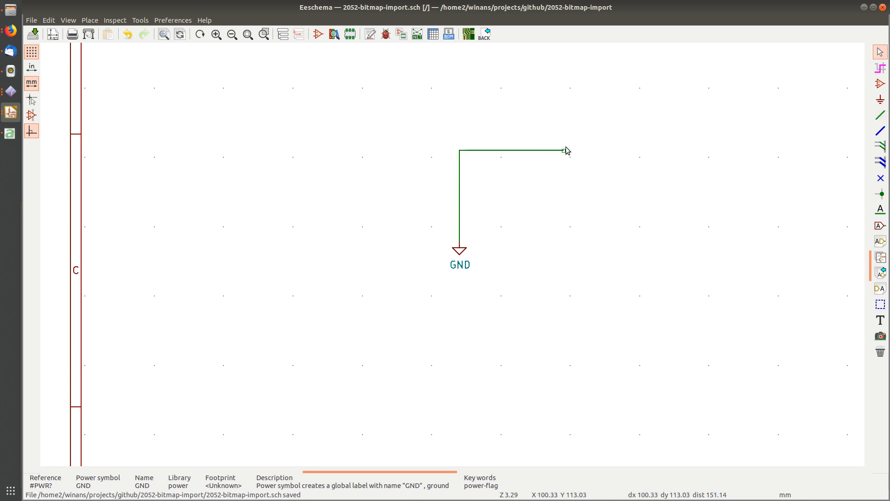
pyautogui.hotkey('ctrl', 's')
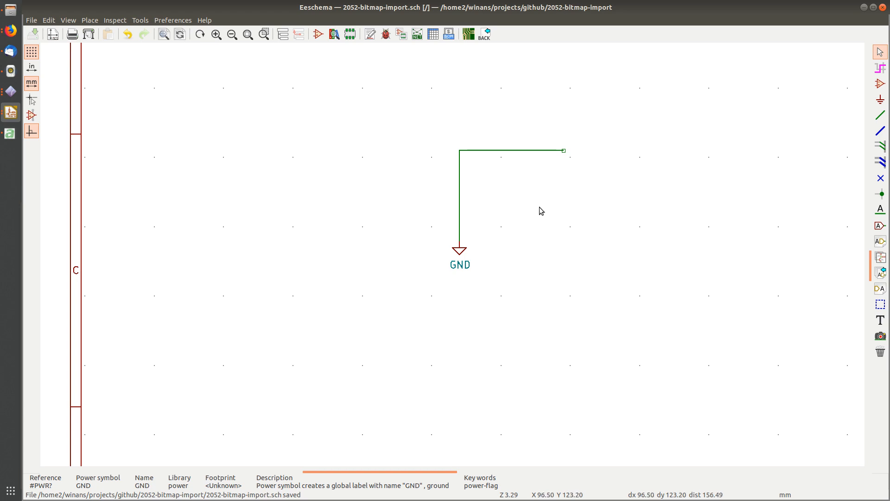
# - Generate the default-format Pcbnew netlist as 2052-bitmap-import.net in the project folder and return to the Bitmap to Component Converter
pyautogui.click(417, 34)
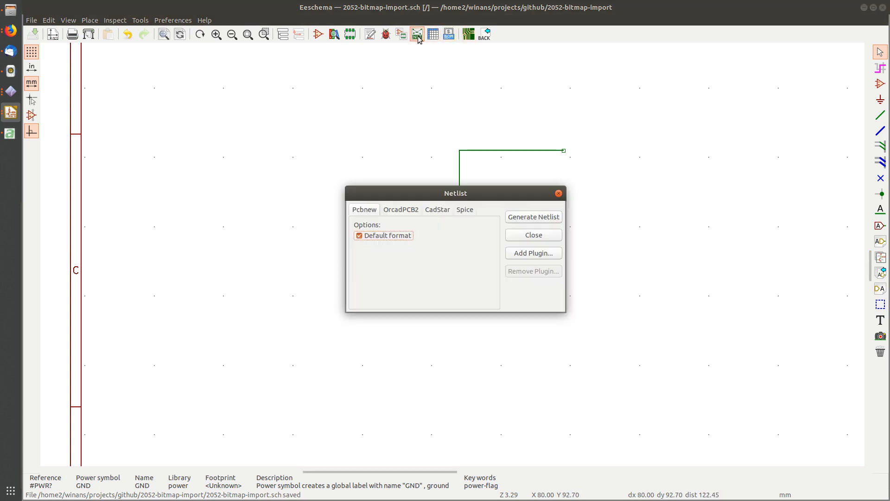
pyautogui.click(529, 217)
pyautogui.click(718, 104)
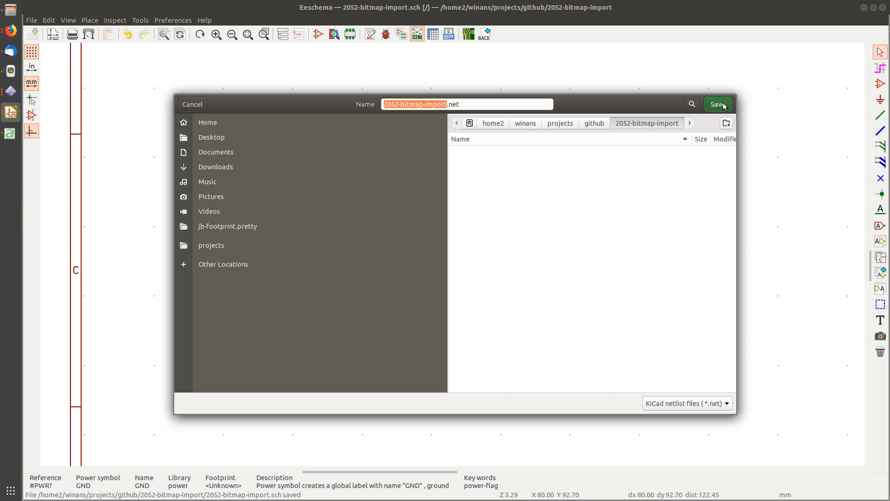
pyautogui.hotkey('alt', 'Tab')
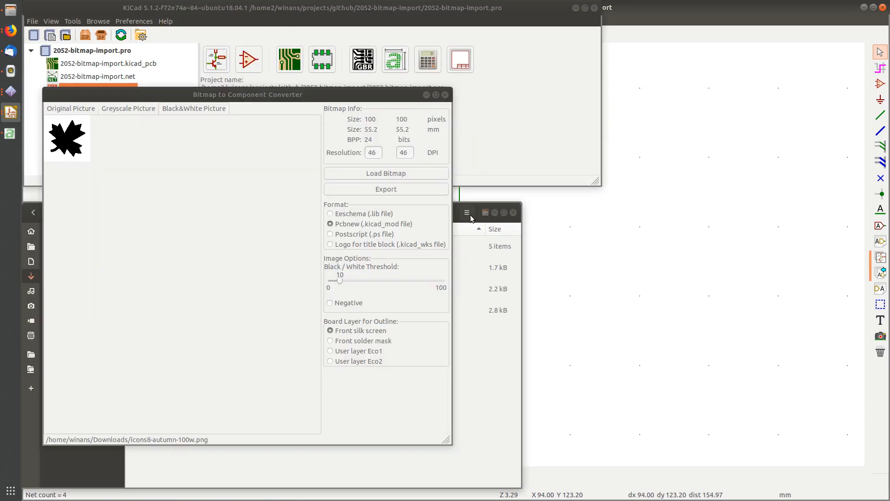
pyautogui.click(429, 218)
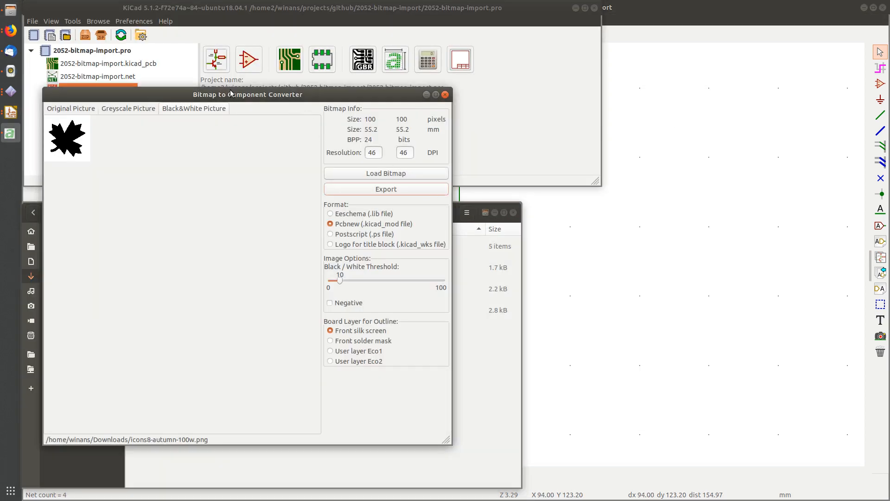
# - Close the Bitmap to Component Converter and open the board file 2052-bitmap-import.kicad_pcb in Pcbnew
pyautogui.hotkey('alt', 'F4')
pyautogui.click(147, 66)
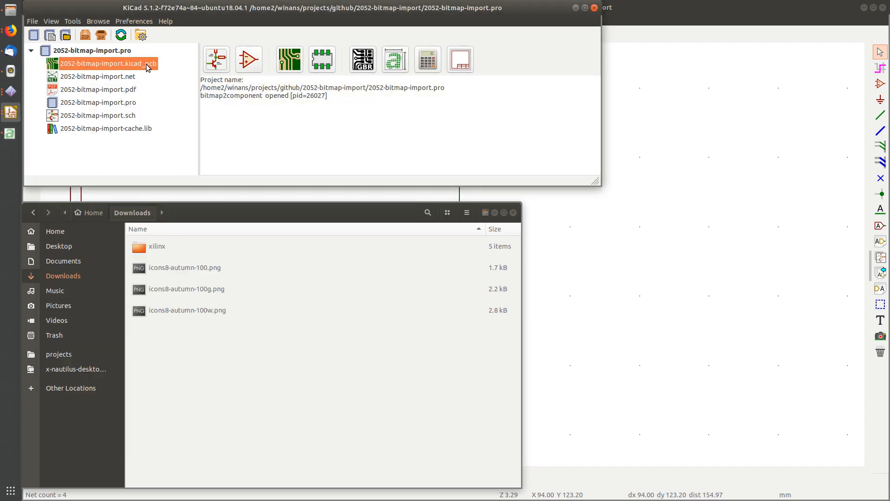
pyautogui.doubleClick(151, 67)
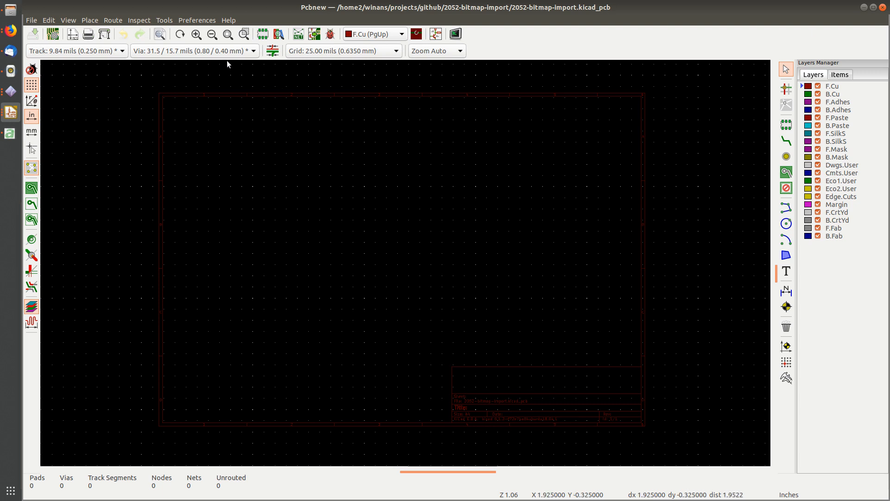
# - Load the netlist 2052-bitmap-import.net from the project folder and update the PCB from it
pyautogui.click(298, 35)
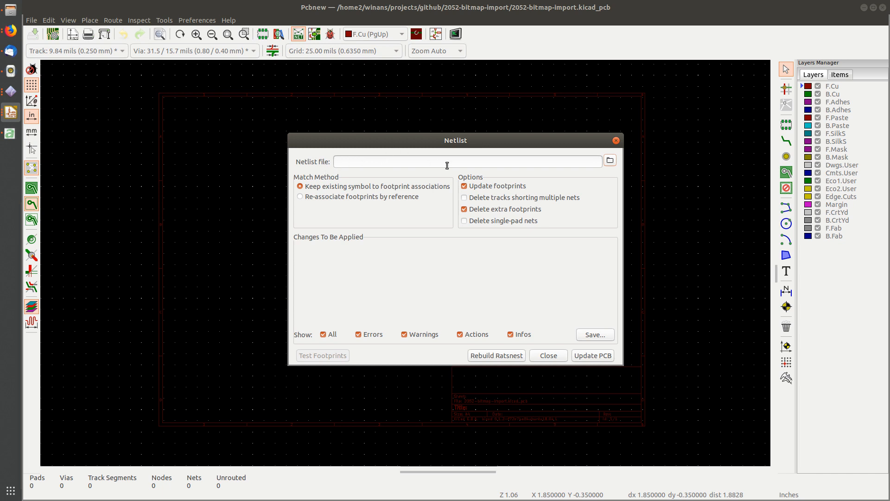
pyautogui.click(610, 161)
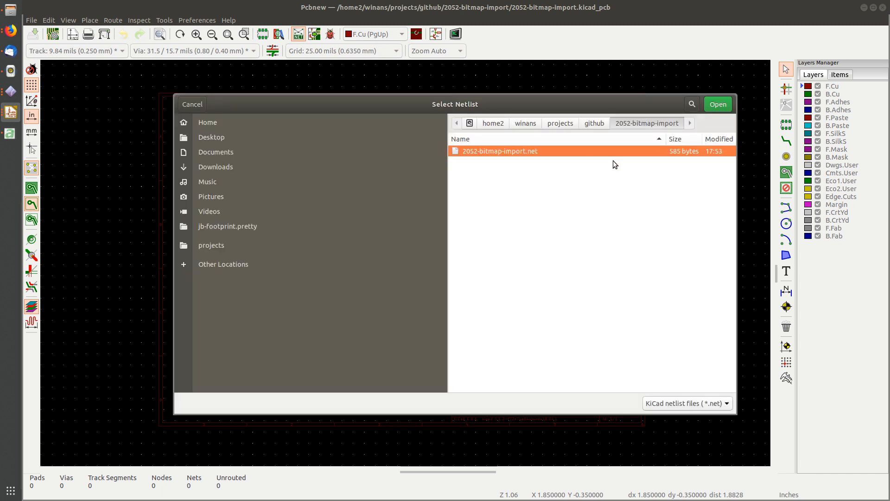
pyautogui.doubleClick(500, 151)
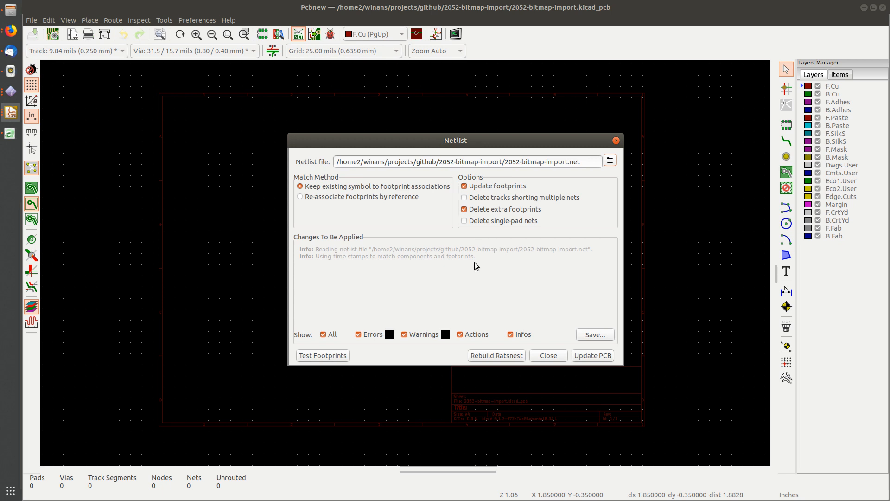
pyautogui.click(590, 357)
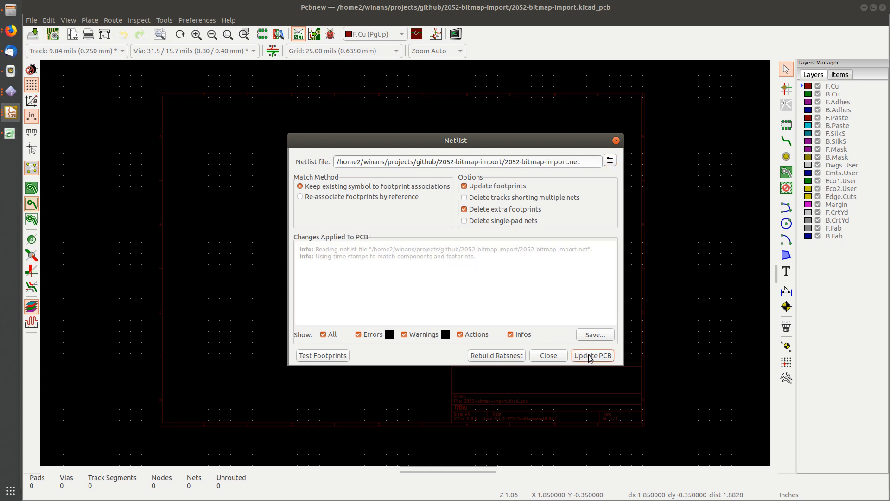
pyautogui.click(548, 356)
# - Add the icon8-autumn-1 footprint from the jb-footprint library near the middle of the board sheet
pyautogui.scroll(-3, 405, 263)
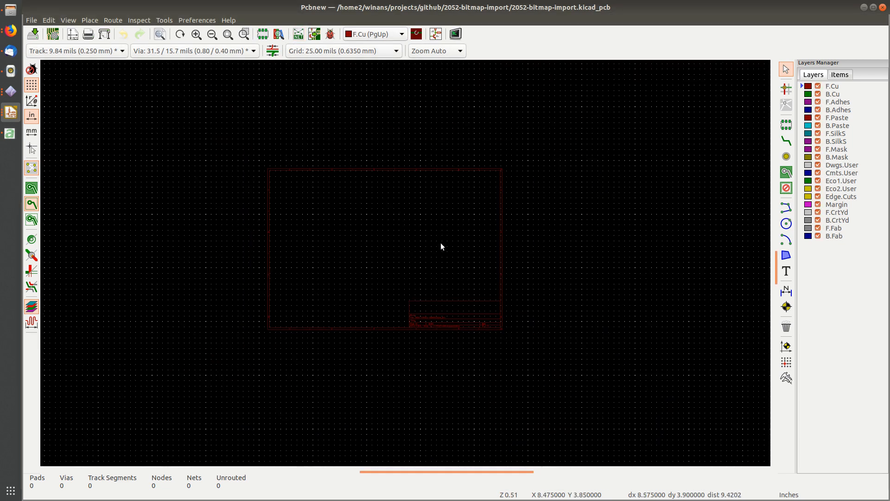
pyautogui.moveTo(441, 246); pyautogui.dragTo(405, 290, button='middle')
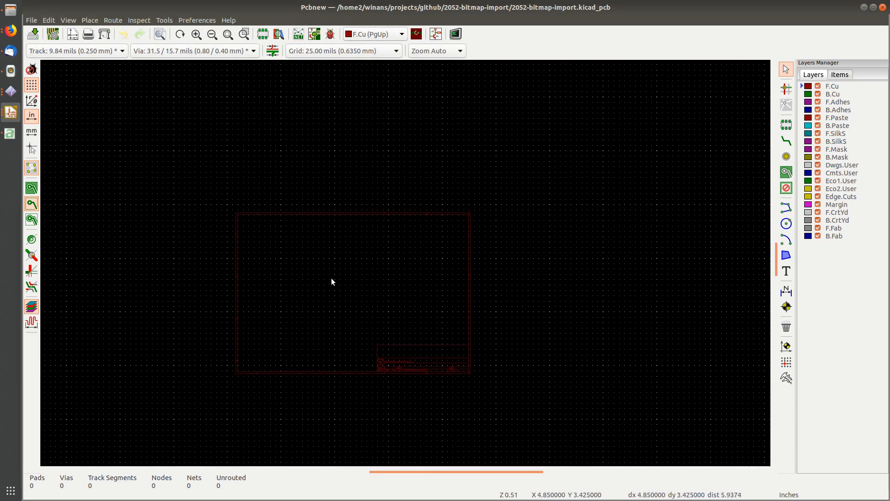
pyautogui.scroll(1, 343, 274)
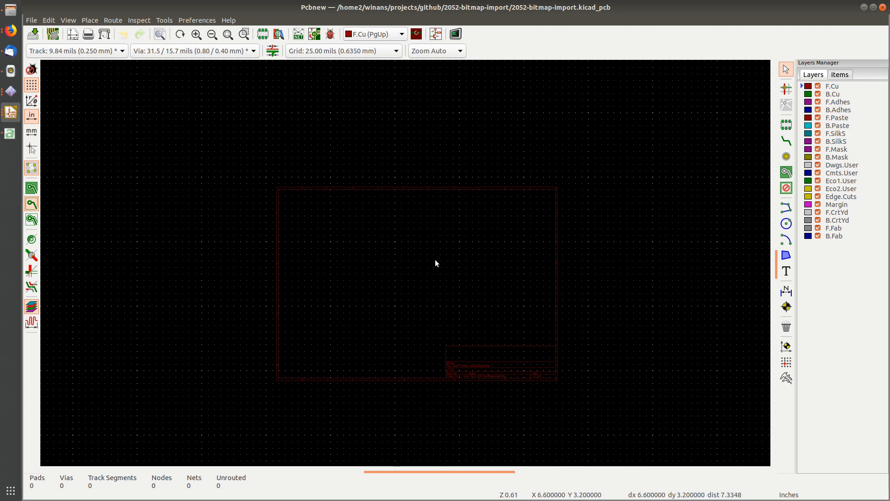
pyautogui.moveTo(435, 263); pyautogui.dragTo(371, 239, button='middle')
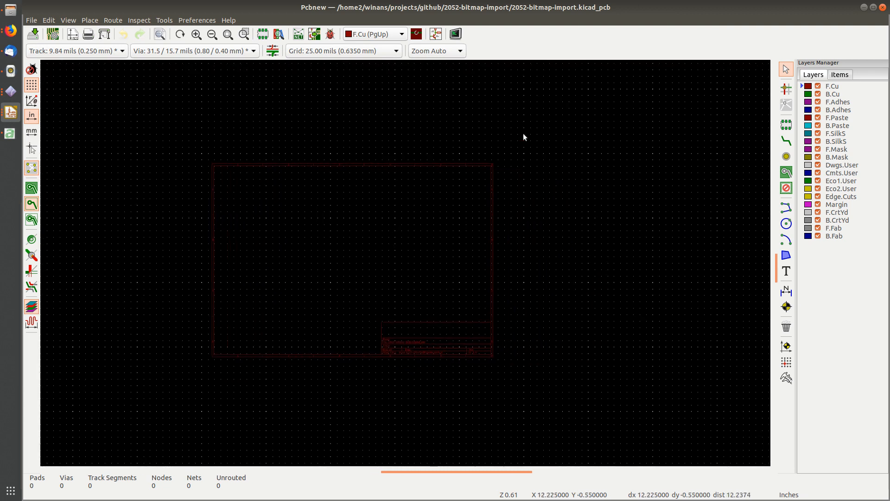
pyautogui.click(786, 125)
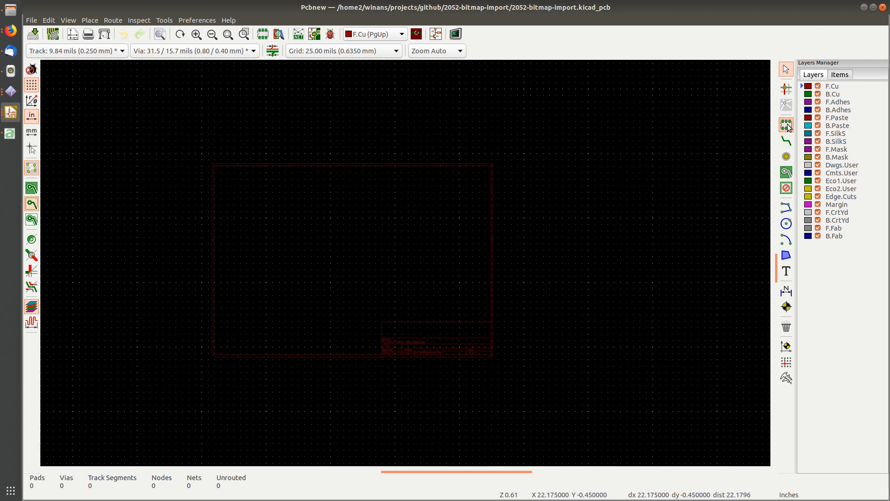
pyautogui.click(406, 227)
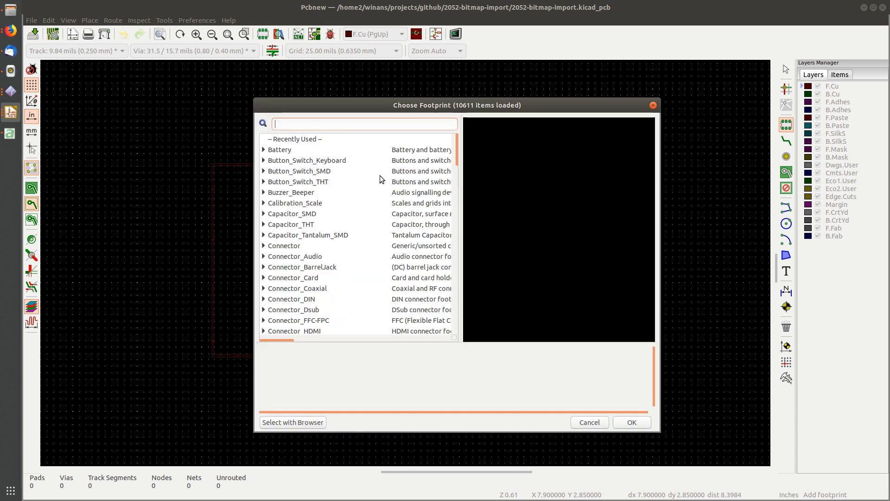
pyautogui.write('incon')
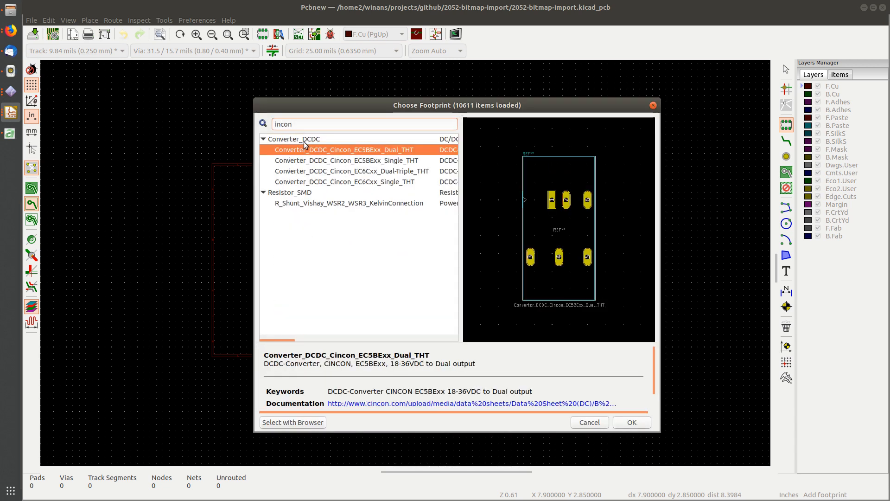
pyautogui.press('BackSpace')
pyautogui.press('BackSpace')
pyautogui.press('BackSpace')
pyautogui.press('BackSpace')
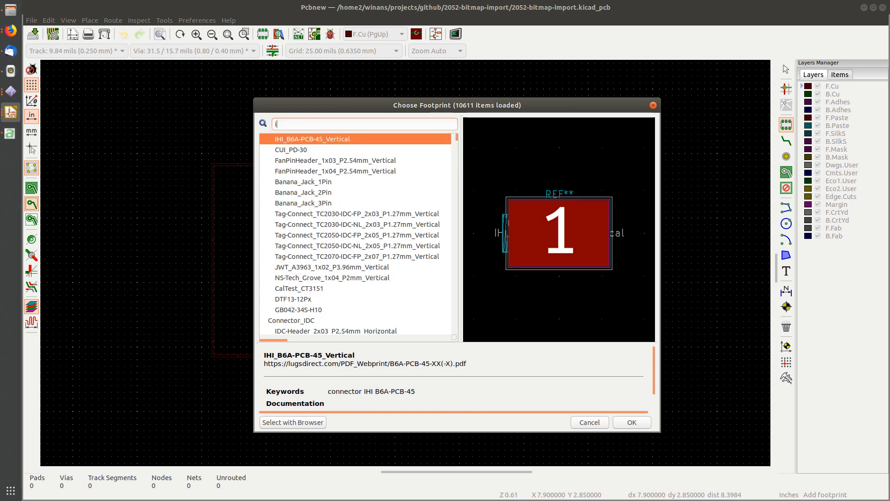
pyautogui.write('con8')
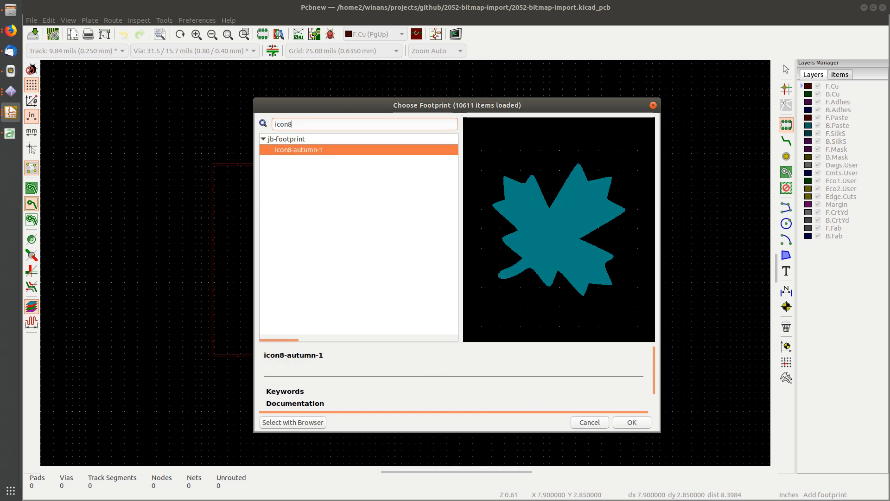
pyautogui.doubleClick(313, 151)
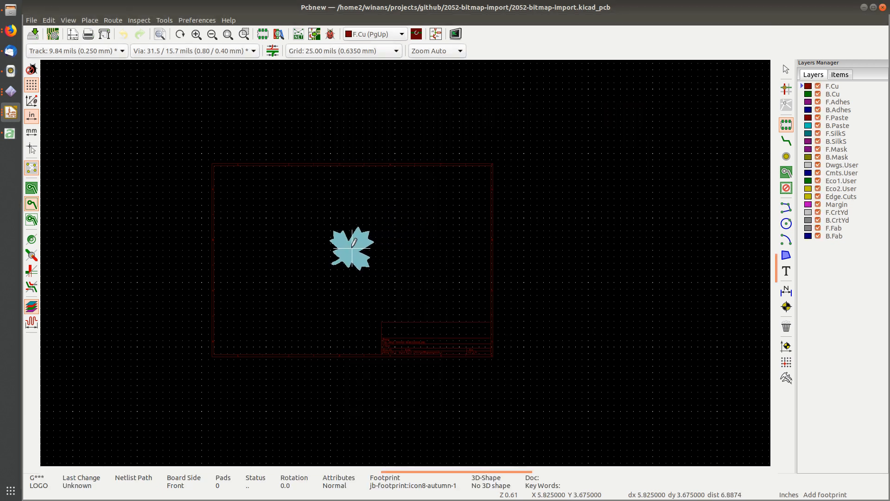
pyautogui.click(351, 248)
pyautogui.press('Escape')
# - Add a vertical dimension on F.SilkS spanning the leaf's full height, with its line to the right of the leaf
pyautogui.scroll(2, 351, 274)
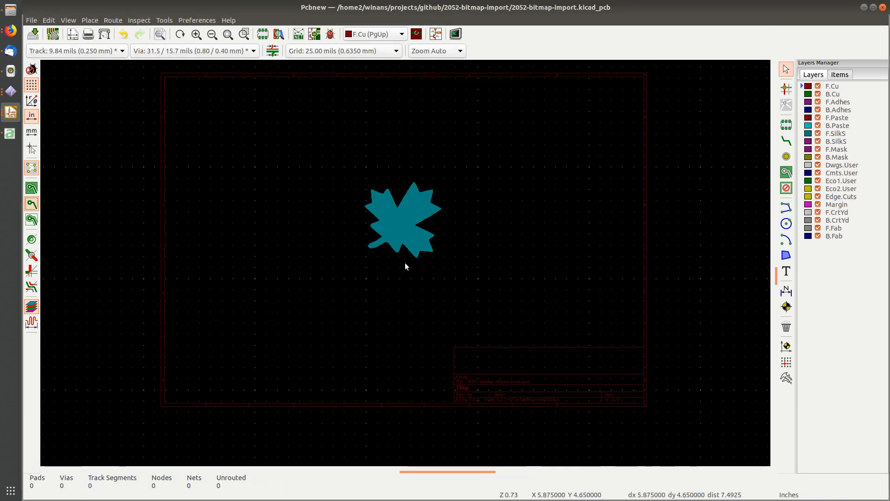
pyautogui.moveTo(449, 267); pyautogui.dragTo(366, 296, button='middle')
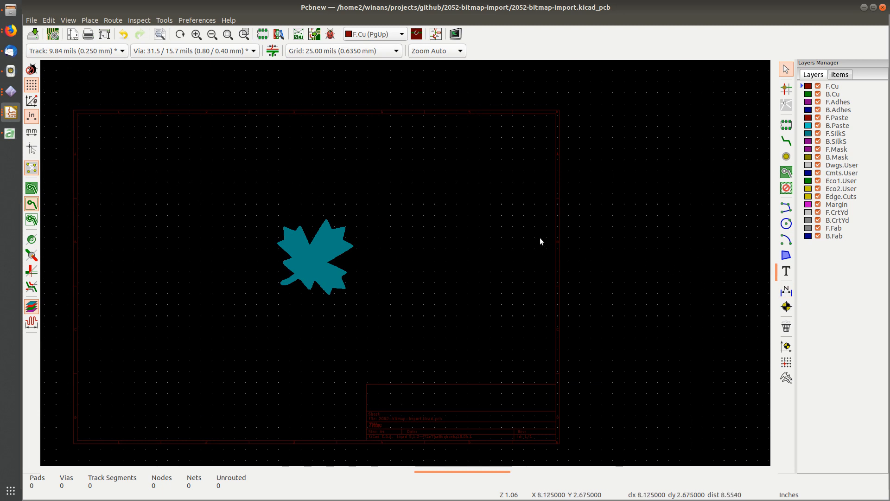
pyautogui.click(786, 291)
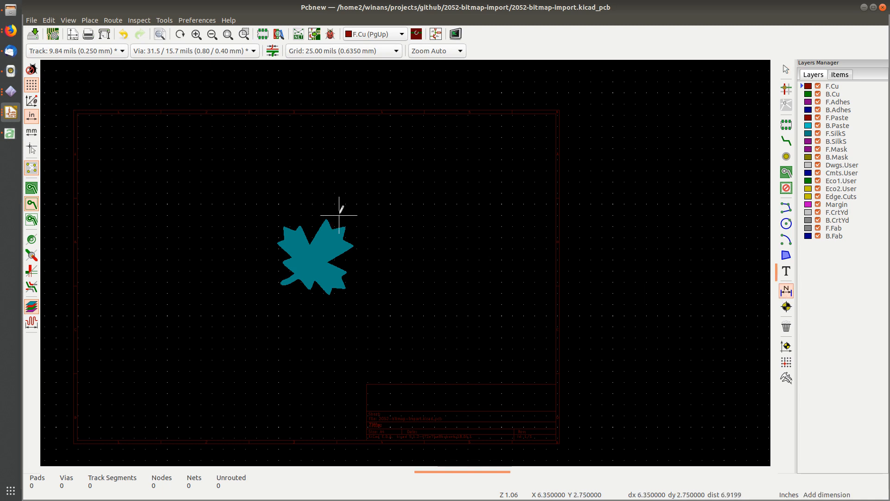
pyautogui.click(333, 217)
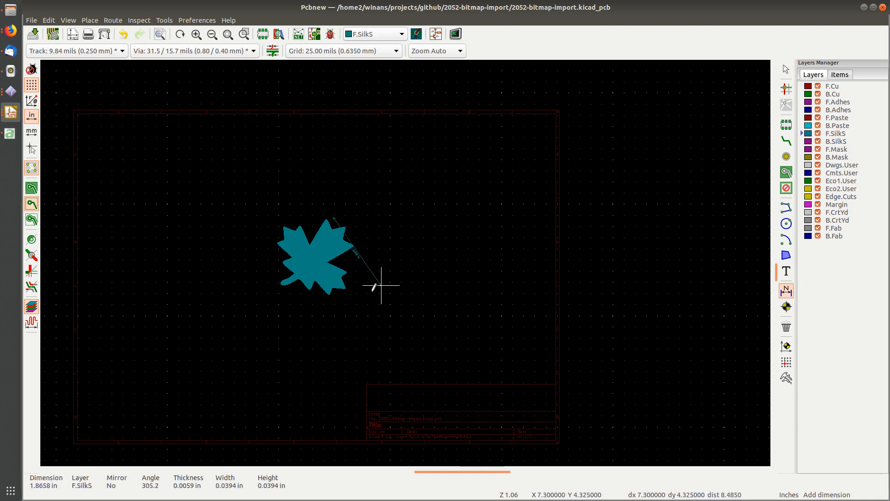
pyautogui.click(333, 293)
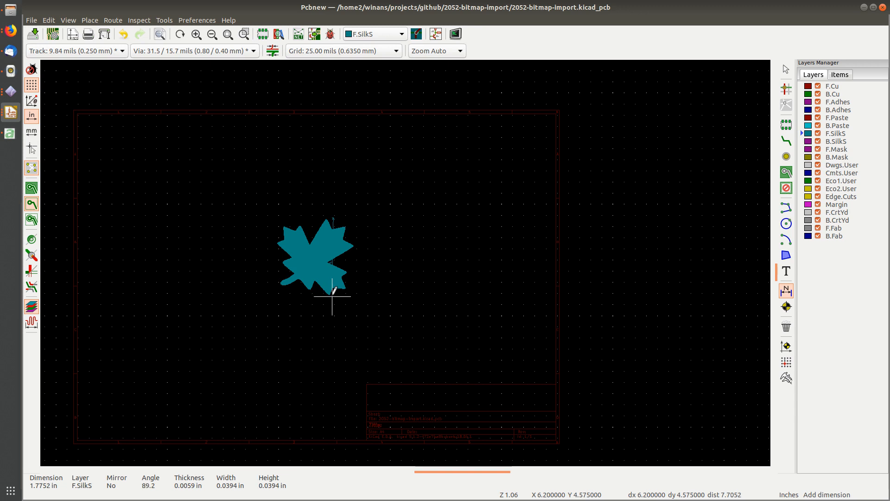
pyautogui.click(452, 294)
pyautogui.press('Escape')
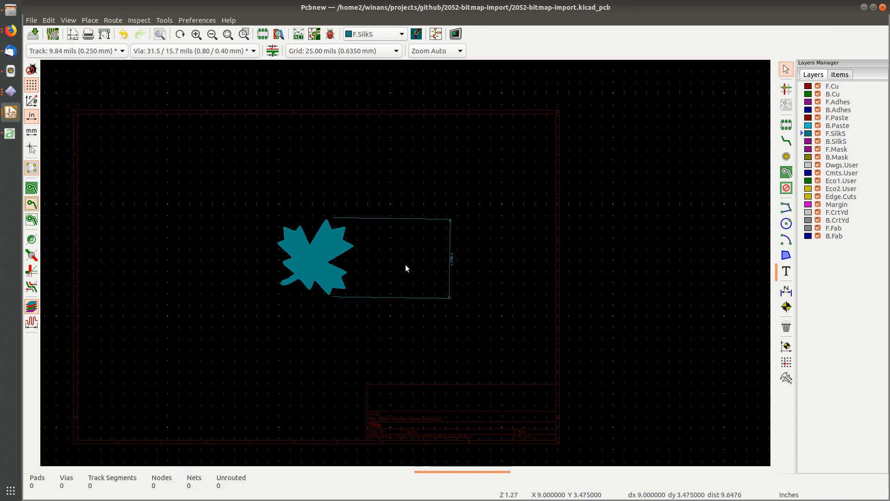
pyautogui.scroll(6, 405, 262)
pyautogui.scroll(-3, 414, 316)
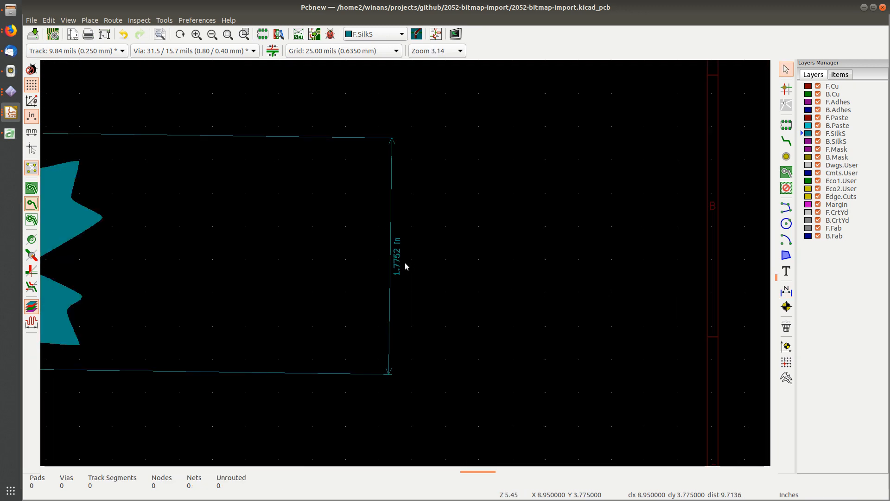
# - Draw a closed four-sided outline around the leaf on Edge.Cuts, about 2.03 in along the top and 1.93 in tall, and save the board
pyautogui.moveTo(286, 292); pyautogui.dragTo(522, 258, button='middle')
pyautogui.scroll(-1, 426, 242)
pyautogui.scroll(-1, 404, 262)
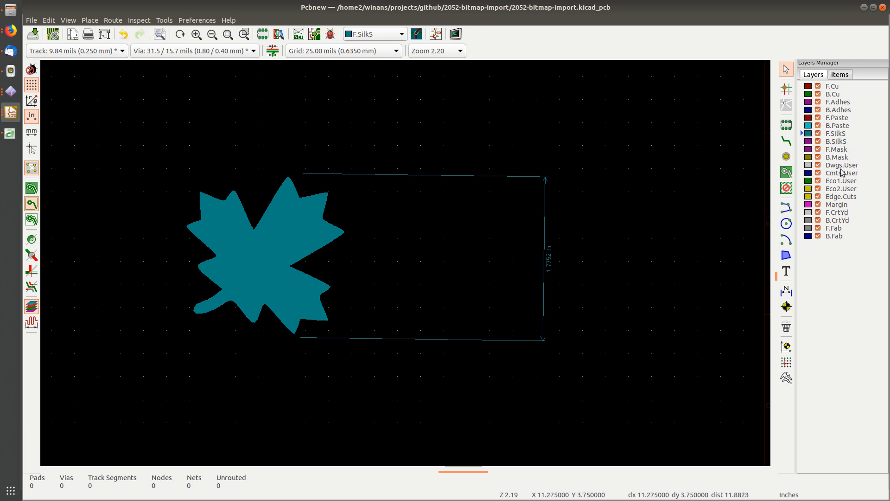
pyautogui.click(848, 197)
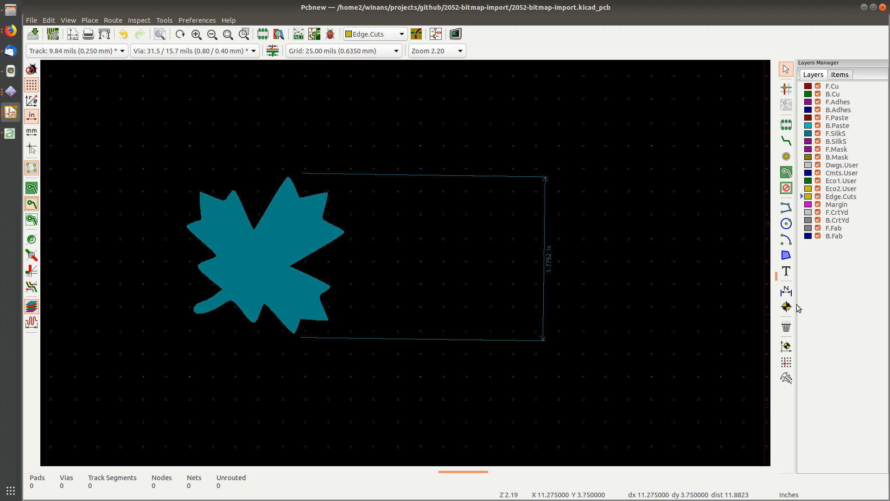
pyautogui.click(785, 346)
pyautogui.click(787, 208)
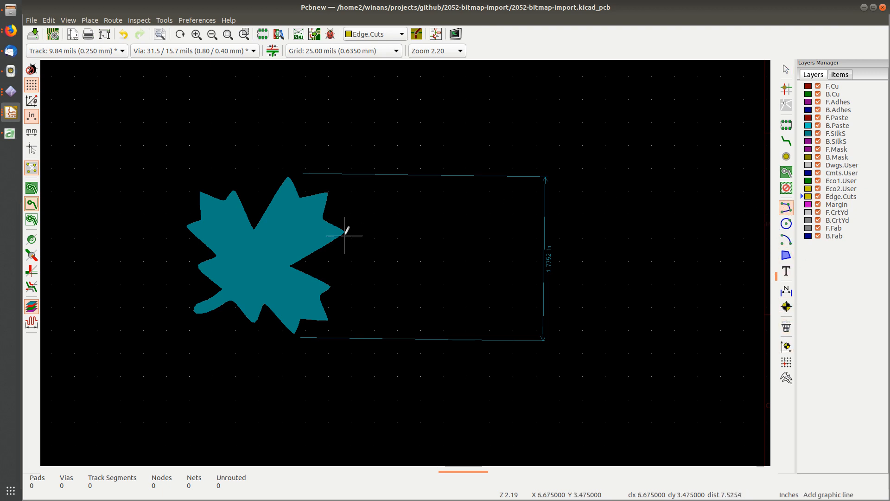
pyautogui.click(166, 166)
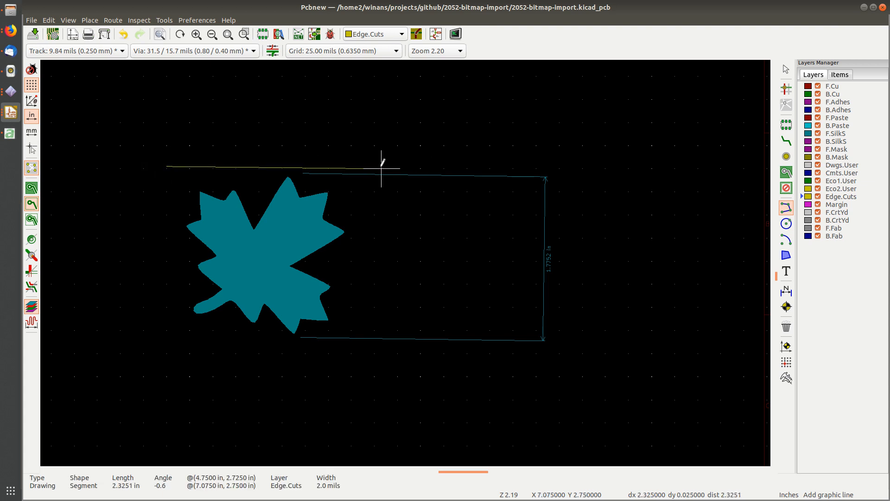
pyautogui.click(353, 166)
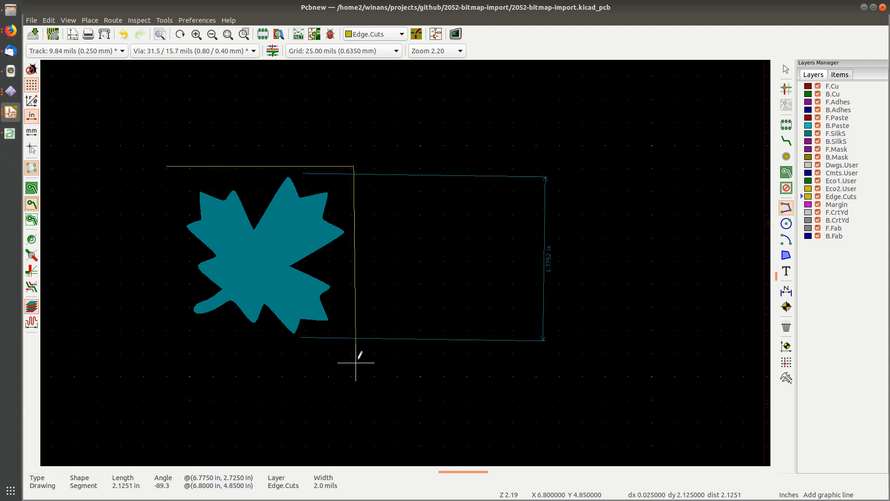
pyautogui.click(353, 344)
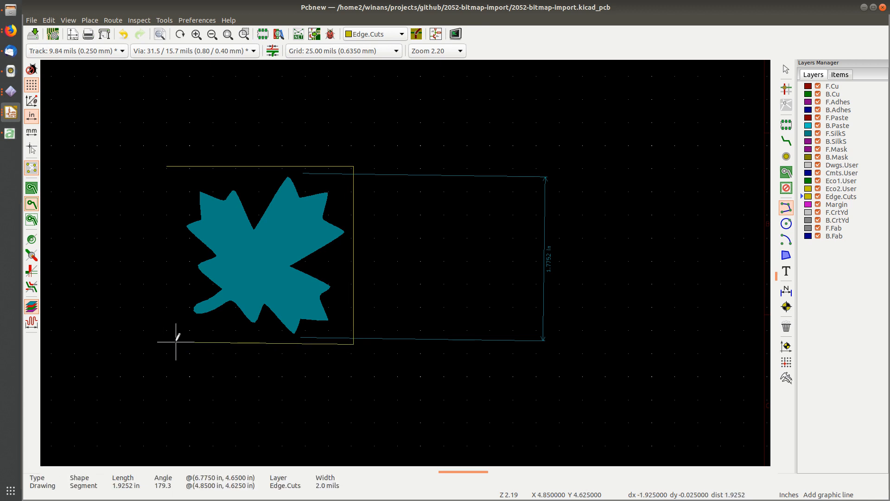
pyautogui.click(176, 343)
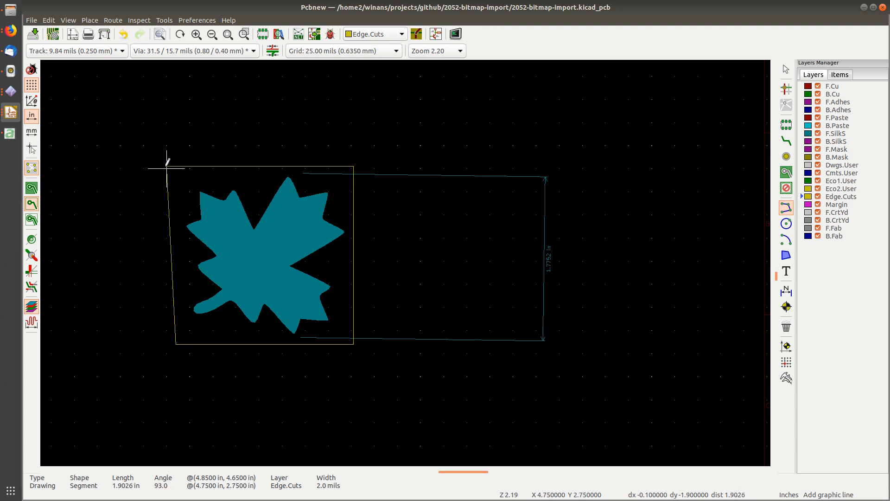
pyautogui.click(167, 166)
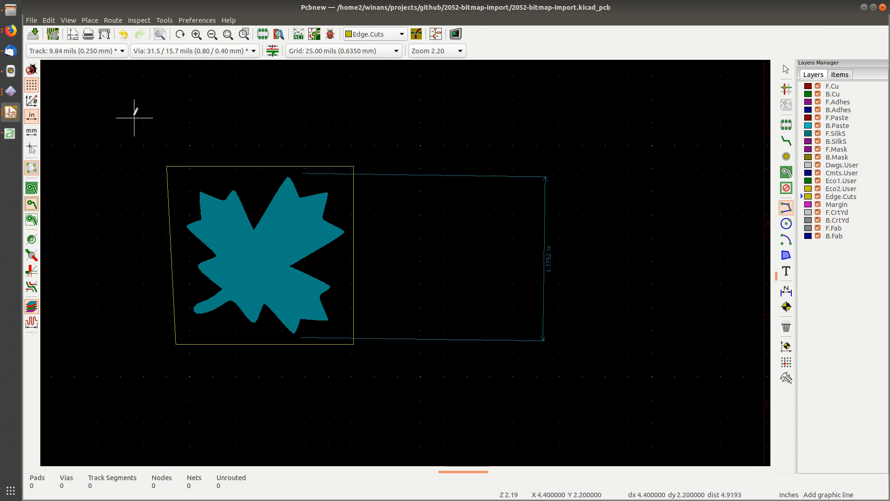
pyautogui.press('Escape')
pyautogui.hotkey('ctrl', 's')
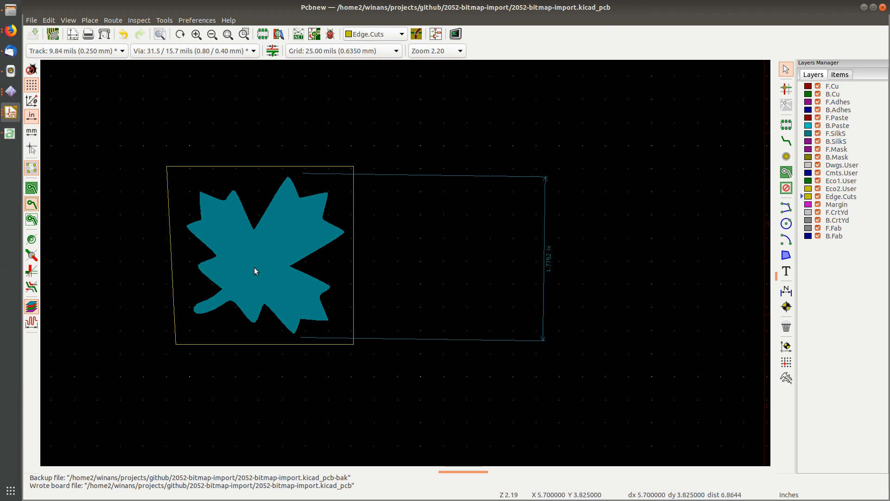
# - Make F.Cu the active layer and inspect the leaf board in the 3D viewer from a slightly rotated angle
pyautogui.click(833, 86)
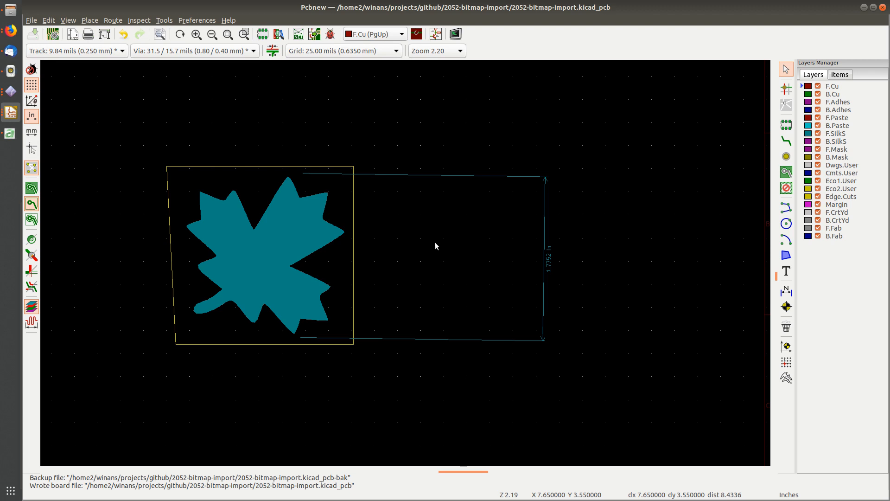
pyautogui.hotkey('alt', '3')
pyautogui.moveTo(409, 289); pyautogui.dragTo(349, 288)
pyautogui.scroll(3, 509, 305)
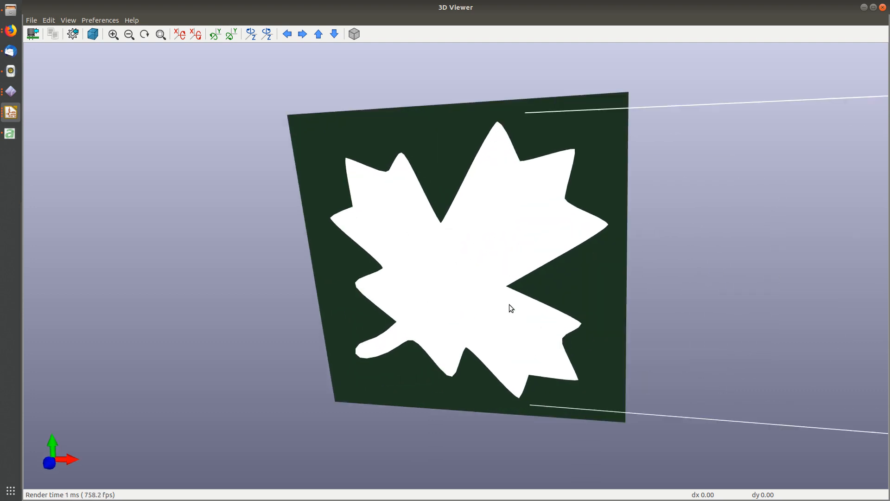
pyautogui.scroll(-5, 510, 301)
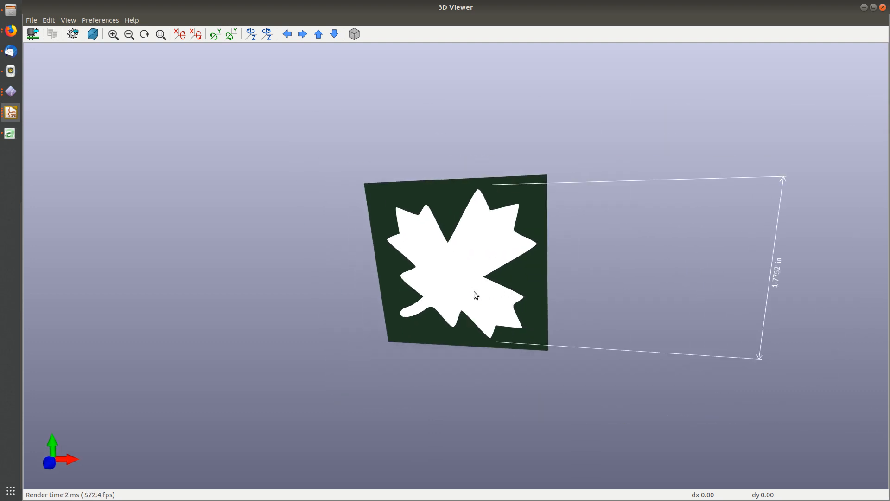
# - Examine the silkscreen leaf's edges and the board's thickness in the 3D viewer from shallow angles, then close the viewer
pyautogui.moveTo(474, 291); pyautogui.dragTo(482, 262)
pyautogui.moveTo(459, 326); pyautogui.dragTo(486, 329)
pyautogui.scroll(5, 476, 341)
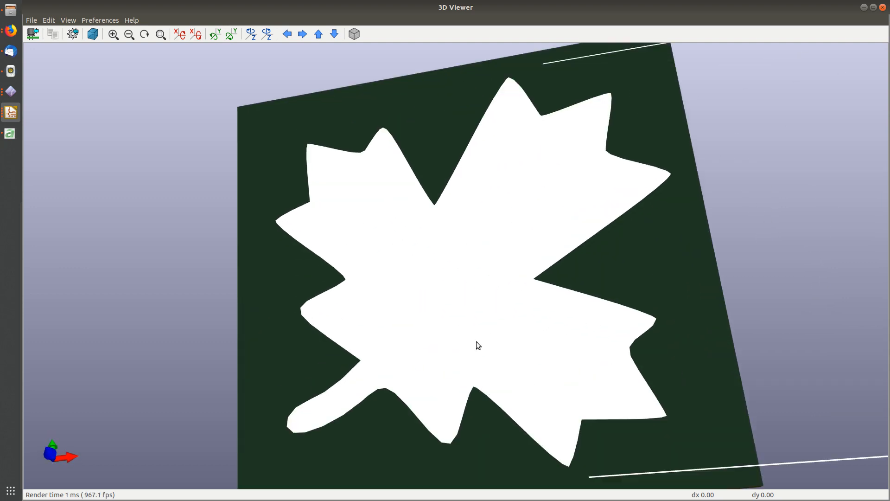
pyautogui.moveTo(464, 369); pyautogui.dragTo(449, 339)
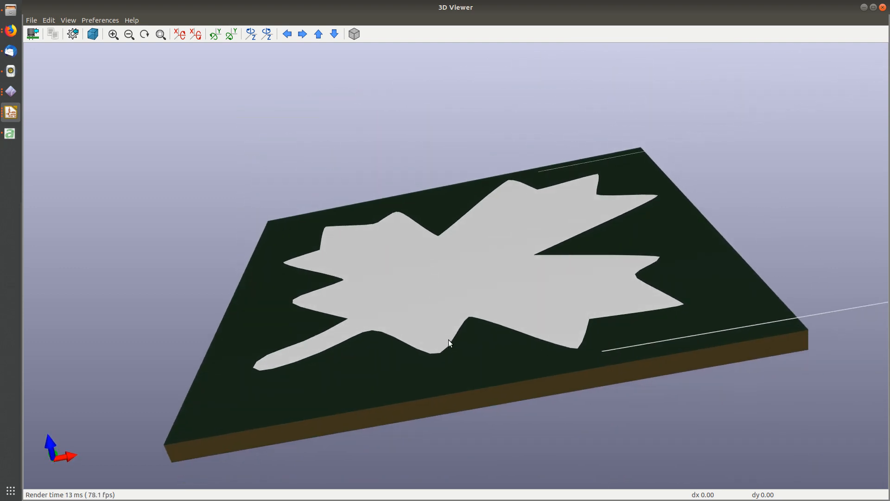
pyautogui.scroll(4, 481, 399)
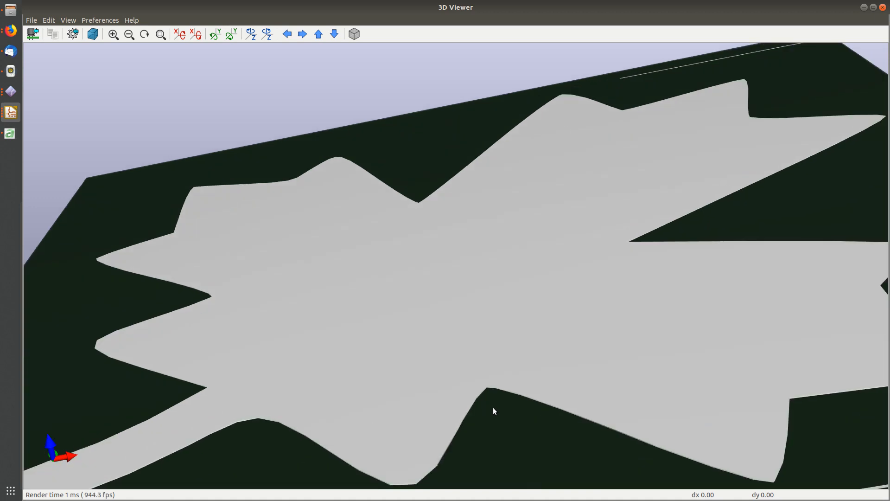
pyautogui.moveTo(492, 411); pyautogui.dragTo(333, 370)
pyautogui.scroll(4, 340, 341)
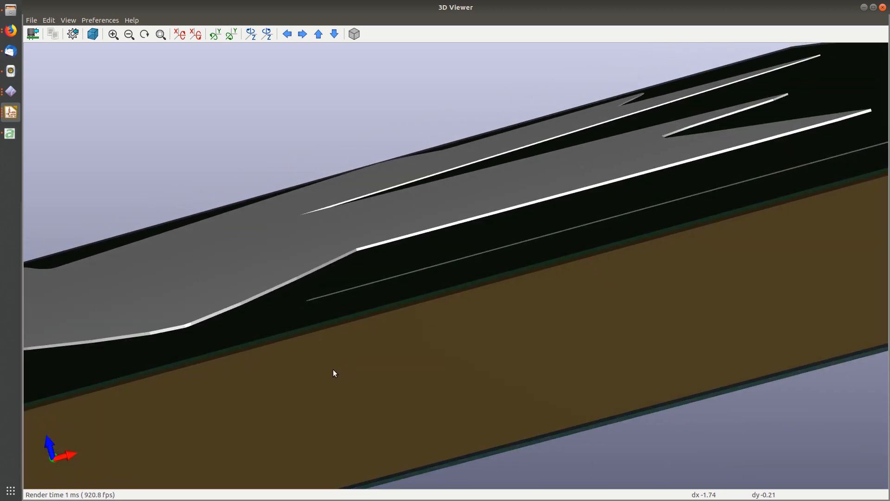
pyautogui.scroll(3, 210, 360)
pyautogui.moveTo(272, 395); pyautogui.dragTo(274, 392)
pyautogui.scroll(-3, 274, 391)
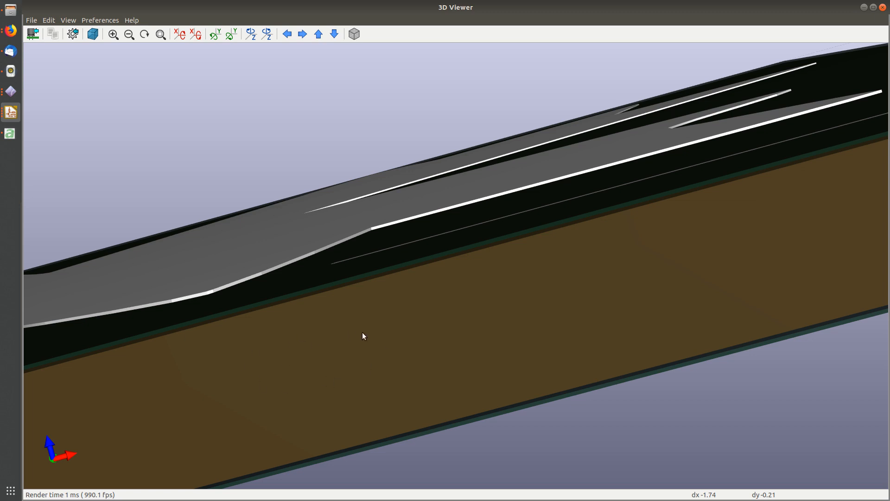
pyautogui.moveTo(265, 333); pyautogui.dragTo(219, 323)
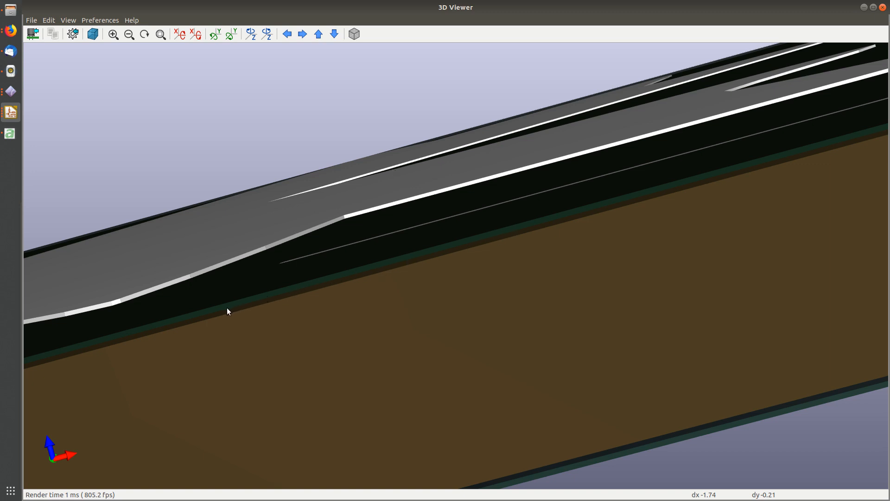
pyautogui.moveTo(186, 267); pyautogui.dragTo(216, 267)
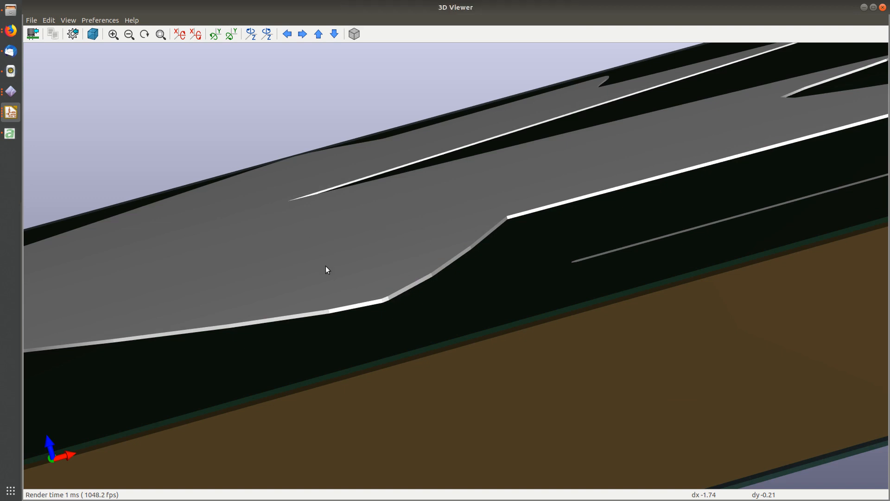
pyautogui.moveTo(327, 238); pyautogui.dragTo(368, 285)
pyautogui.scroll(-5, 369, 288)
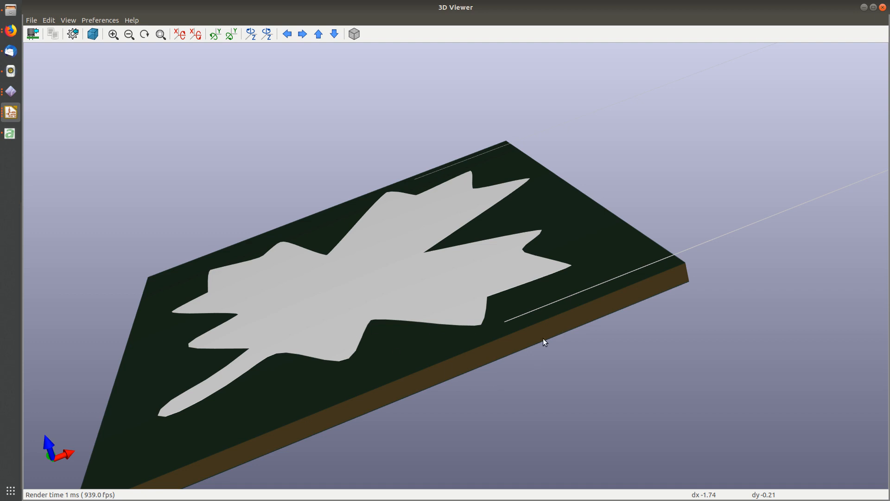
pyautogui.click(882, 7)
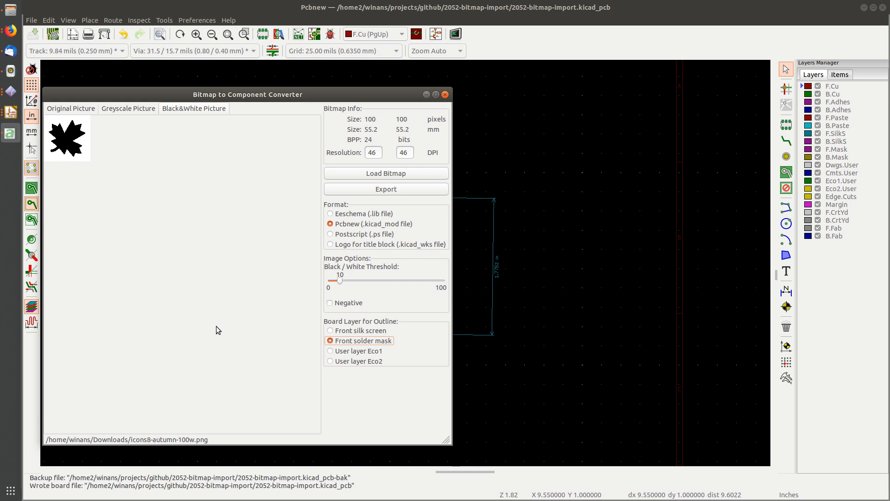
# - Export the leaf bitmap as a front solder mask footprint named icon8-autumn-2.kicad_mod alongside icon8-autumn-1
pyautogui.click(360, 332)
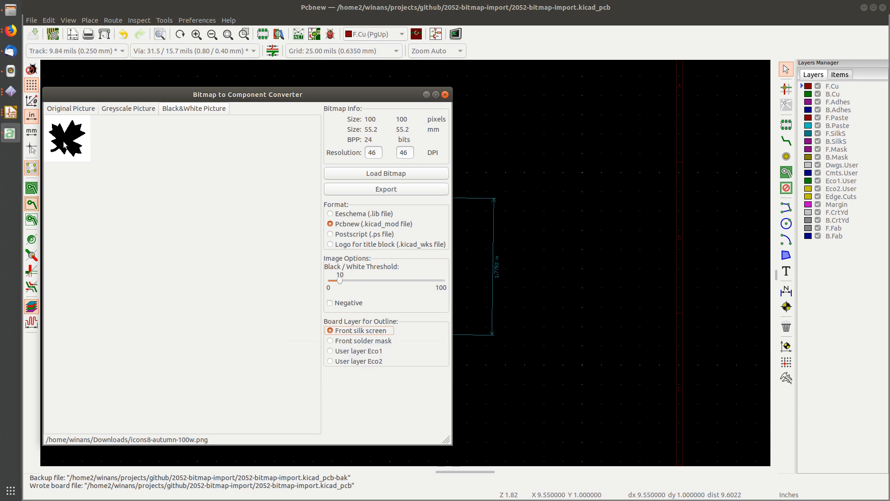
pyautogui.click(366, 341)
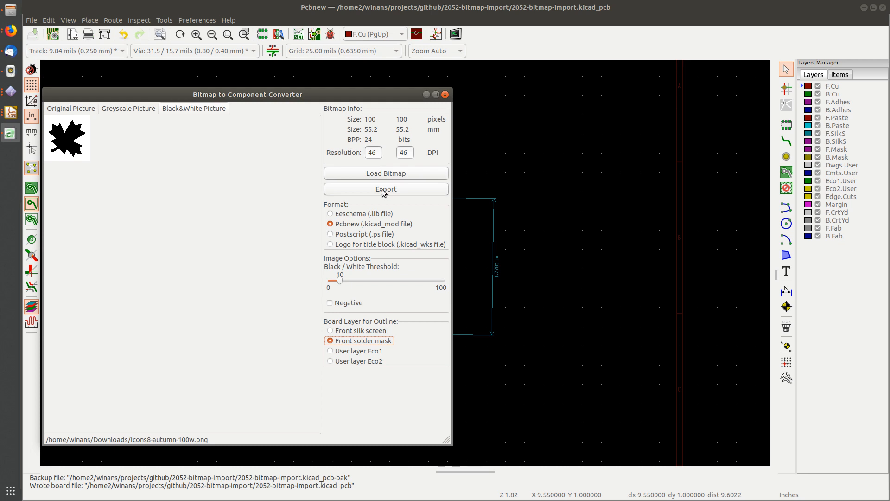
pyautogui.click(362, 339)
pyautogui.click(379, 191)
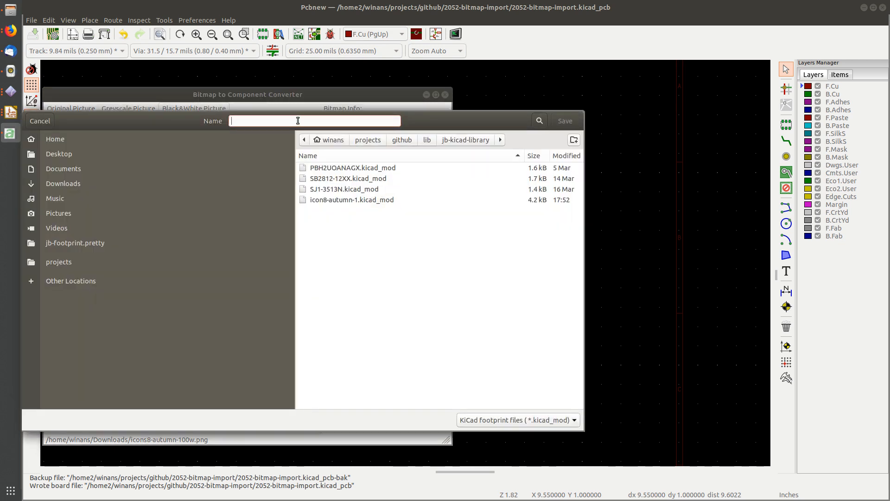
pyautogui.click(348, 200)
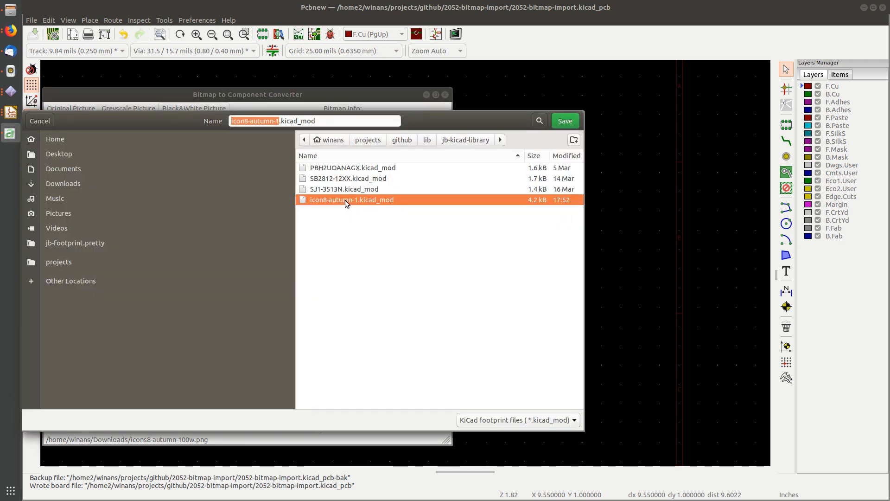
pyautogui.click(277, 121)
pyautogui.press('BackSpace')
pyautogui.write('2')
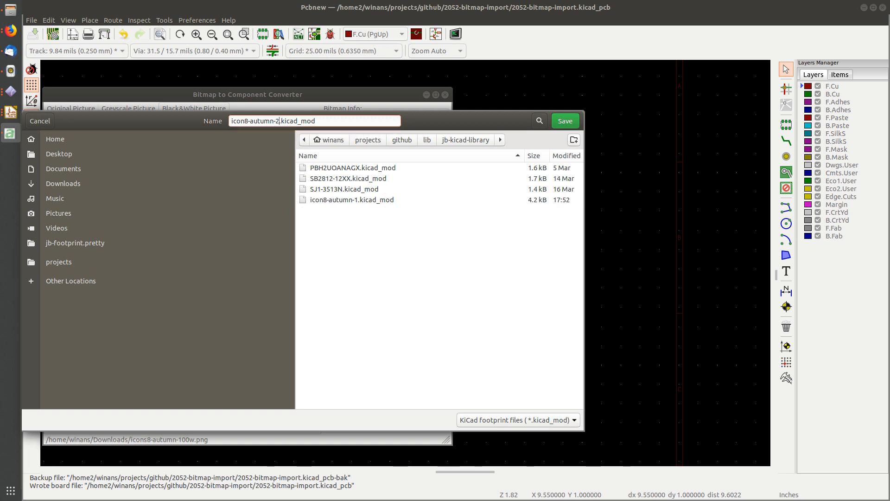
pyautogui.click(565, 120)
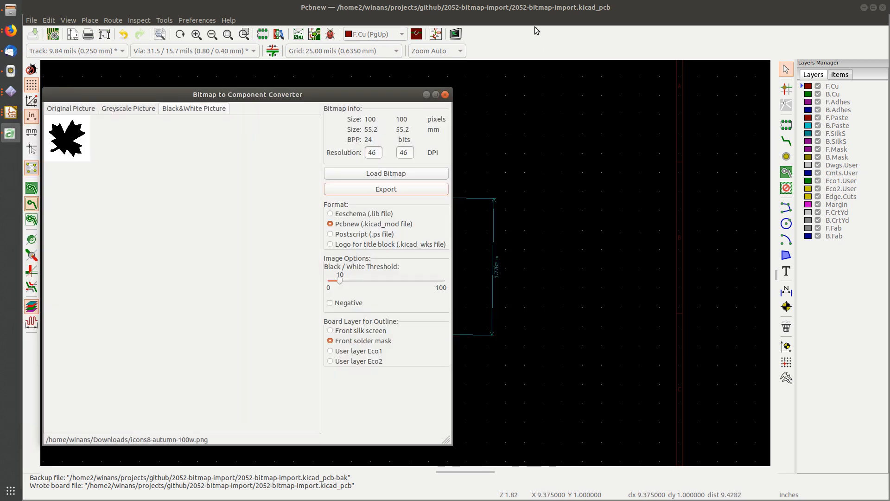
# - Add the icon8-autumn-2 footprint from the jb-footprint library beside the silkscreen leaf, level with it and to its right
pyautogui.click(542, 23)
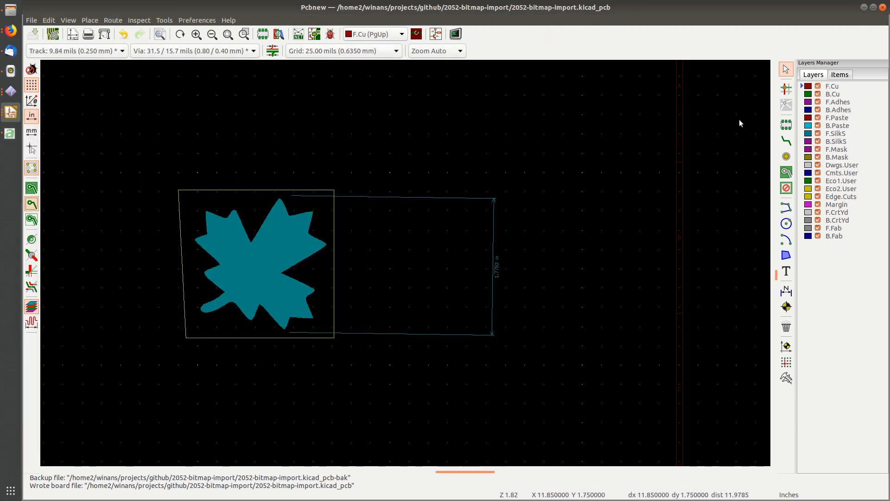
pyautogui.click(786, 125)
pyautogui.click(431, 230)
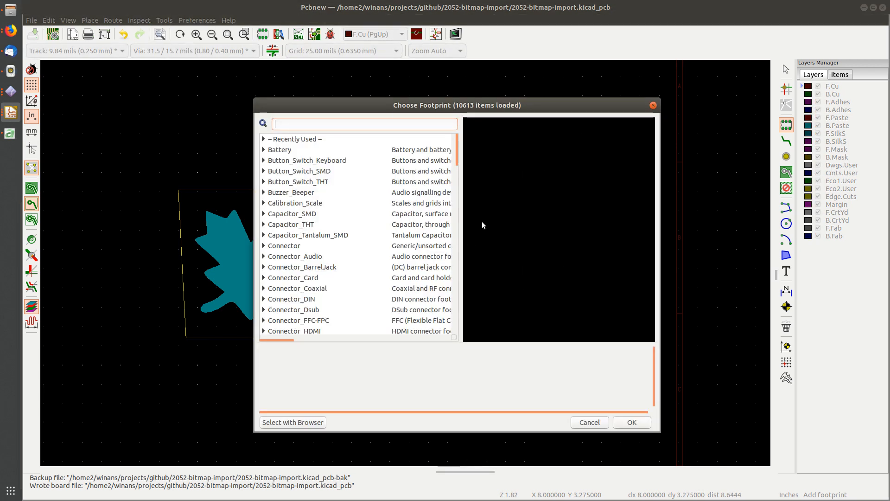
pyautogui.write('icon')
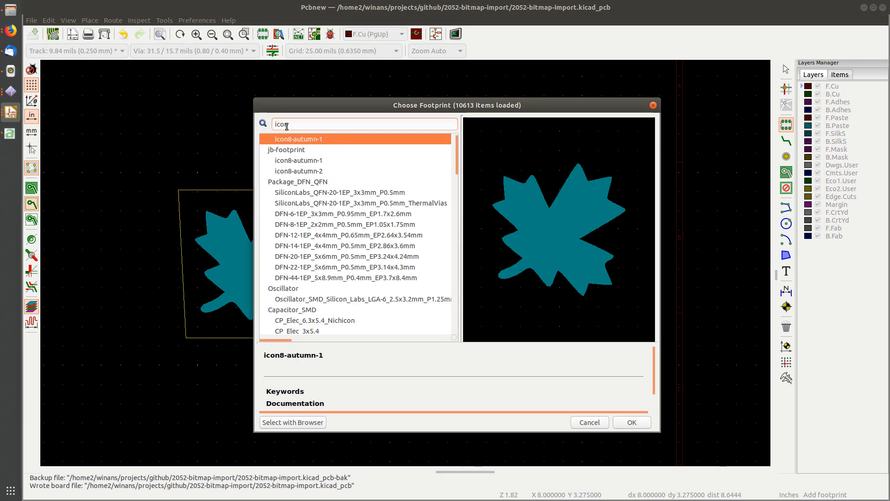
pyautogui.write('8')
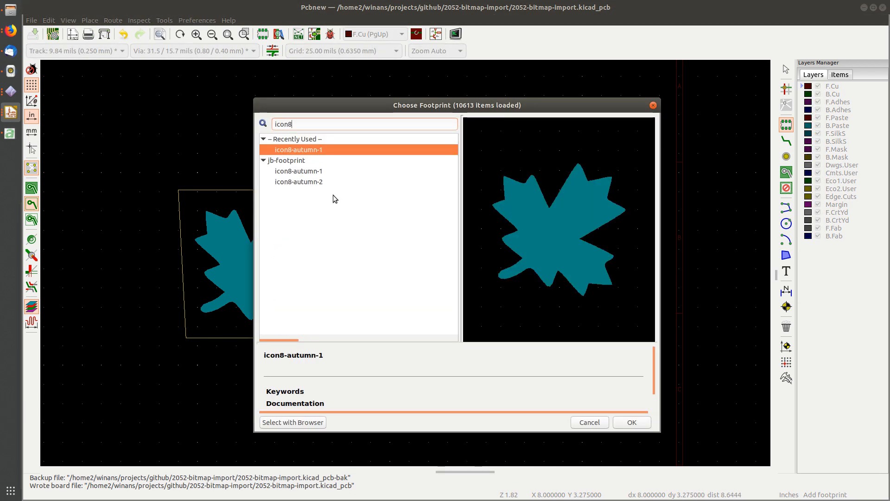
pyautogui.click(319, 183)
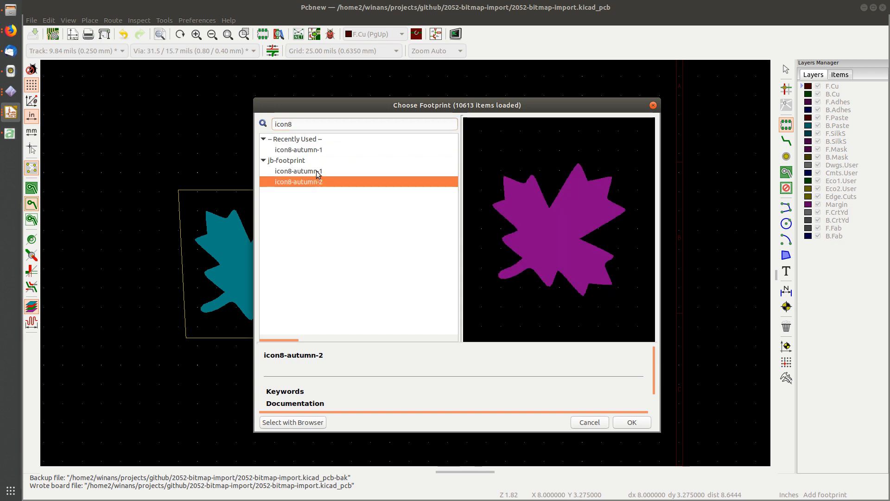
pyautogui.click(321, 175)
pyautogui.click(320, 182)
pyautogui.click(631, 422)
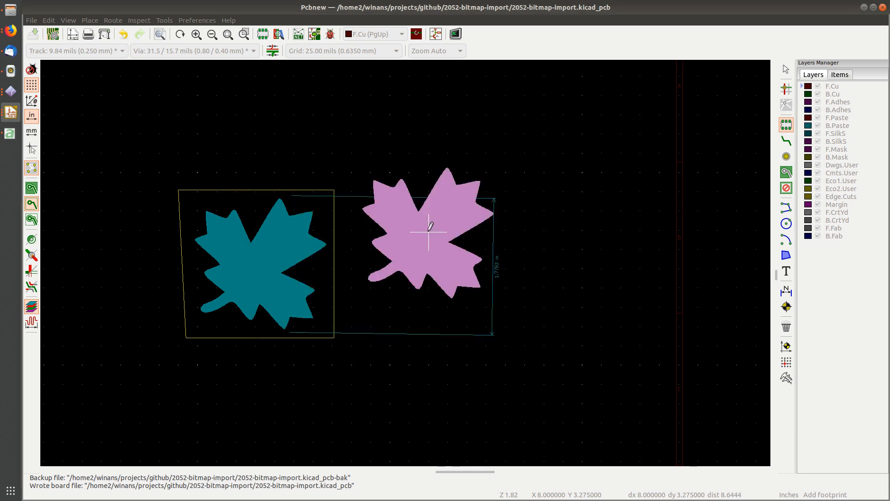
pyautogui.click(402, 257)
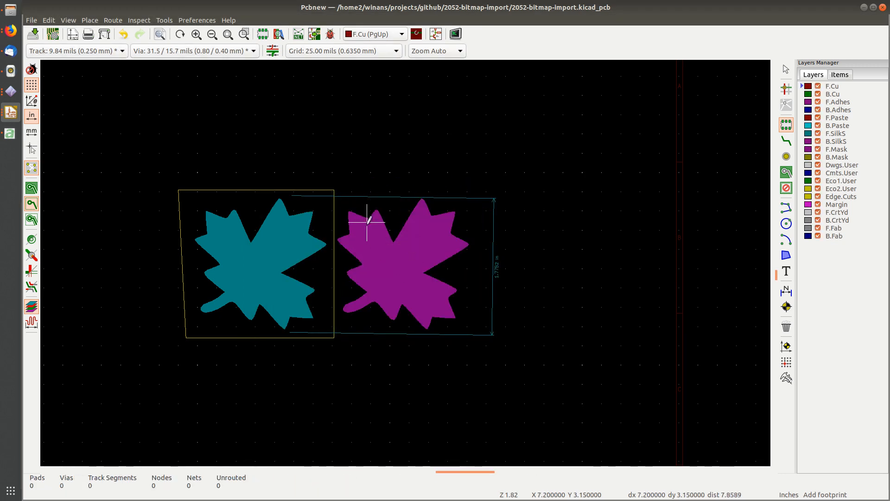
pyautogui.scroll(2, 368, 219)
pyautogui.press('Escape')
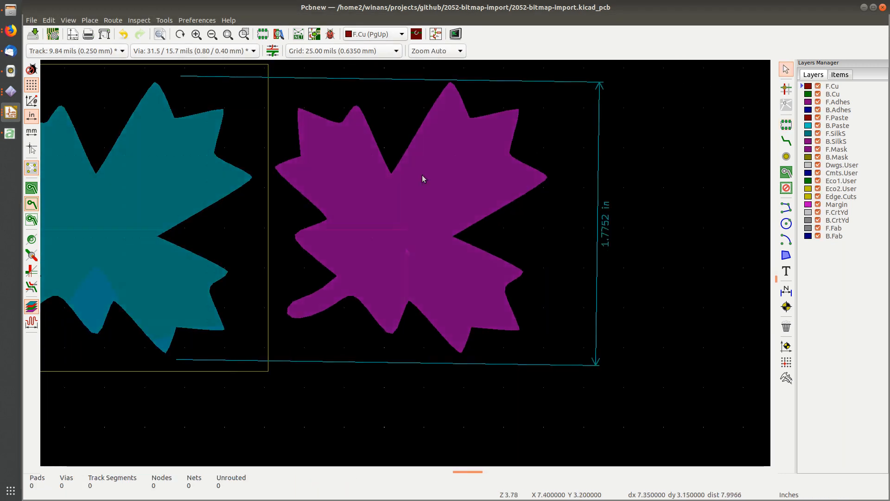
# - Remove the leaf height dimension, extend the Edge.Cuts outline rightward to enclose both leaves, and save the board
pyautogui.moveTo(405, 247); pyautogui.dragTo(406, 230)
pyautogui.click(458, 253)
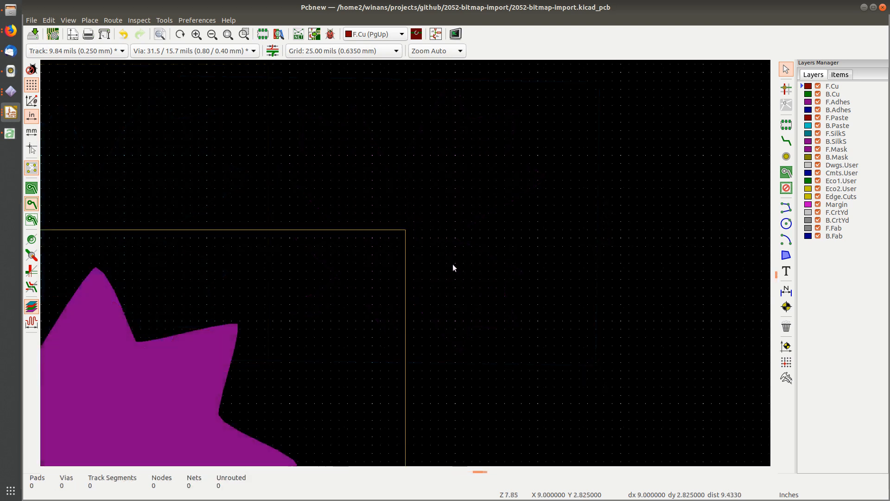
pyautogui.scroll(-5, 447, 269)
pyautogui.moveTo(412, 290); pyautogui.dragTo(497, 217, button='middle')
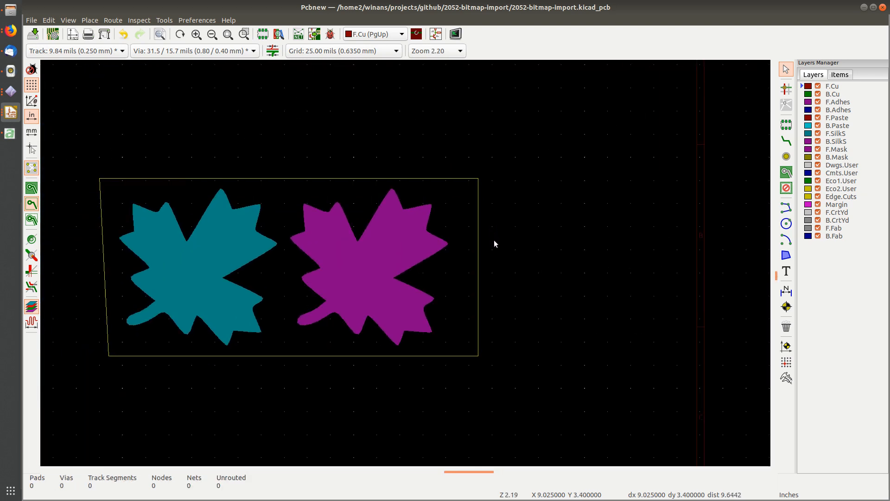
pyautogui.hotkey('ctrl', 's')
# - Compare the silkscreen and solder mask leaves in the 3D viewer from several angles, then return to the board layout
pyautogui.hotkey('alt', '3')
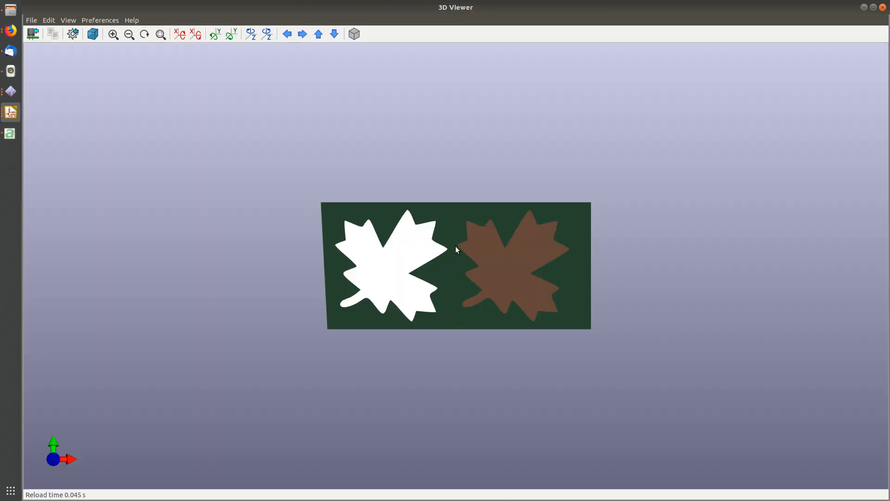
pyautogui.scroll(6, 490, 268)
pyautogui.moveTo(483, 272); pyautogui.dragTo(563, 257)
pyautogui.scroll(-5, 552, 293)
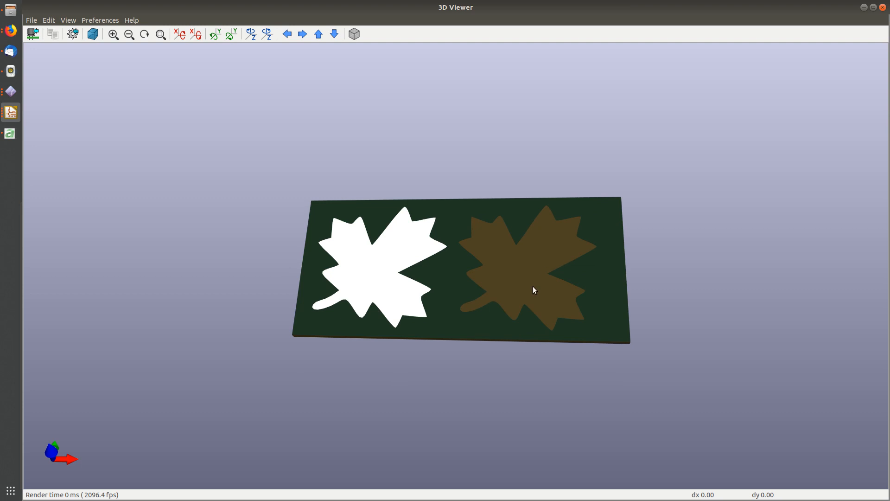
pyautogui.moveTo(533, 286); pyautogui.dragTo(531, 189)
pyautogui.scroll(5, 541, 306)
pyautogui.scroll(-2, 603, 343)
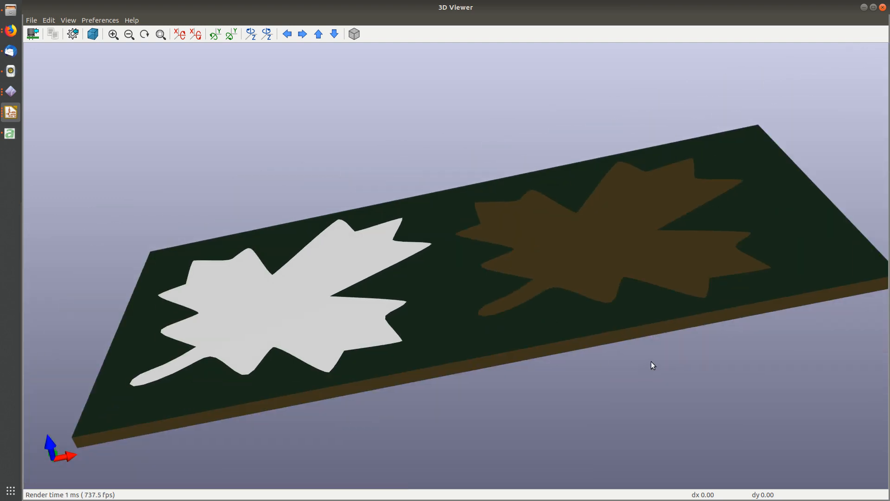
pyautogui.moveTo(592, 341); pyautogui.dragTo(566, 349)
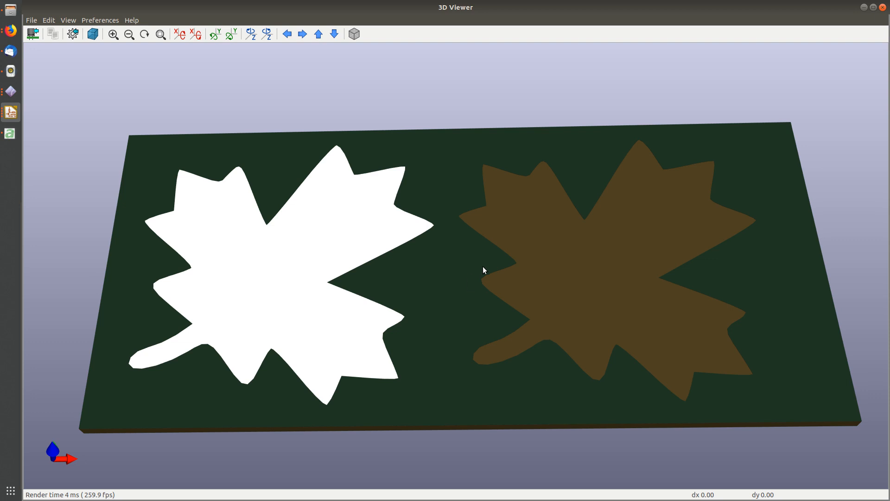
pyautogui.hotkey('alt', 'Tab')
pyautogui.scroll(-2, 385, 258)
pyautogui.moveTo(461, 232); pyautogui.dragTo(433, 220, button='middle')
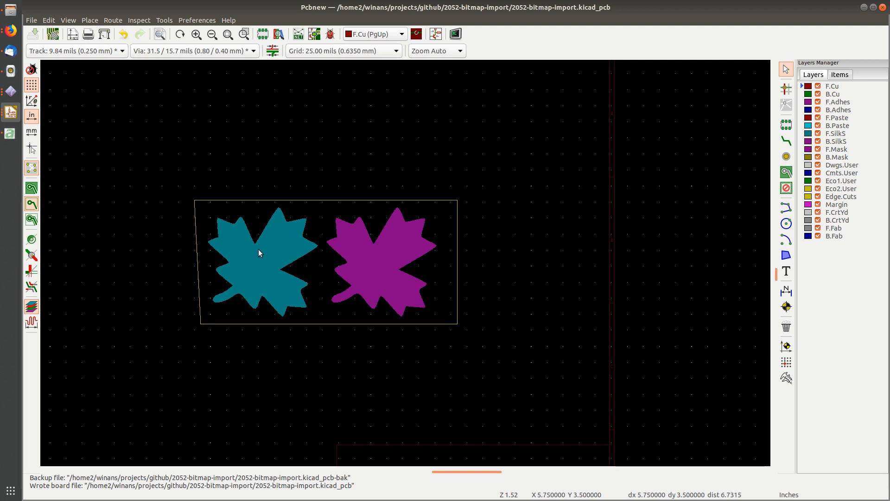
pyautogui.scroll(1, 265, 269)
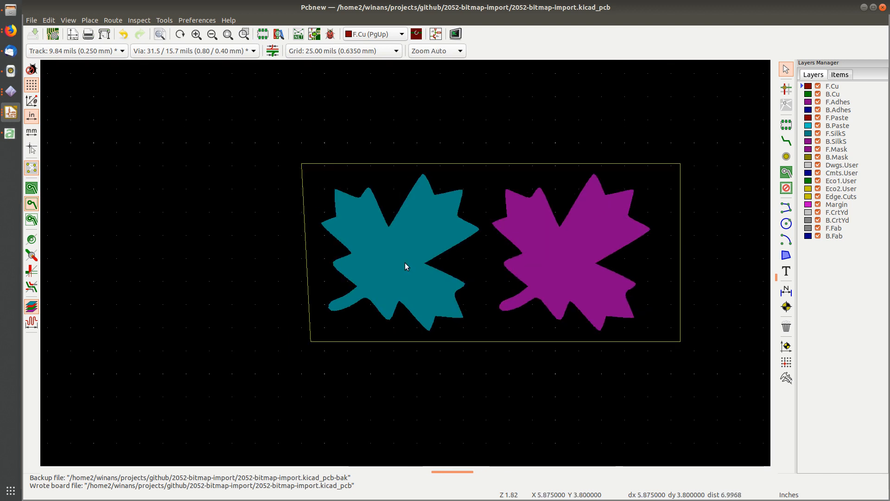
pyautogui.moveTo(465, 261); pyautogui.dragTo(372, 268, button='middle')
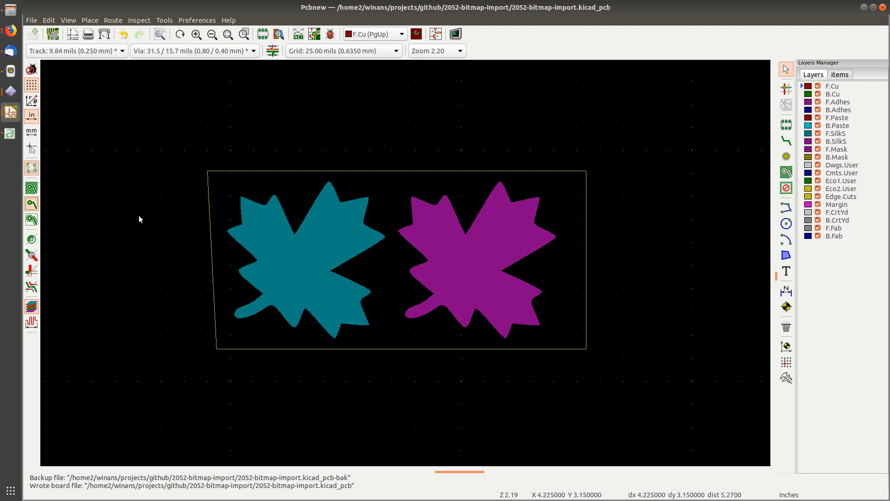
pyautogui.click(786, 172)
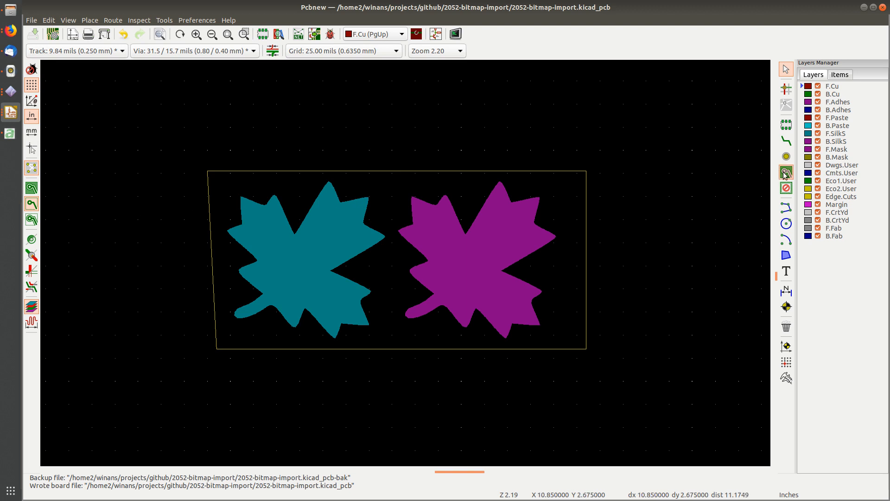
pyautogui.click(204, 169)
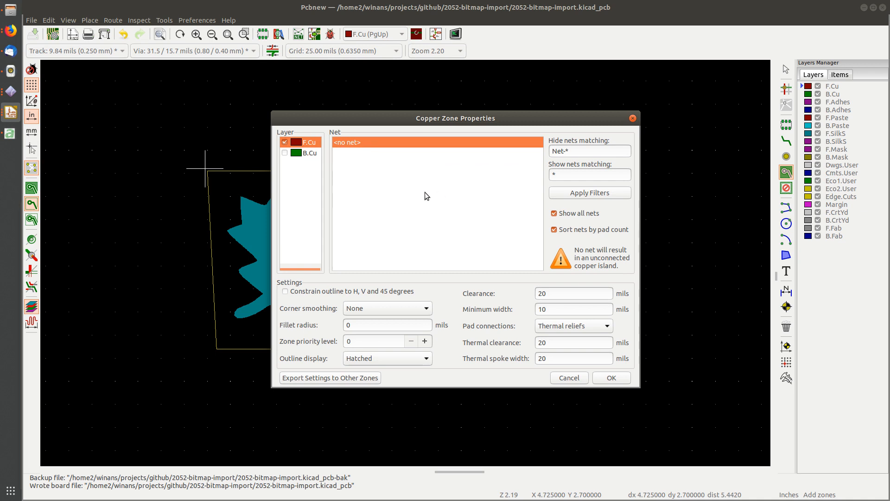
pyautogui.press('Escape')
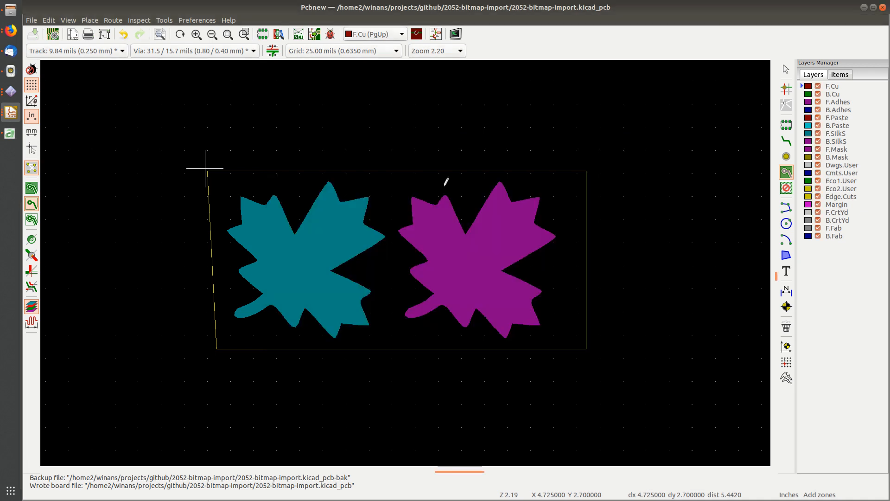
# - Switch from the board layout to the 2052-bitmap-import.sch schematic in Eeschema
pyautogui.press('super+h')
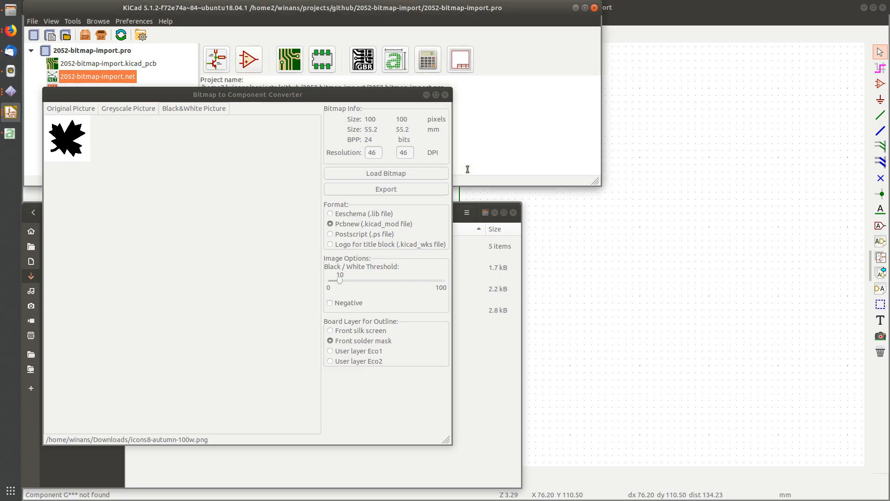
pyautogui.click(633, 239)
pyautogui.scroll(-2, 571, 234)
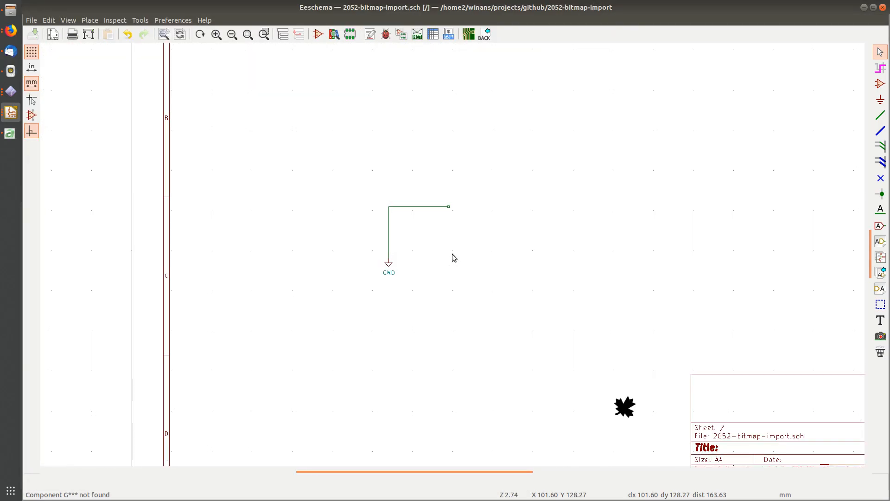
# - Find the unpolarized capacitor C in the Device library and place it with its lower pin on the open end of the GND wire
pyautogui.click(880, 84)
pyautogui.click(402, 180)
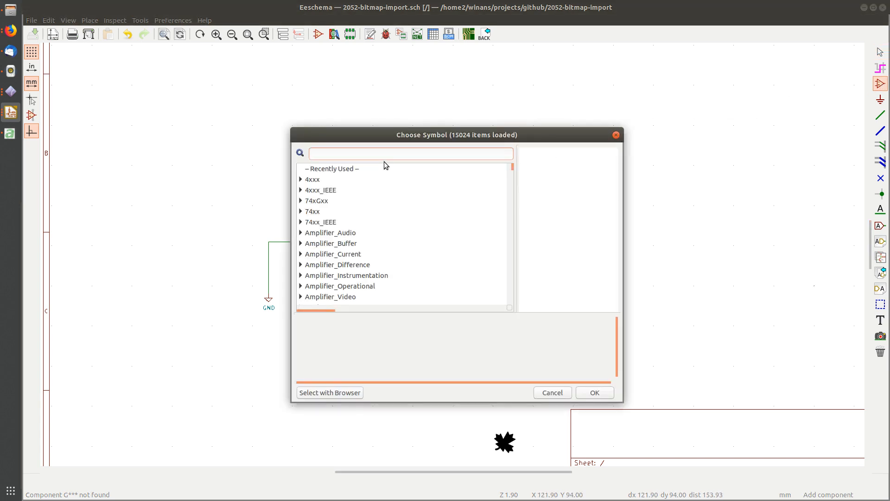
pyautogui.write('cap')
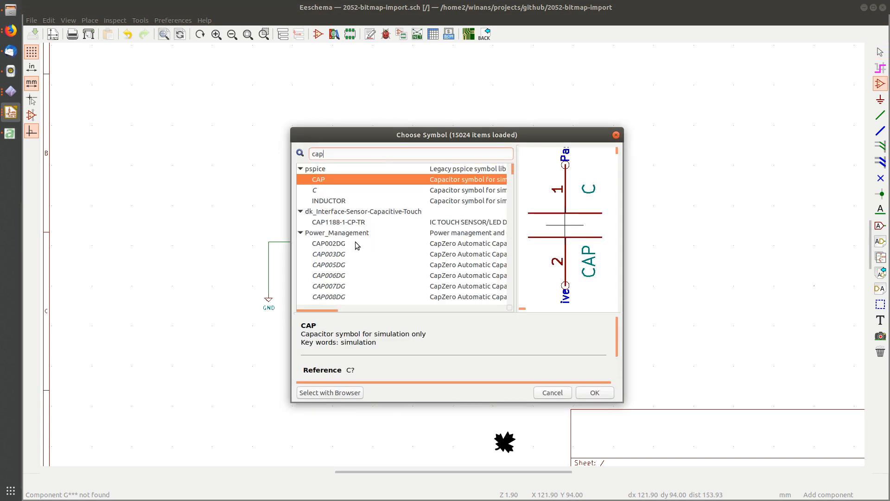
pyautogui.scroll(-5, 361, 267)
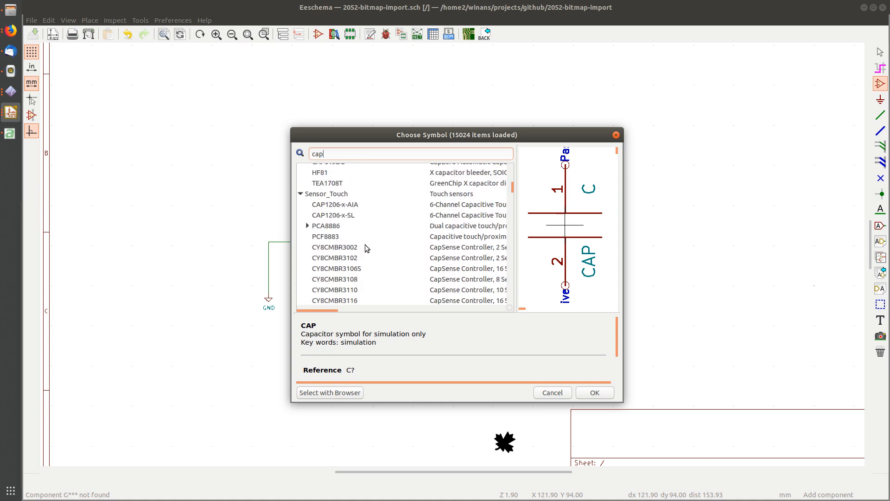
pyautogui.scroll(5, 356, 195)
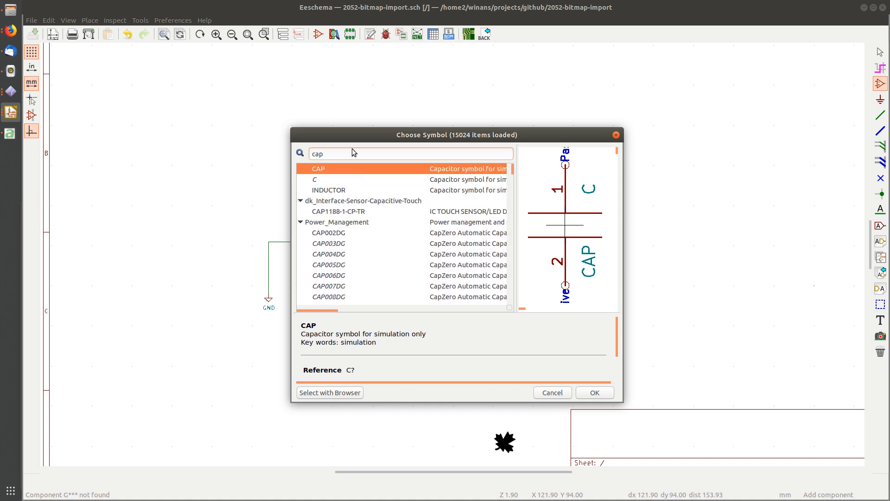
pyautogui.write('ac')
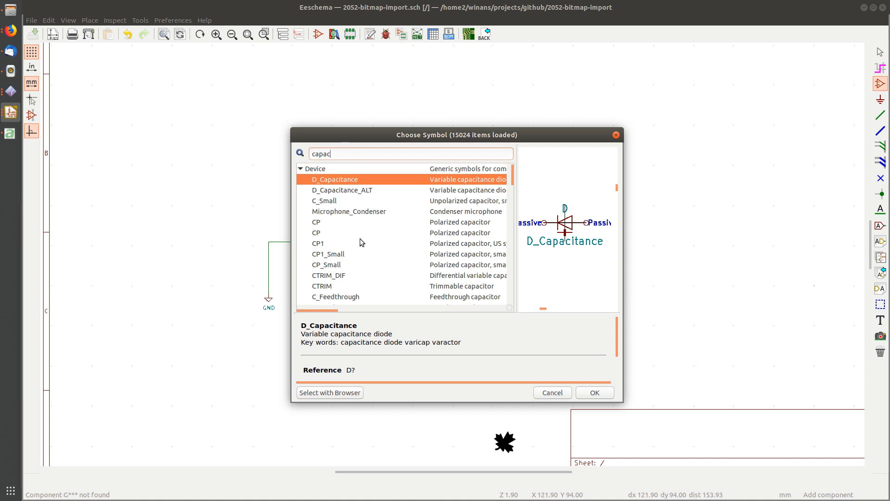
pyautogui.click(320, 223)
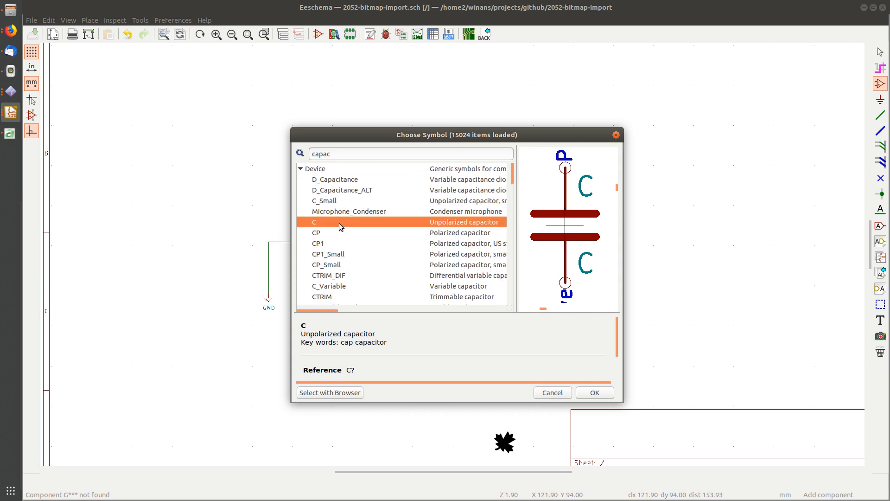
pyautogui.click(594, 392)
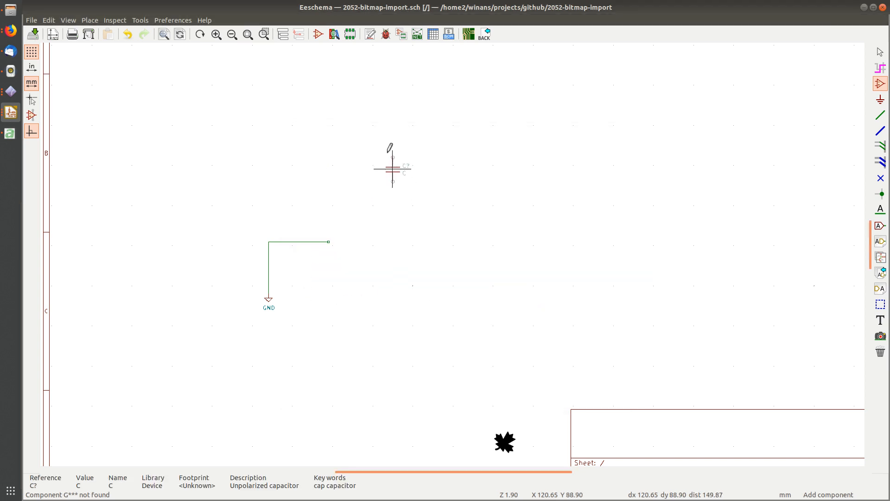
pyautogui.scroll(3, 323, 218)
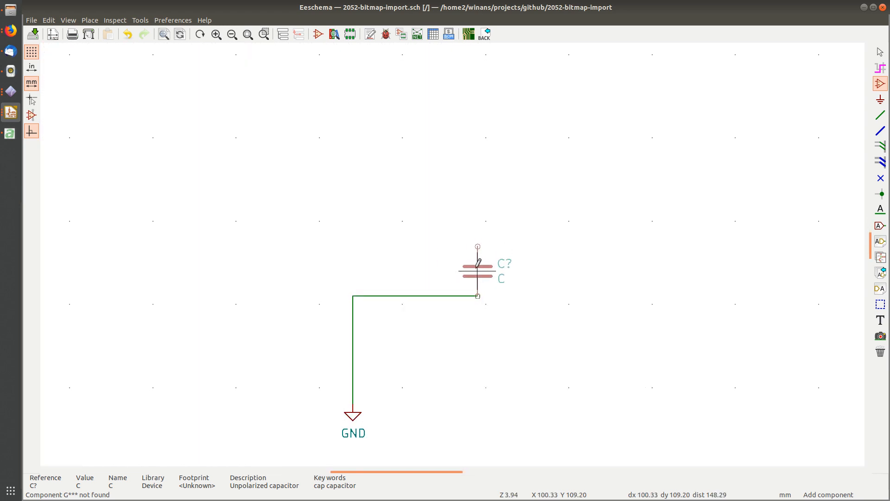
pyautogui.click(478, 267)
pyautogui.moveTo(584, 193); pyautogui.dragTo(403, 165, button='middle')
pyautogui.press('Escape')
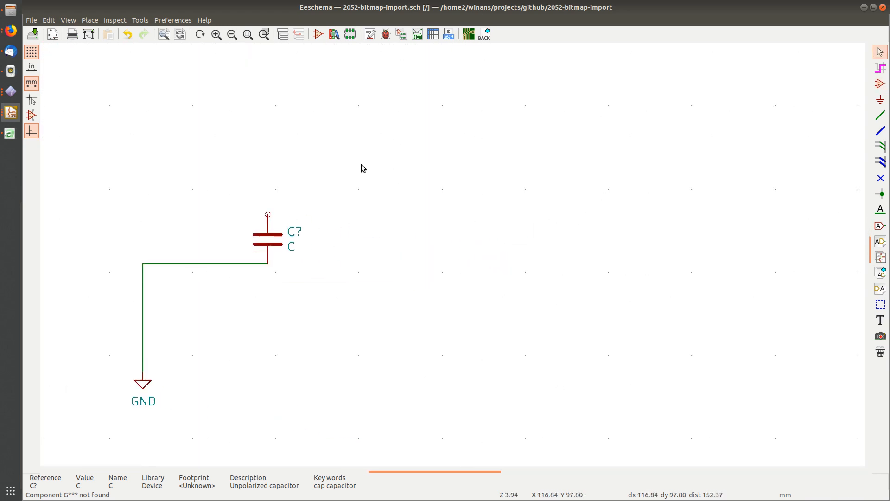
# - Draw a vertical wire about 14 mm long upward from the capacitor's upper pin
pyautogui.click(880, 115)
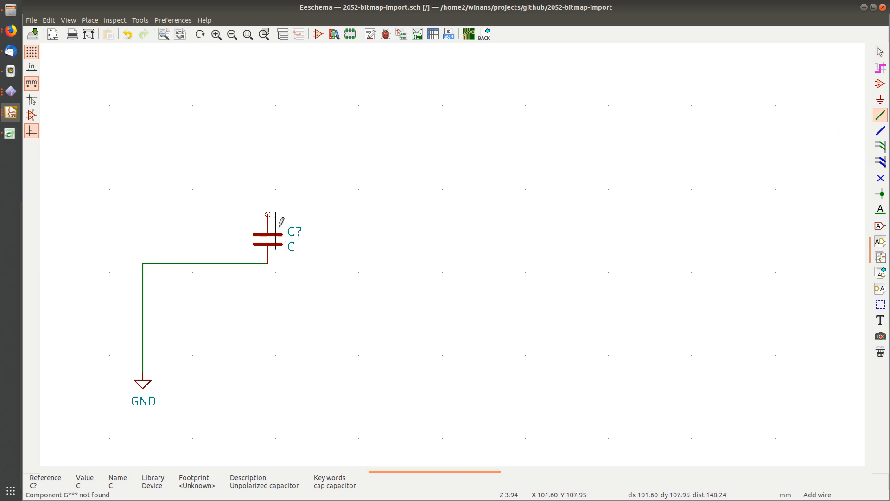
pyautogui.click(267, 214)
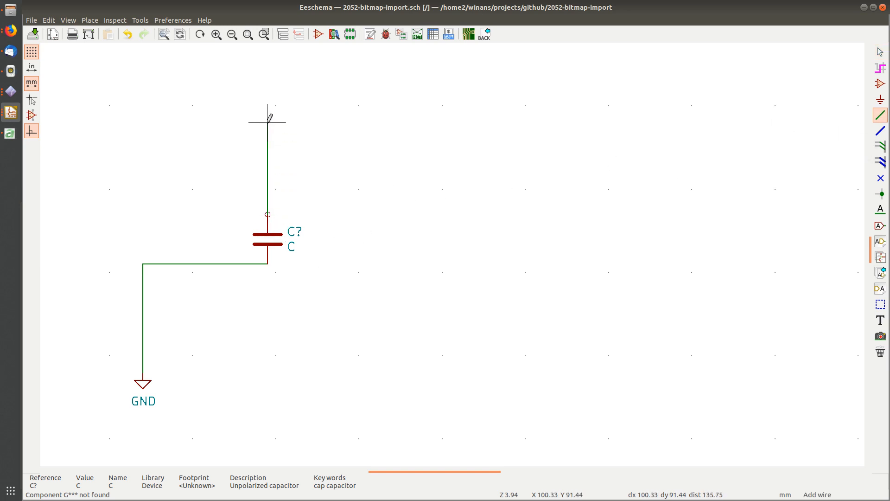
pyautogui.doubleClick(268, 122)
pyautogui.press('Escape')
pyautogui.moveTo(303, 125); pyautogui.dragTo(379, 174, button='middle')
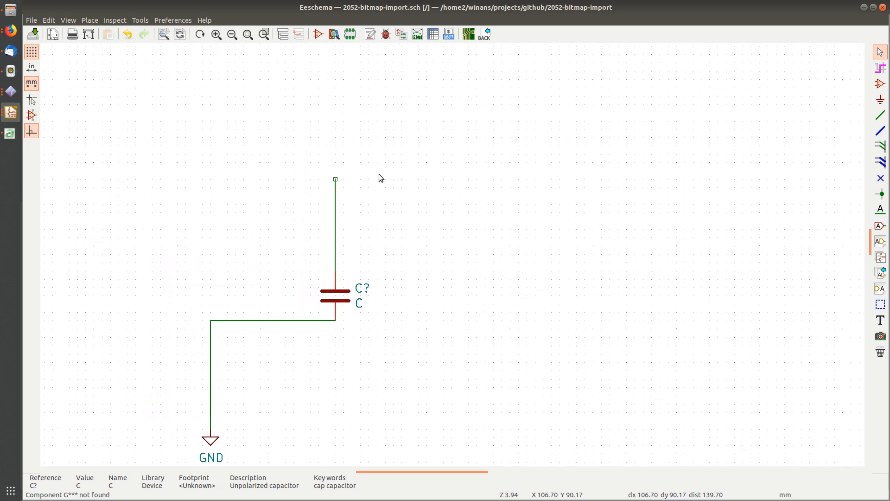
# - Read the KiCad version, website and community information in the About dialog, and close it
pyautogui.click(214, 20)
pyautogui.click(226, 78)
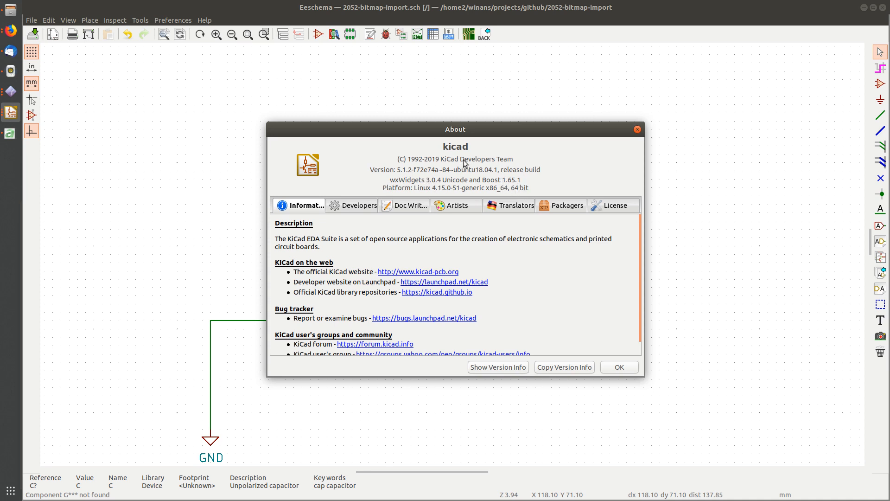
pyautogui.scroll(-1, 397, 277)
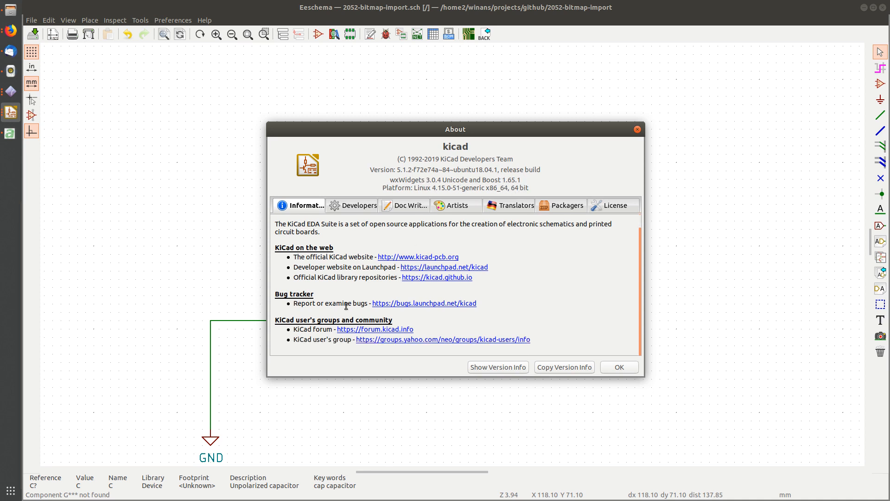
pyautogui.scroll(1, 510, 275)
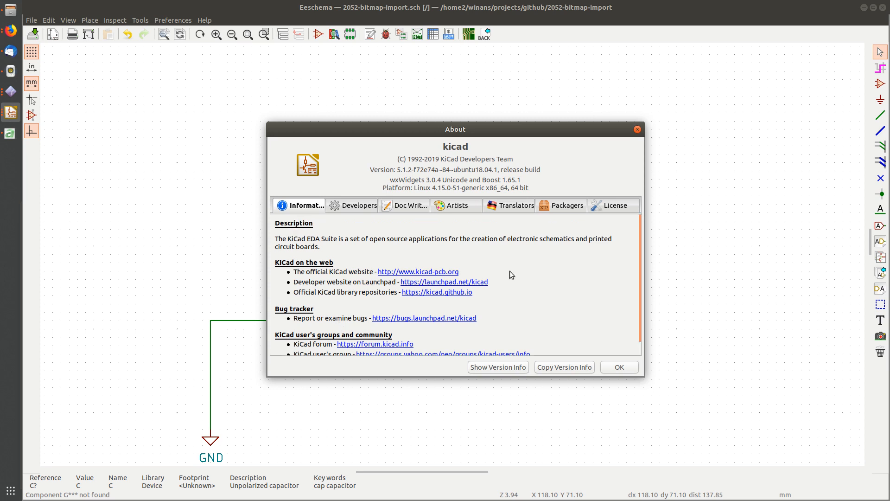
pyautogui.scroll(-1, 509, 271)
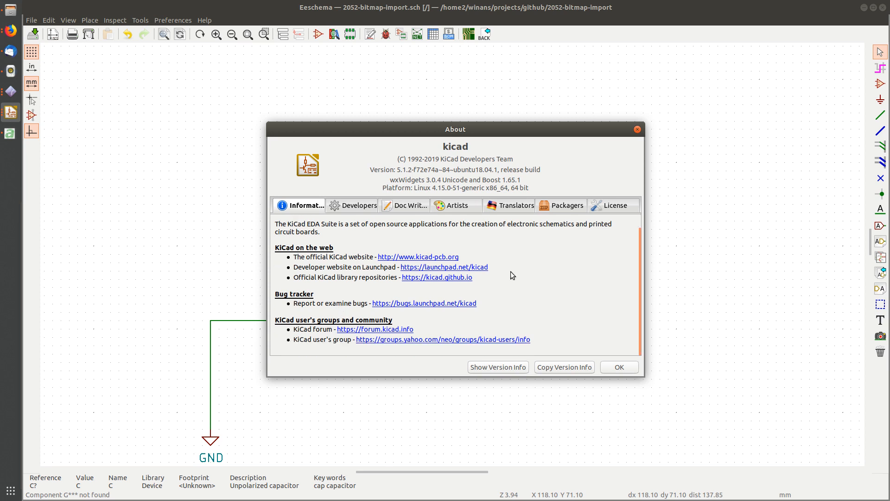
pyautogui.click(637, 130)
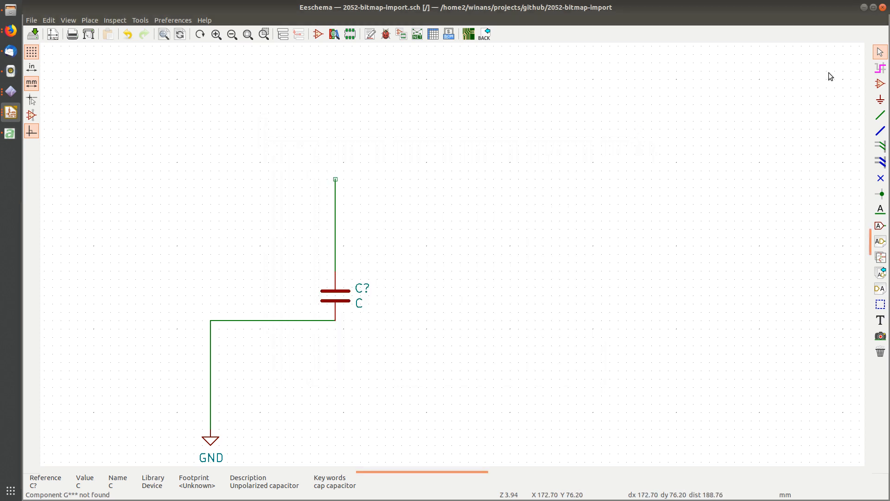
# - Place a VCC power symbol on the upper end of the capacitor's vertical wire and save the schematic
pyautogui.click(881, 100)
pyautogui.click(353, 170)
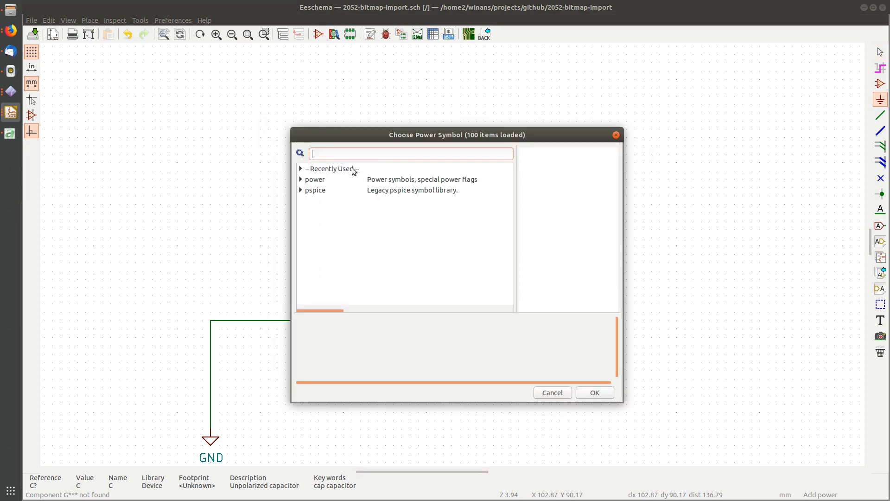
pyautogui.moveTo(389, 134); pyautogui.dragTo(498, 110)
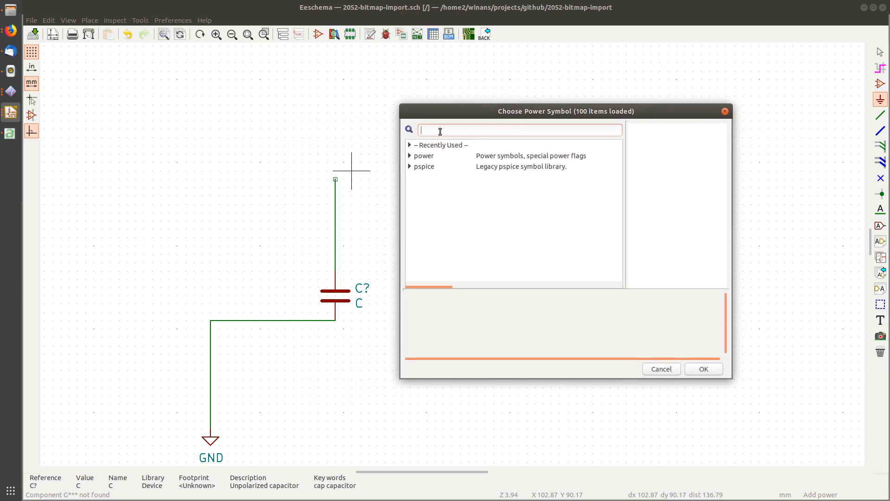
pyautogui.write('vcc')
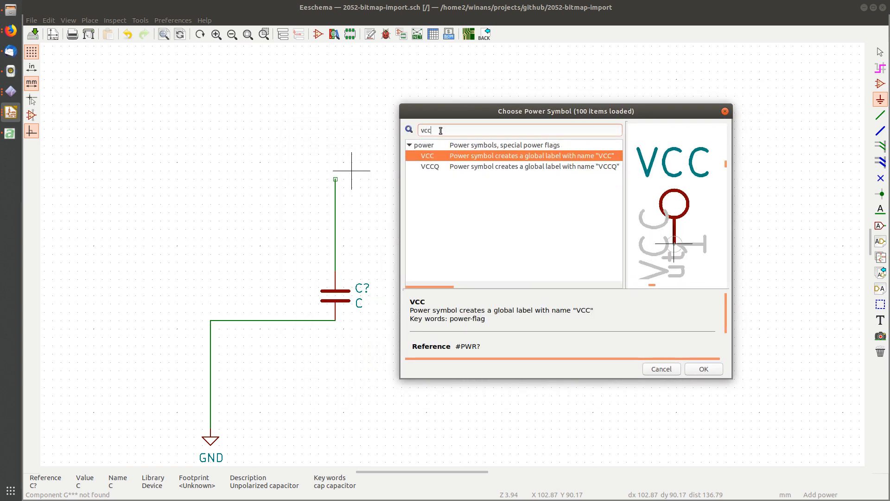
pyautogui.doubleClick(444, 156)
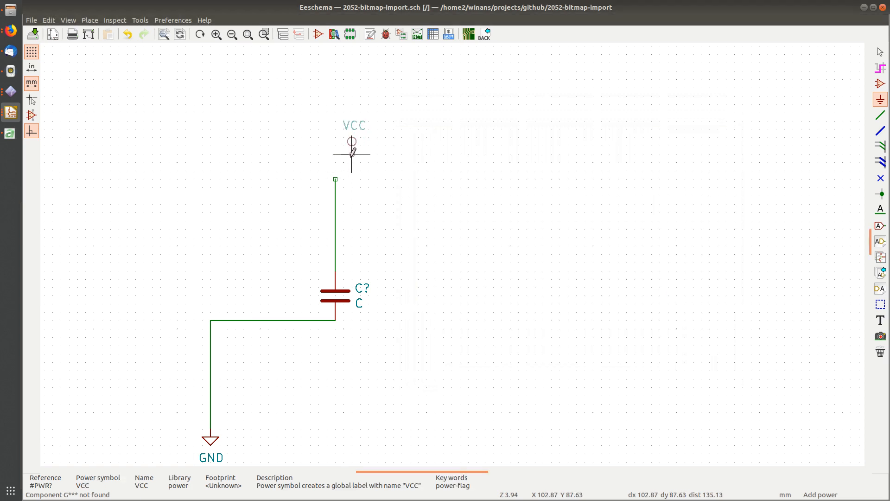
pyautogui.click(335, 167)
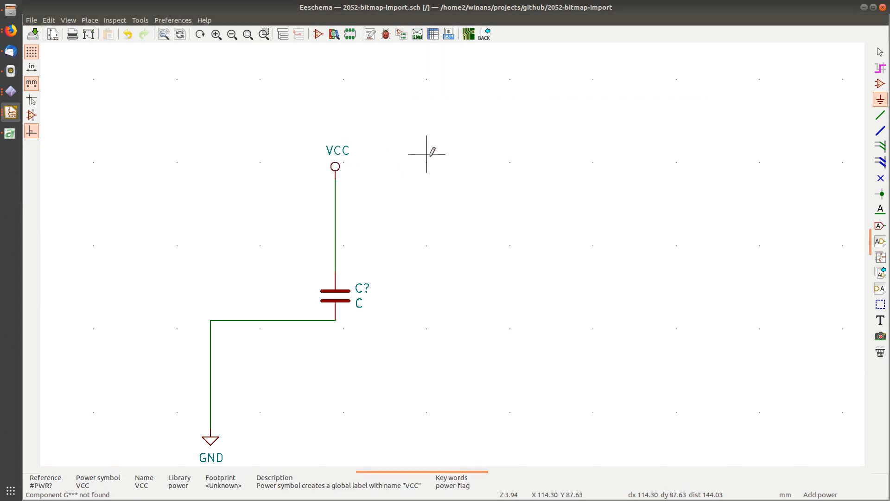
pyautogui.press('Escape')
pyautogui.moveTo(422, 211); pyautogui.dragTo(479, 184, button='middle')
pyautogui.hotkey('ctrl', 's')
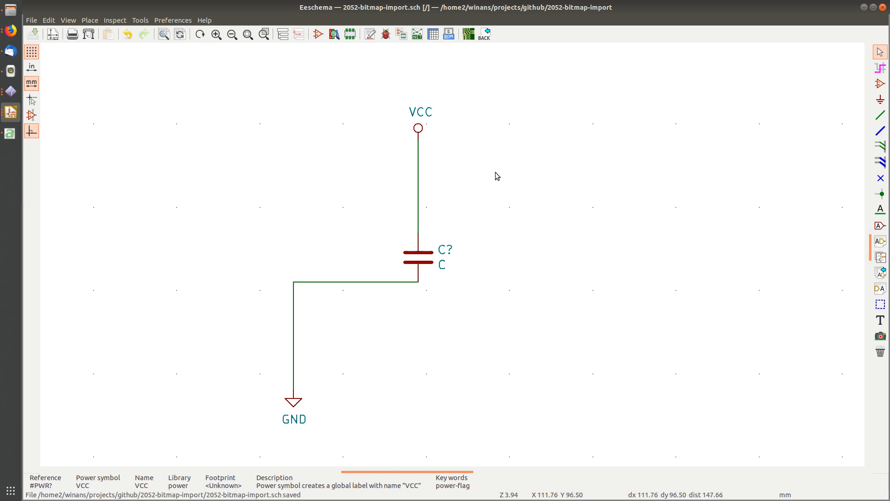
# - Annotate the entire schematic, keeping existing annotations and sorting components by Y position
pyautogui.click(370, 34)
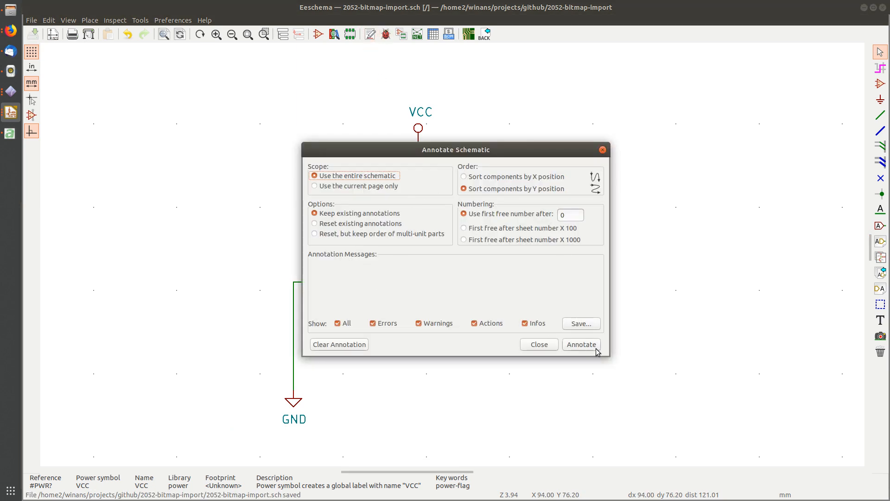
pyautogui.click(582, 344)
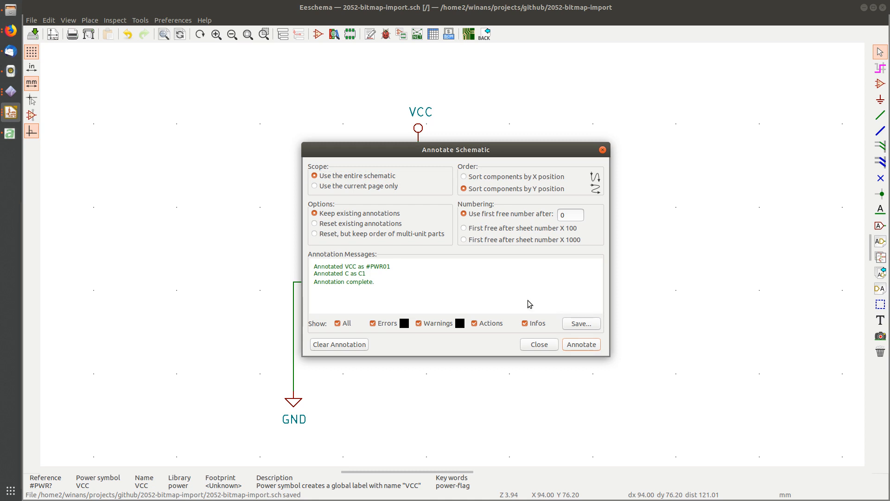
pyautogui.click(538, 344)
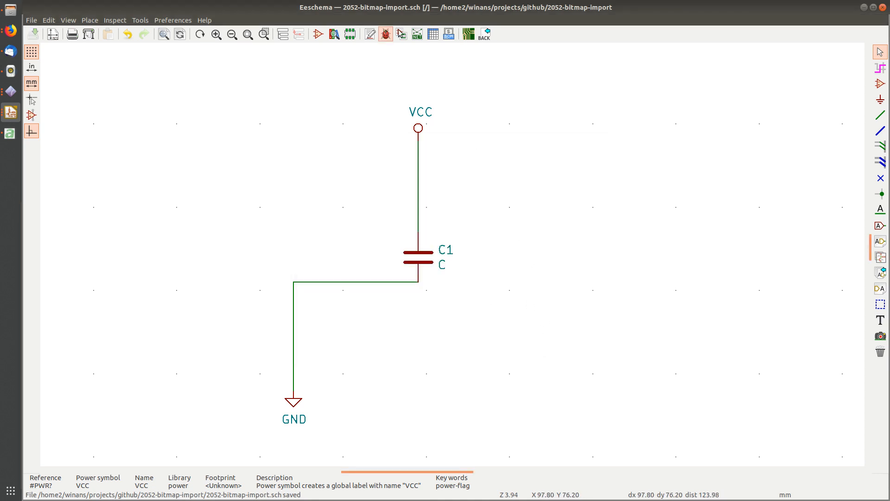
# - Generate the default-format Pcbnew netlist from the schematic and save it as 2052-bitmap-import.net
pyautogui.click(417, 35)
pyautogui.click(532, 218)
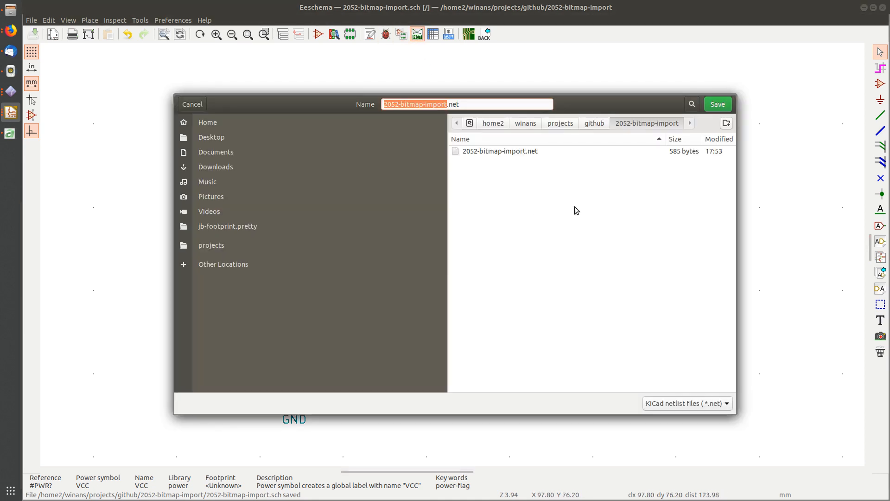
pyautogui.click(716, 109)
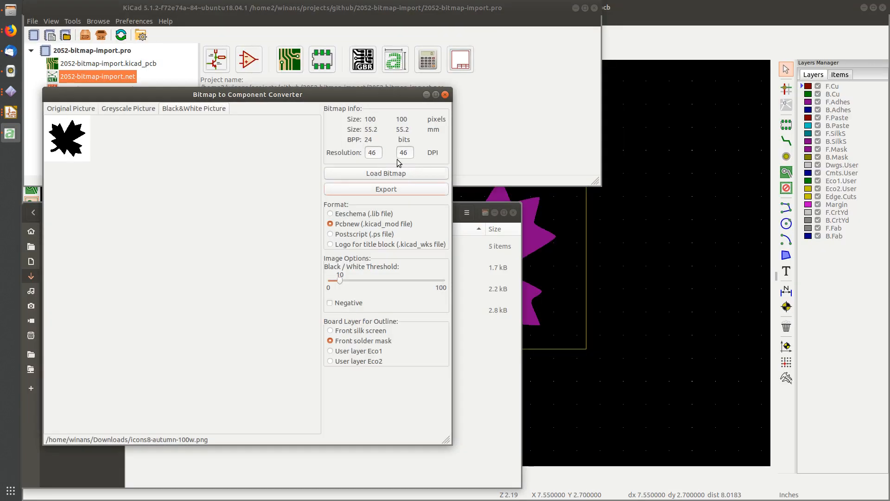
# - Switch to Pcbnew, review the pending netlist changes for the board without applying them, and return to Eeschema
pyautogui.click(676, 32)
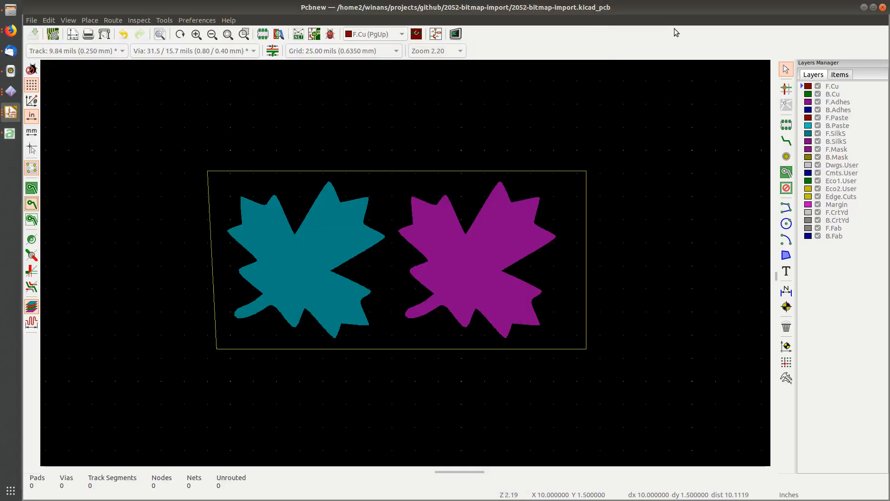
pyautogui.click(295, 30)
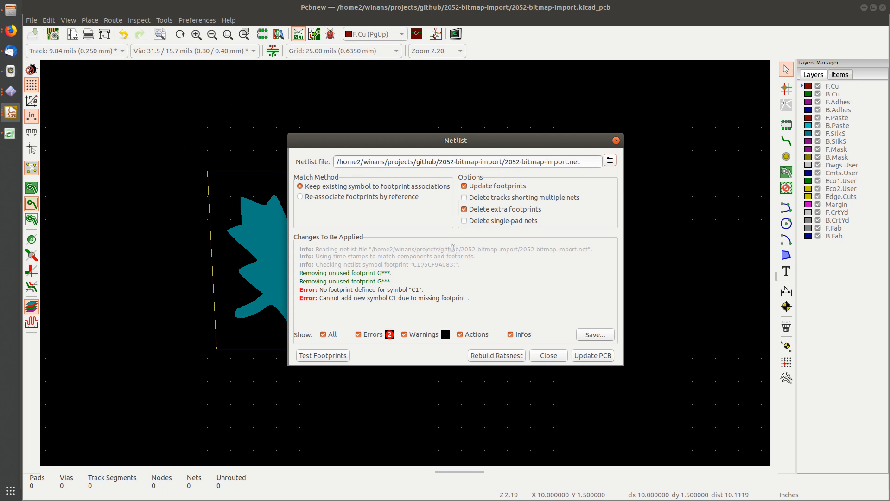
pyautogui.press('Escape')
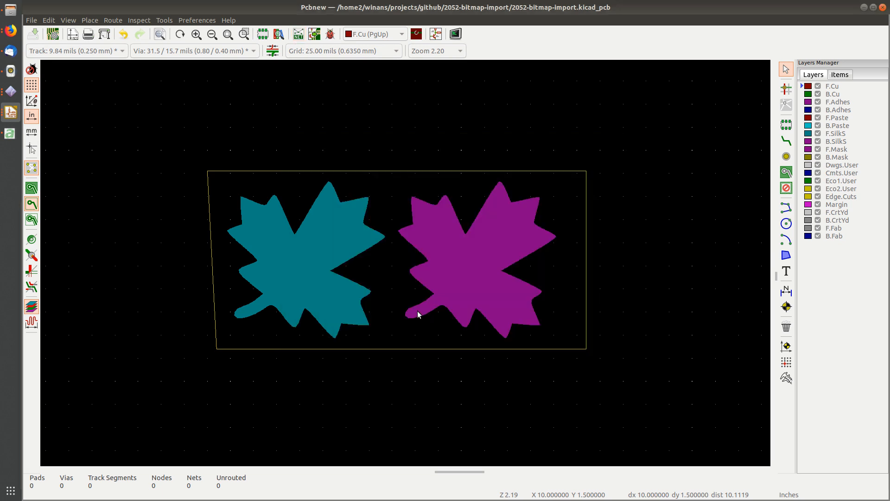
pyautogui.hotkey('ctrl', 'q')
pyautogui.click(705, 26)
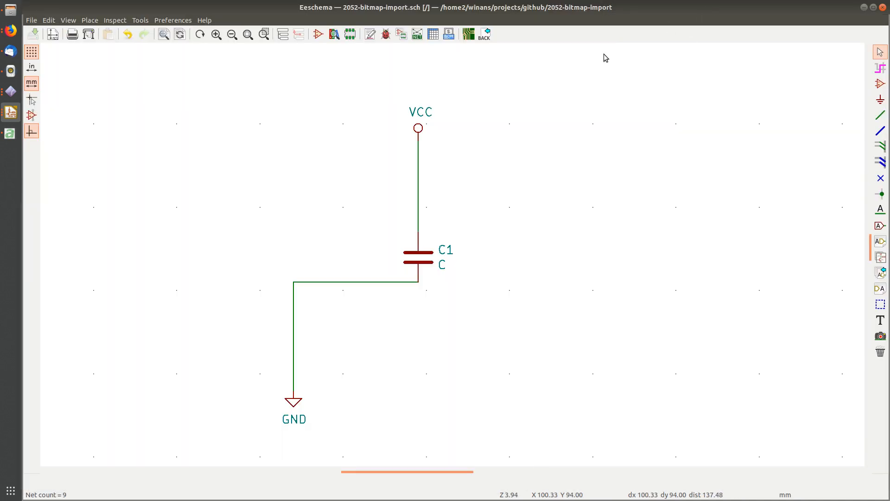
# - Open the footprint library browser for the Footprint field of capacitor C1
pyautogui.doubleClick(418, 256)
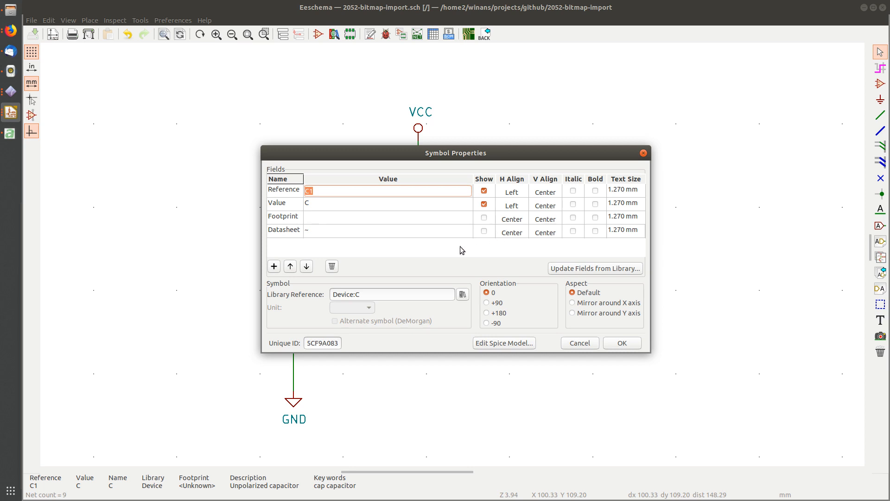
pyautogui.click(349, 215)
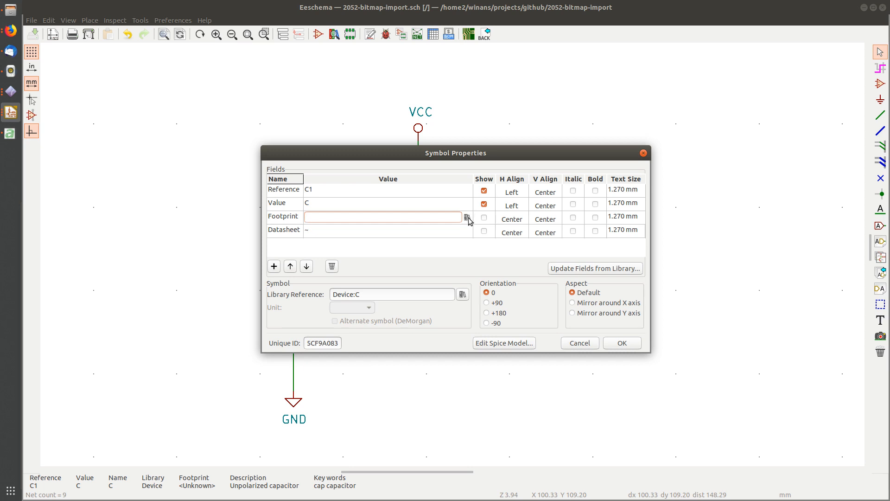
pyautogui.click(466, 217)
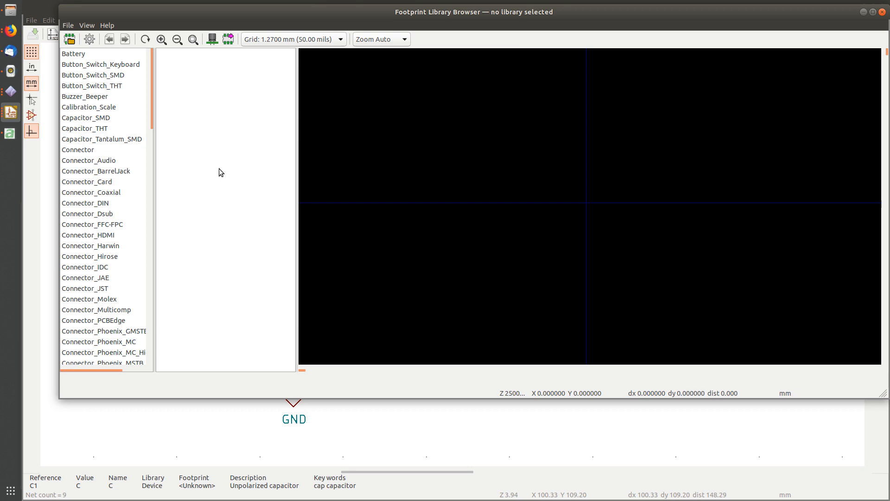
pyautogui.scroll(-6, 108, 172)
pyautogui.scroll(6, 113, 167)
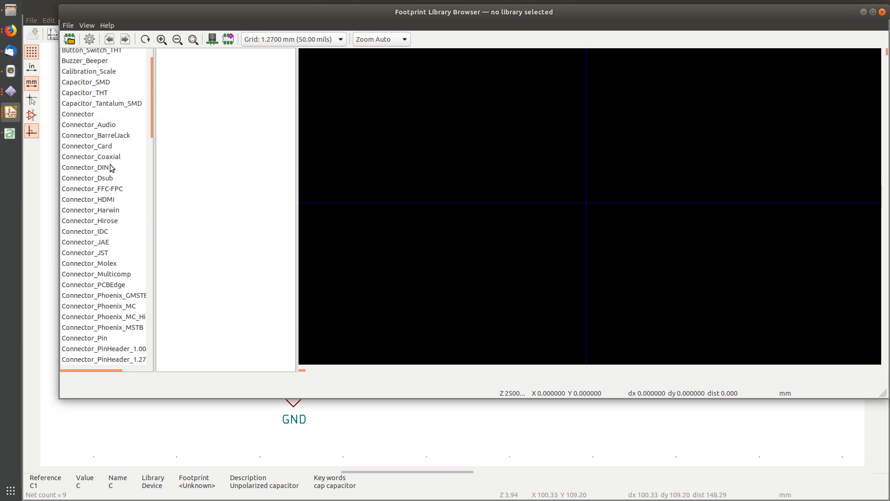
pyautogui.scroll(-5, 110, 168)
pyautogui.scroll(7, 111, 168)
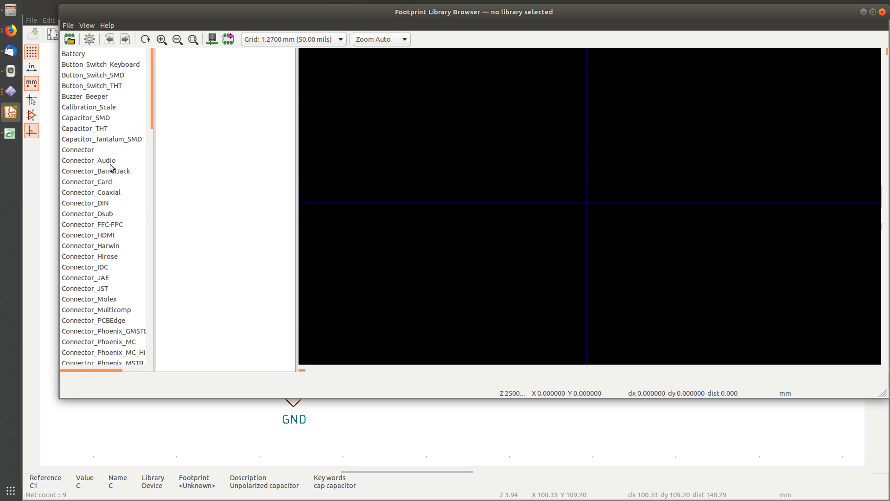
# - Choose the C_Elec_6.3x7.7 footprint from the Capacitor_SMD library
pyautogui.click(70, 39)
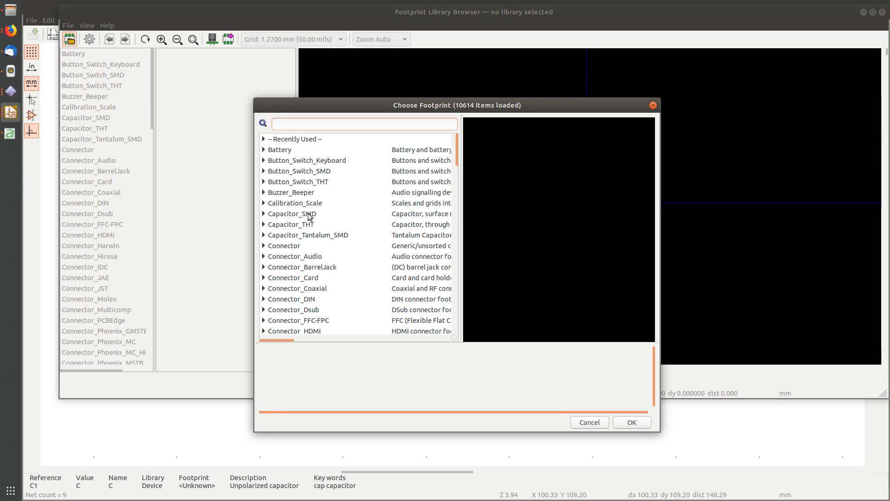
pyautogui.click(296, 213)
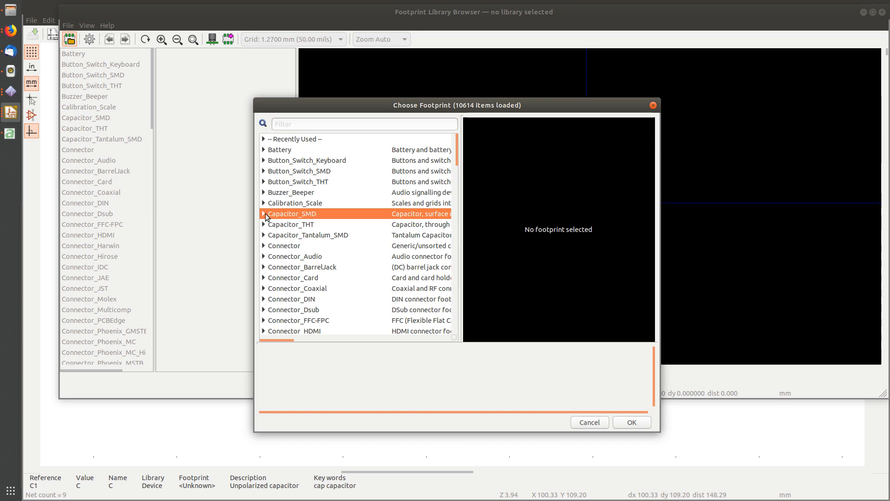
pyautogui.press('Right')
pyautogui.scroll(-6, 363, 232)
pyautogui.scroll(-5, 364, 237)
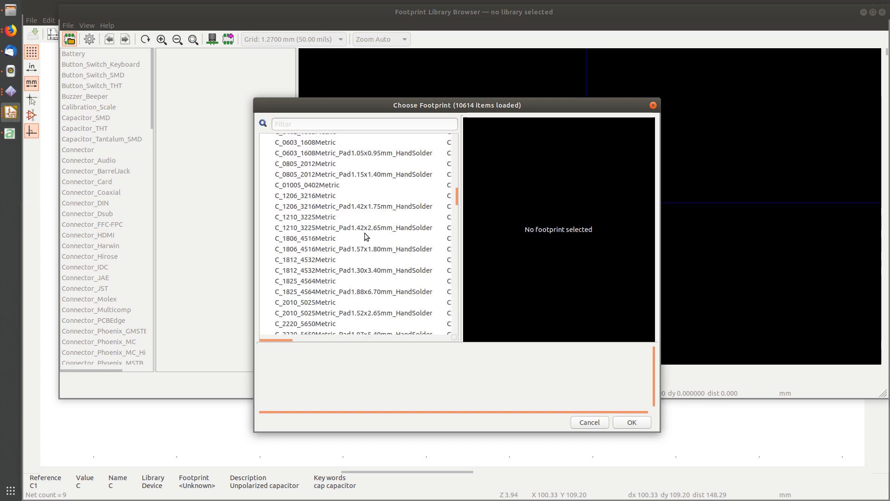
pyautogui.click(356, 231)
pyautogui.scroll(-8, 355, 231)
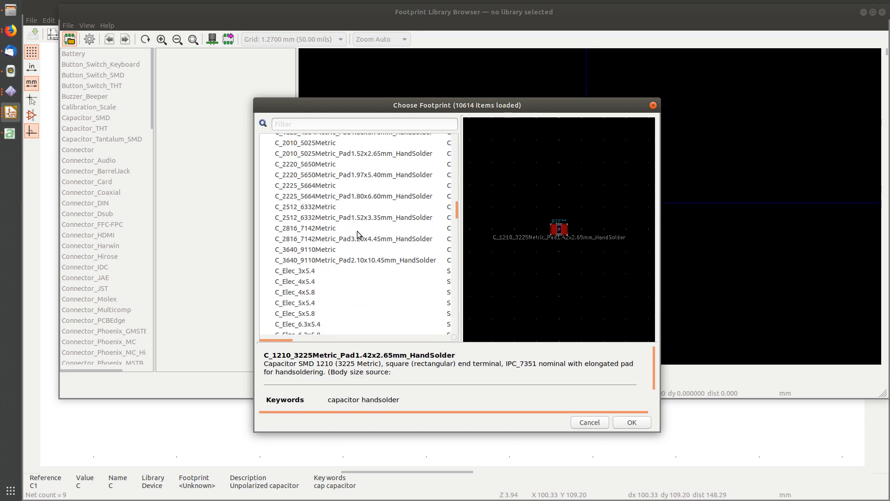
pyautogui.click(335, 212)
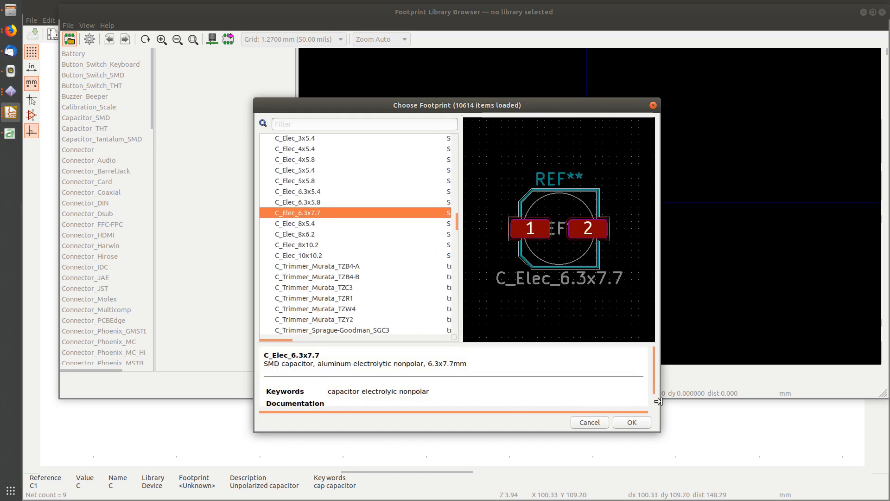
pyautogui.click(632, 422)
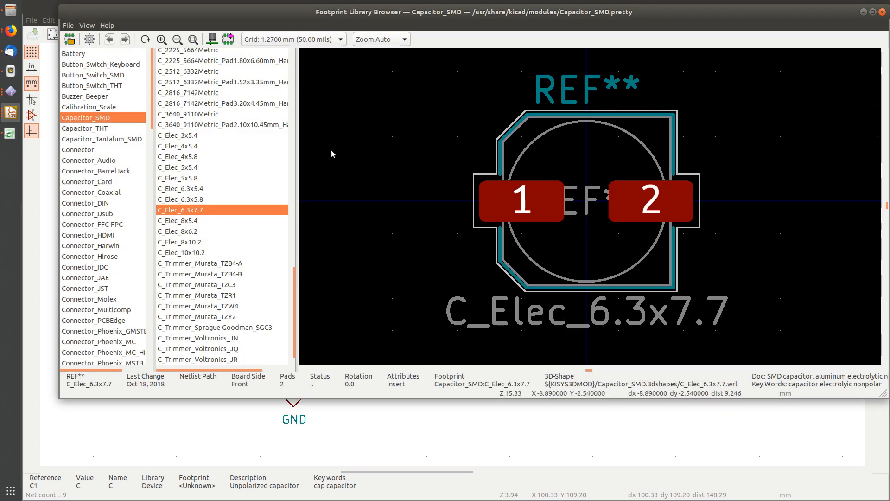
# - Assign the selected Capacitor_SMD footprint to C1, accept the symbol properties and save the schematic
pyautogui.doubleClick(195, 211)
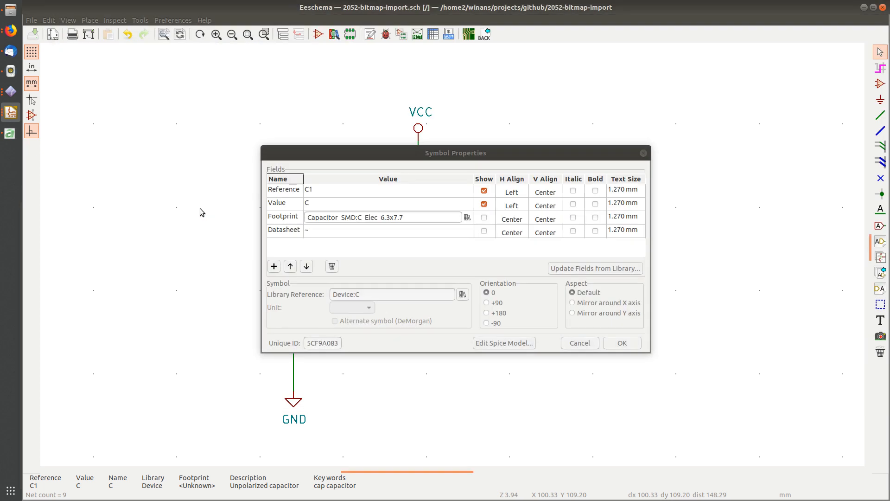
pyautogui.click(622, 343)
pyautogui.hotkey('ctrl', 's')
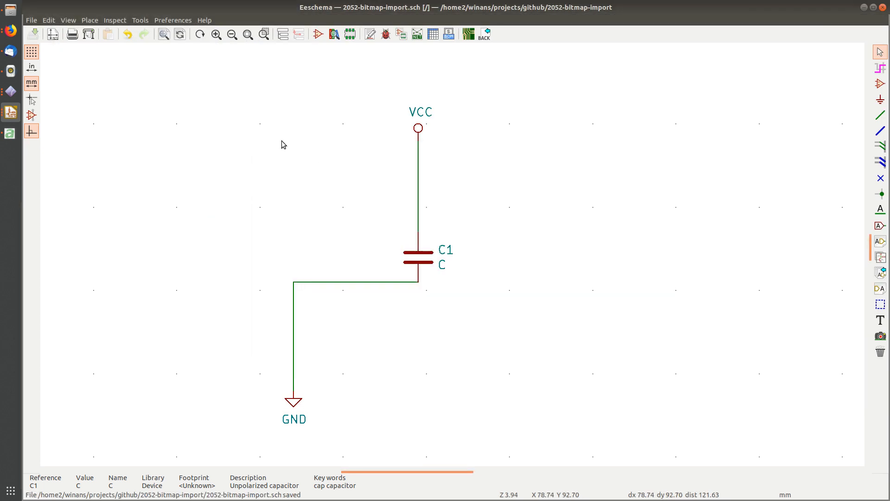
# - Regenerate the Pcbnew netlist with C1's assigned footprint, saving over 2052-bitmap-import.net
pyautogui.click(417, 34)
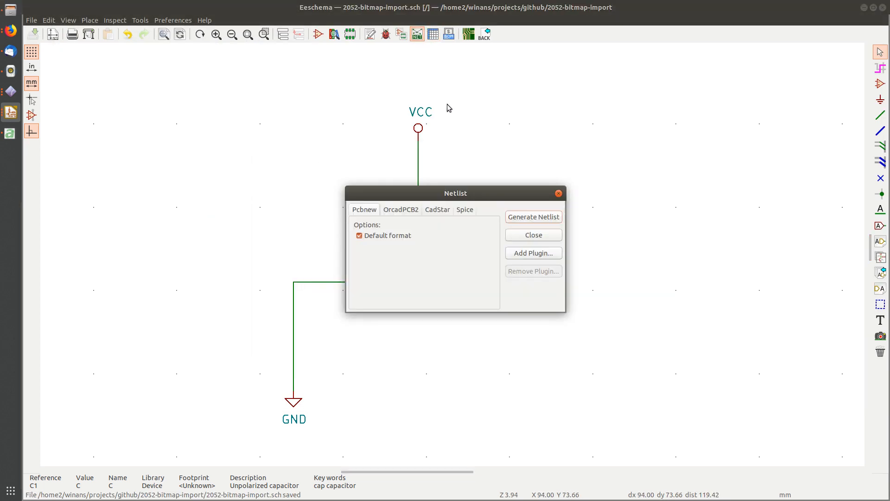
pyautogui.click(536, 217)
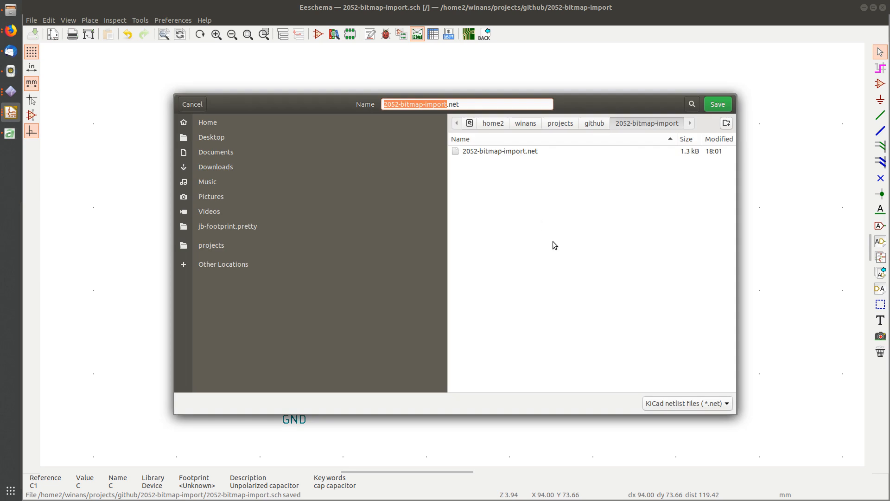
pyautogui.click(713, 105)
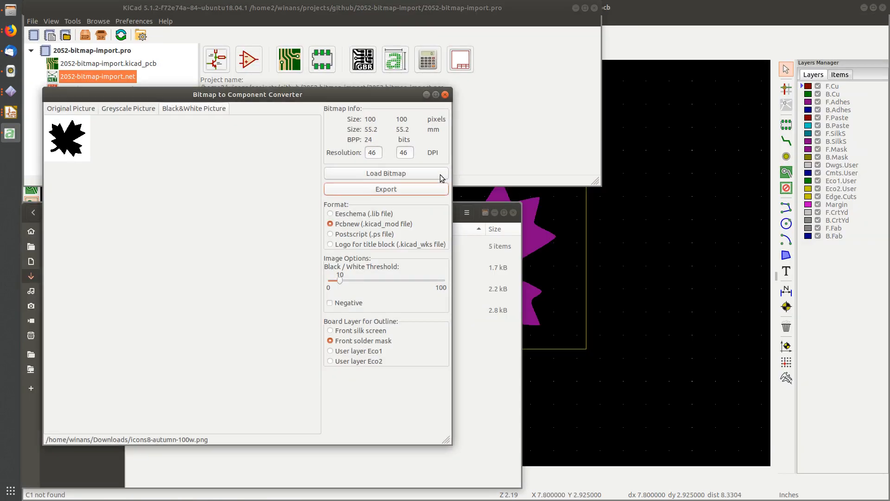
# - Switch to Pcbnew and update the board from the netlist, adding C1 and removing the unused leaf footprints
pyautogui.click(644, 18)
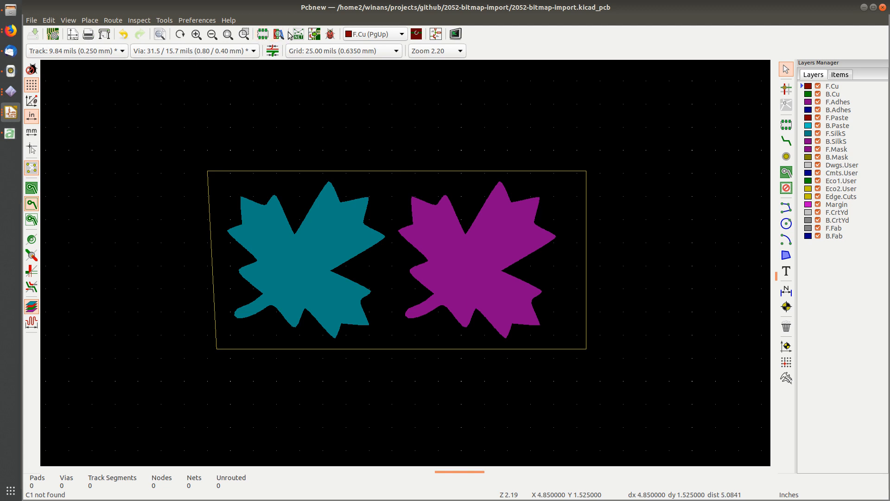
pyautogui.click(297, 34)
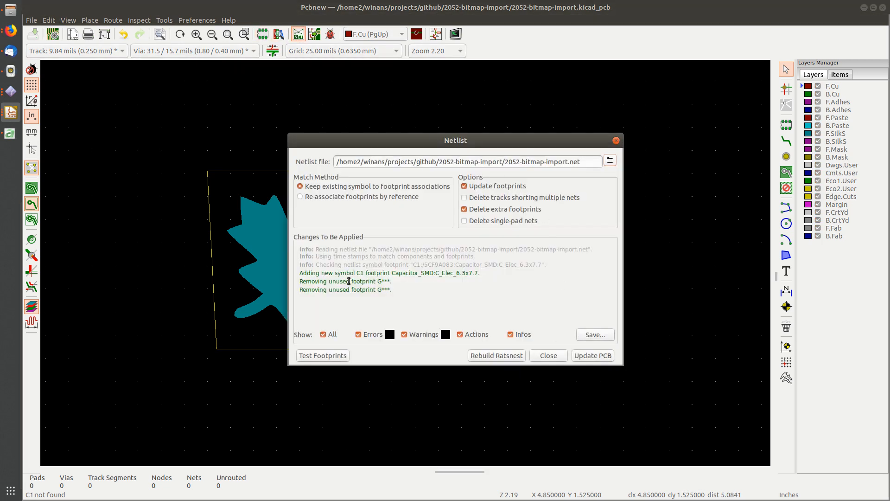
pyautogui.click(598, 355)
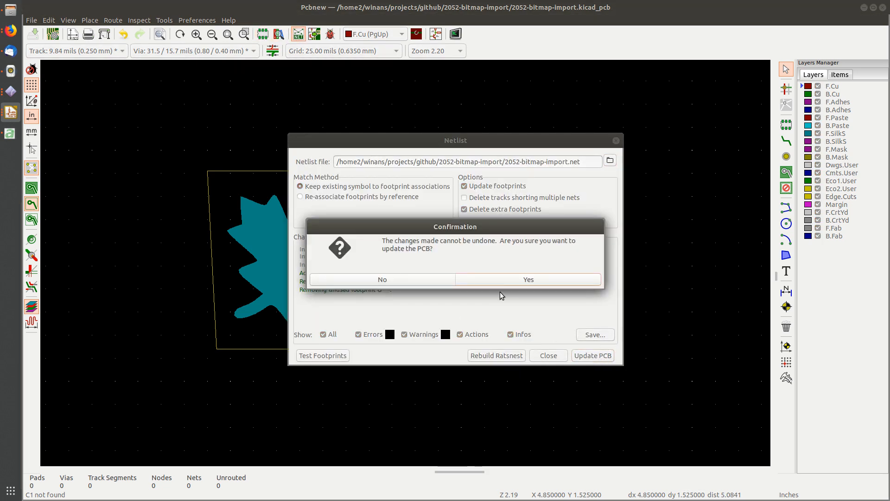
pyautogui.click(511, 282)
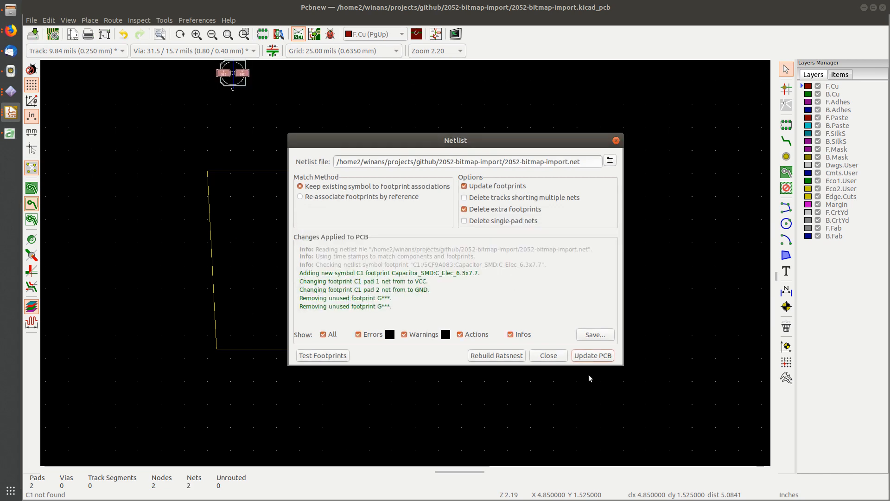
pyautogui.click(549, 356)
# - Place capacitor C1 inside the board outline near the middle of its upper edge and save the board
pyautogui.scroll(5, 405, 263)
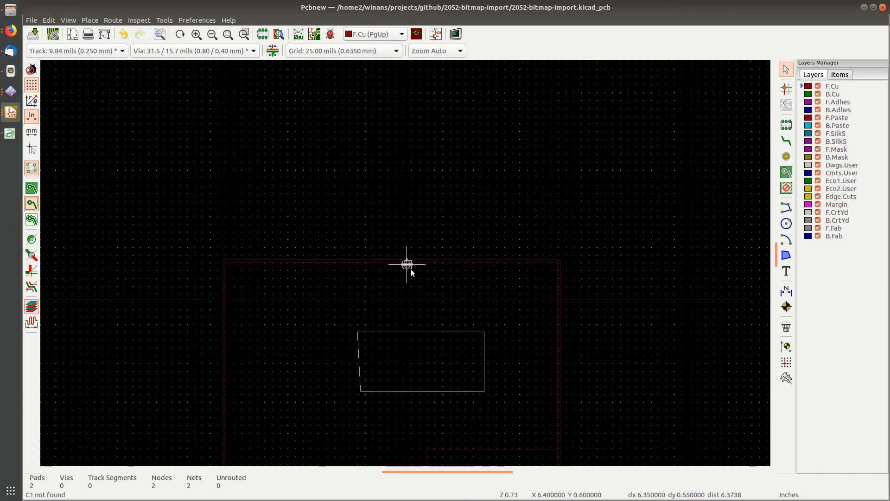
pyautogui.scroll(3, 405, 263)
pyautogui.click(383, 254)
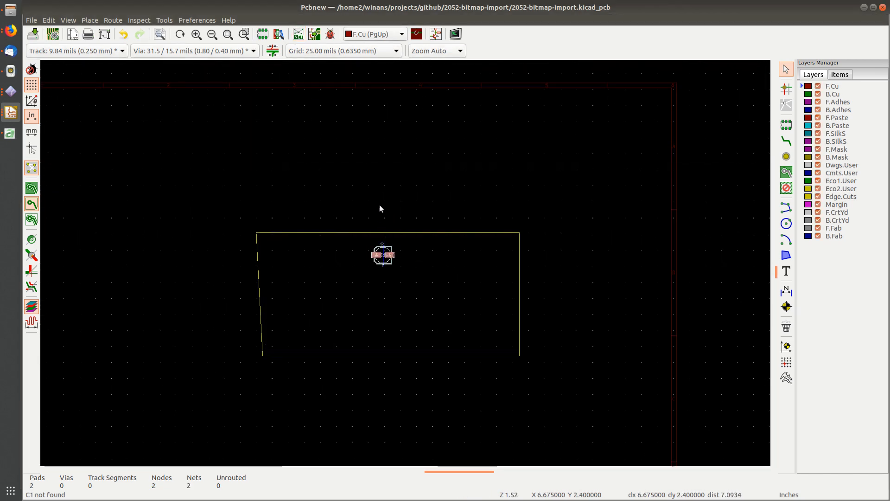
pyautogui.scroll(4, 386, 266)
pyautogui.scroll(2, 405, 265)
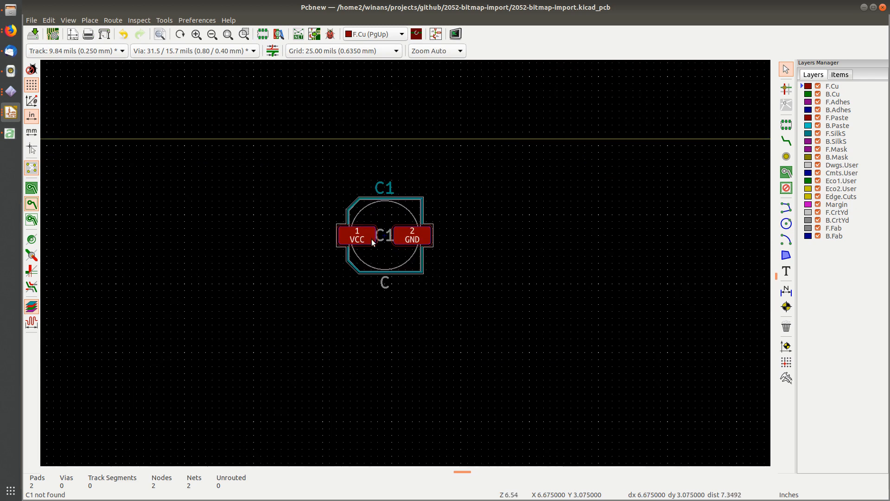
pyautogui.scroll(-6, 406, 264)
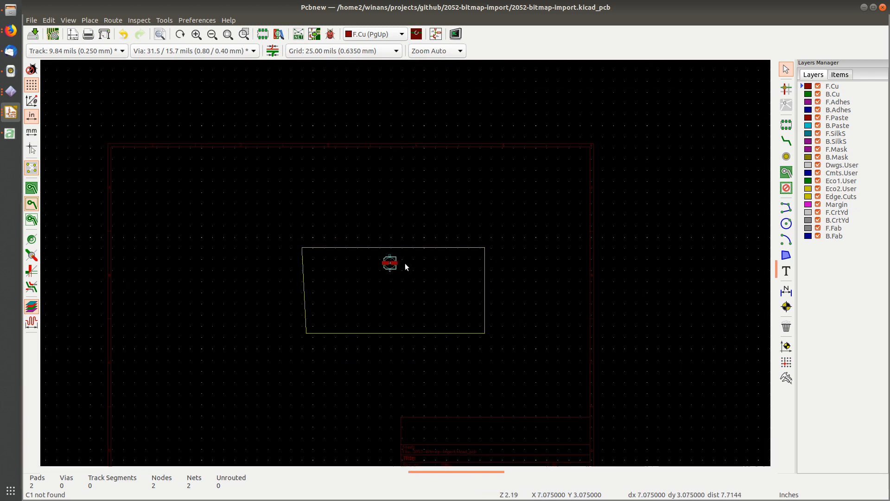
pyautogui.moveTo(391, 265); pyautogui.dragTo(414, 278, button='middle')
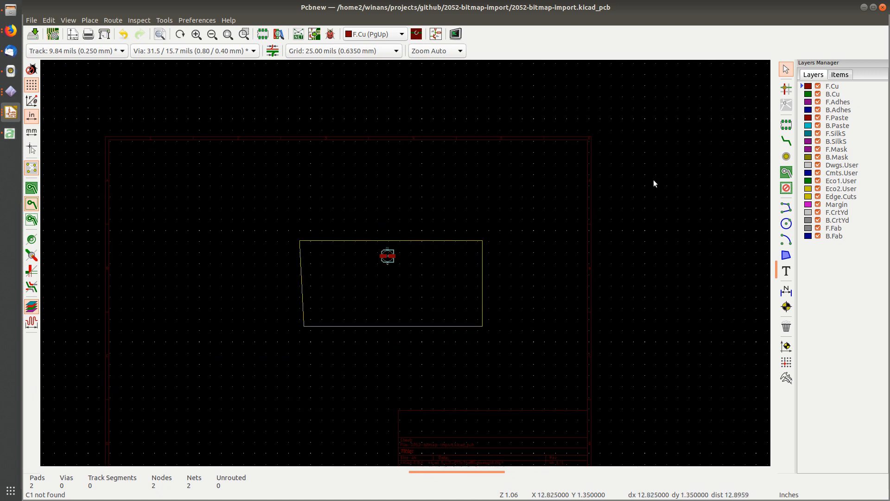
pyautogui.hotkey('ctrl', 's')
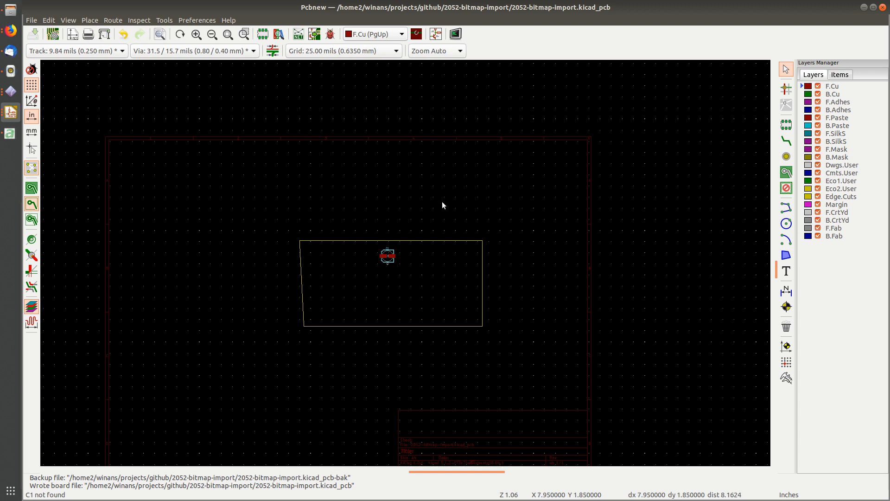
# - Add a footprint, searching for "icon8" and choosing icon8-autumn-2 from the jb-footprint library
pyautogui.click(786, 124)
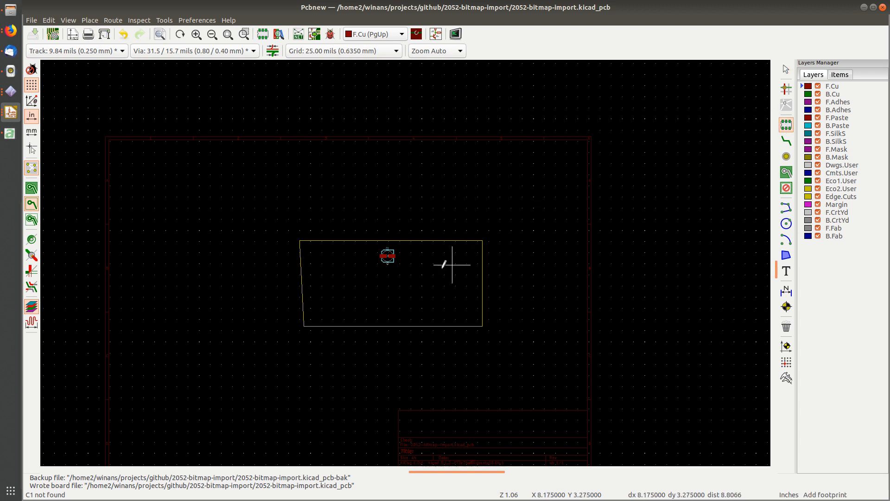
pyautogui.click(418, 290)
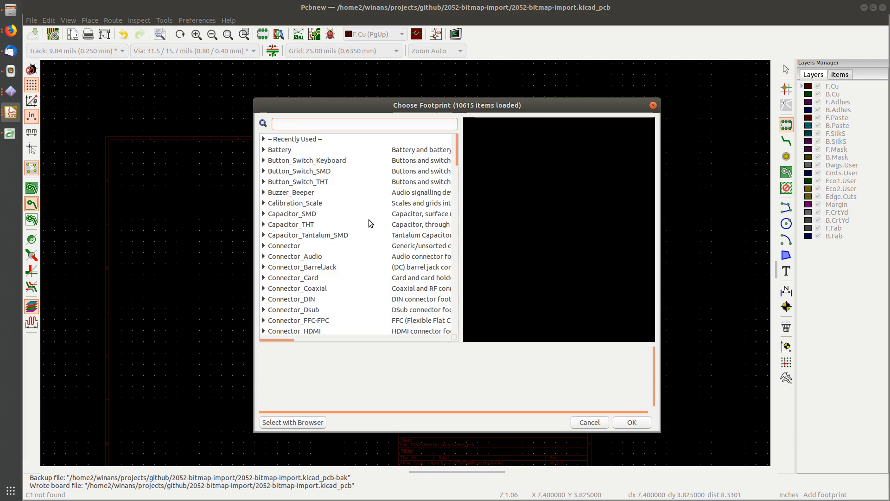
pyautogui.write('icon8')
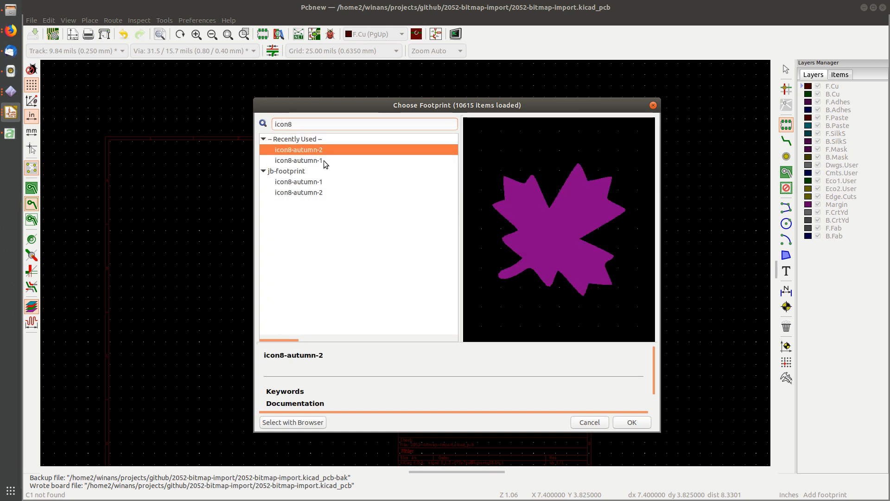
pyautogui.click(323, 161)
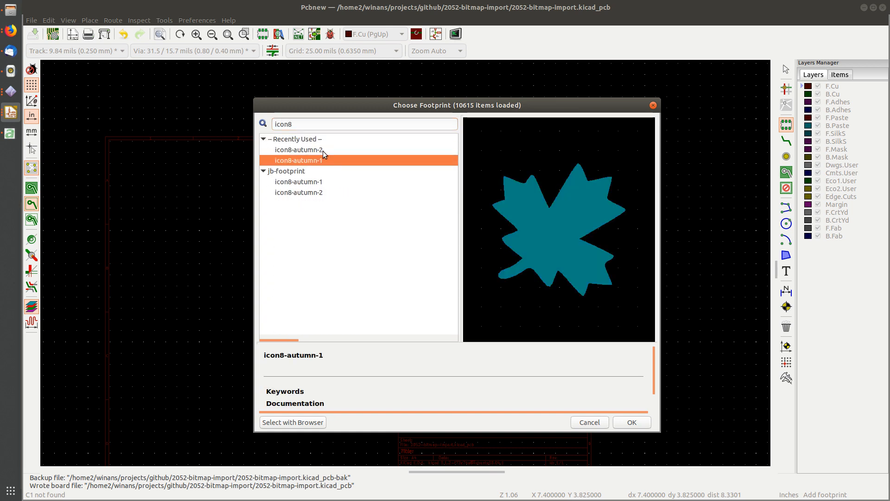
pyautogui.click(323, 151)
pyautogui.click(319, 193)
pyautogui.doubleClick(319, 193)
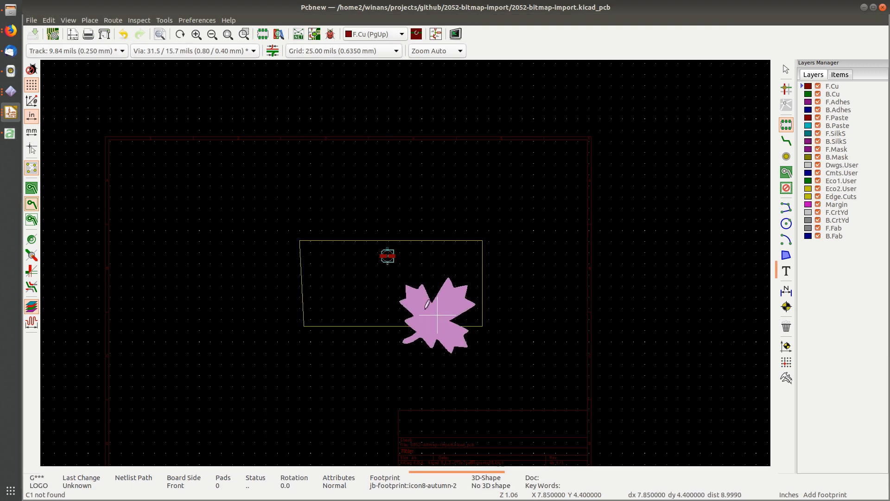
# - Place the solder mask leaf inside the right half of the board outline and save the board
pyautogui.click(436, 286)
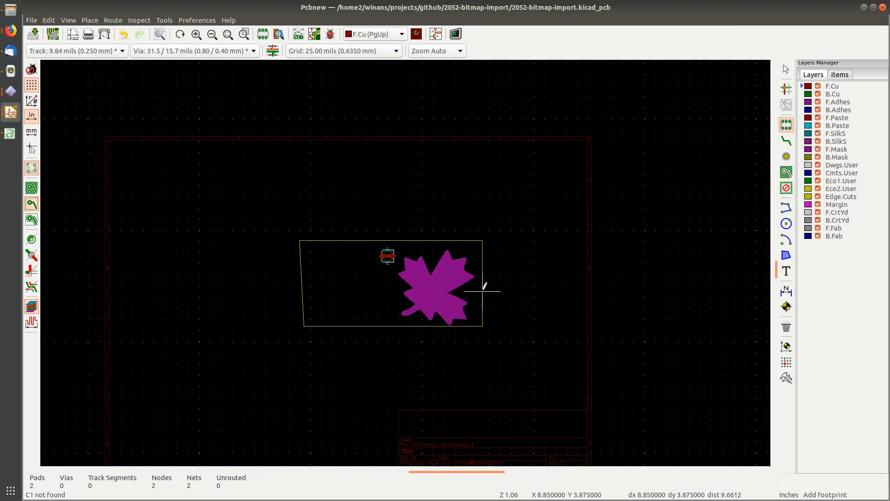
pyautogui.press('Escape')
pyautogui.scroll(1, 487, 298)
pyautogui.scroll(1, 405, 263)
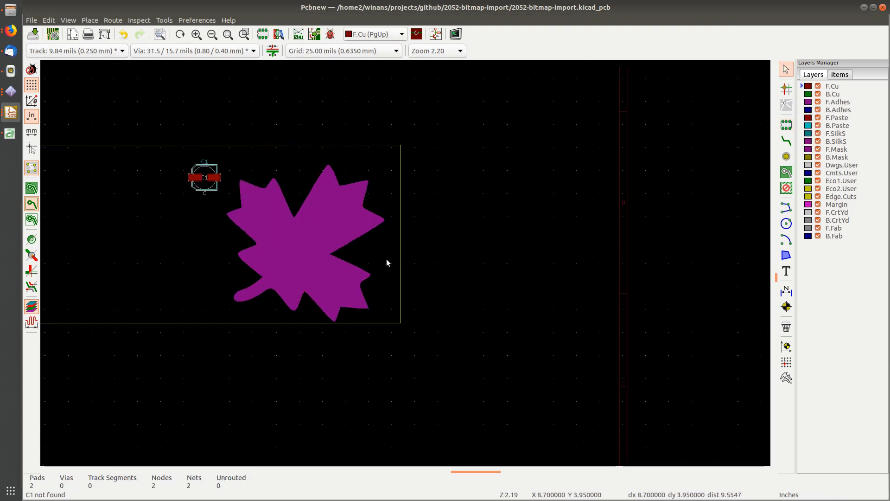
pyautogui.moveTo(386, 259); pyautogui.dragTo(369, 266, button='middle')
pyautogui.hotkey('ctrl', 's')
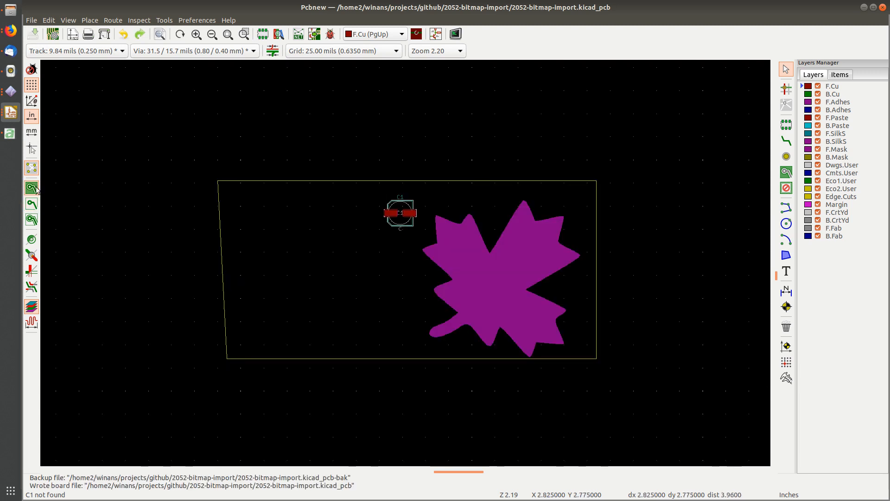
# - Start a copper zone at the board's upper-left corner on F.Cu, assigned to the GND net
pyautogui.click(786, 173)
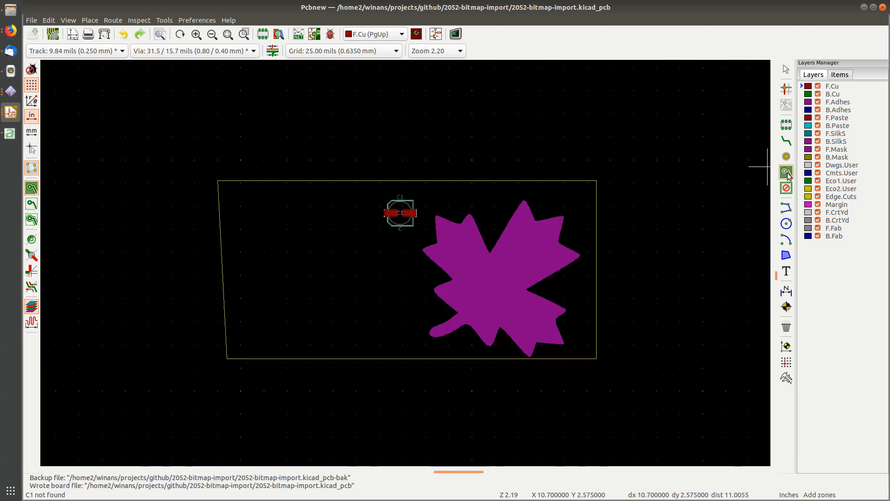
pyautogui.click(216, 179)
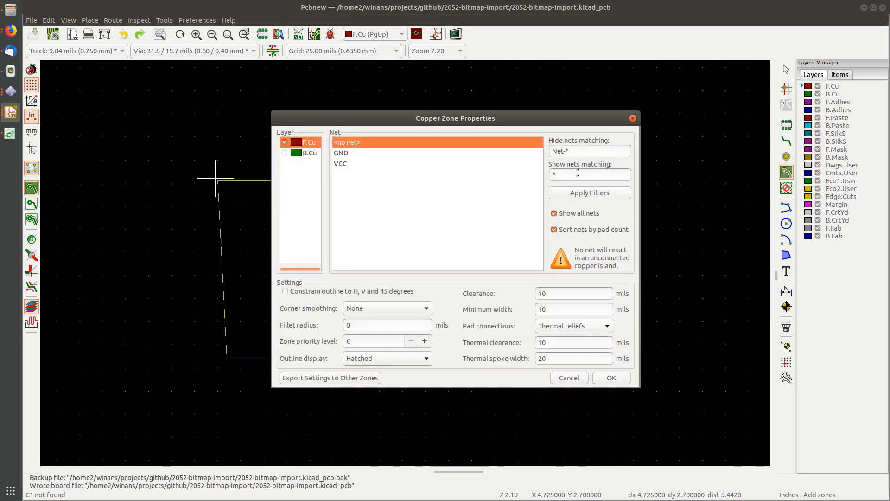
pyautogui.click(346, 154)
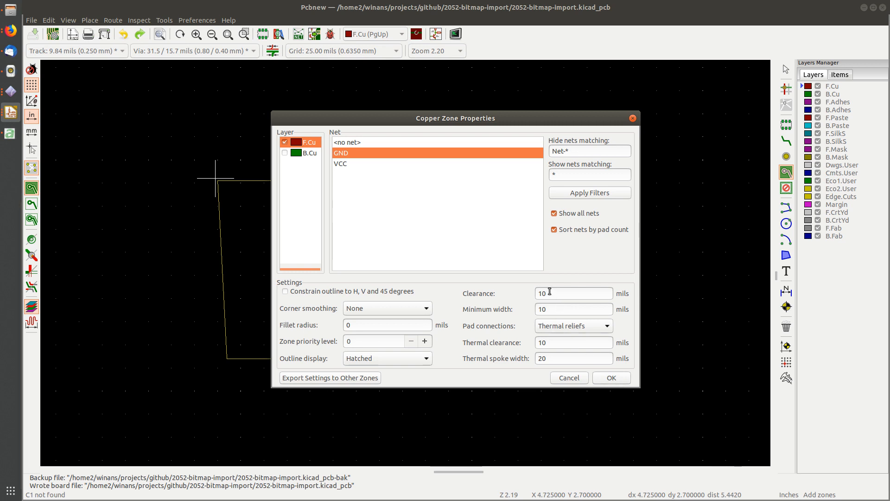
pyautogui.click(622, 381)
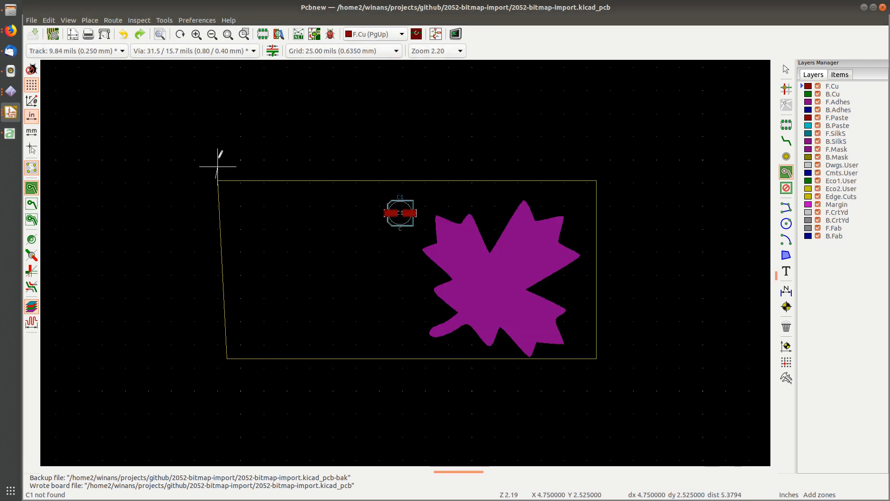
# - Draw the zone outline around the remaining board corners, close it and save the board
pyautogui.click(599, 178)
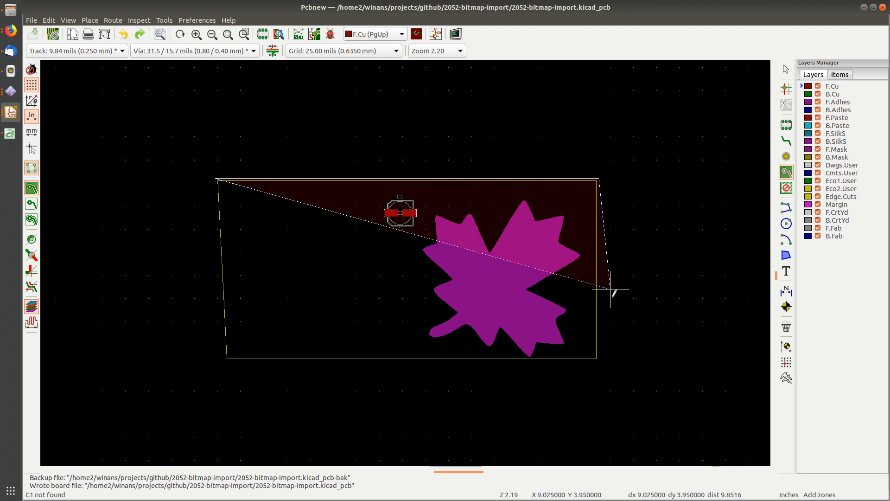
pyautogui.click(599, 362)
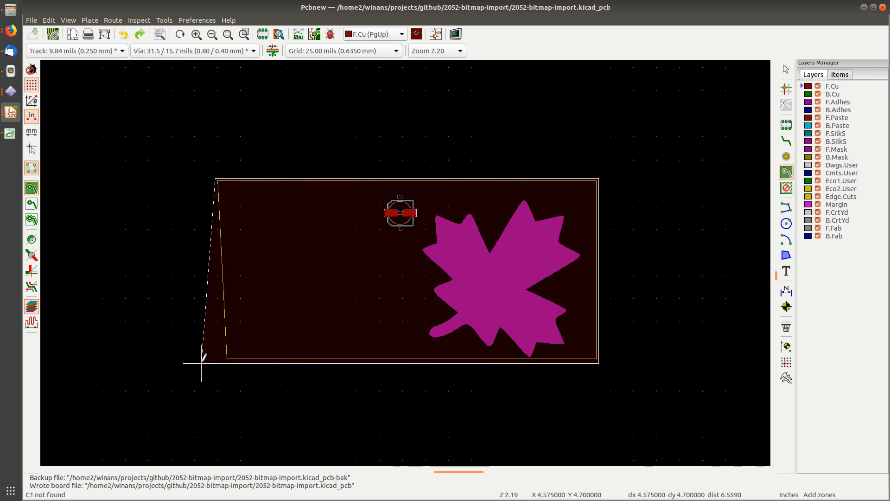
pyautogui.click(222, 360)
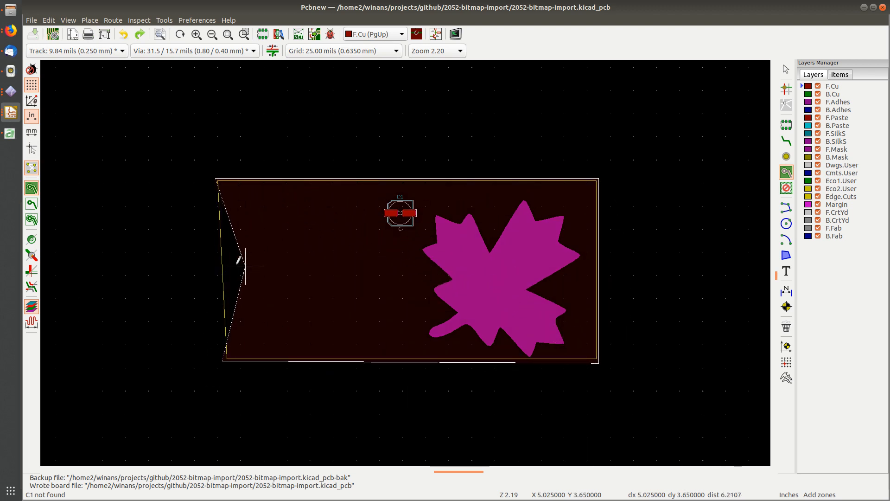
pyautogui.rightClick(188, 252)
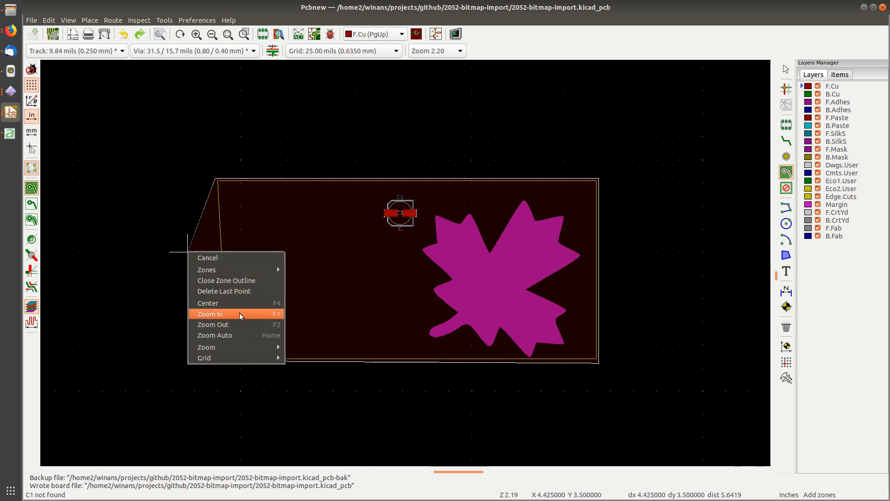
pyautogui.click(239, 280)
pyautogui.hotkey('ctrl', 's')
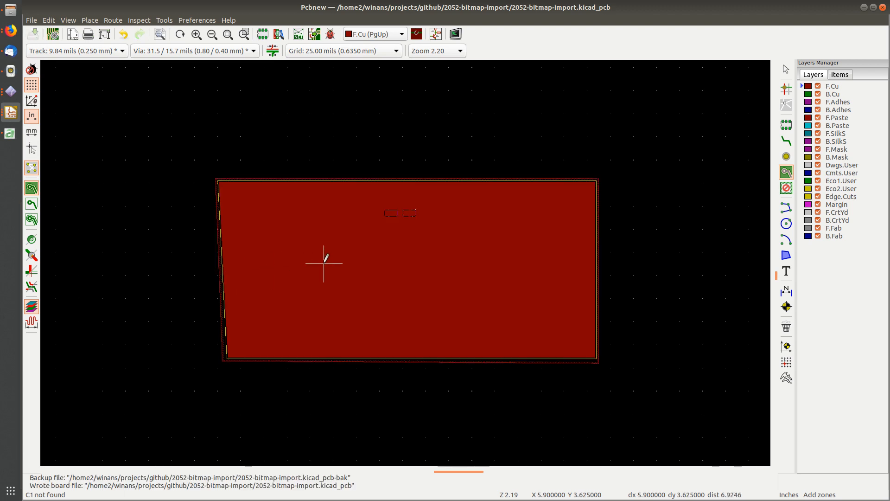
pyautogui.press('Escape')
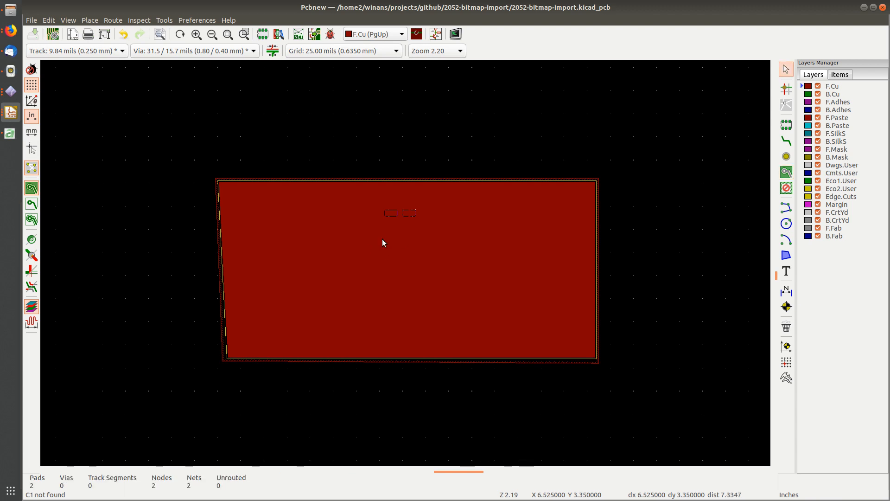
# - Examine how the filled GND zone meets C1's VCC and GND pads
pyautogui.scroll(4, 404, 264)
pyautogui.scroll(-1, 407, 267)
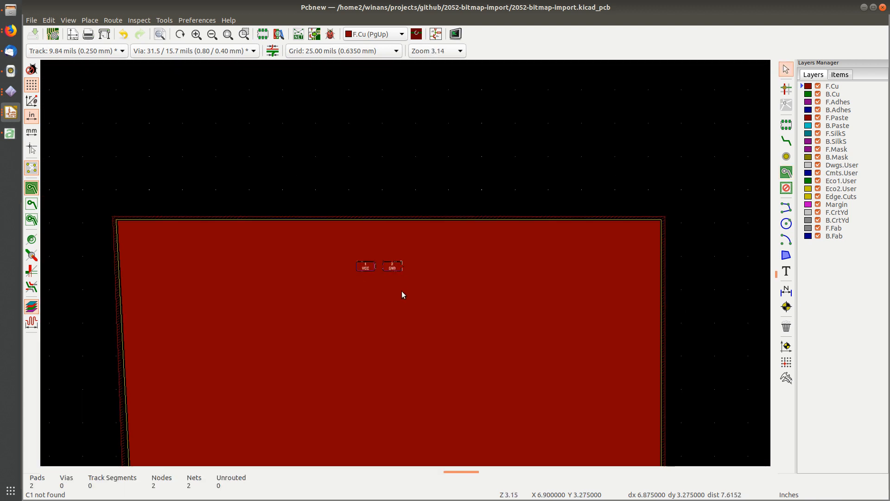
pyautogui.scroll(-2, 404, 263)
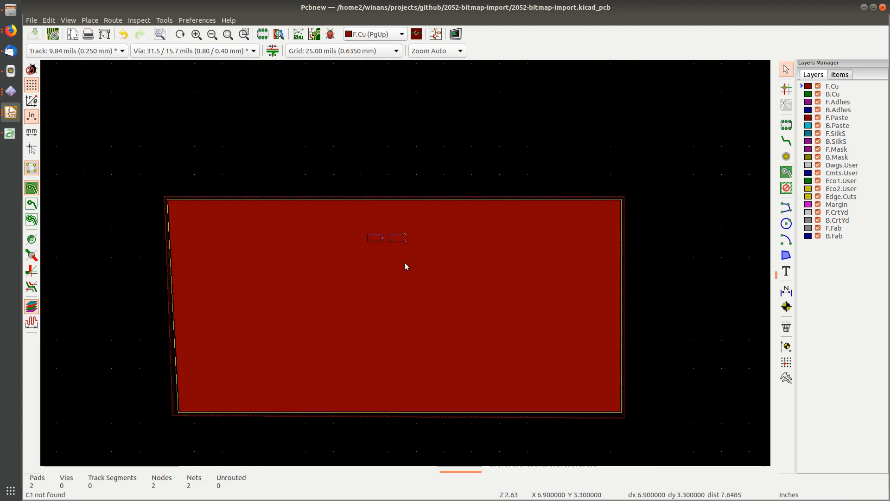
pyautogui.scroll(10, 405, 262)
pyautogui.scroll(2, 405, 263)
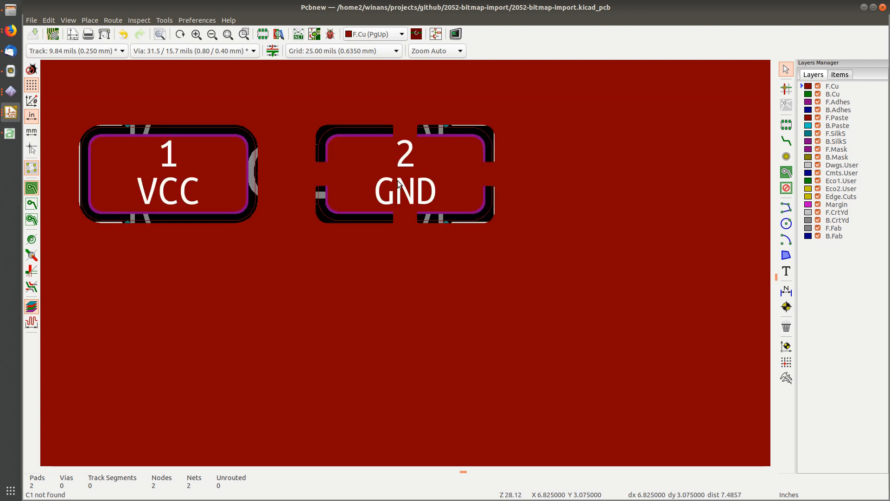
pyautogui.scroll(-14, 391, 192)
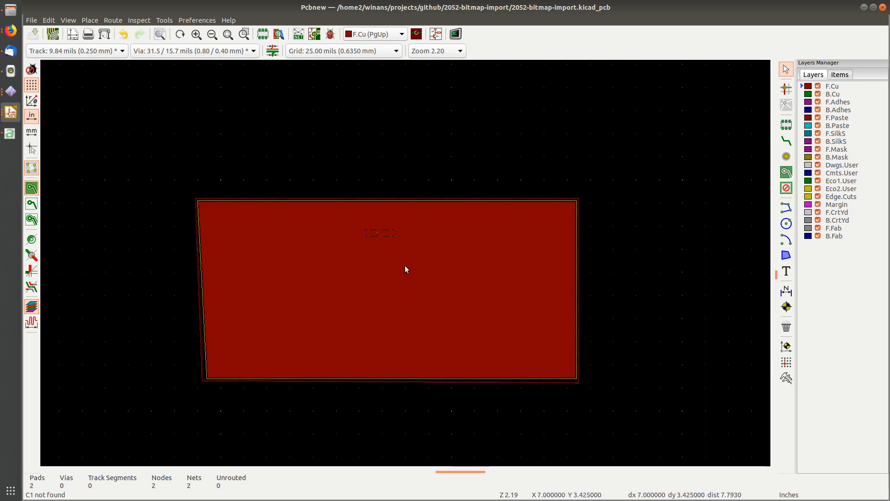
pyautogui.moveTo(420, 296); pyautogui.dragTo(364, 258, button='middle')
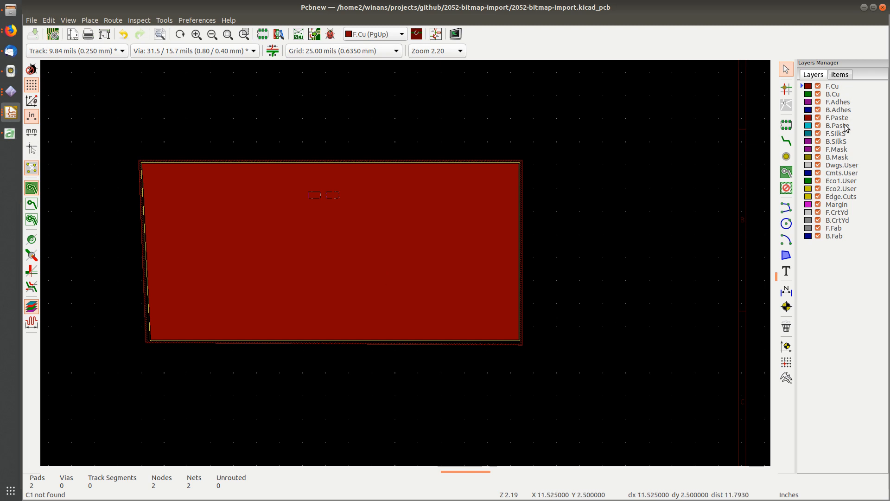
# - Make F.Mask the active layer and examine the leaf and C1 pad mask openings over the copper zone
pyautogui.click(842, 151)
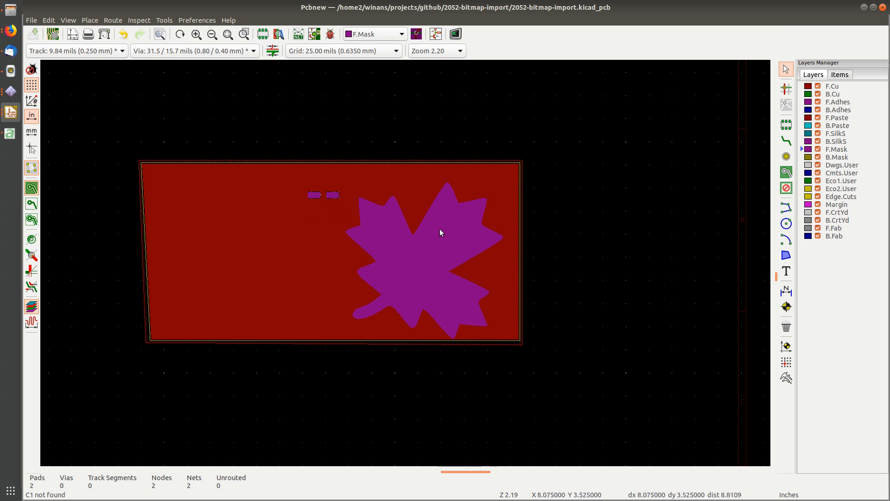
pyautogui.scroll(2, 350, 203)
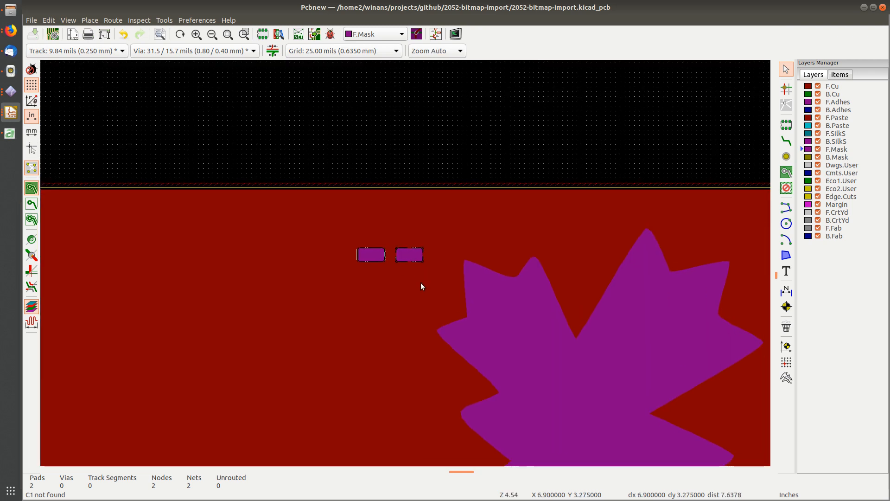
pyautogui.scroll(1, 373, 196)
pyautogui.scroll(-2, 405, 263)
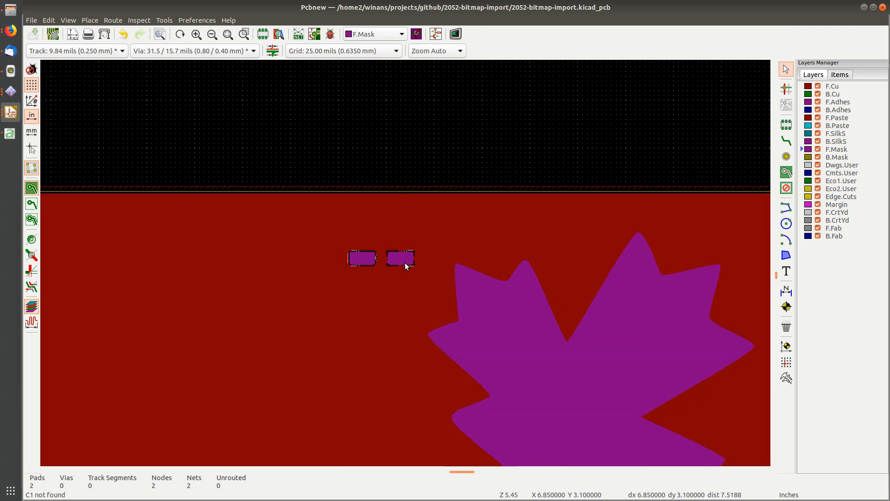
pyautogui.moveTo(580, 393); pyautogui.dragTo(512, 226, button='middle')
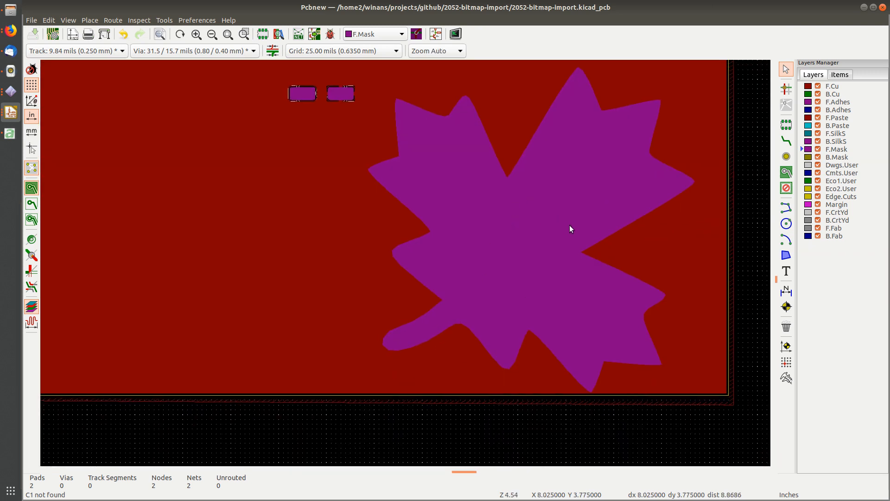
# - Open the board's 3D view and examine the exposed copper leaf and capacitor from several angles
pyautogui.hotkey('alt', '3')
pyautogui.scroll(5, 541, 283)
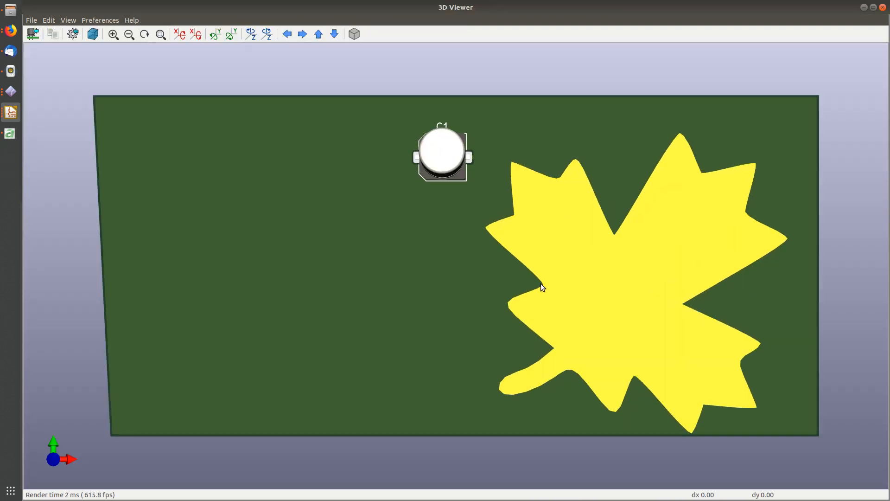
pyautogui.moveTo(580, 315); pyautogui.dragTo(538, 204)
pyautogui.scroll(-1, 544, 298)
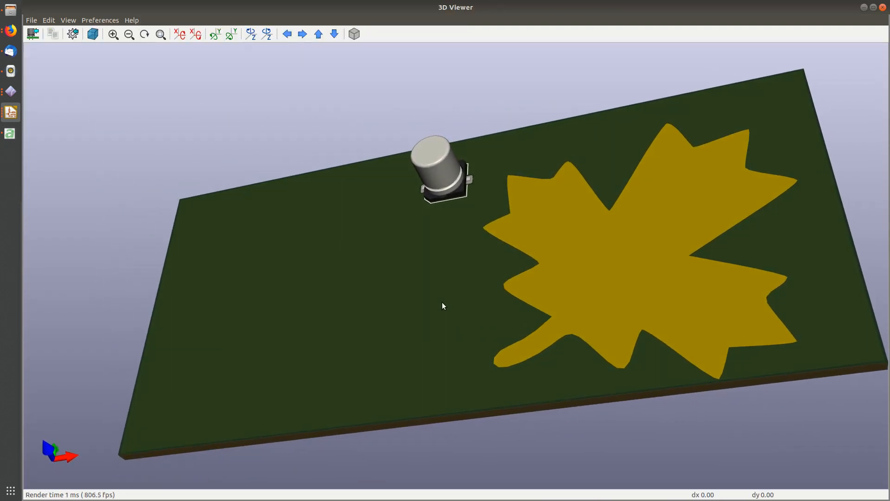
pyautogui.scroll(-4, 590, 295)
pyautogui.moveTo(570, 268); pyautogui.dragTo(533, 240)
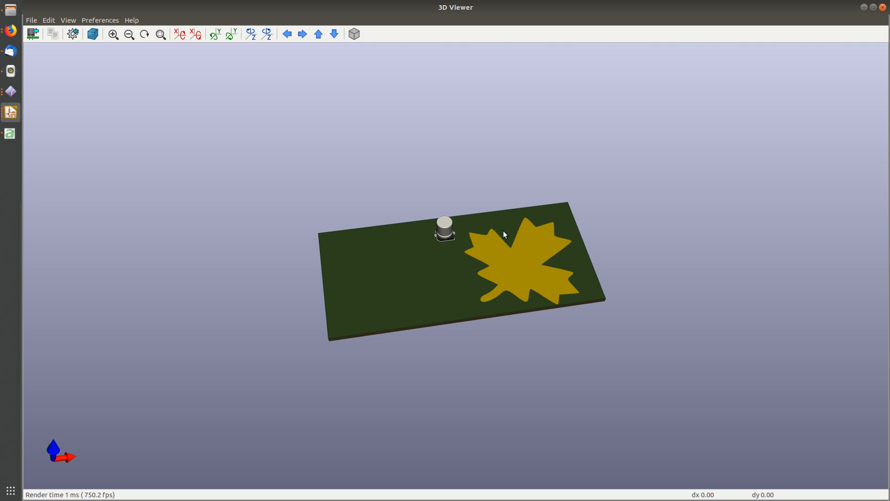
pyautogui.moveTo(442, 283); pyautogui.dragTo(504, 265)
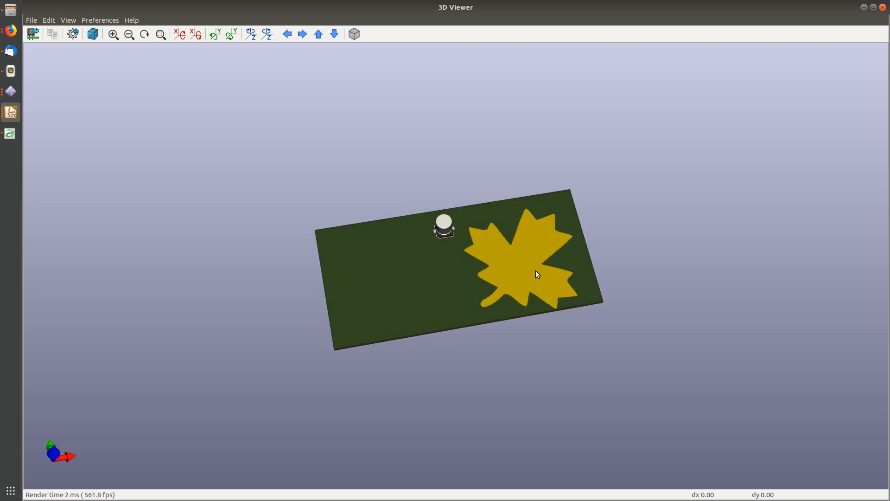
pyautogui.scroll(4, 537, 274)
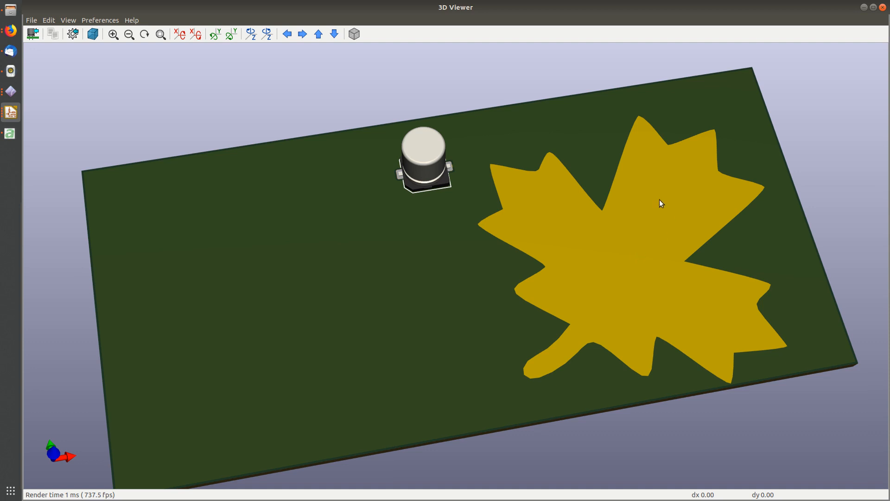
pyautogui.scroll(-2, 644, 260)
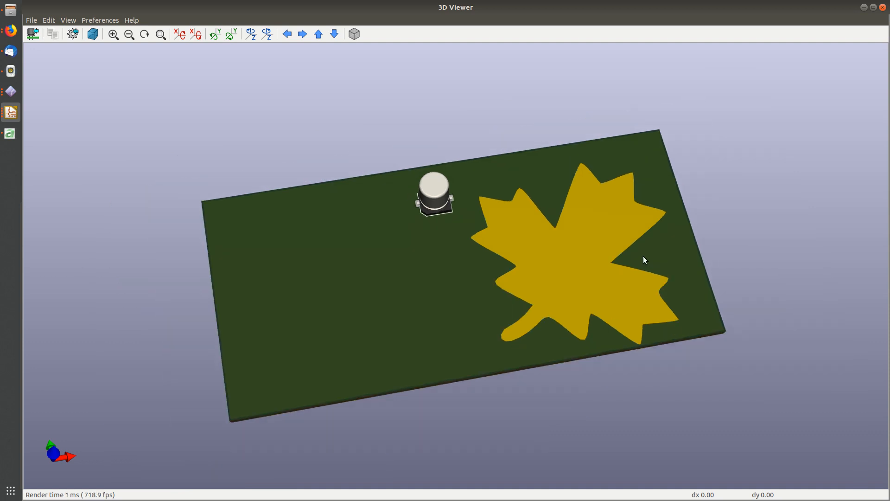
# - Return to Pcbnew, route an F.Cu track from C1's VCC pad across the leaf to about X 8.55, Y 4.45 in, and save
pyautogui.hotkey('alt', 'Tab')
pyautogui.scroll(-2, 631, 252)
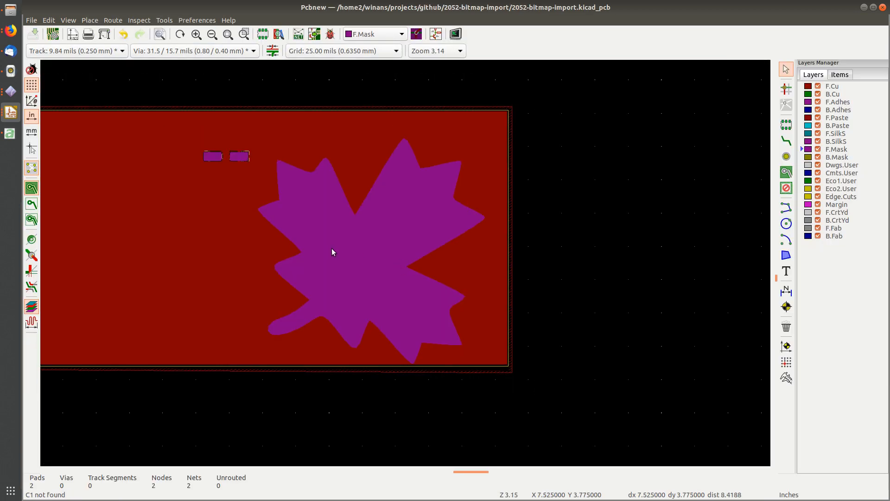
pyautogui.click(786, 140)
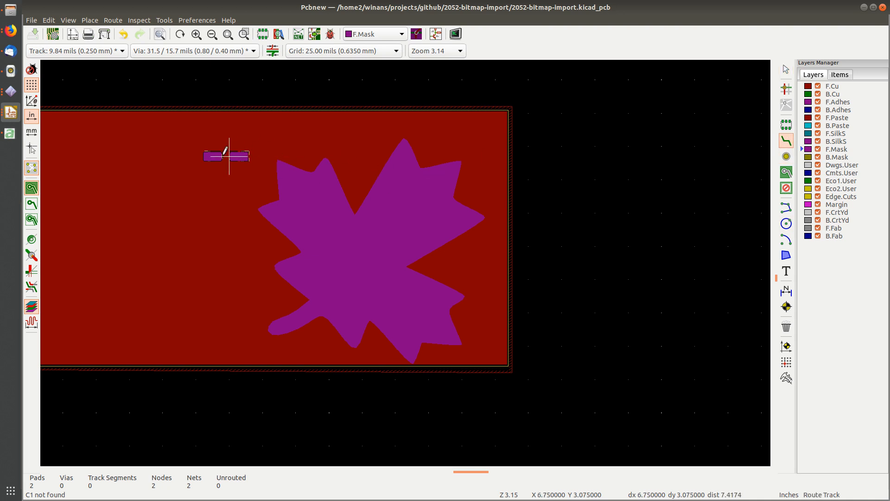
pyautogui.click(212, 157)
pyautogui.click(410, 238)
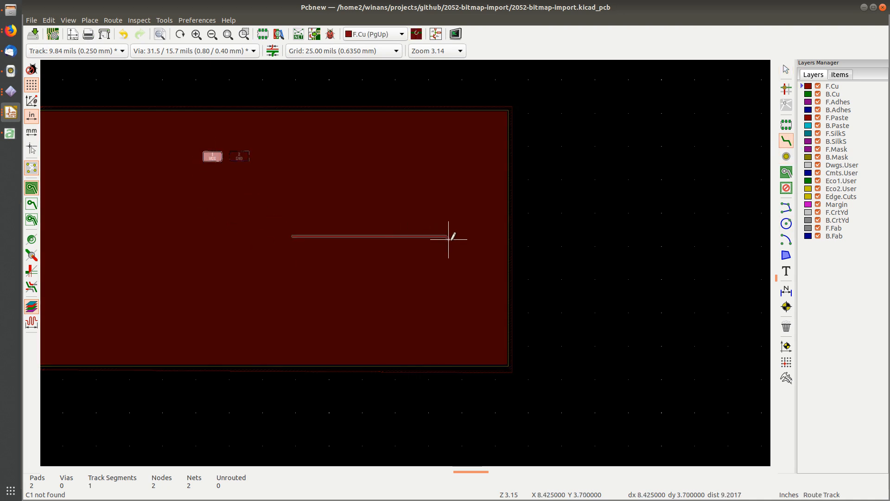
pyautogui.click(468, 283)
pyautogui.click(468, 338)
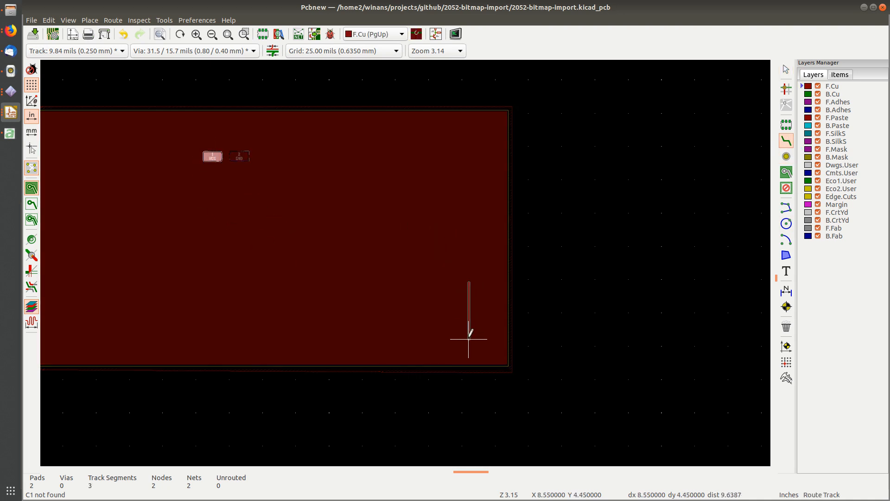
pyautogui.click(469, 339)
pyautogui.press('Escape')
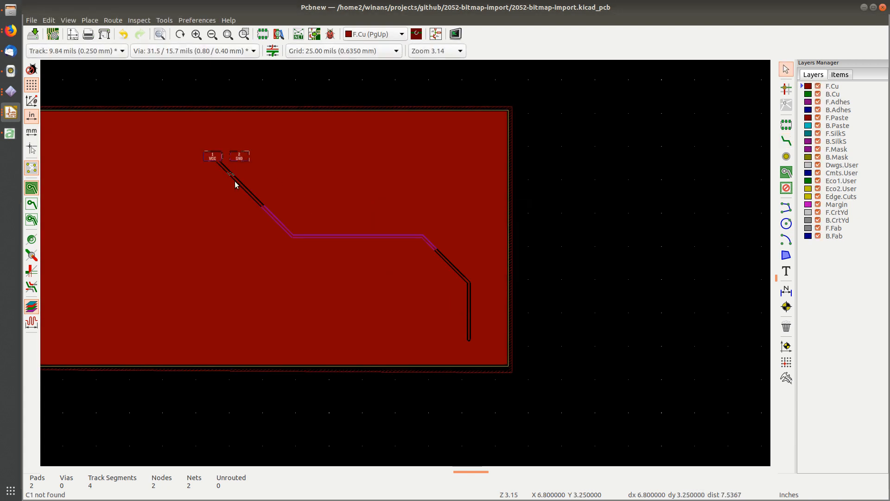
pyautogui.hotkey('ctrl', 's')
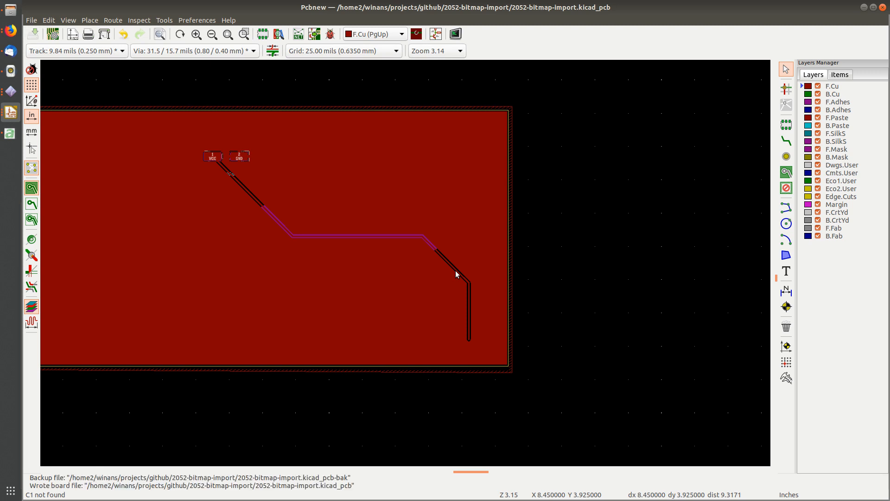
# - Open the 3D view again and examine the routed track where it crosses the exposed leaf
pyautogui.hotkey('alt', '3')
pyautogui.scroll(5, 518, 291)
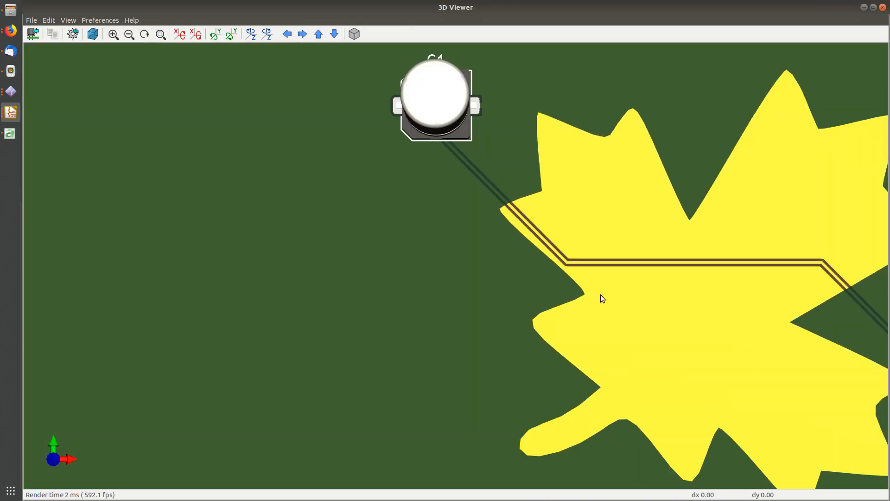
# - Inspect the leaf artwork in the 3D view of the board, and return to the Pcbnew board layout
pyautogui.moveTo(468, 246); pyautogui.dragTo(360, 217, button='middle')
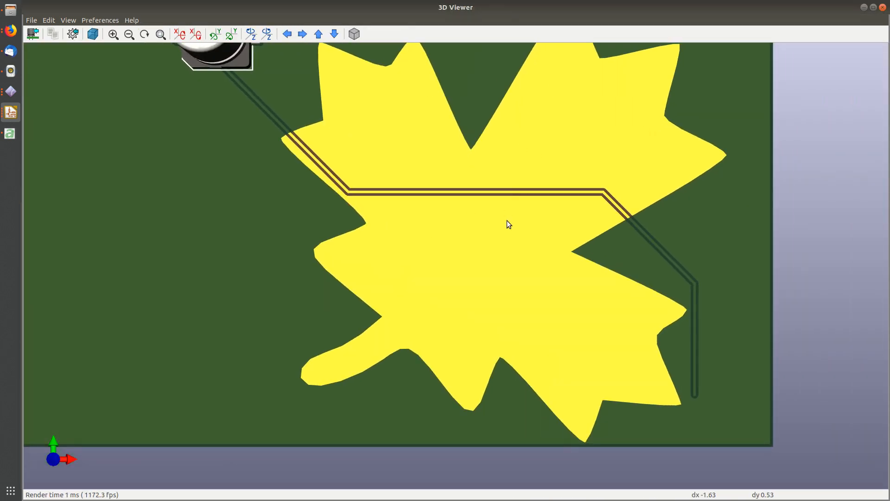
pyautogui.scroll(-3, 508, 225)
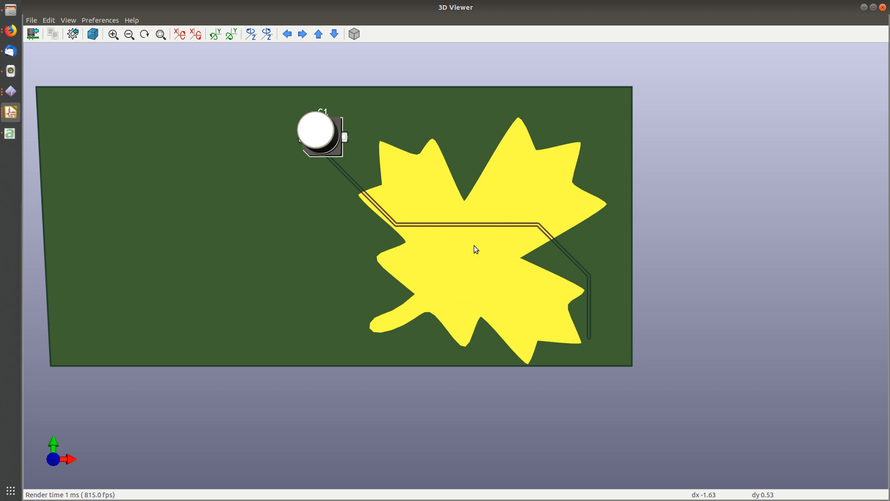
pyautogui.hotkey('alt', 'Tab')
pyautogui.scroll(-2, 498, 255)
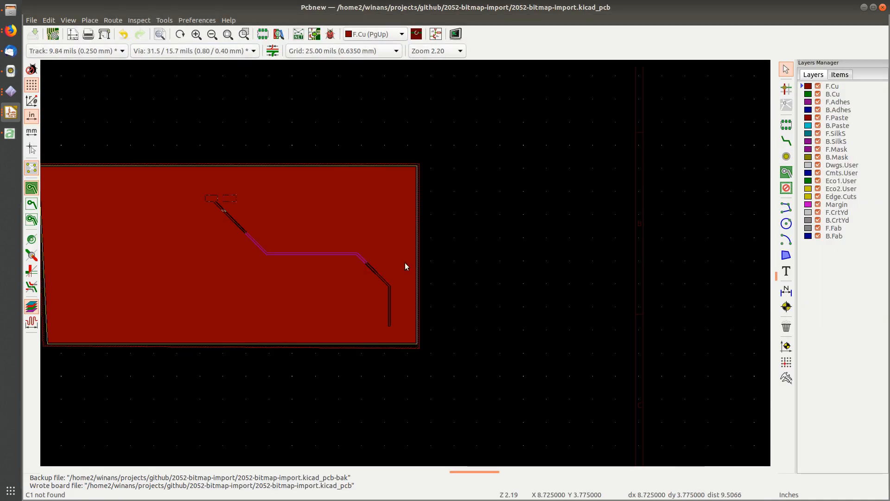
pyautogui.moveTo(274, 263); pyautogui.dragTo(379, 261, button='middle')
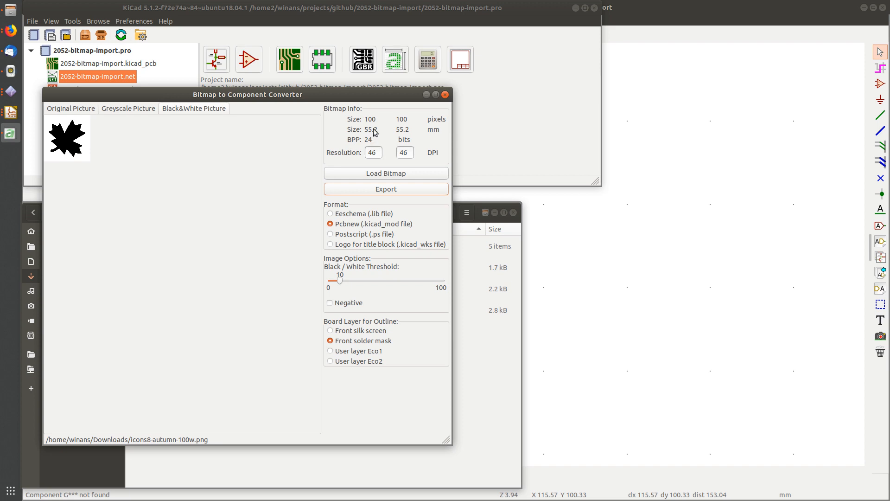
# - Set the leaf bitmap's resolution to 250 by 250 DPI and its outline's board layer to front silk screen
pyautogui.moveTo(378, 152); pyautogui.dragTo(362, 156)
pyautogui.write('250')
pyautogui.moveTo(406, 153); pyautogui.dragTo(396, 156)
pyautogui.write('250')
pyautogui.press('BackSpace')
pyautogui.press('BackSpace')
pyautogui.write('62')
pyautogui.press('BackSpace')
pyautogui.write('0')
pyautogui.press('BackSpace')
pyautogui.press('BackSpace')
pyautogui.write('58')
pyautogui.press('BackSpace')
pyautogui.write('0')
pyautogui.click(356, 331)
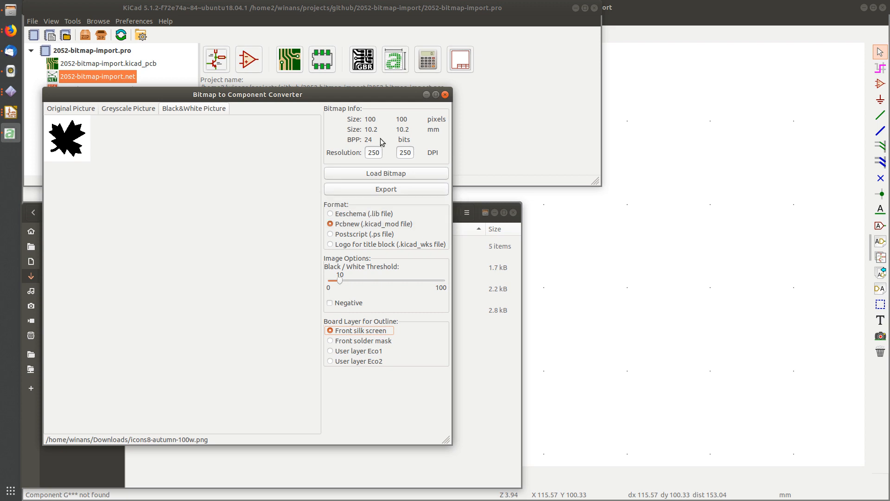
# - Export the leaf as a Pcbnew footprint, replacing the existing icon8-autumn-1.kicad_mod file
pyautogui.click(376, 189)
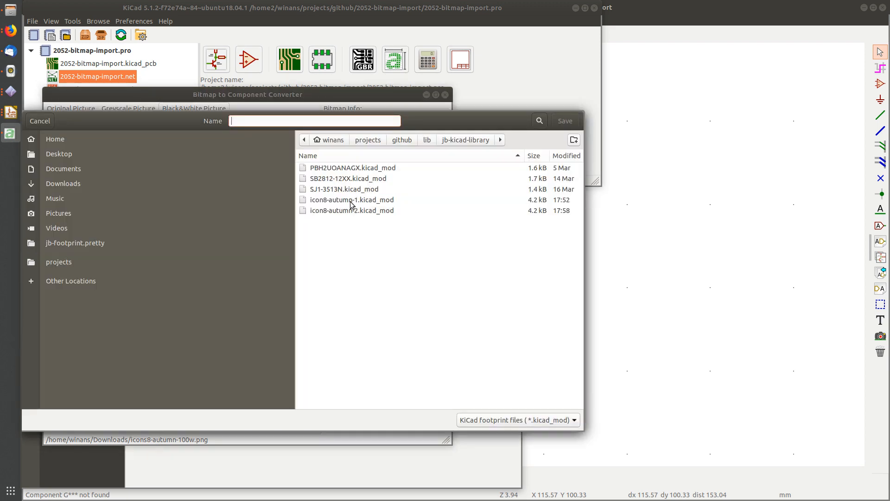
pyautogui.doubleClick(377, 201)
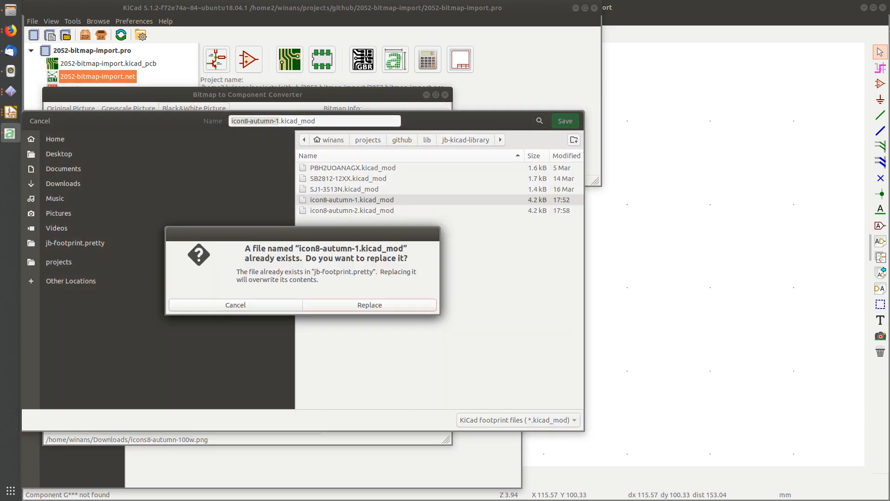
pyautogui.click(379, 305)
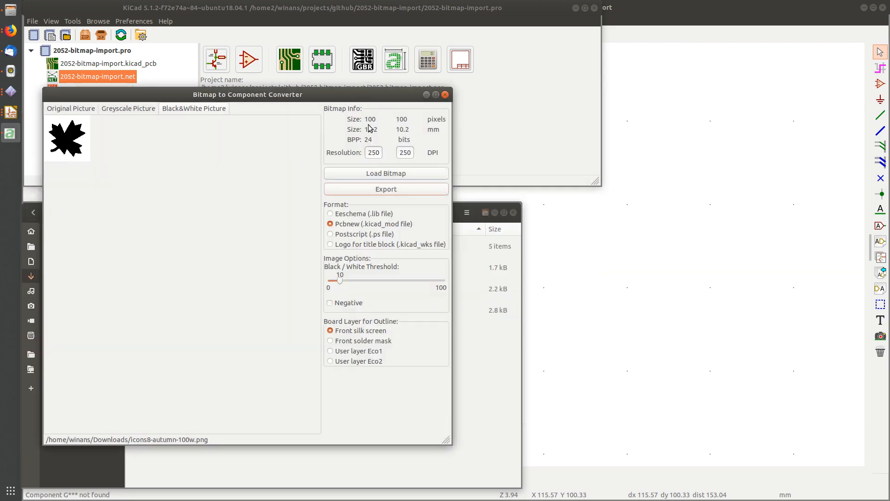
# - Switch from the Bitmap to Component Converter to Pcbnew and open the Footprint Editor
pyautogui.click(646, 34)
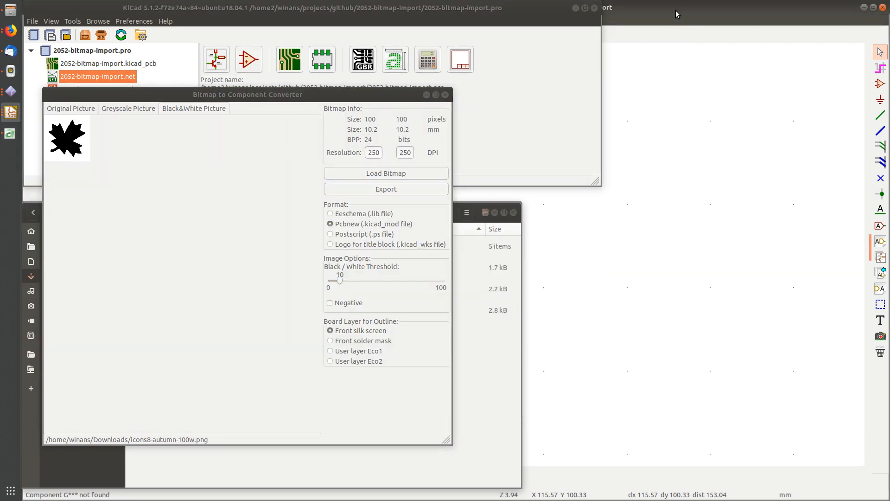
pyautogui.click(675, 10)
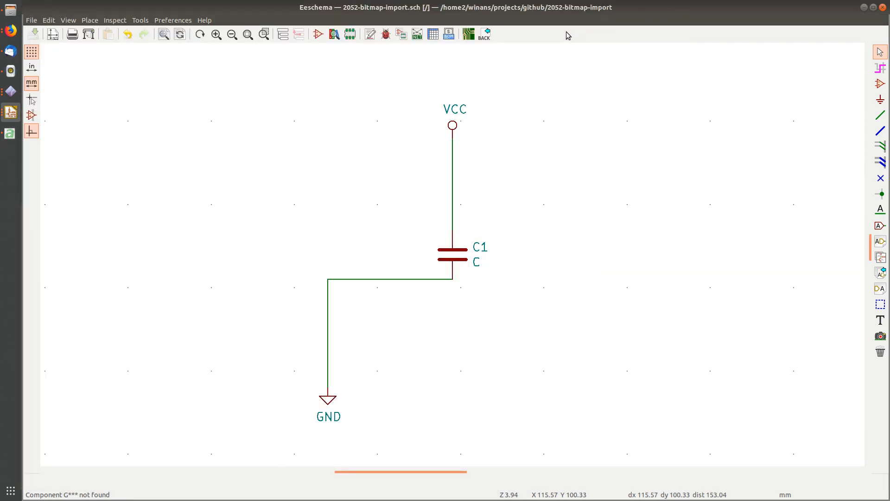
pyautogui.middleClick(671, 8)
pyautogui.click(660, 13)
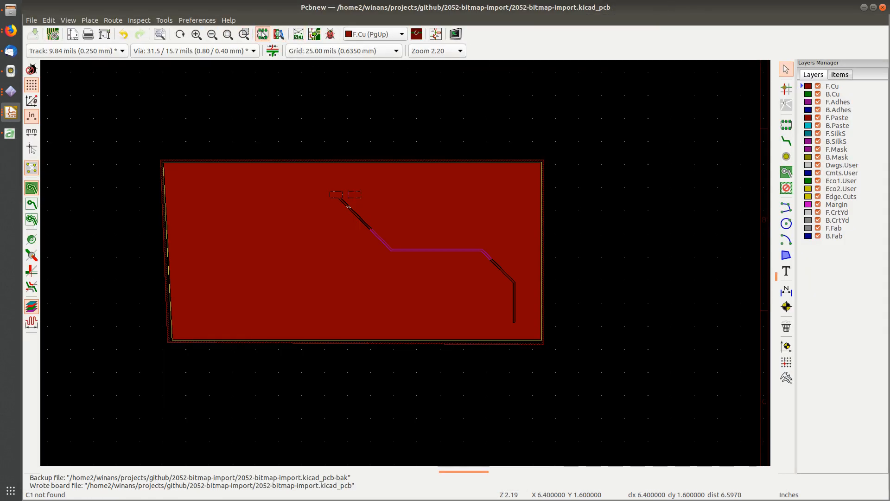
pyautogui.click(262, 35)
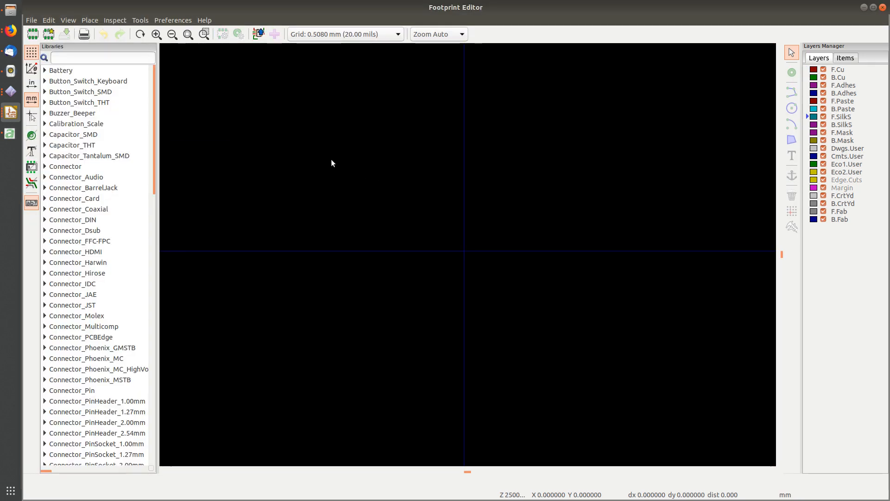
# - Filter the footprint libraries by icon8, and clear the filter again
pyautogui.click(118, 59)
pyautogui.write('icon')
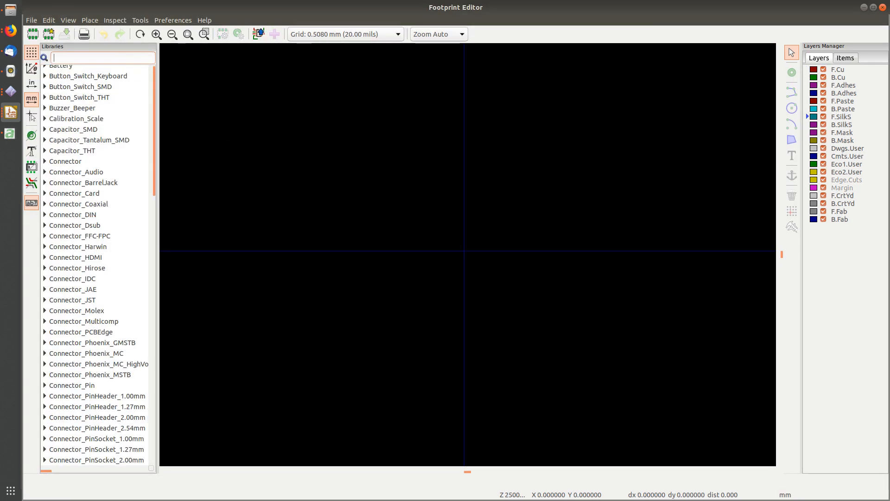
pyautogui.write('8')
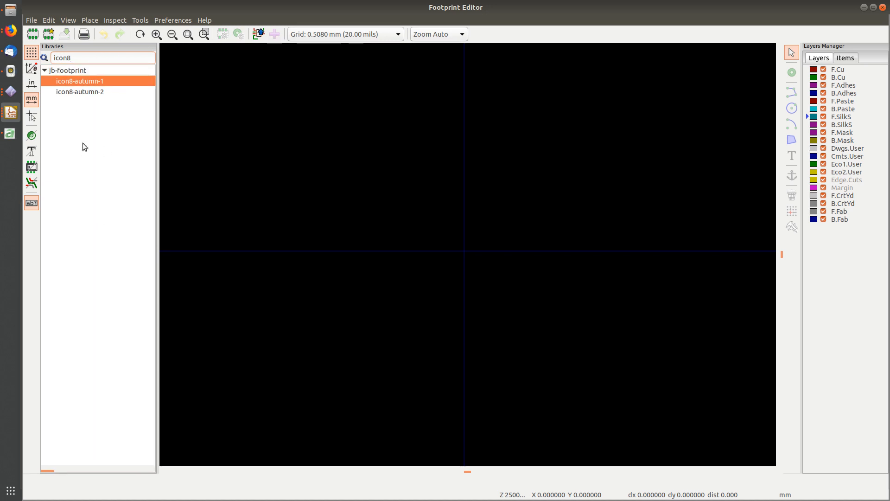
pyautogui.press('BackSpace')
pyautogui.press('BackSpace')
pyautogui.press('BackSpace')
pyautogui.press('BackSpace')
pyautogui.press('BackSpace')
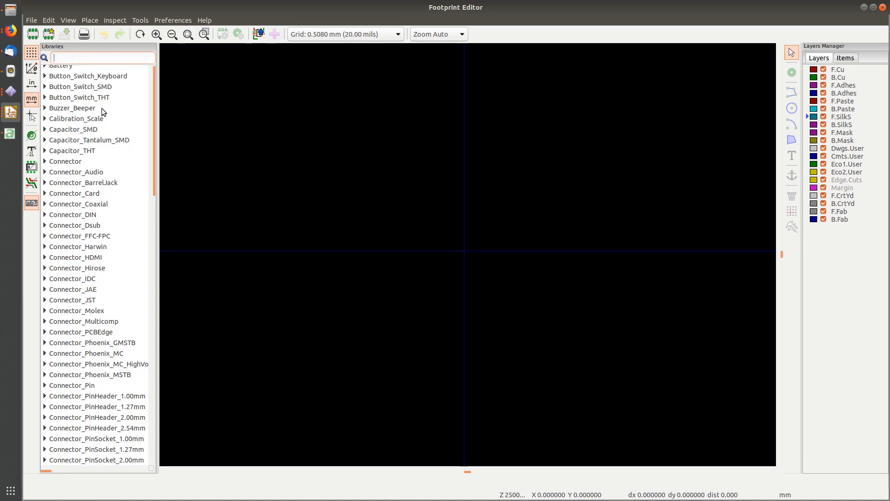
# - Browse the unfiltered footprint library list and the contents of Button_Switch_SMD, and collapse that library again
pyautogui.scroll(-5, 102, 120)
pyautogui.scroll(6, 102, 120)
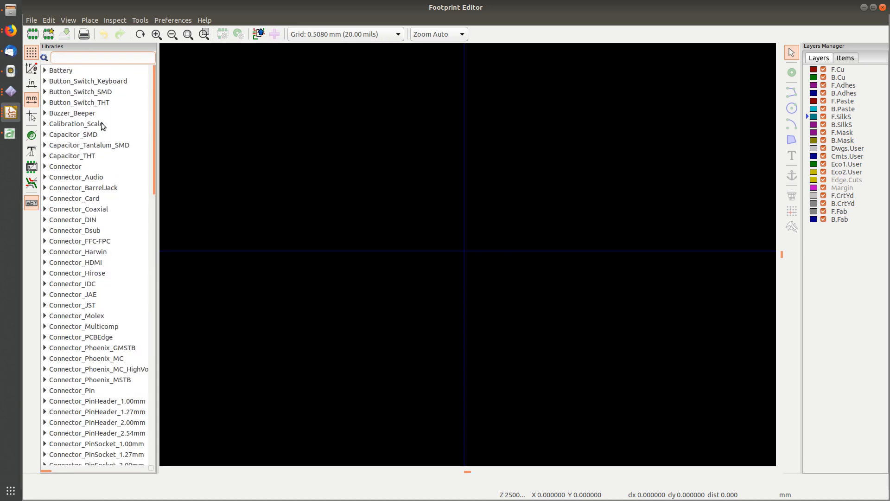
pyautogui.click(45, 92)
pyautogui.scroll(-4, 65, 139)
pyautogui.scroll(4, 65, 139)
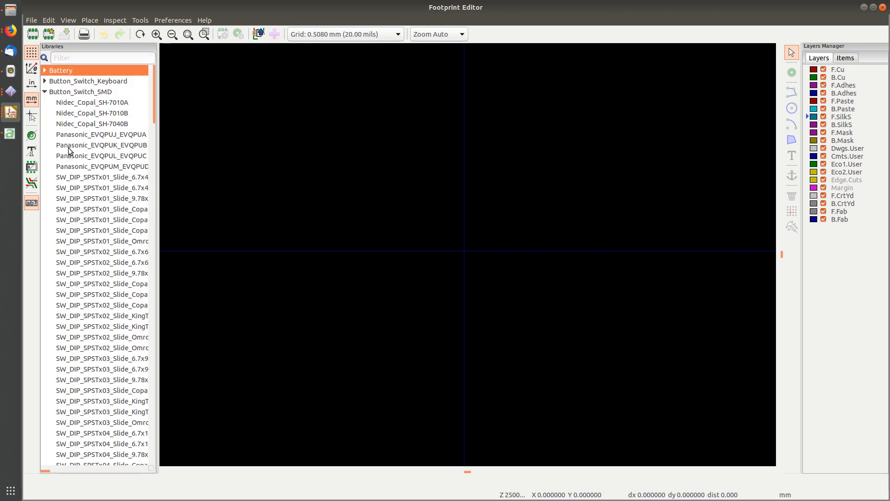
pyautogui.click(45, 92)
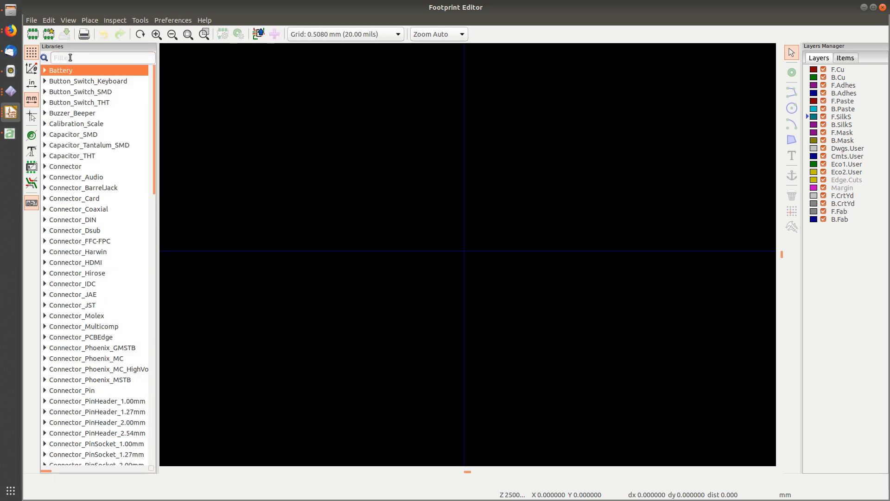
# - Filter the footprint libraries by icon8 and open the icon8-autumn-1 footprint from jb-footprint
pyautogui.click(71, 57)
pyautogui.write('icon8')
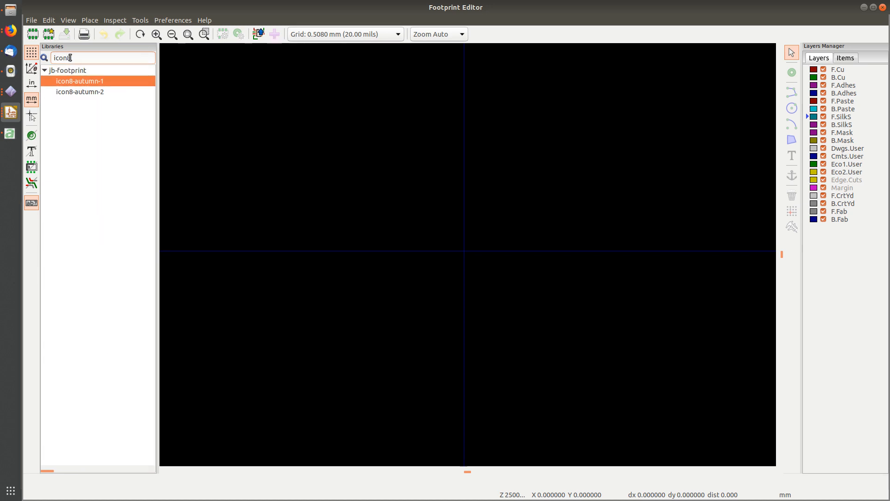
pyautogui.doubleClick(96, 82)
pyautogui.scroll(-3, 468, 254)
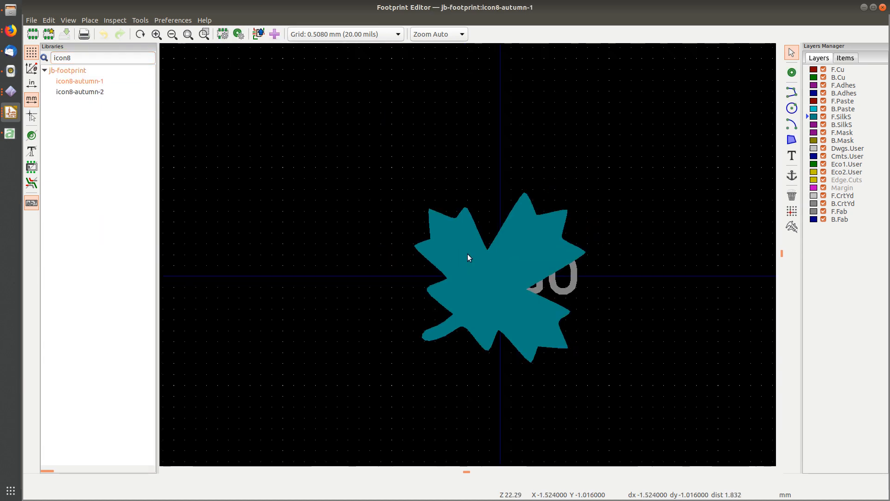
pyautogui.moveTo(474, 256); pyautogui.dragTo(397, 259, button='middle')
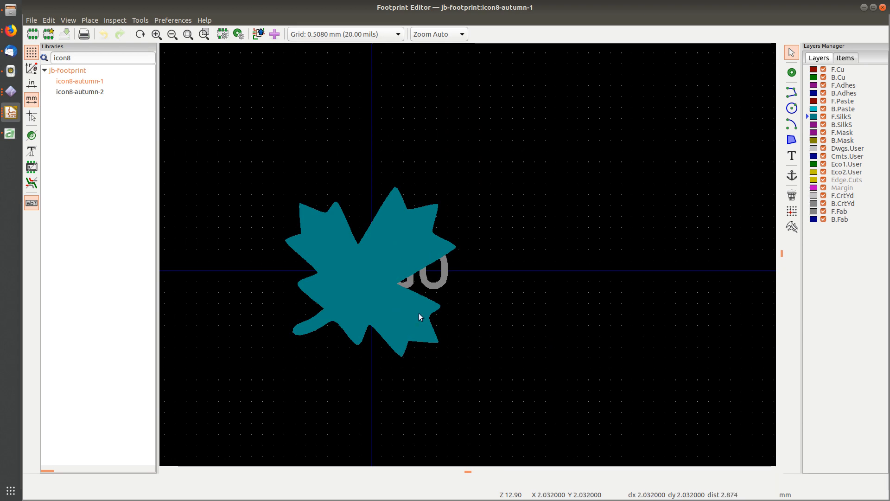
# - Measure the leaf's height from its lowest point to its highest tip
pyautogui.click(792, 226)
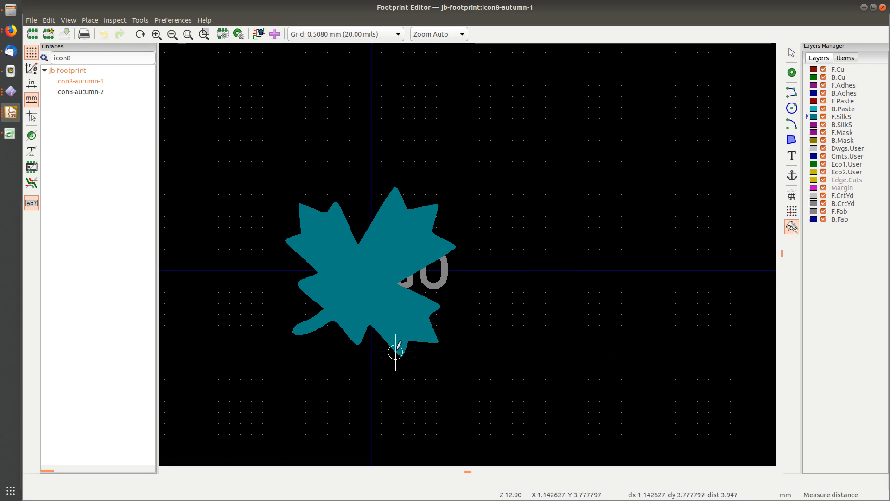
pyautogui.click(401, 355)
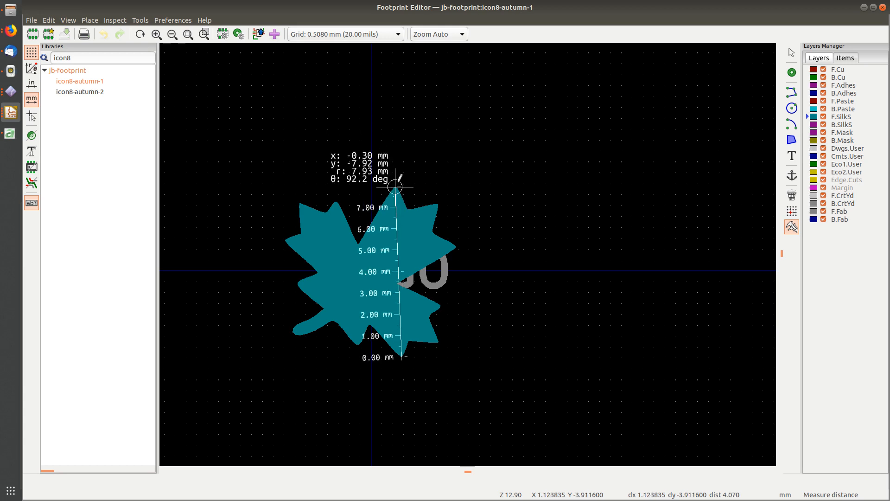
pyautogui.press('Escape')
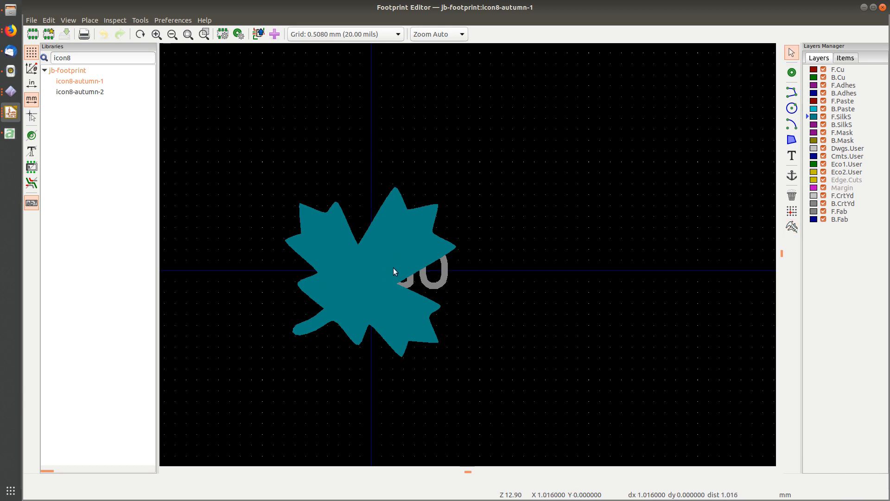
# - Move the LOGO value text from behind the leaf to the empty area above it
pyautogui.moveTo(413, 288); pyautogui.dragTo(391, 269, button='middle')
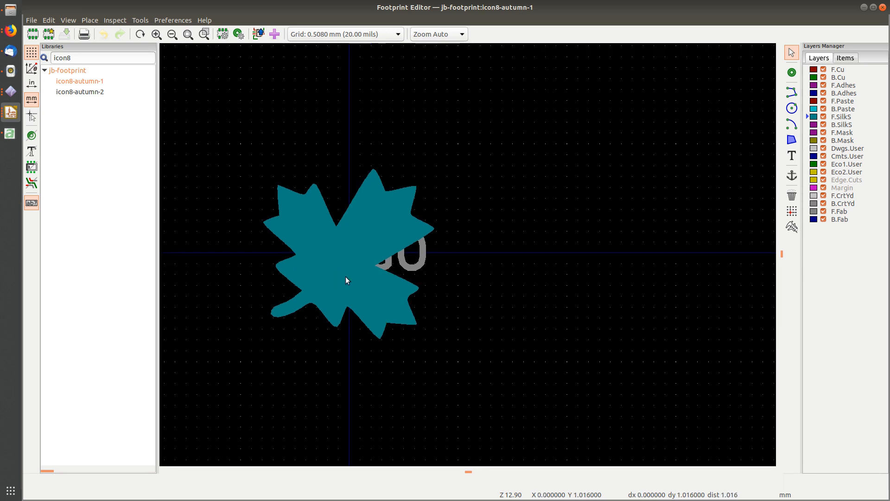
pyautogui.click(421, 264)
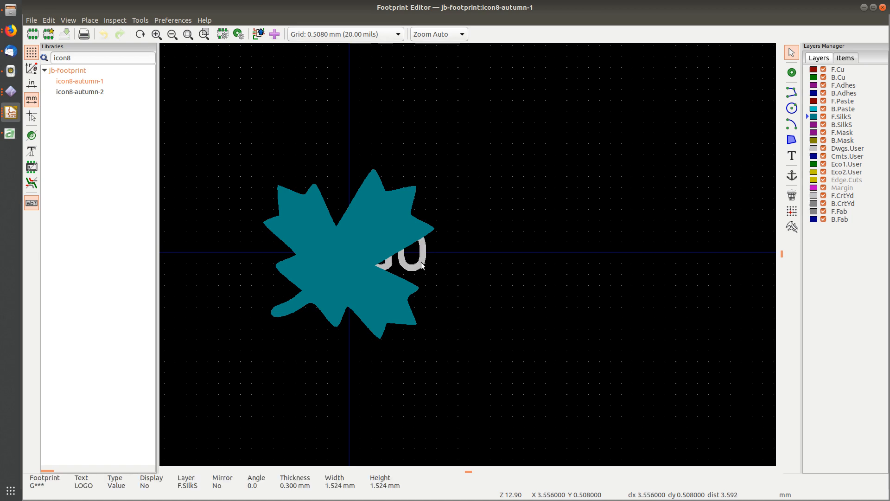
pyautogui.press('m')
pyautogui.click(360, 81)
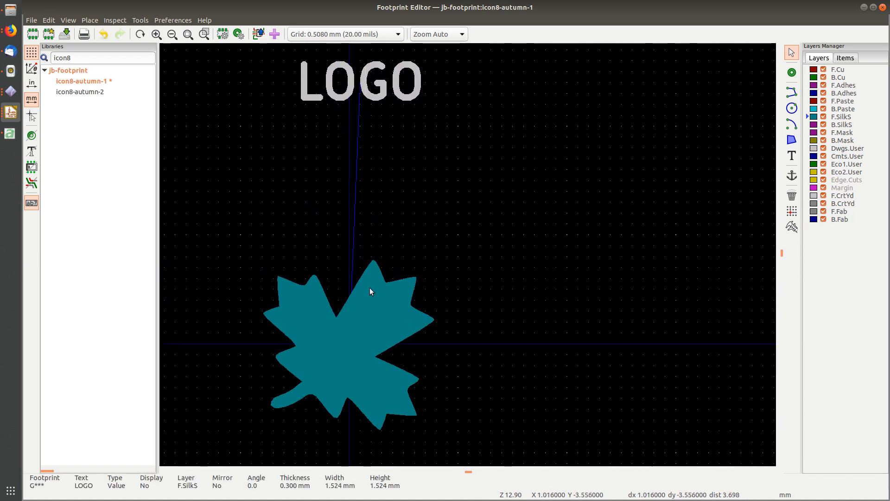
# - Try to select the reference text G*** at the leaf's center and access its editing commands
pyautogui.rightClick(344, 346)
pyautogui.click(344, 347)
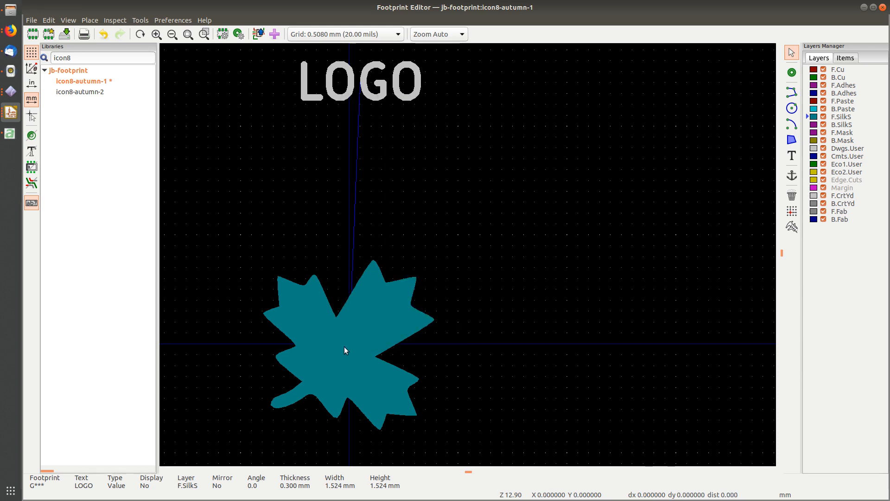
pyautogui.click(344, 348)
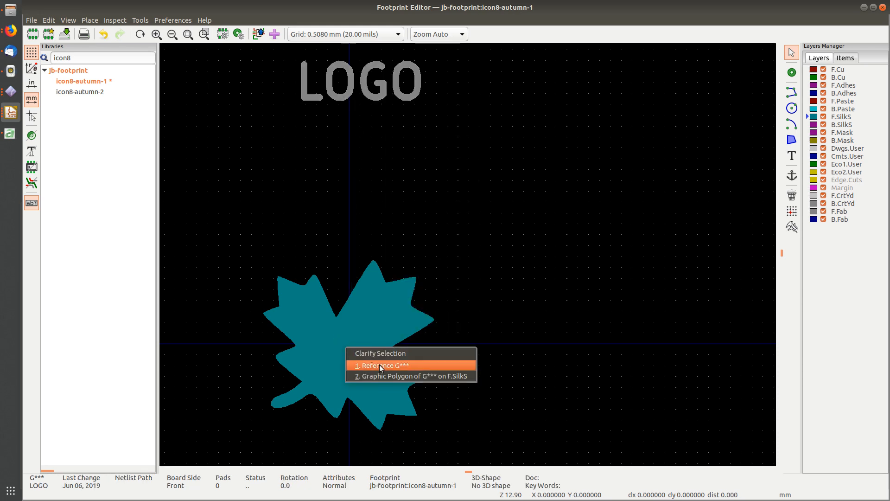
pyautogui.click(380, 364)
pyautogui.rightClick(344, 344)
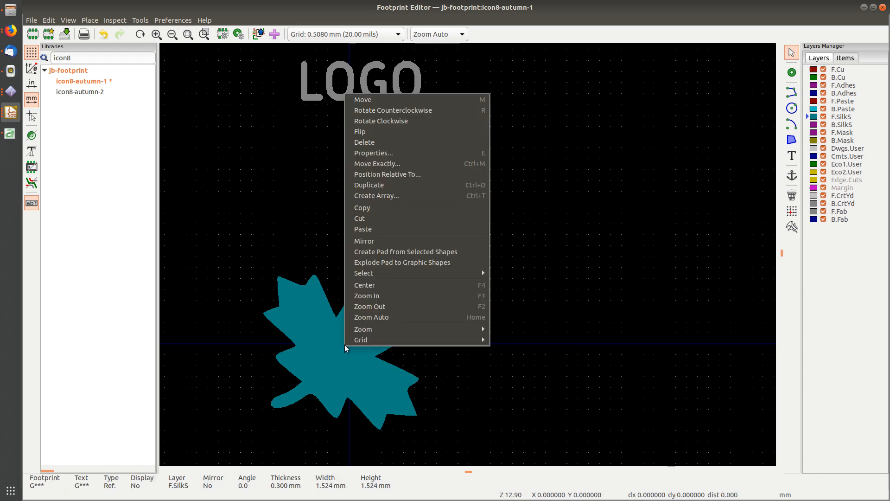
pyautogui.click(347, 346)
pyautogui.rightClick(352, 343)
pyautogui.click(352, 340)
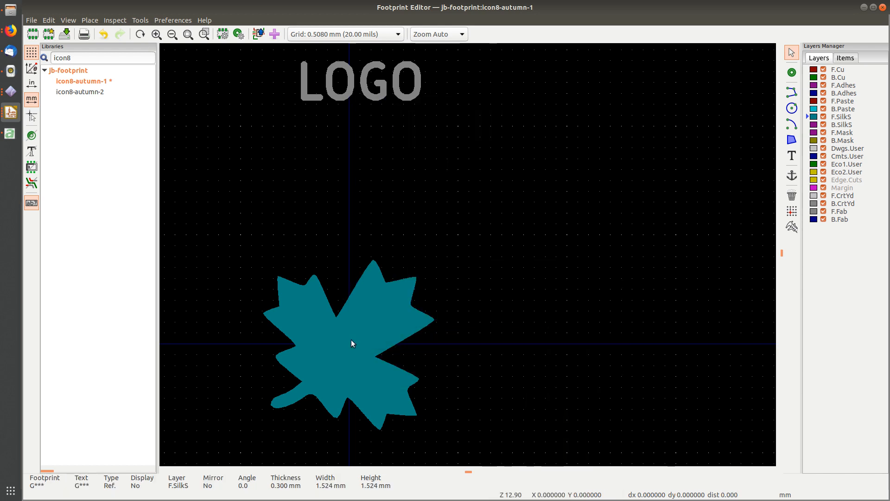
pyautogui.rightClick(334, 327)
pyautogui.click(337, 330)
pyautogui.rightClick(343, 369)
pyautogui.click(336, 350)
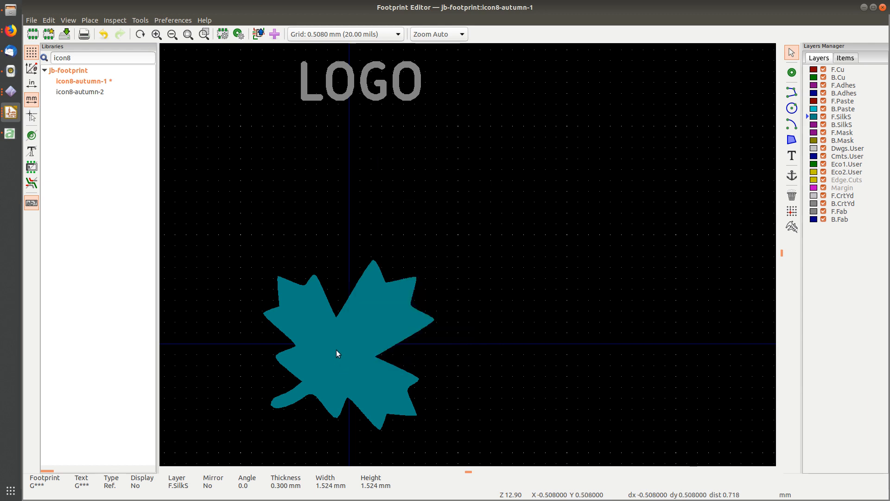
pyautogui.rightClick(344, 345)
pyautogui.click(354, 347)
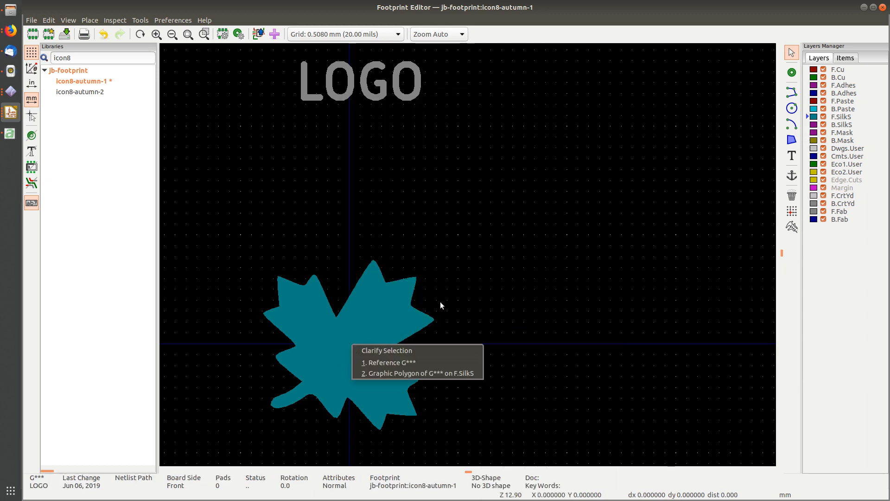
pyautogui.click(402, 363)
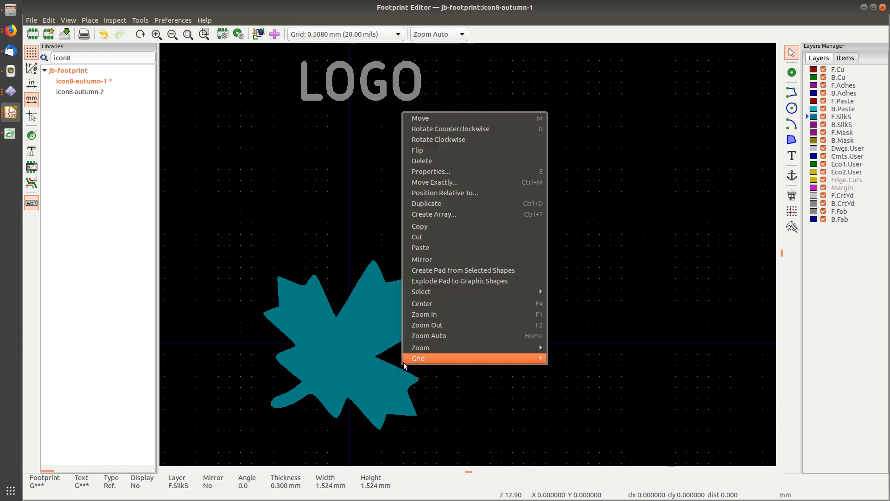
pyautogui.click(360, 347)
# - Try to pick the reference text G*** behind the leaf from several points on the leaf
pyautogui.moveTo(500, 253); pyautogui.dragTo(304, 400)
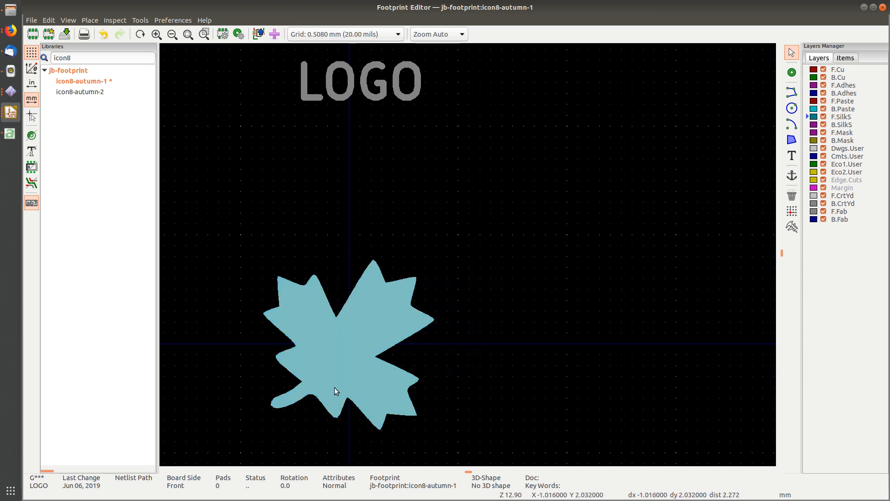
pyautogui.rightClick(345, 344)
pyautogui.press('Escape')
pyautogui.press('Escape')
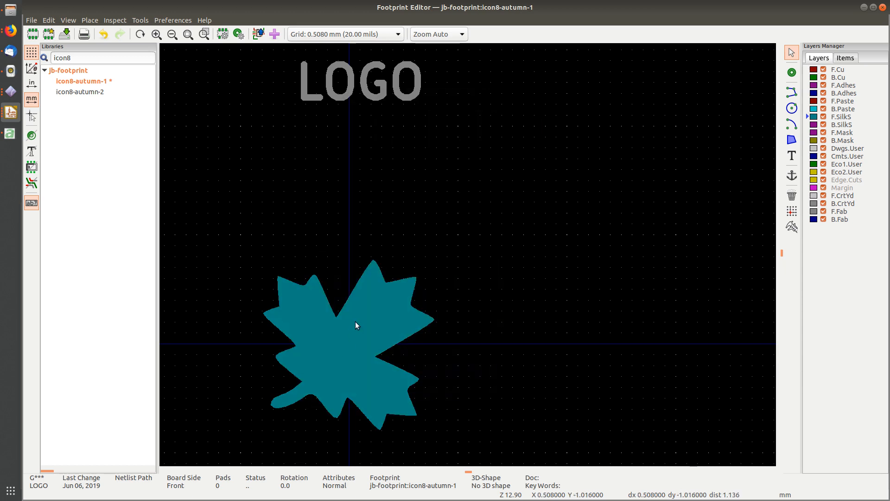
pyautogui.click(365, 327)
pyautogui.press('Escape')
pyautogui.rightClick(373, 304)
pyautogui.press('Escape')
pyautogui.press('Escape')
pyautogui.rightClick(405, 285)
pyautogui.press('Escape')
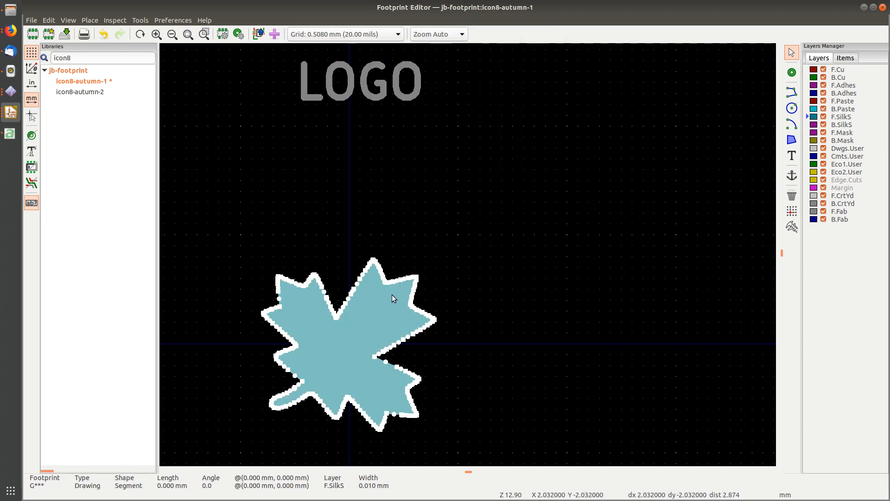
# - Move the leaf polygon aside to the right and place the reference text G*** just below the LOGO text
pyautogui.moveTo(392, 299); pyautogui.dragTo(653, 246)
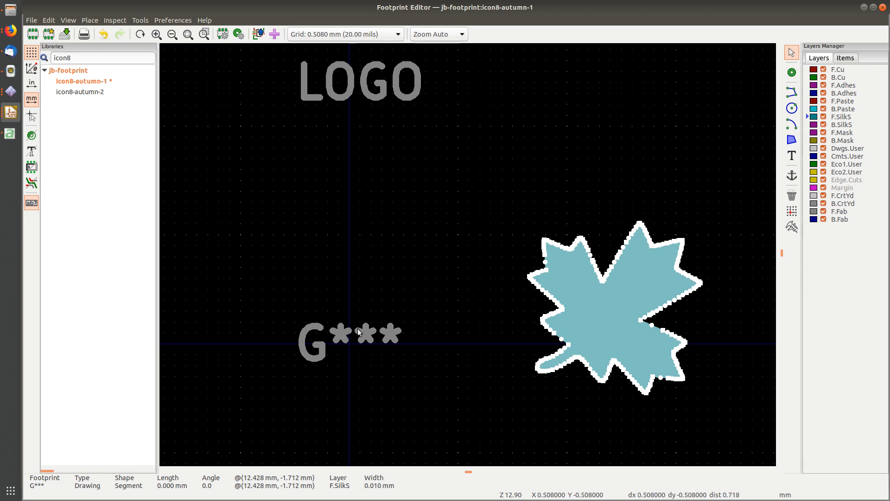
pyautogui.rightClick(337, 334)
pyautogui.press('Escape')
pyautogui.click(315, 359)
pyautogui.moveTo(314, 361); pyautogui.dragTo(325, 155)
# - Move the leaf polygon back to its place around the origin and deselect it
pyautogui.click(624, 304)
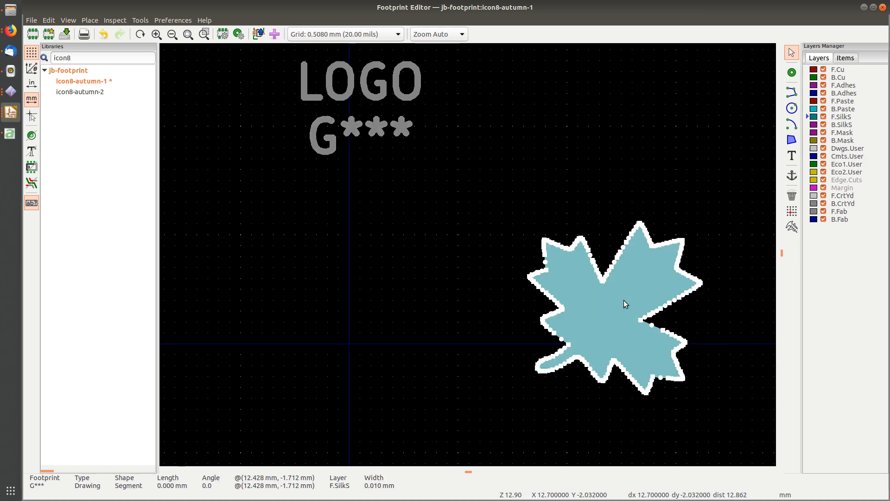
pyautogui.moveTo(624, 305); pyautogui.dragTo(366, 338)
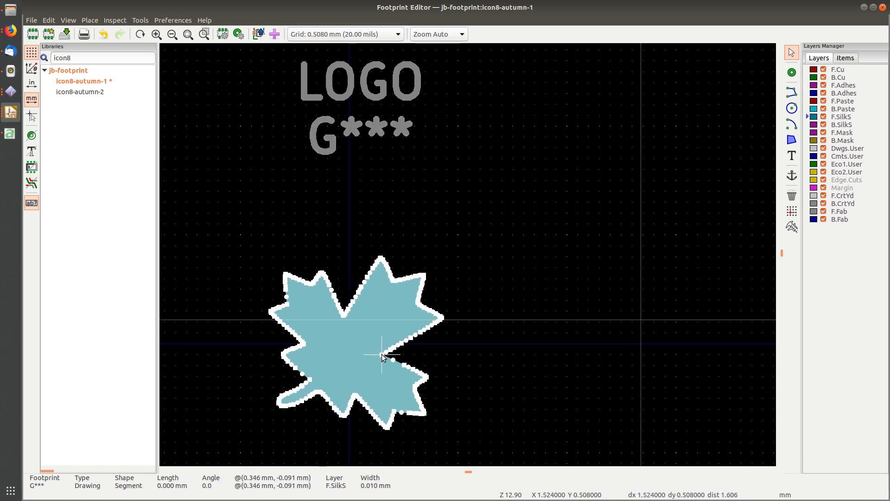
pyautogui.click(492, 320)
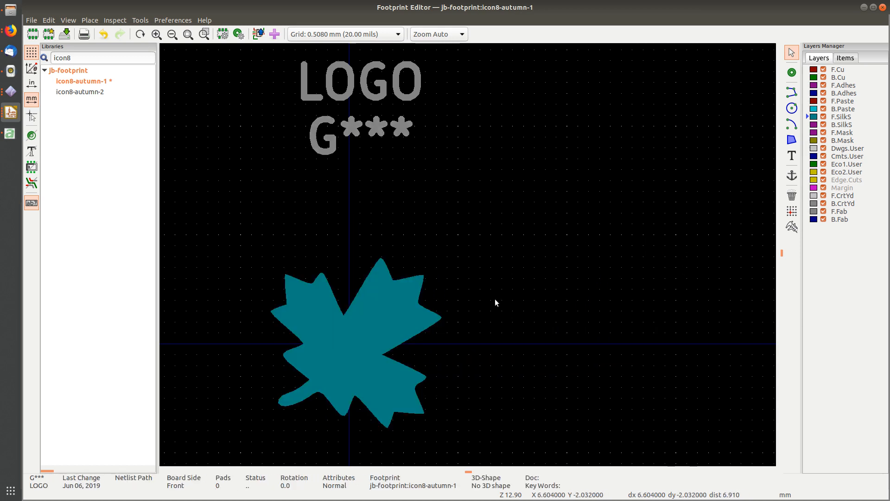
pyautogui.moveTo(488, 325); pyautogui.dragTo(538, 291, button='middle')
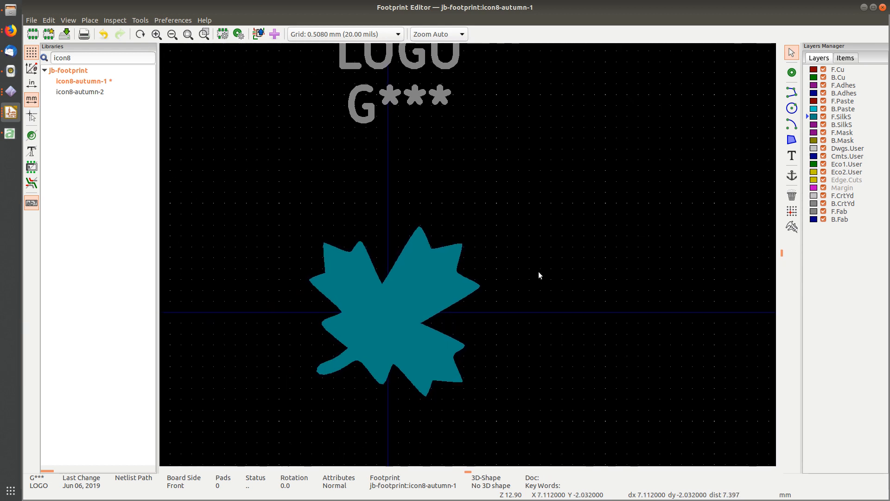
# - Examine the nodes along the leaf polygon's outline up close
pyautogui.click(436, 291)
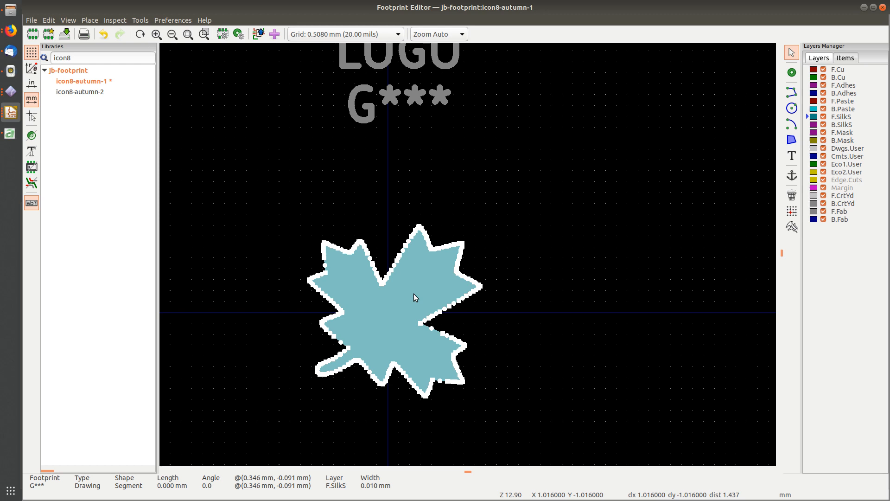
pyautogui.scroll(2, 391, 302)
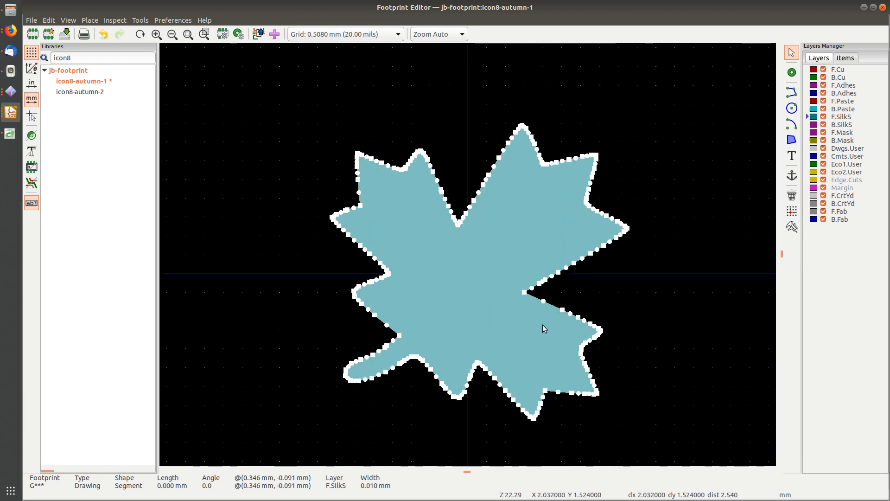
pyautogui.scroll(1, 440, 315)
pyautogui.scroll(-1, 468, 254)
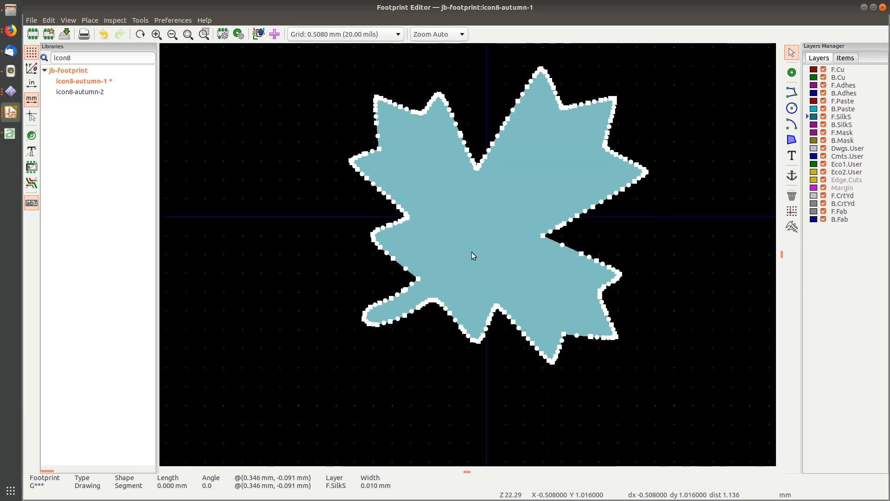
pyautogui.moveTo(482, 227); pyautogui.dragTo(390, 293, button='middle')
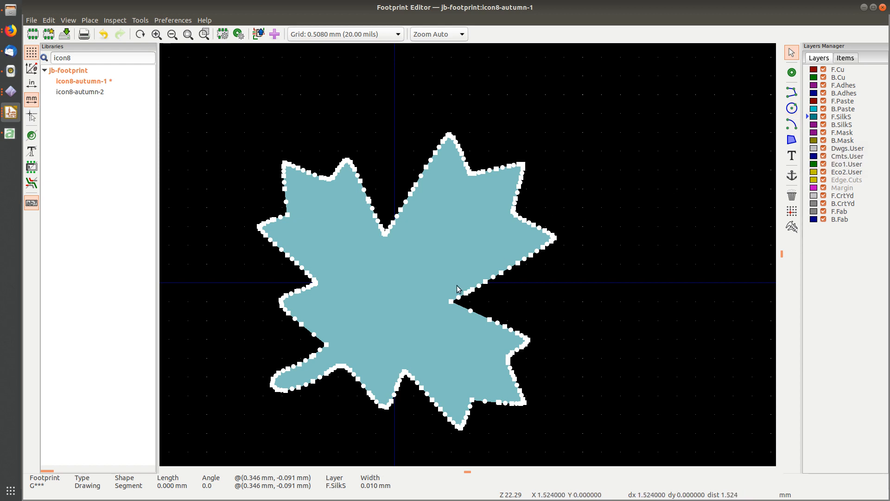
pyautogui.click(582, 273)
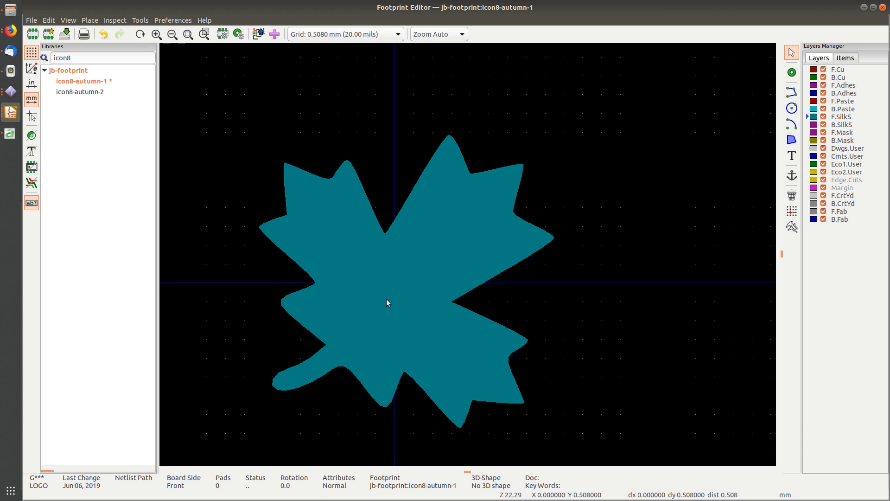
# - Change the leaf polygon's layer to F.Cu in its properties and save the footprint
pyautogui.rightClick(429, 243)
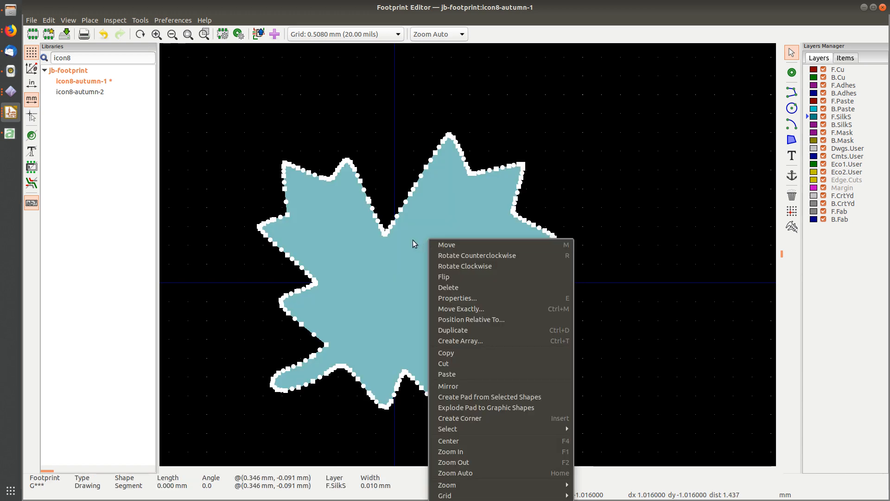
pyautogui.press('Escape')
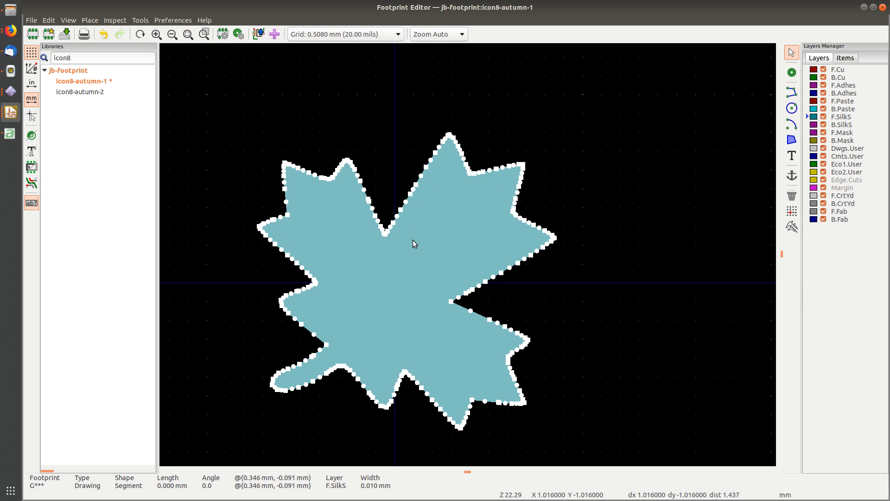
pyautogui.rightClick(454, 227)
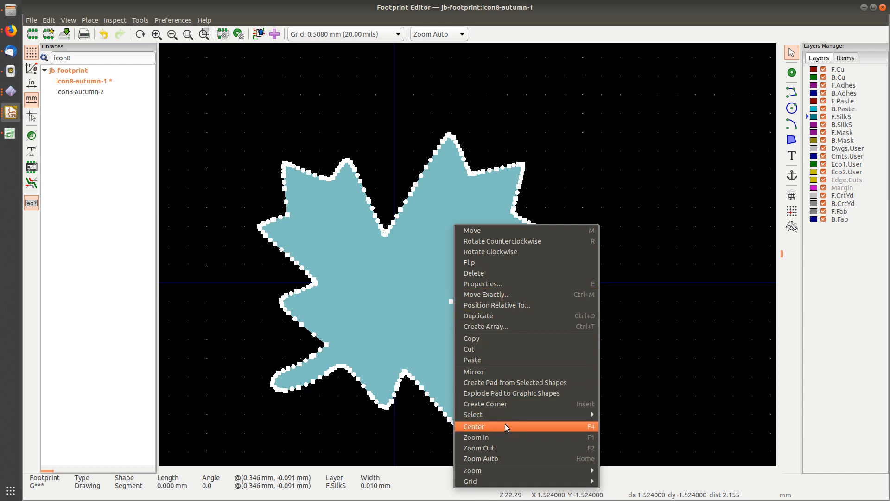
pyautogui.click(491, 284)
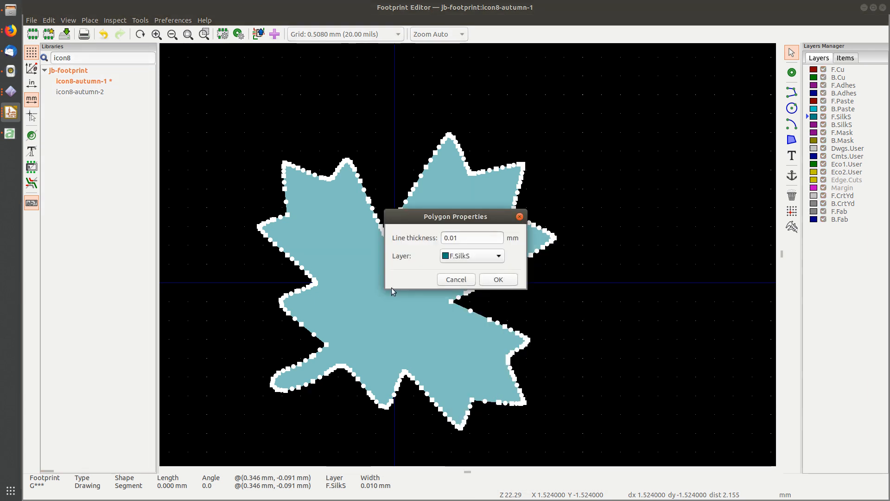
pyautogui.click(470, 255)
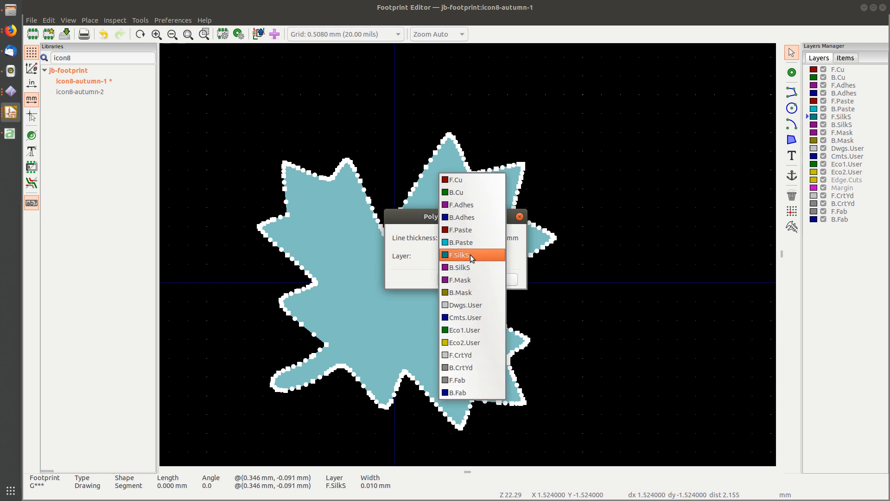
pyautogui.click(461, 180)
pyautogui.click(496, 279)
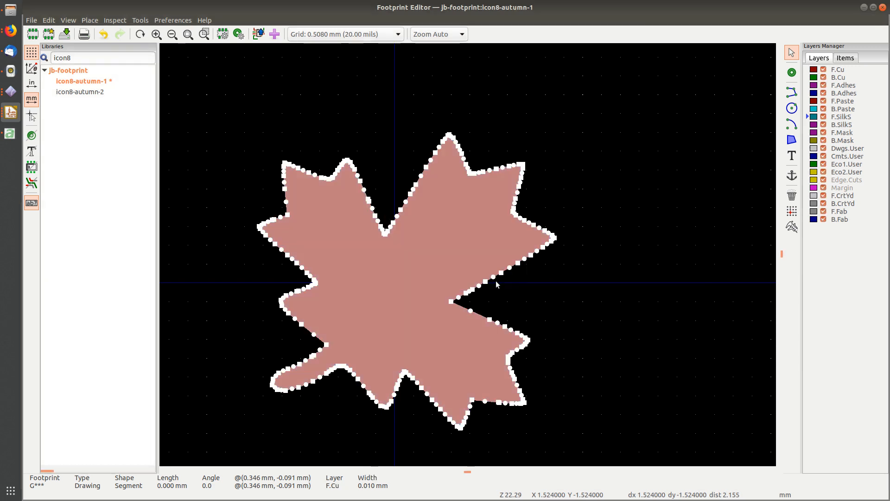
pyautogui.click(620, 216)
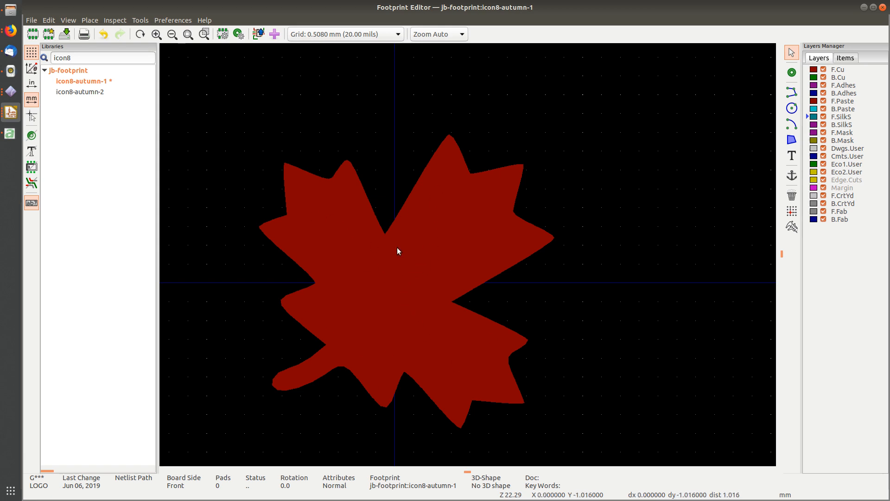
pyautogui.hotkey('ctrl', 's')
# - Switch to the board in Pcbnew, start adding a footprint, and filter the footprint list by icon
pyautogui.hotkey('alt', 'Tab')
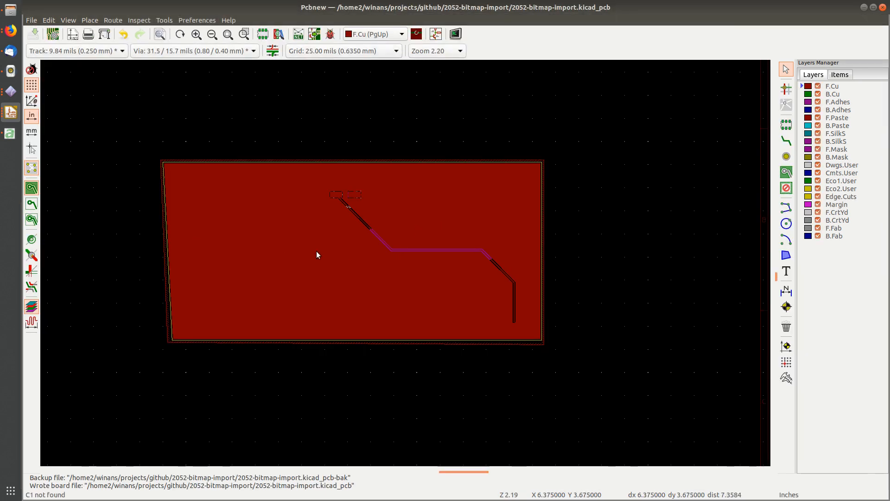
pyautogui.moveTo(311, 264); pyautogui.dragTo(345, 242, button='middle')
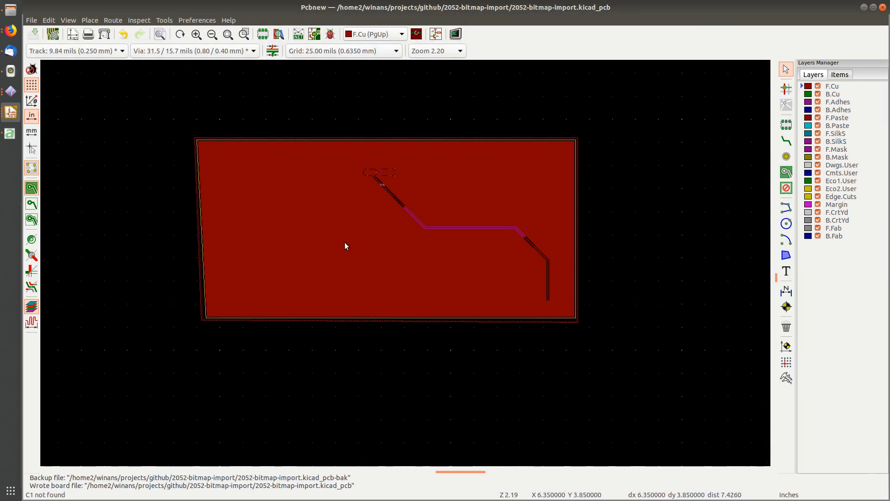
pyautogui.click(787, 124)
pyautogui.click(112, 259)
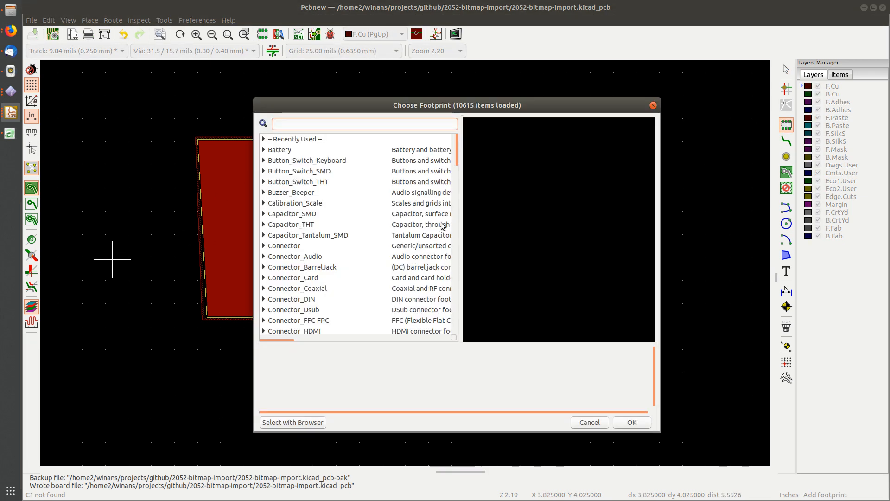
pyautogui.write('incon')
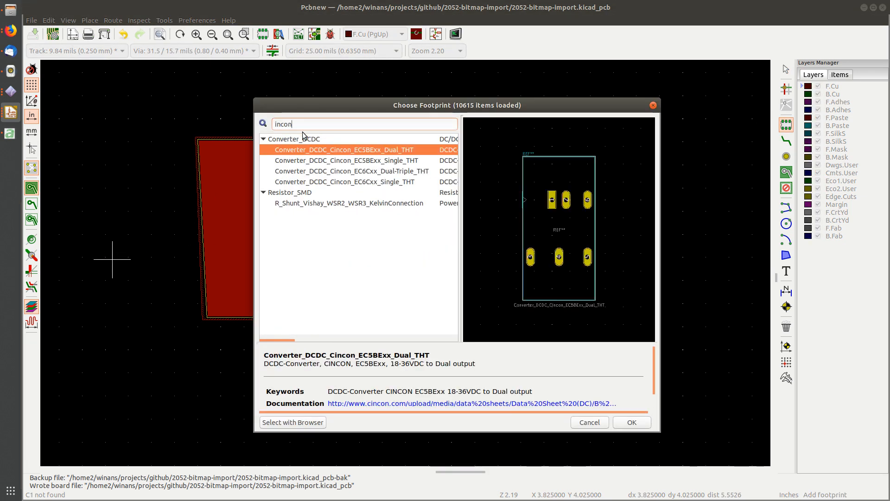
pyautogui.press('BackSpace')
pyautogui.press('BackSpace')
pyautogui.press('BackSpace')
pyautogui.press('BackSpace')
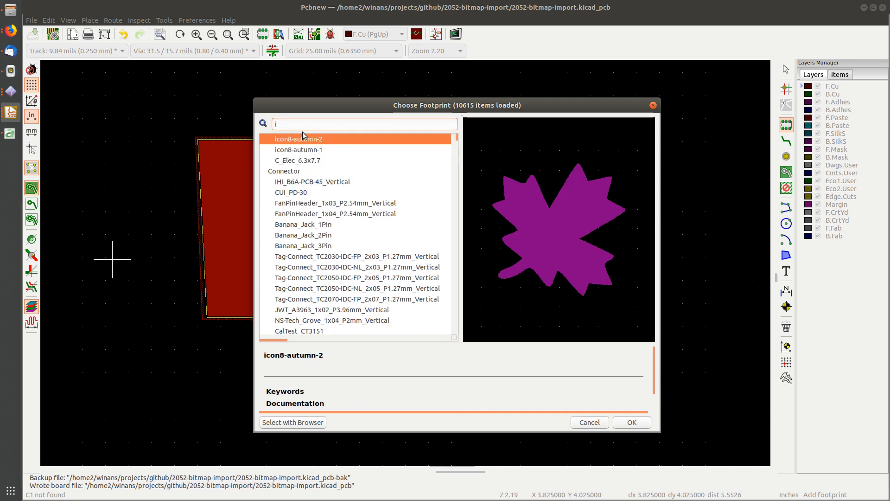
pyautogui.write('con')
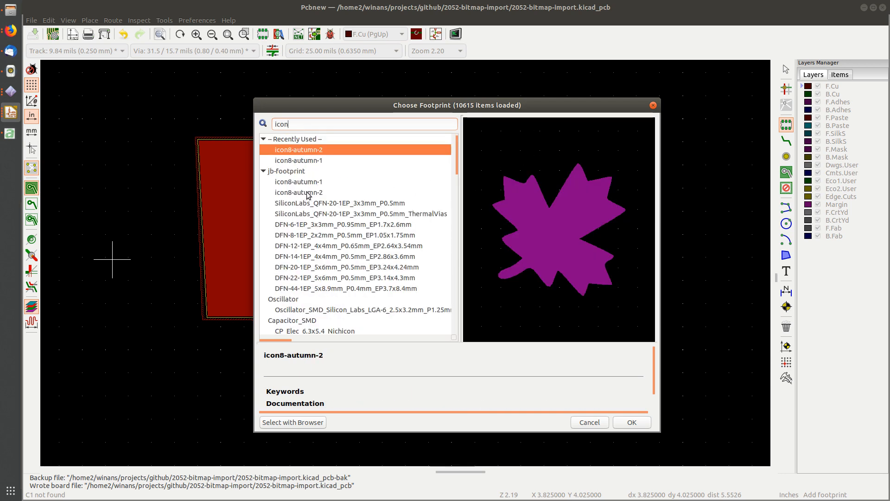
# - Place the icon8-autumn-1 footprint from jb-footprint in the empty lower-left area of the board and refill the copper zones
pyautogui.doubleClick(310, 187)
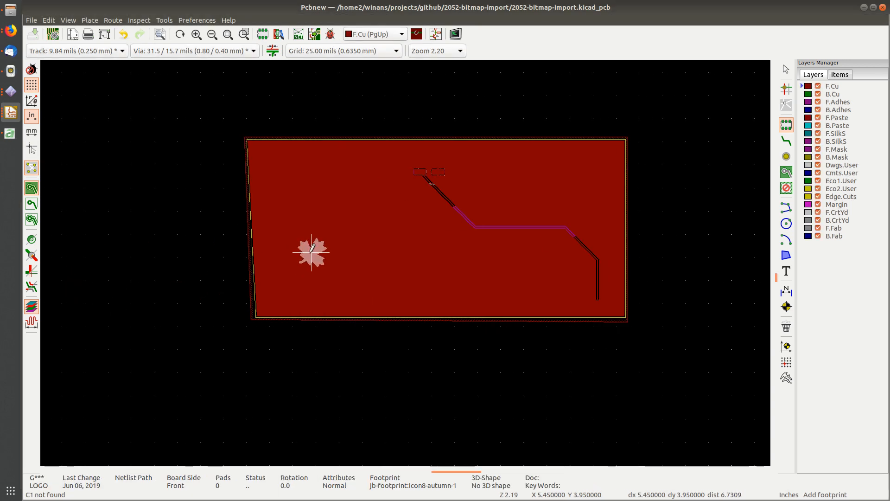
pyautogui.press('Escape')
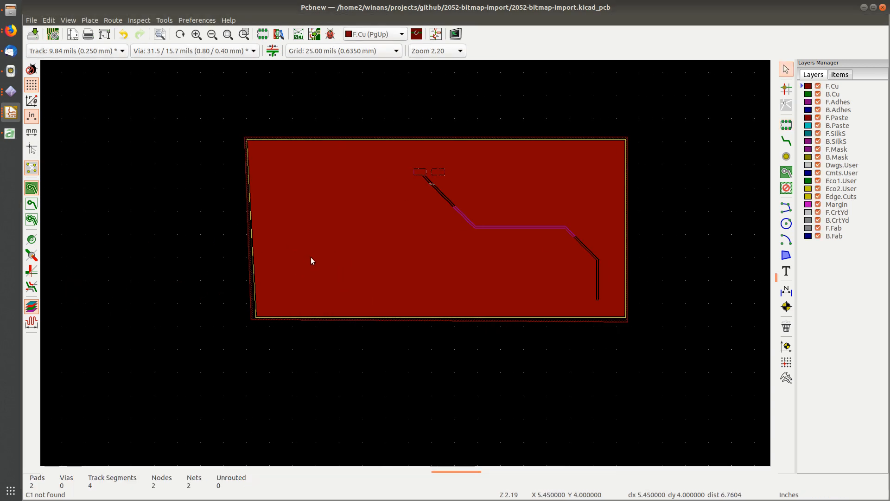
pyautogui.scroll(2, 311, 259)
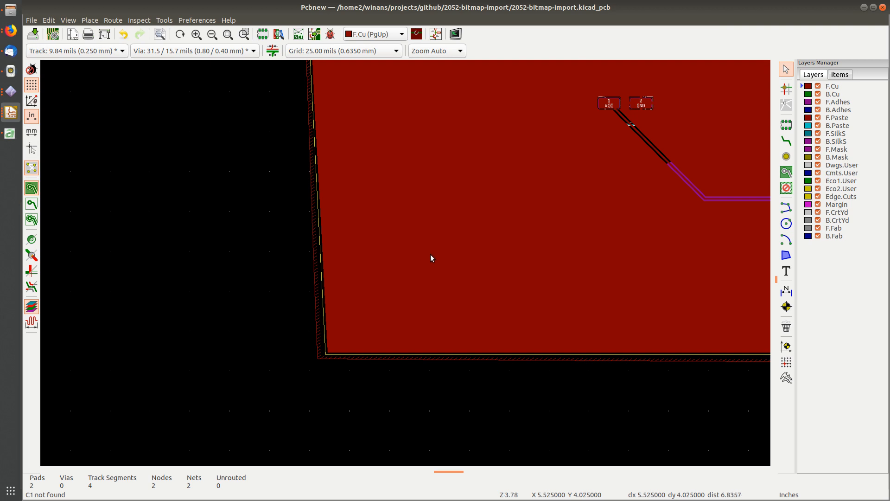
pyautogui.moveTo(488, 268); pyautogui.dragTo(384, 275, button='middle')
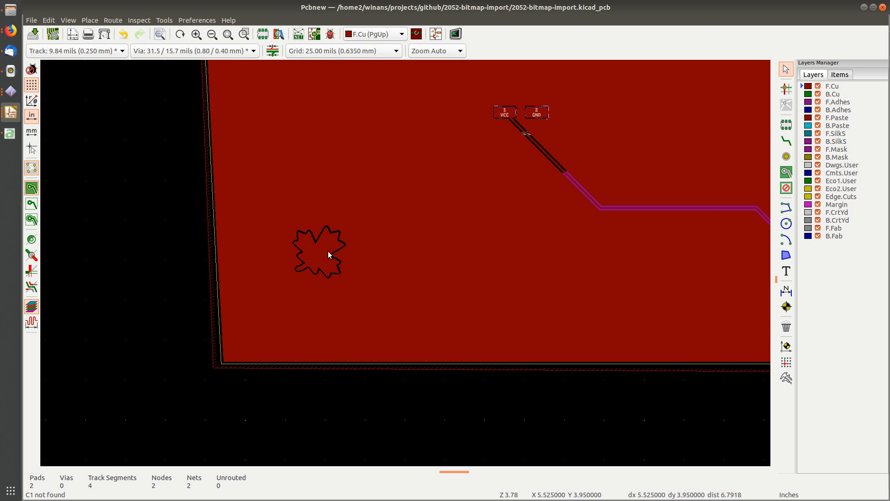
# - Examine the small copper leaf's outline on the board in the 3D view and return to the Footprint Editor
pyautogui.hotkey('alt', '3')
pyautogui.scroll(5, 394, 290)
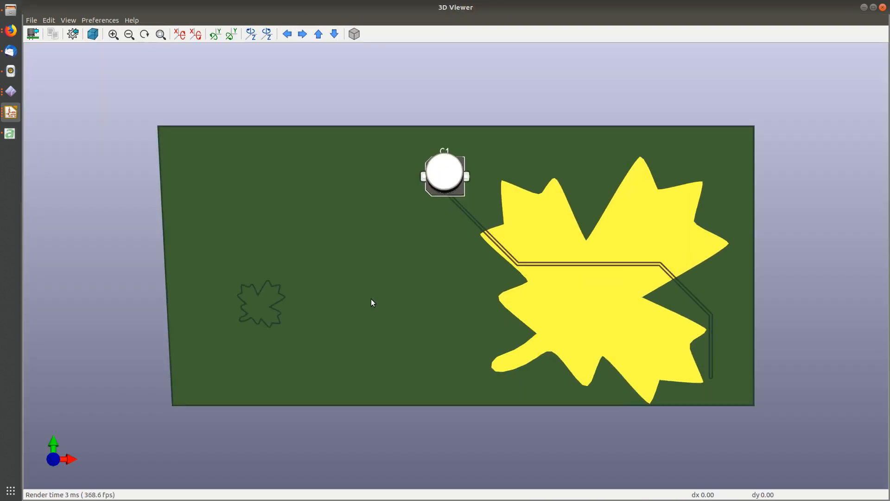
pyautogui.moveTo(289, 316); pyautogui.dragTo(337, 287, button='middle')
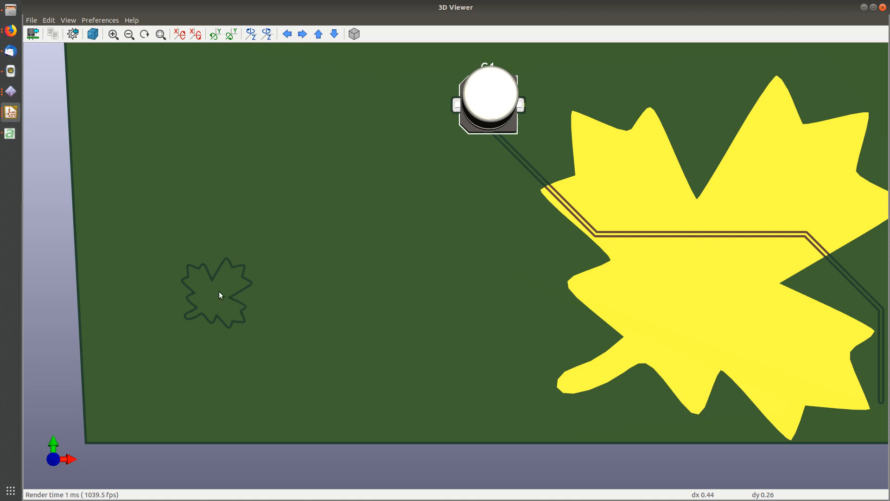
pyautogui.scroll(3, 463, 110)
pyautogui.scroll(-2, 465, 105)
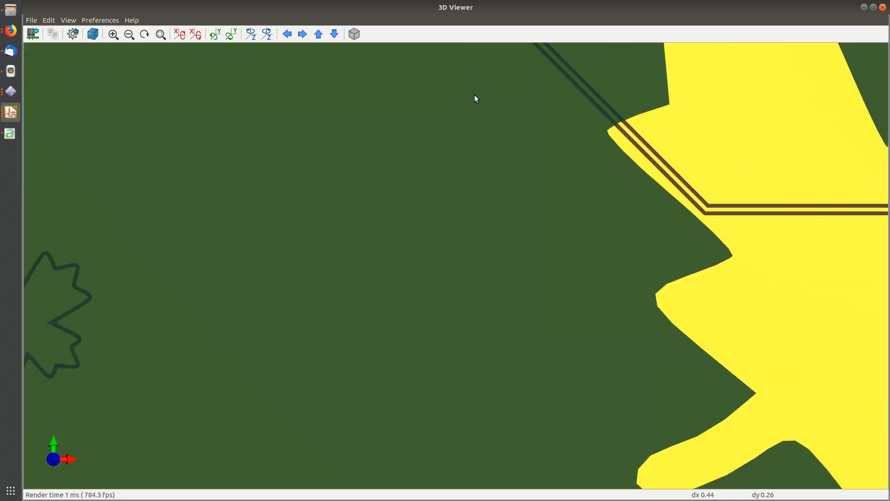
pyautogui.scroll(-3, 381, 182)
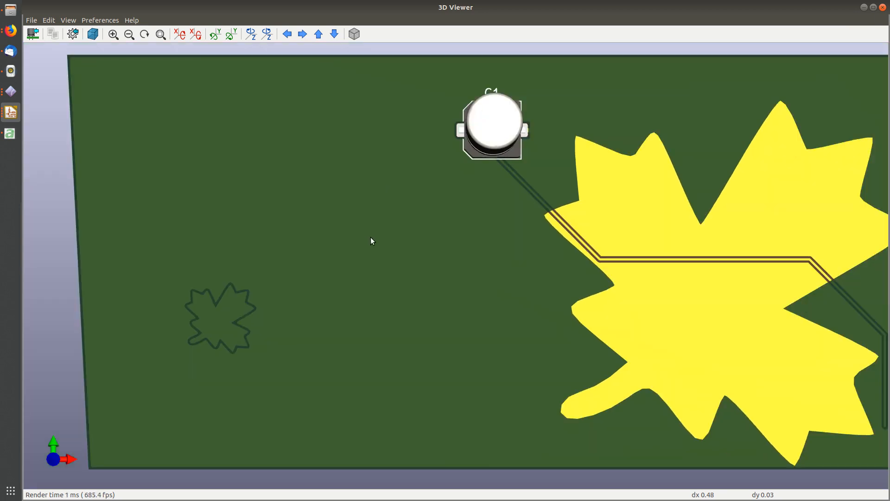
pyautogui.hotkey('alt', 'Tab')
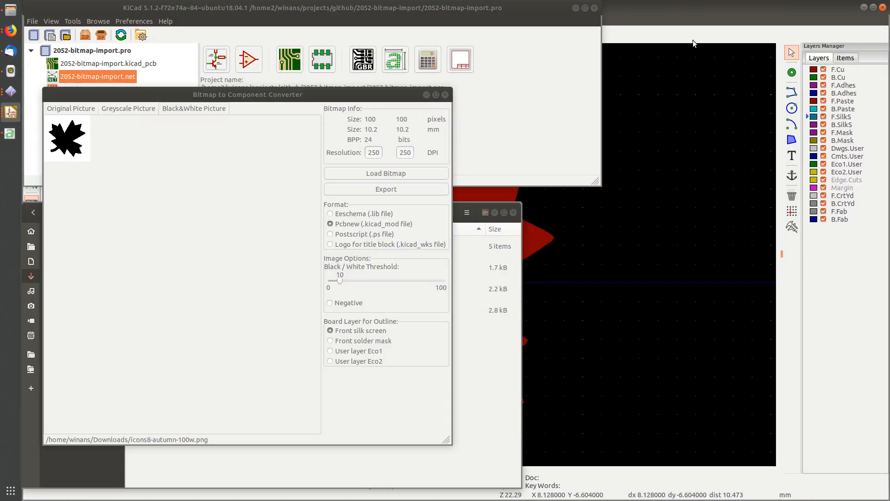
# - Copy the leaf polygon of icon8-autumn-1 in the Footprint Editor, picking a reference point at about X -1.016, Y -0.508 mm
pyautogui.click(692, 40)
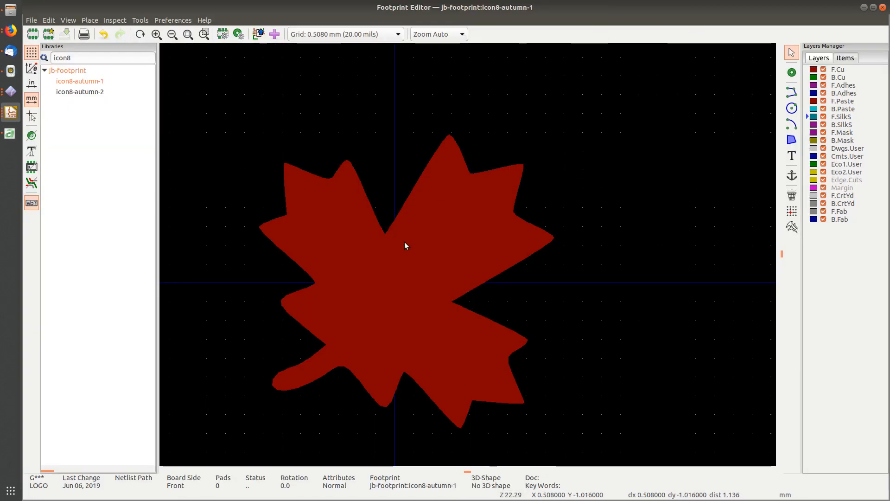
pyautogui.scroll(-1, 405, 246)
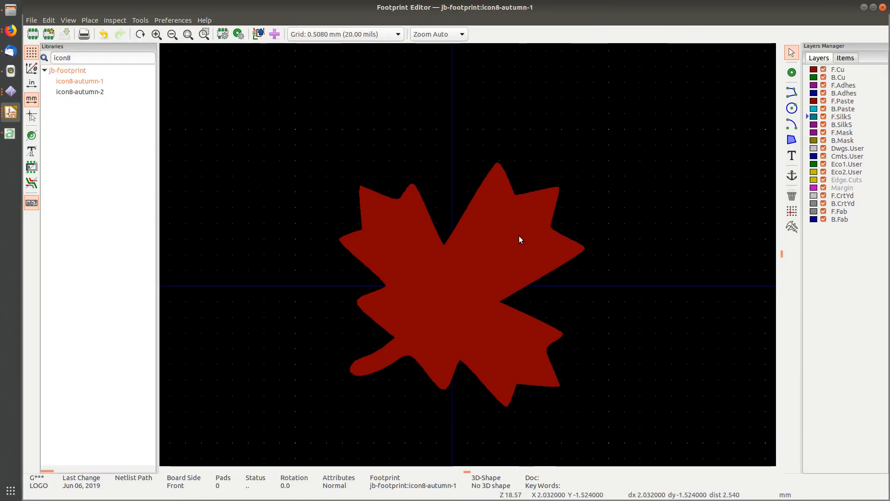
pyautogui.moveTo(601, 208); pyautogui.dragTo(567, 187, button='middle')
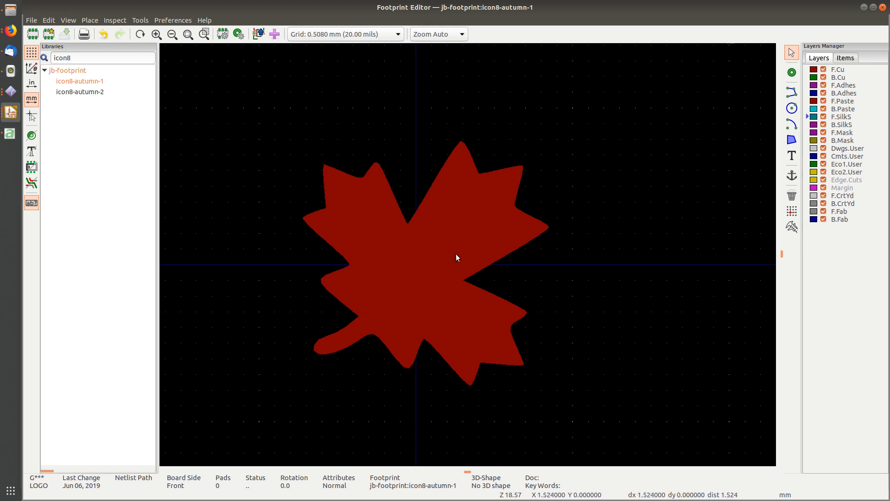
pyautogui.rightClick(485, 216)
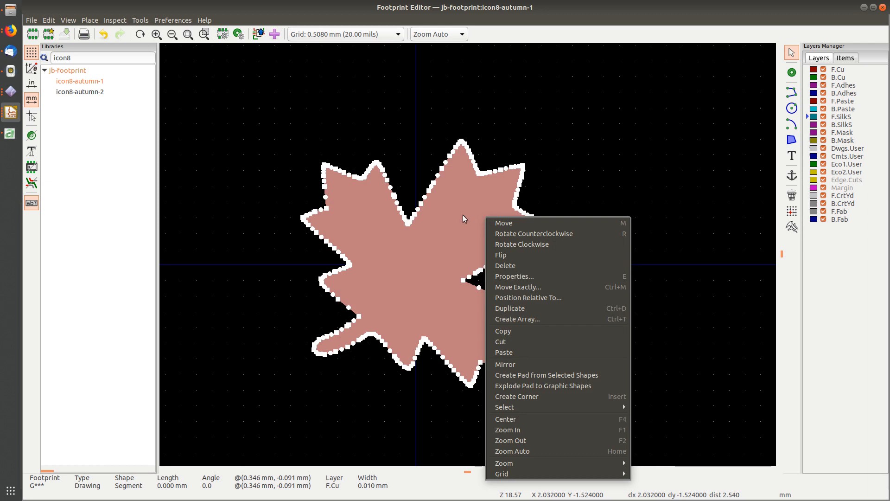
pyautogui.press('Escape')
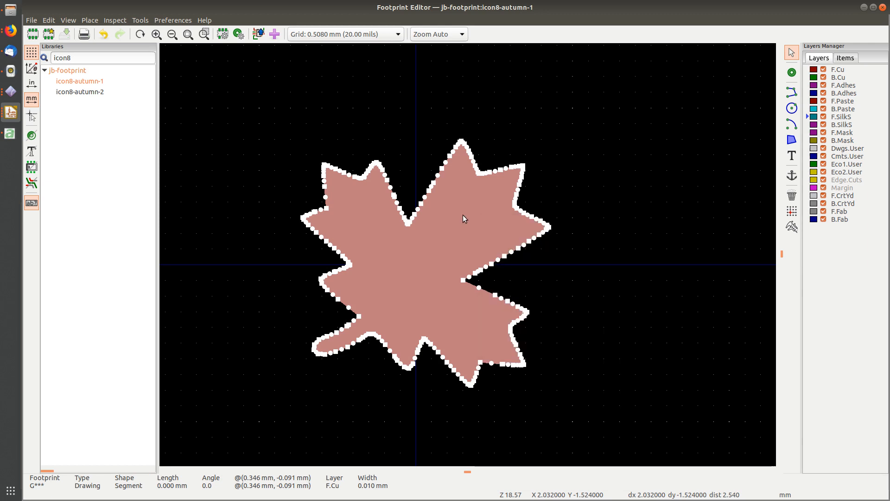
pyautogui.rightClick(464, 216)
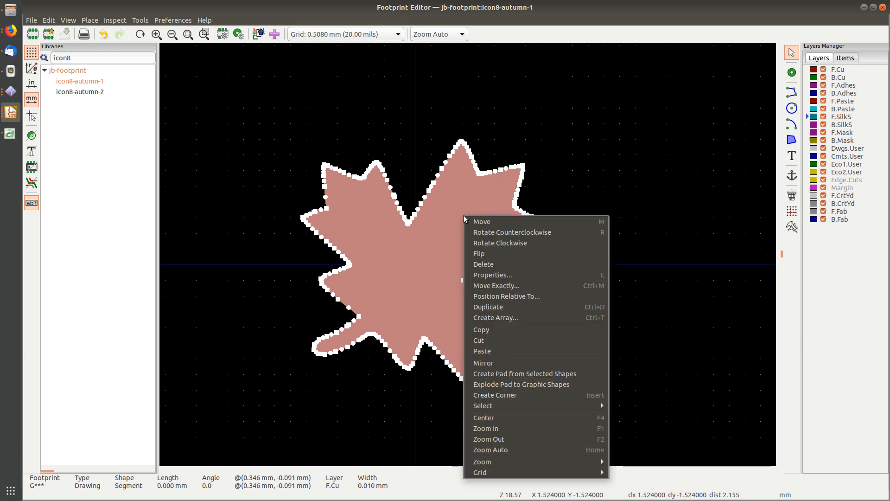
pyautogui.click(485, 329)
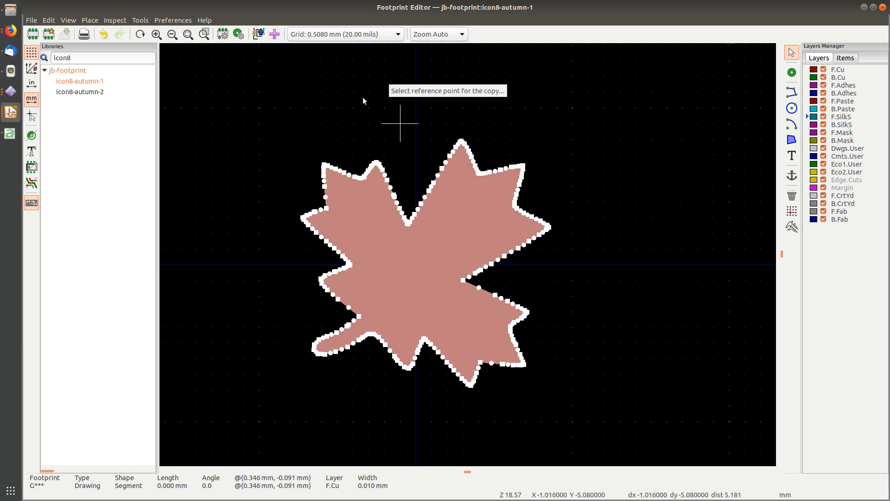
pyautogui.click(388, 249)
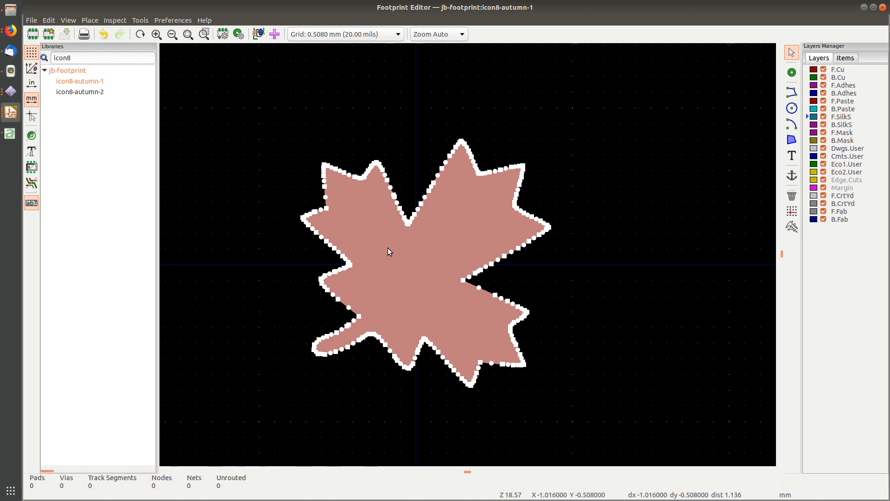
# - Paste the copied leaf polygon exactly on top of the original, using the same reference point
pyautogui.rightClick(389, 251)
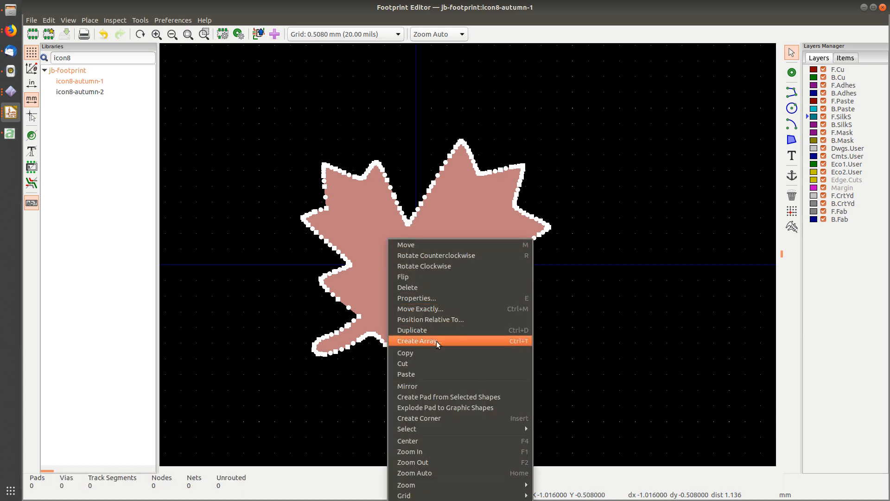
pyautogui.click(416, 374)
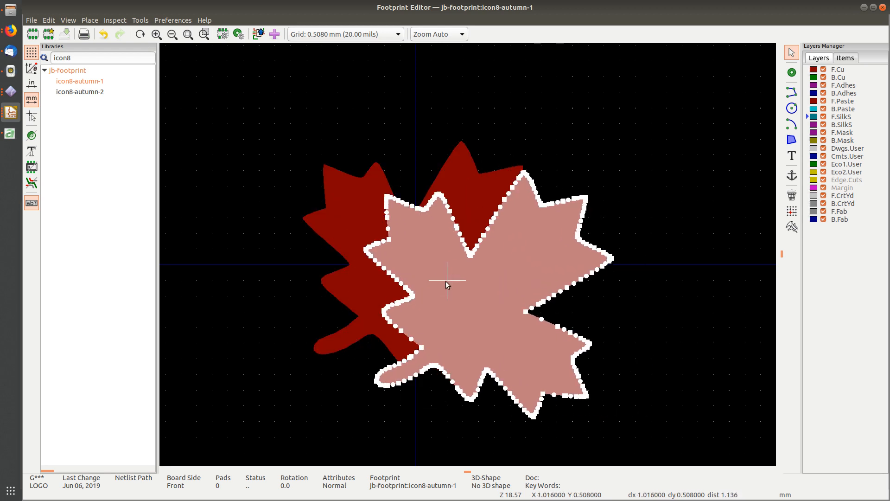
pyautogui.click(387, 251)
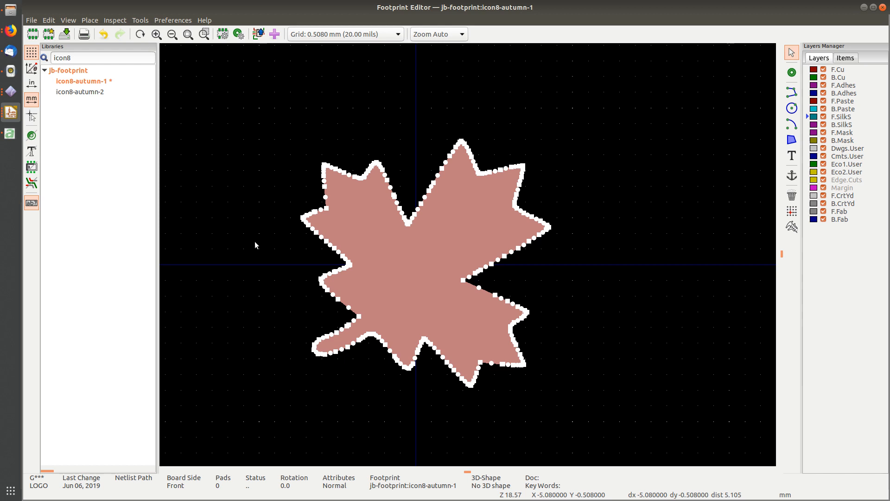
# - Change the pasted leaf polygon's layer to F.Mask, check the two stacked polygons, and save the footprint
pyautogui.doubleClick(432, 251)
pyautogui.click(455, 256)
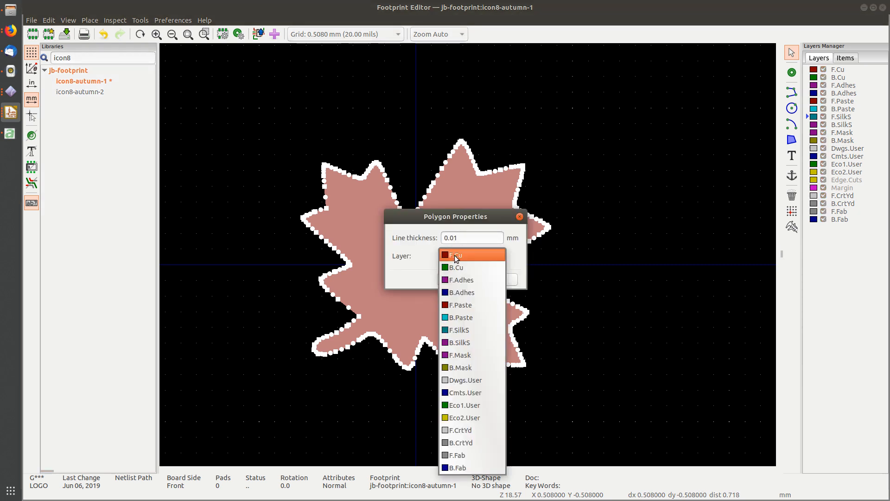
pyautogui.click(473, 354)
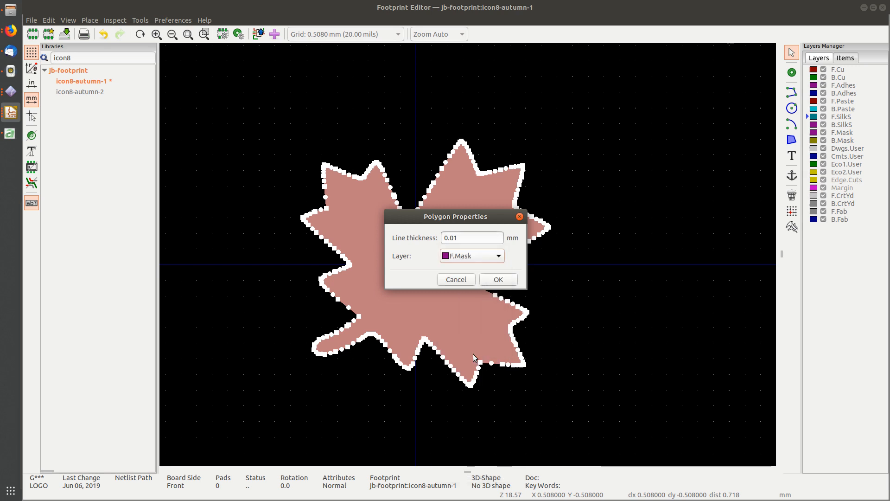
pyautogui.click(500, 279)
pyautogui.click(585, 280)
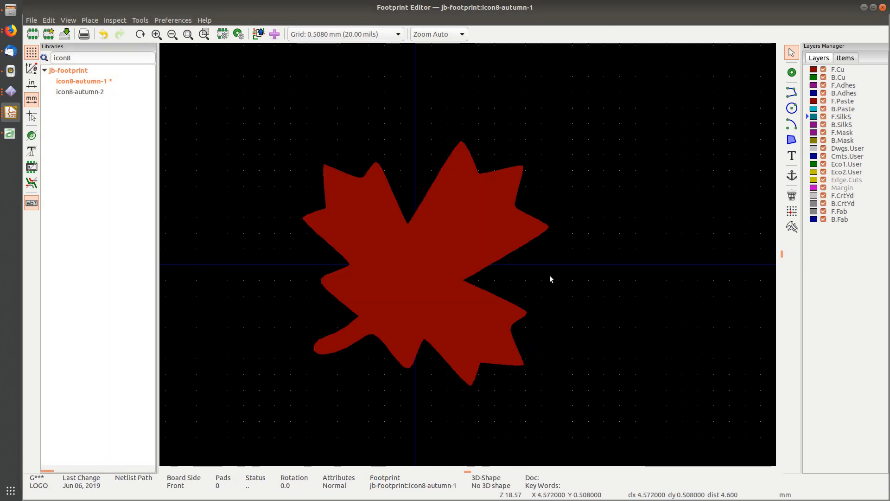
pyautogui.click(457, 229)
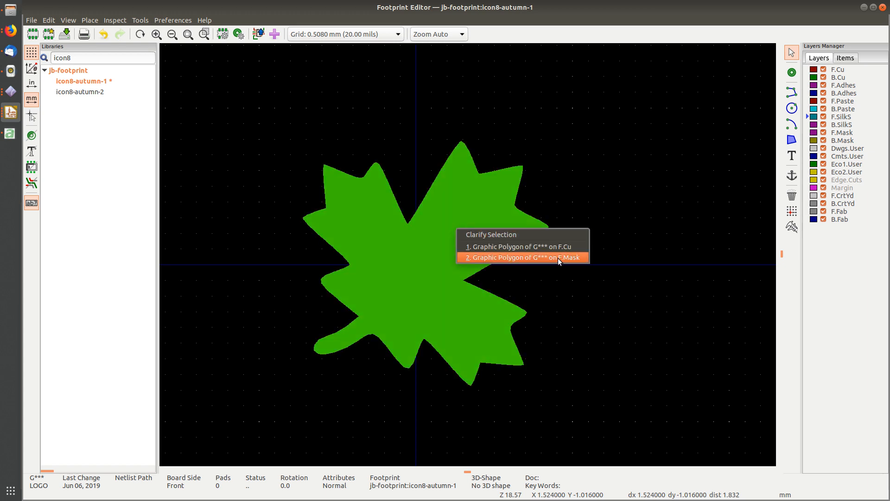
pyautogui.click(603, 177)
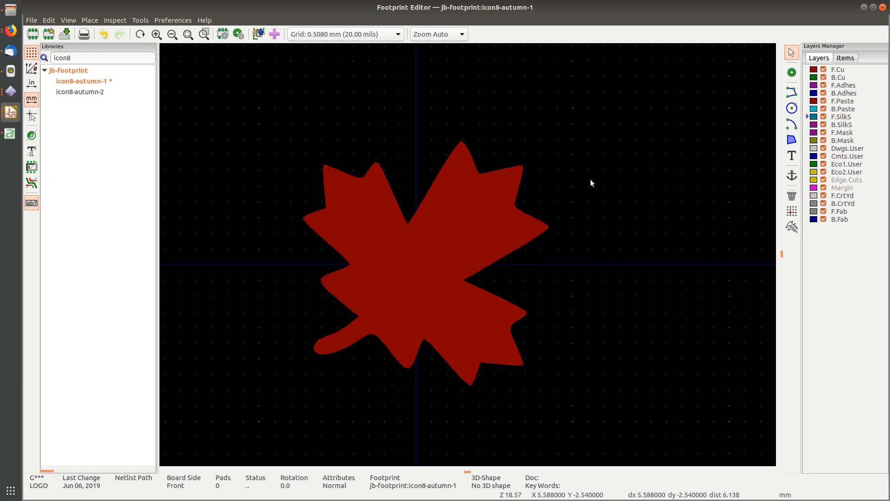
pyautogui.hotkey('ctrl', 's')
# - Switch to the board in Pcbnew, start adding a footprint, and filter the footprint list by icon8
pyautogui.hotkey('ctrl', 'w')
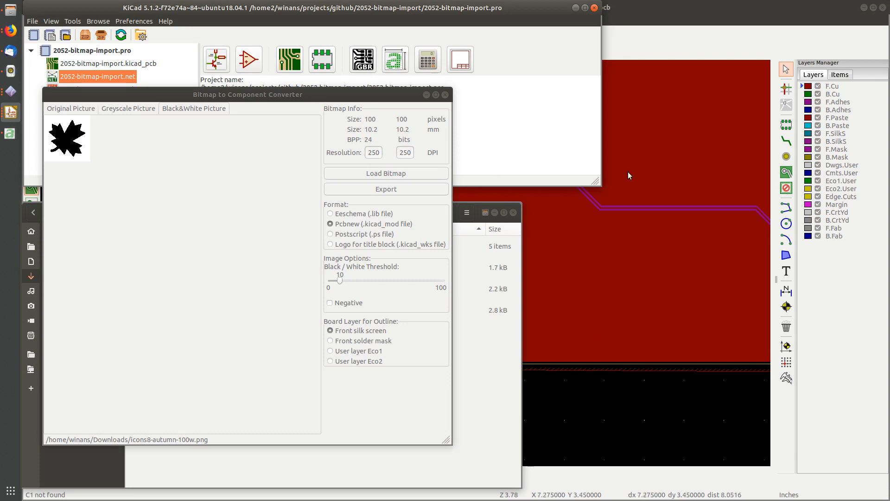
pyautogui.click(672, 24)
pyautogui.moveTo(478, 176); pyautogui.dragTo(359, 213, button='middle')
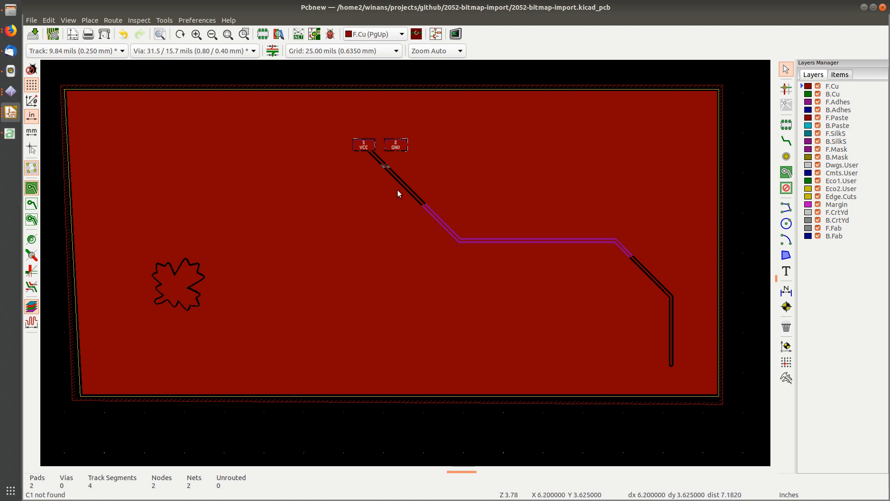
pyautogui.click(782, 128)
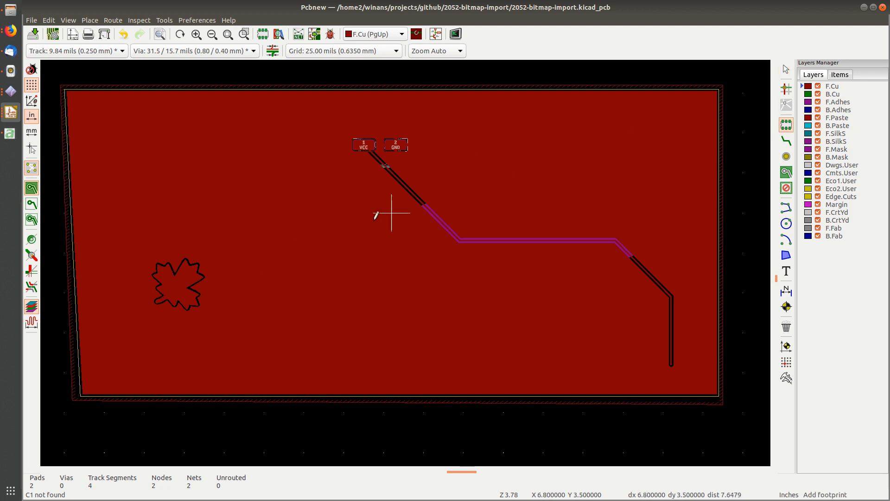
pyautogui.click(344, 264)
pyautogui.write('incon8')
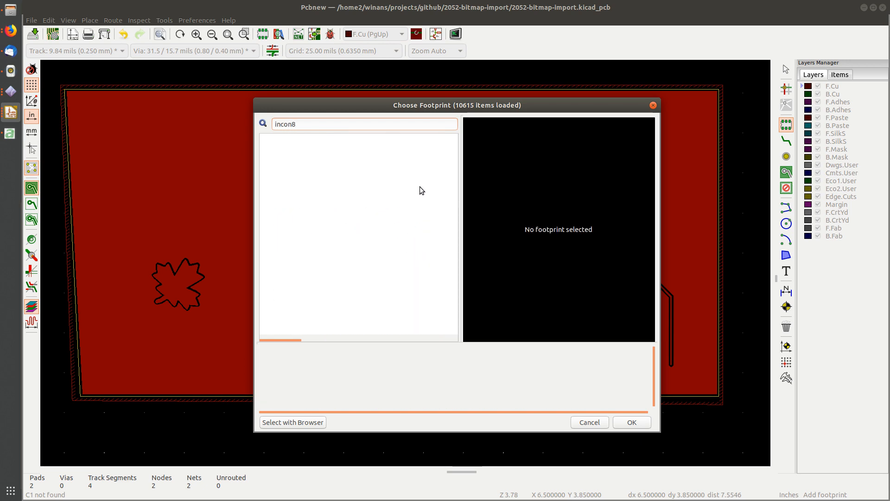
pyautogui.press('BackSpace')
pyautogui.press('BackSpace')
pyautogui.press('BackSpace')
pyautogui.write('on8')
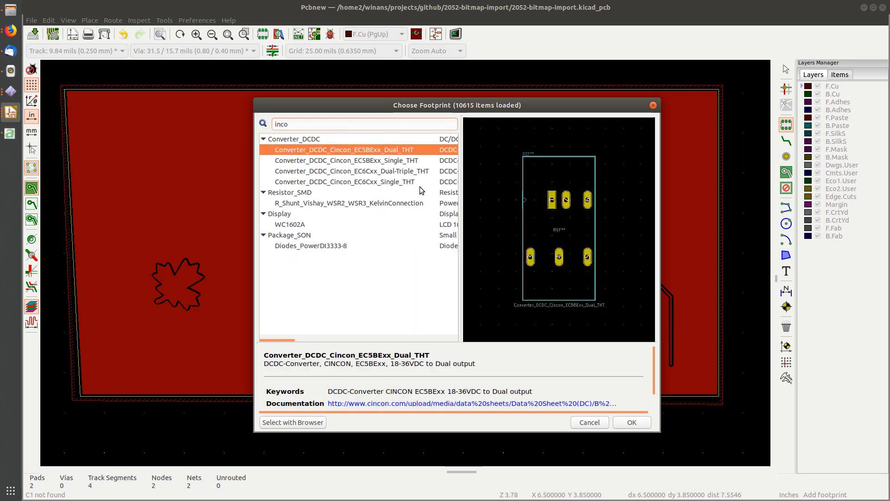
pyautogui.press('BackSpace')
pyautogui.press('BackSpace')
pyautogui.press('BackSpace')
pyautogui.press('BackSpace')
pyautogui.press('BackSpace')
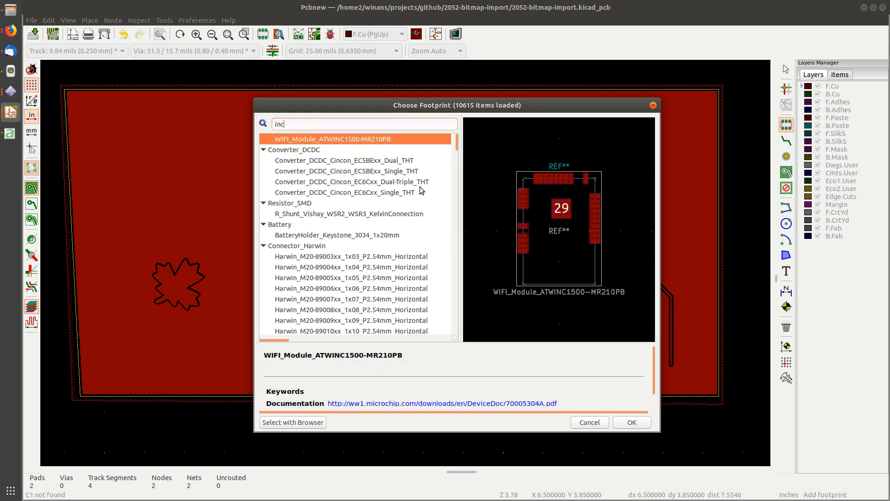
pyautogui.write('con8')
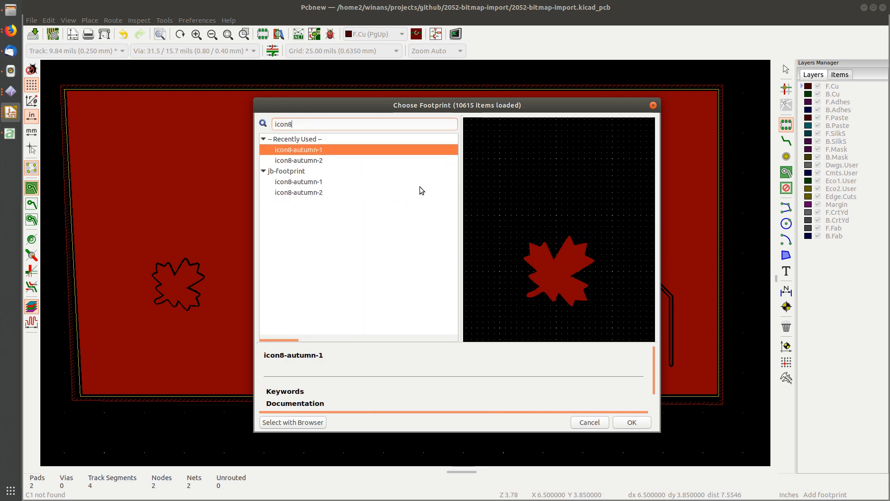
# - Place icon8-autumn-1 from jb-footprint just right of the existing small leaf, refill the copper zones, and save the board
pyautogui.doubleClick(314, 182)
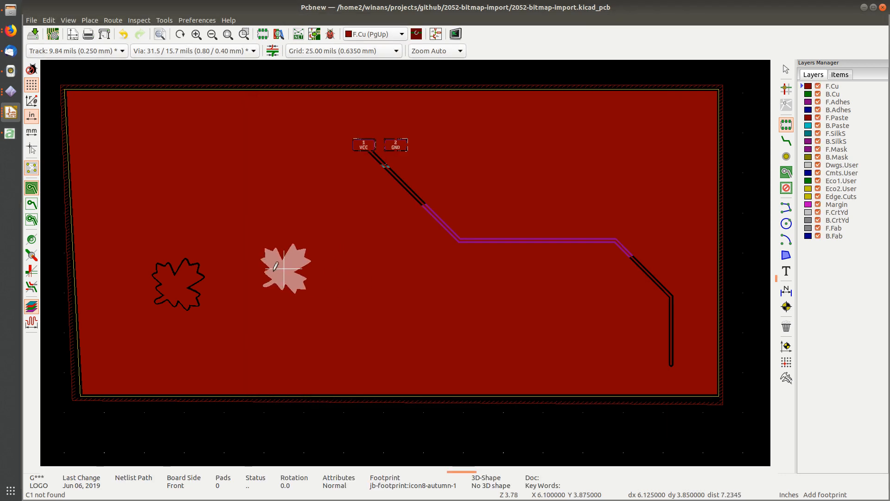
pyautogui.press('Escape')
pyautogui.press('b')
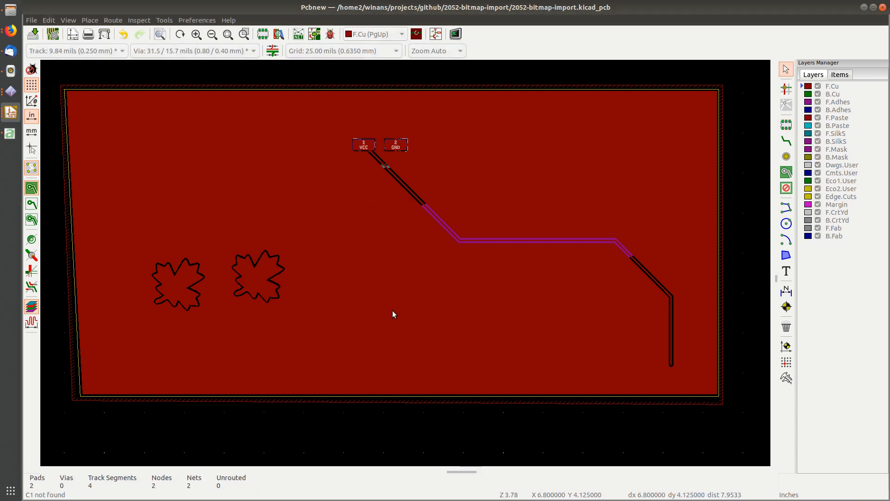
pyautogui.hotkey('ctrl', 's')
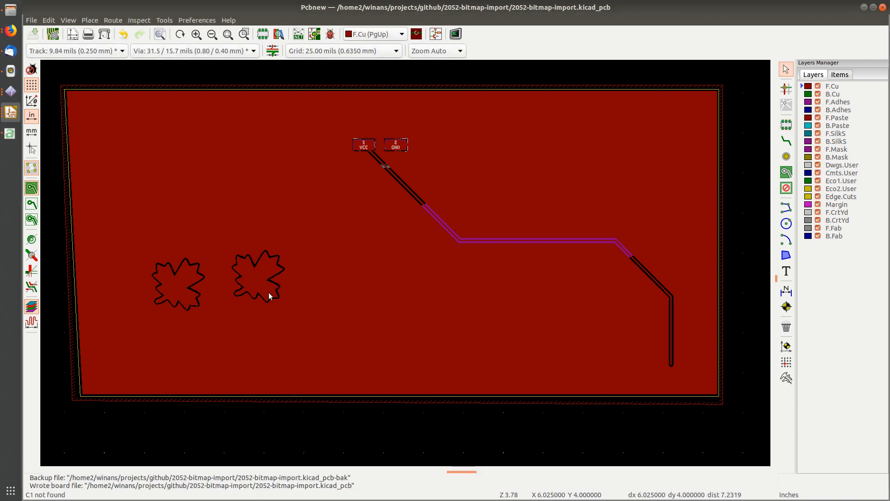
# - Examine the new small leaf in the 3D view and compare it with the masked leaf beside it and the large leaf
pyautogui.hotkey('alt', '3')
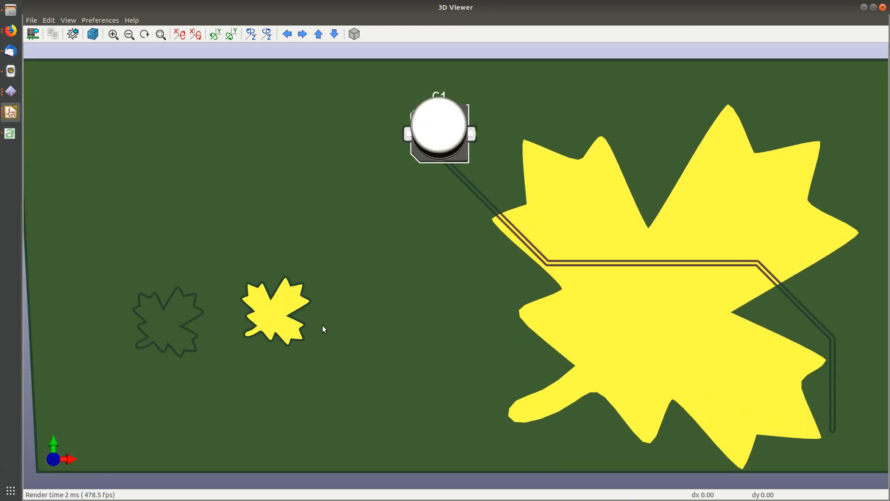
pyautogui.moveTo(323, 325); pyautogui.dragTo(384, 302, button='middle')
pyautogui.moveTo(385, 302); pyautogui.dragTo(347, 271)
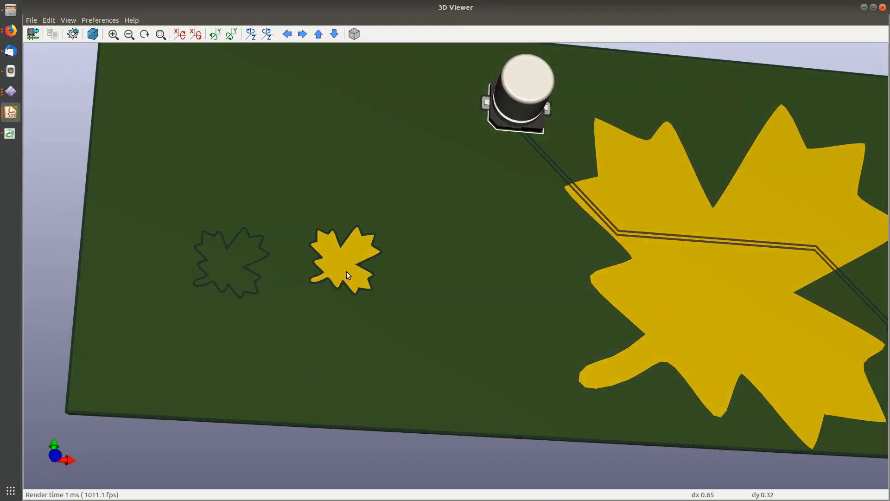
pyautogui.scroll(6, 341, 277)
pyautogui.moveTo(340, 278); pyautogui.dragTo(518, 266, button='middle')
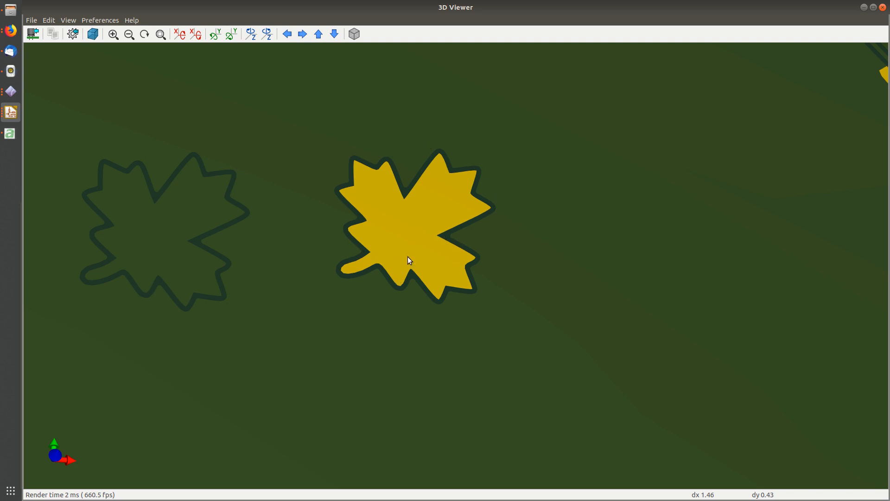
pyautogui.moveTo(392, 245); pyautogui.dragTo(379, 262)
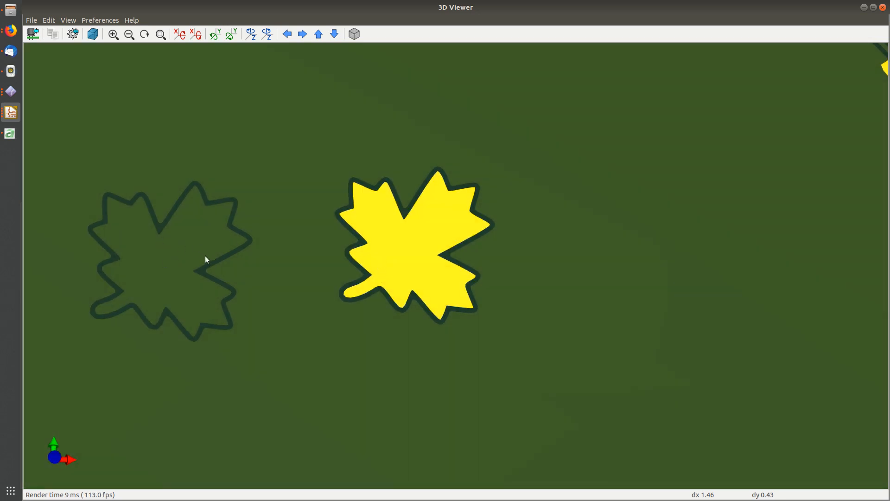
pyautogui.scroll(-5, 577, 268)
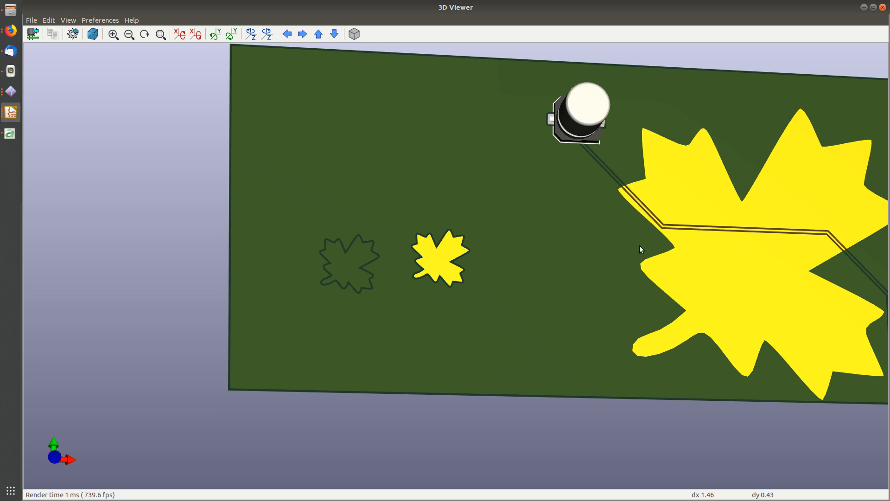
# - Look at the two small leaves on the board in Pcbnew and return to the Footprint Editor
pyautogui.hotkey('alt', 'Tab')
pyautogui.scroll(2, 307, 296)
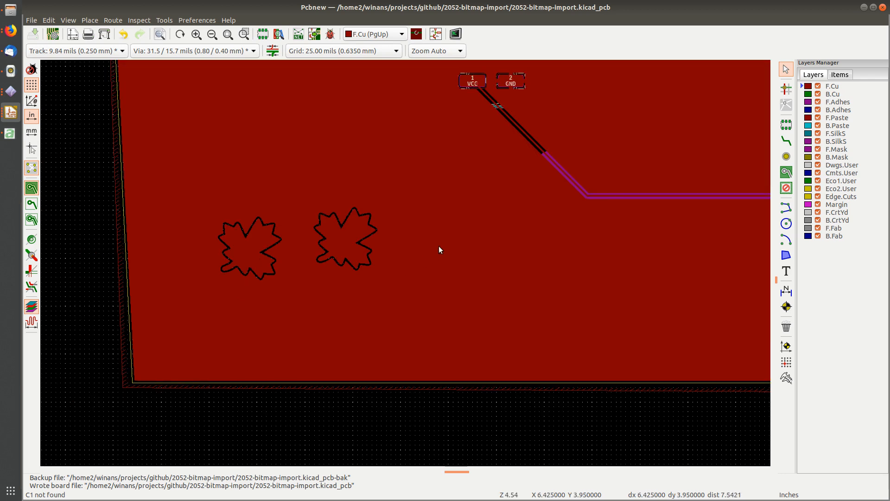
pyautogui.moveTo(438, 246); pyautogui.dragTo(418, 288, button='middle')
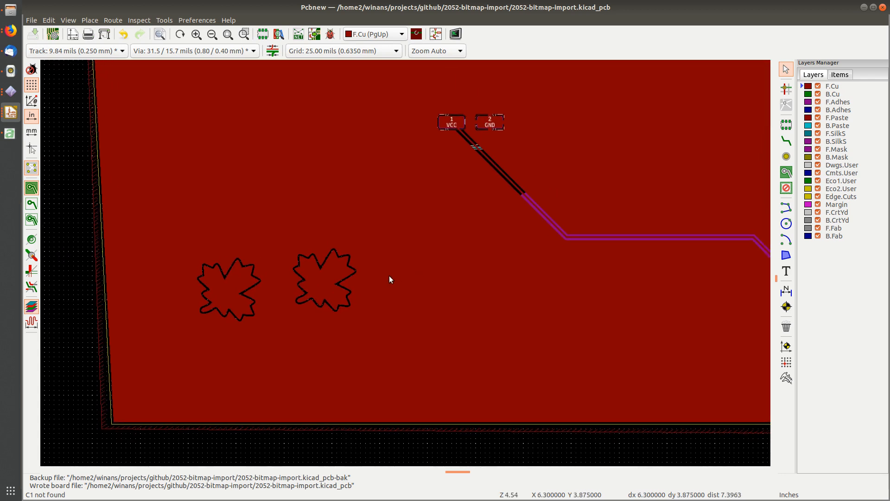
pyautogui.press('super+h')
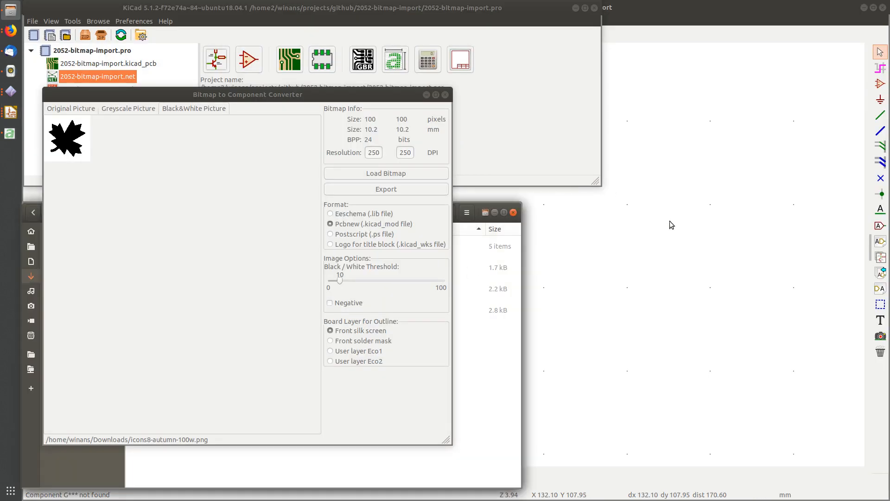
pyautogui.click(691, 231)
pyautogui.hotkey('alt', 'Tab')
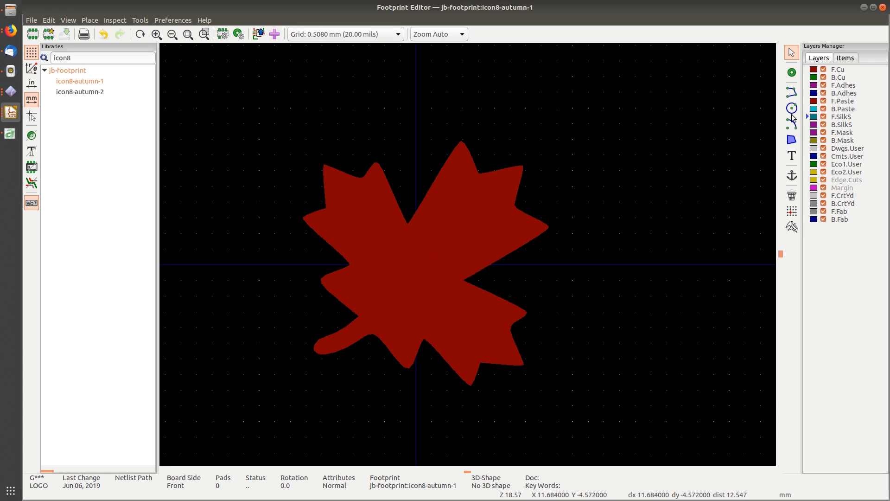
# - Make F.Cu the active layer and place a pad inside the leaf's upper-right lobe at about X 1.52, Y -1.52 mm
pyautogui.click(838, 70)
pyautogui.click(791, 73)
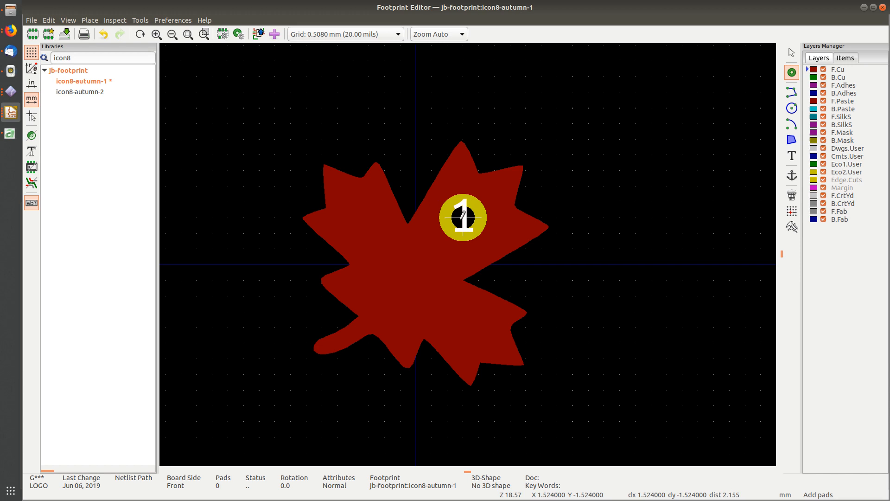
pyautogui.click(463, 217)
pyautogui.press('Escape')
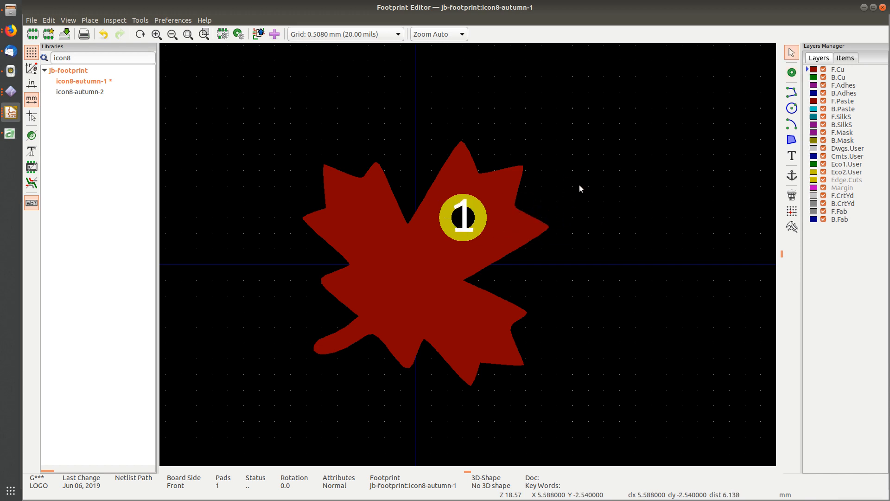
# - Change the pad on the leaf from through-hole to an SMD pad
pyautogui.click(479, 212)
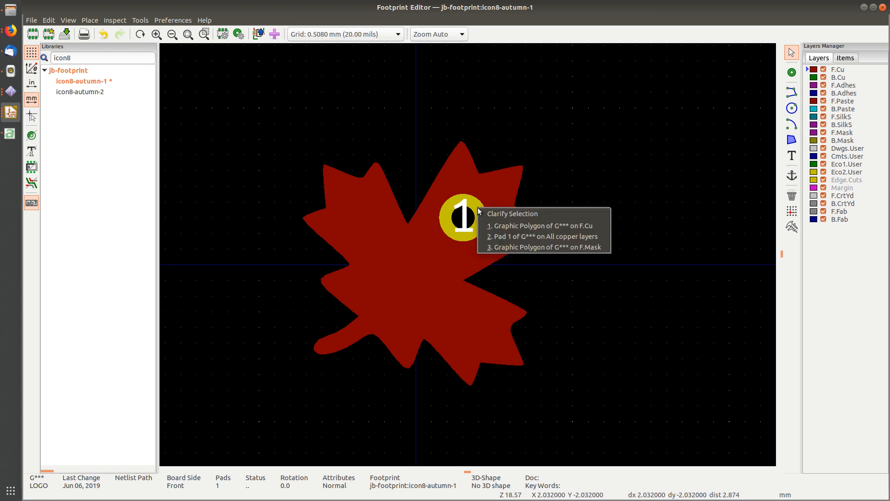
pyautogui.click(510, 236)
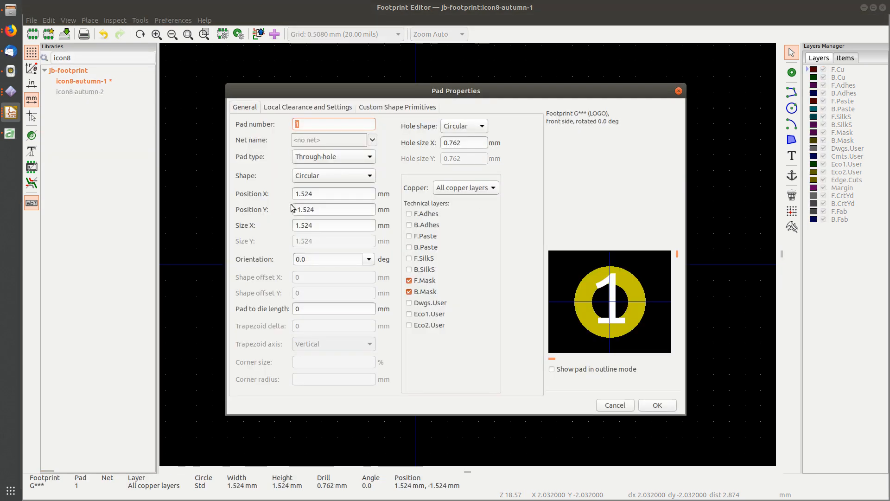
pyautogui.click(324, 156)
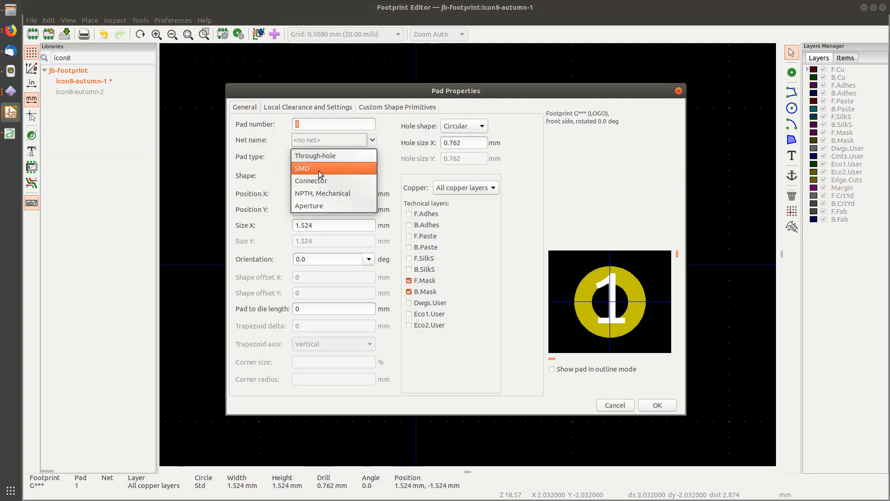
pyautogui.click(318, 171)
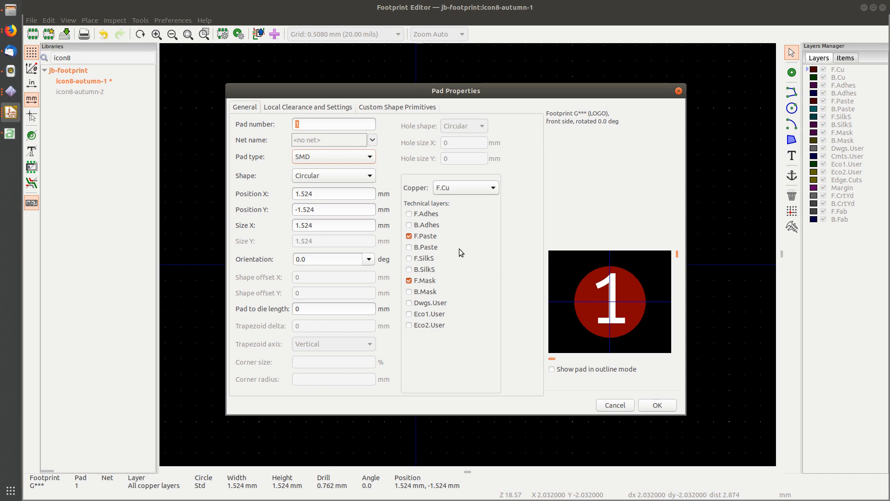
pyautogui.click(655, 404)
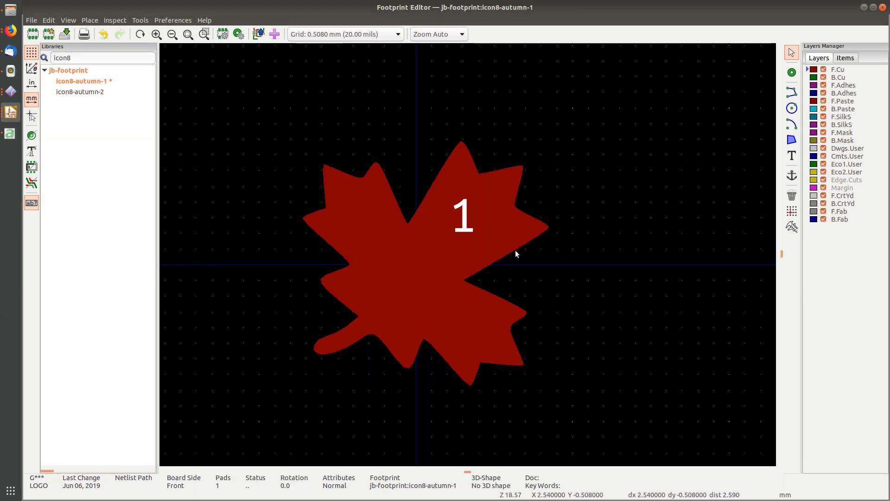
# - Delete the leaf's F.Mask graphic polygon from the footprint and switch to the board in Pcbnew
pyautogui.click(480, 318)
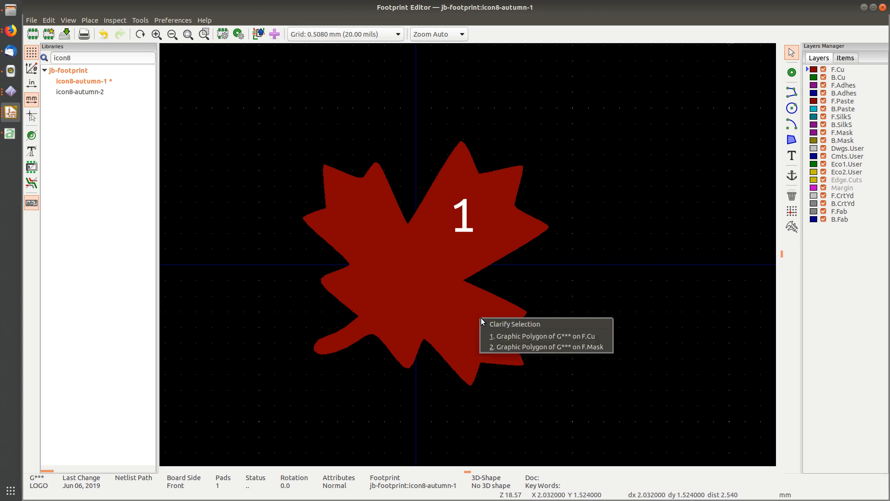
pyautogui.click(544, 347)
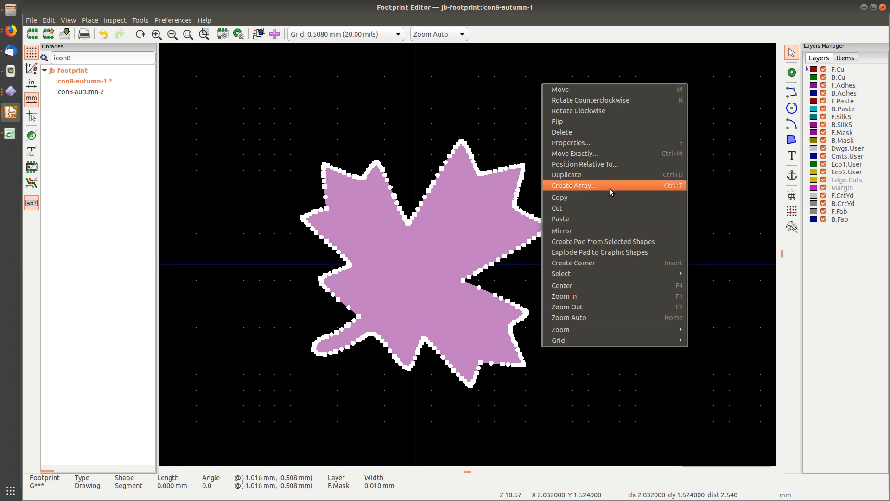
pyautogui.click(602, 132)
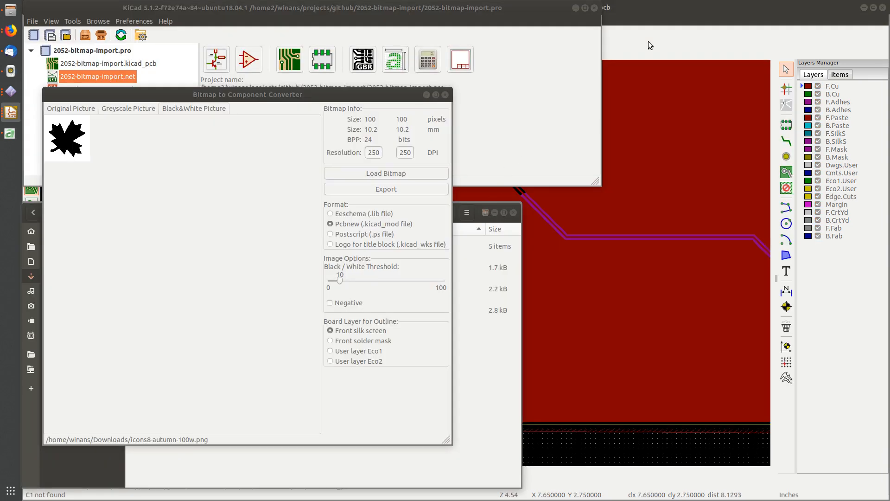
pyautogui.click(639, 43)
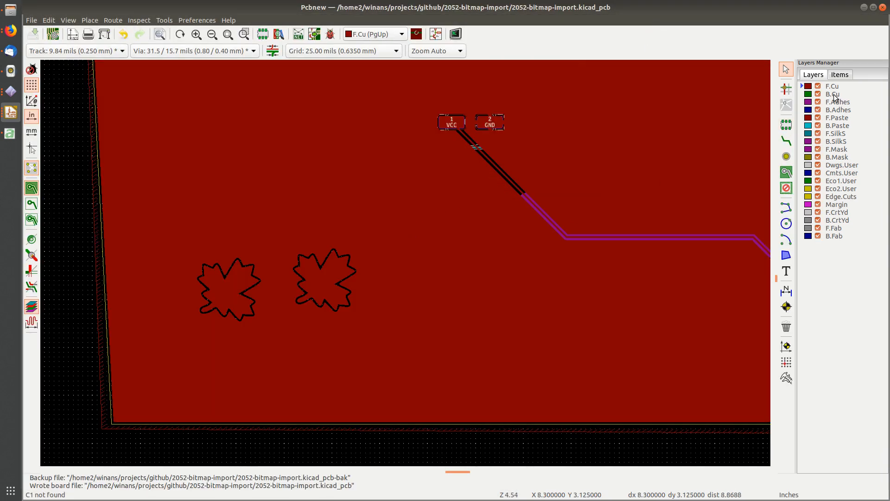
pyautogui.click(304, 34)
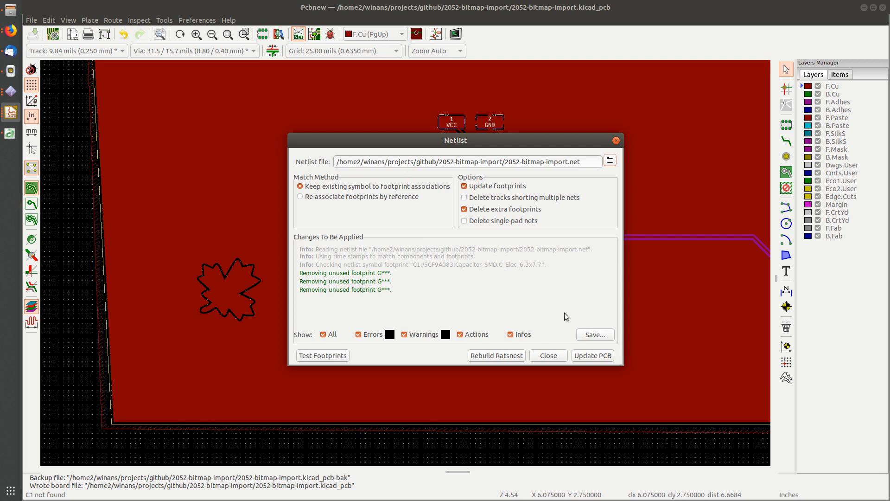
pyautogui.click(548, 355)
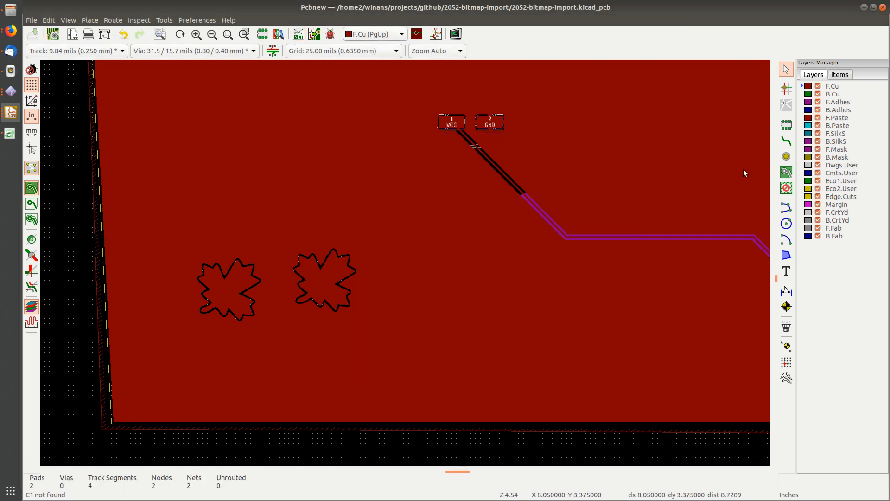
pyautogui.click(786, 125)
pyautogui.click(236, 165)
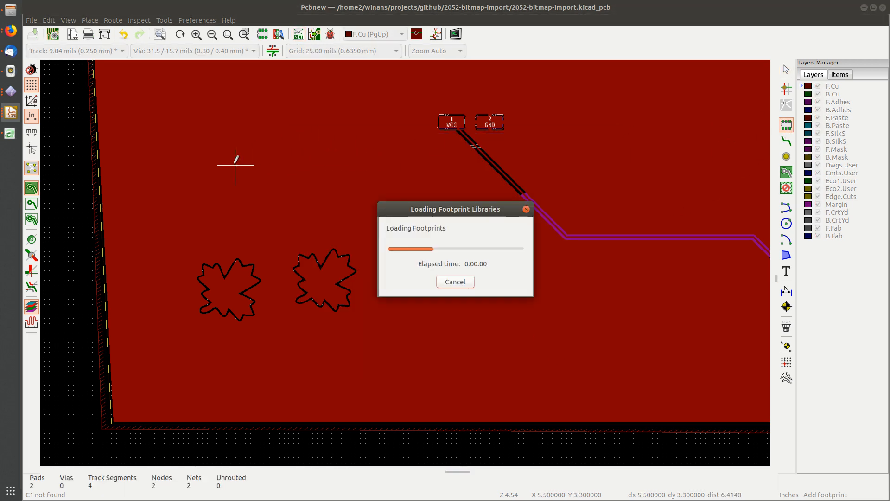
pyautogui.write('icon8')
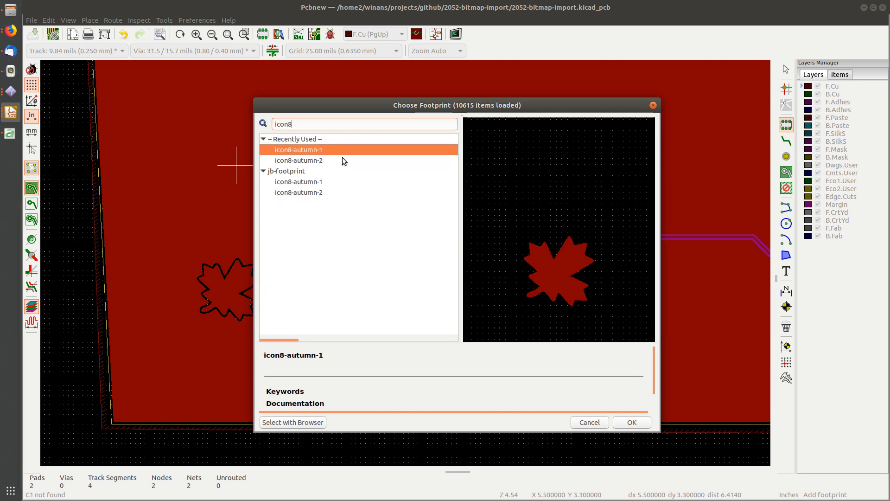
pyautogui.doubleClick(315, 192)
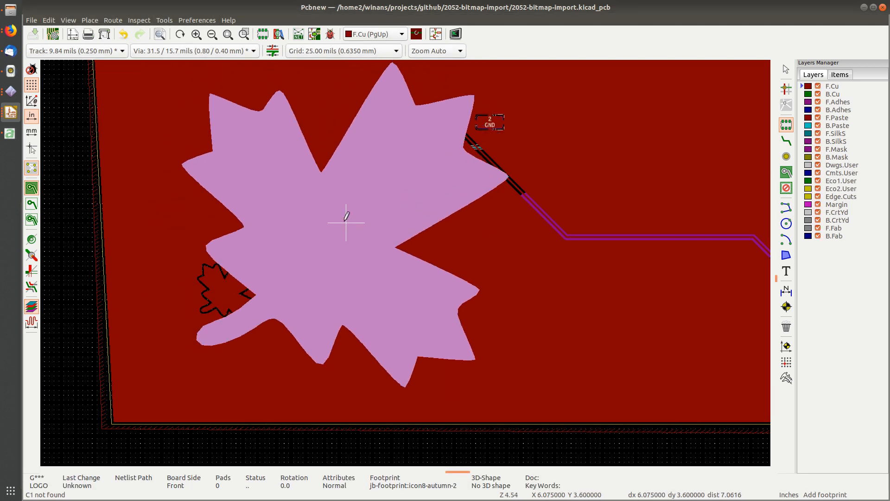
pyautogui.press('Escape')
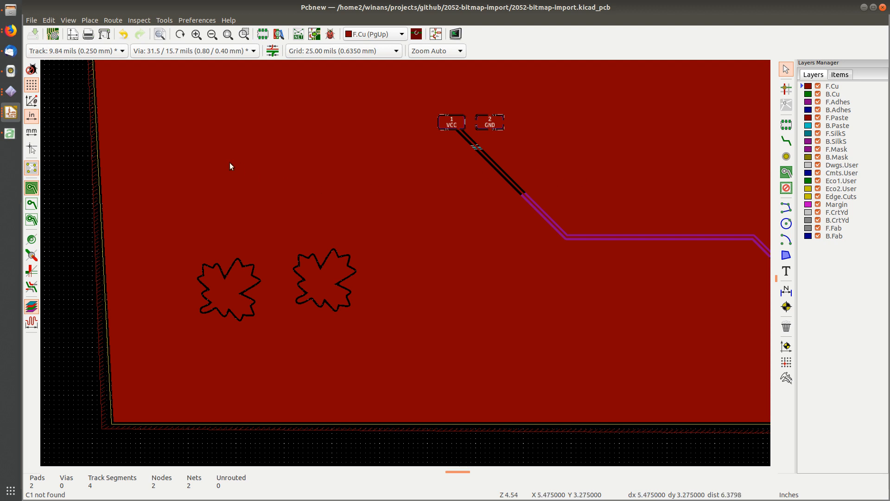
# - Place the icon8-autumn-1 footprint from jb-footprint above the two small leaves and refill the copper zones
pyautogui.click(785, 126)
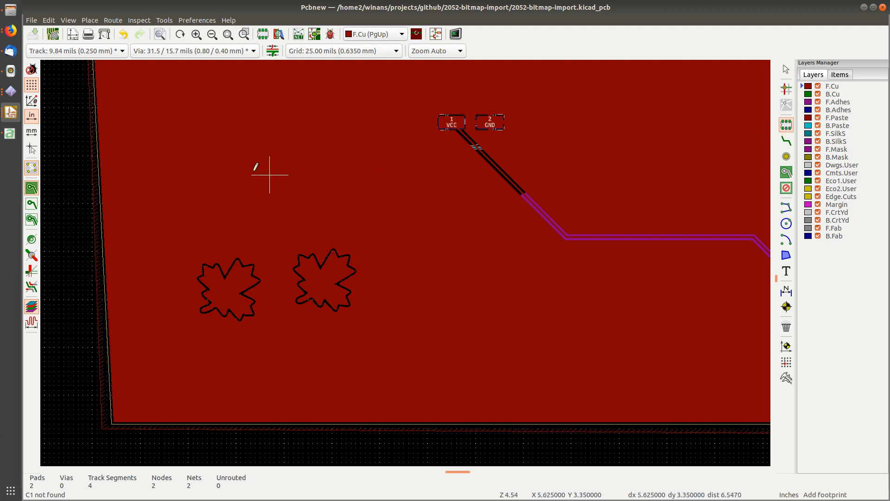
pyautogui.click(222, 160)
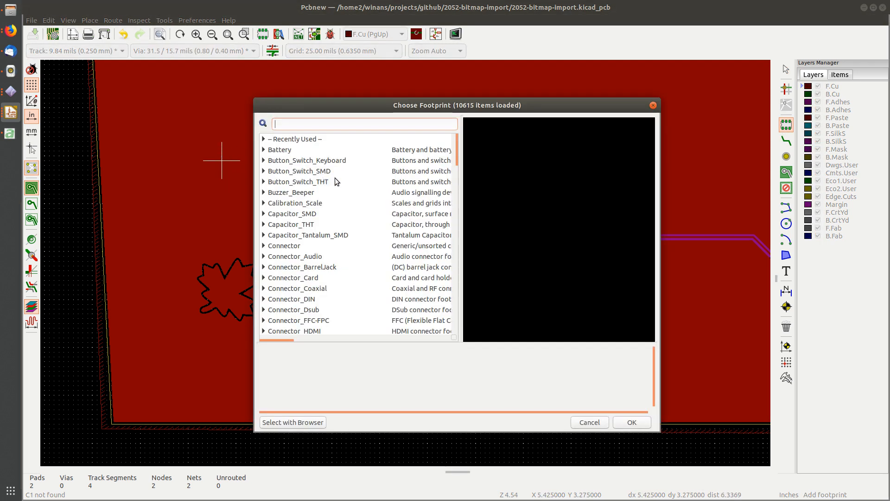
pyautogui.write('icon8')
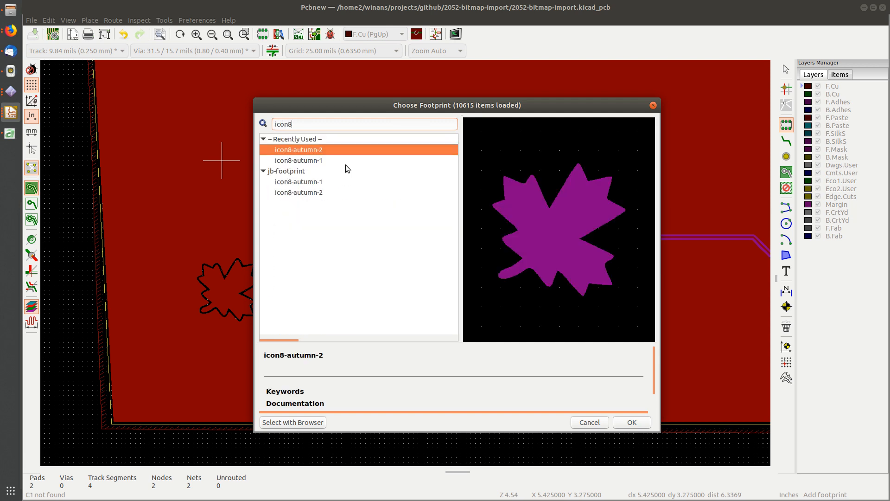
pyautogui.doubleClick(317, 181)
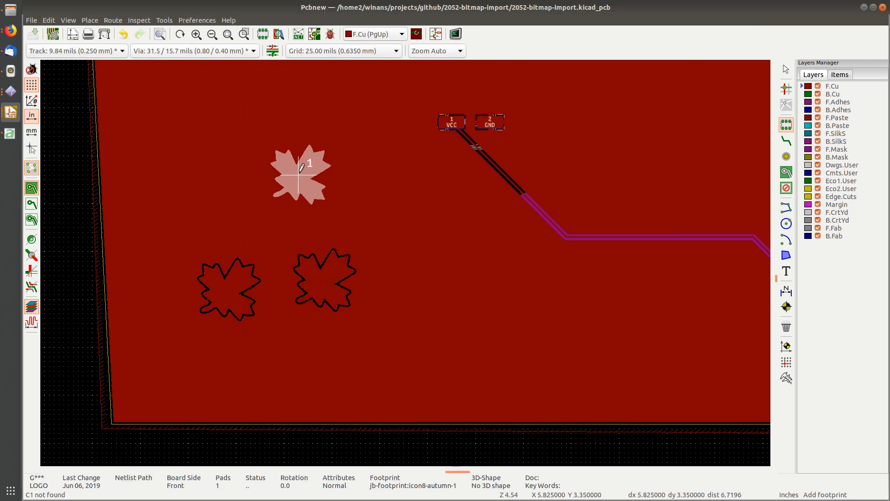
pyautogui.click(304, 174)
pyautogui.press('Escape')
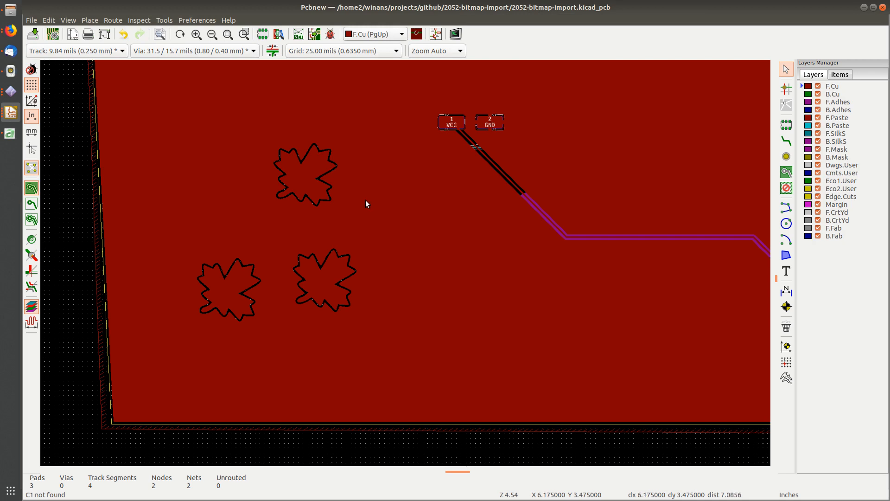
# - Examine the new leaf and its pad up close on the board and in the 3D view, comparing it with the other leaves
pyautogui.click(307, 176)
pyautogui.scroll(3, 307, 176)
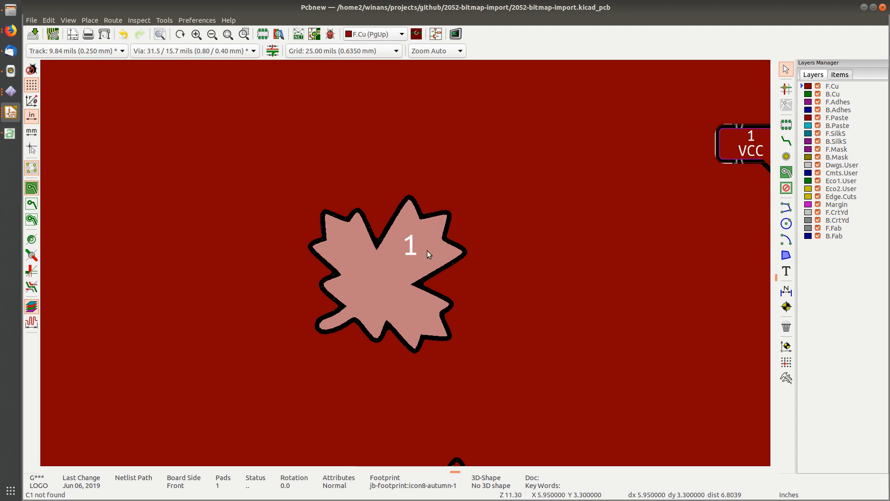
pyautogui.hotkey('alt', '3')
pyautogui.scroll(5, 401, 249)
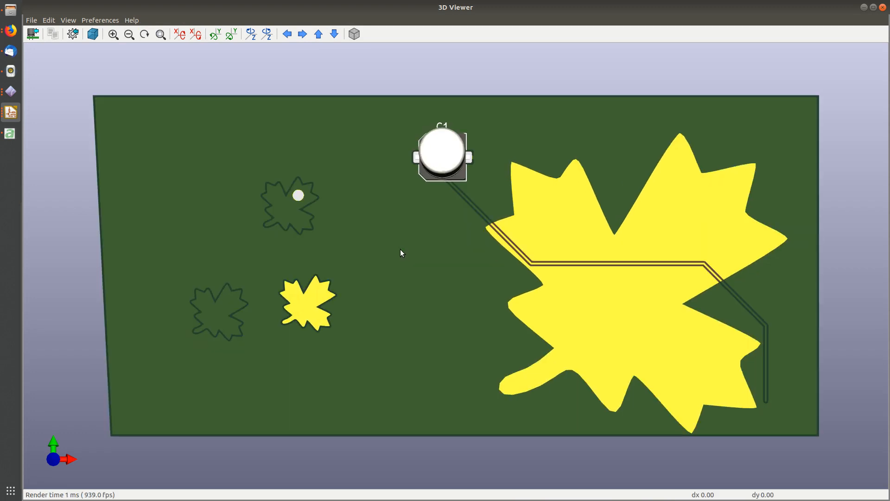
pyautogui.moveTo(271, 236); pyautogui.dragTo(340, 290, button='middle')
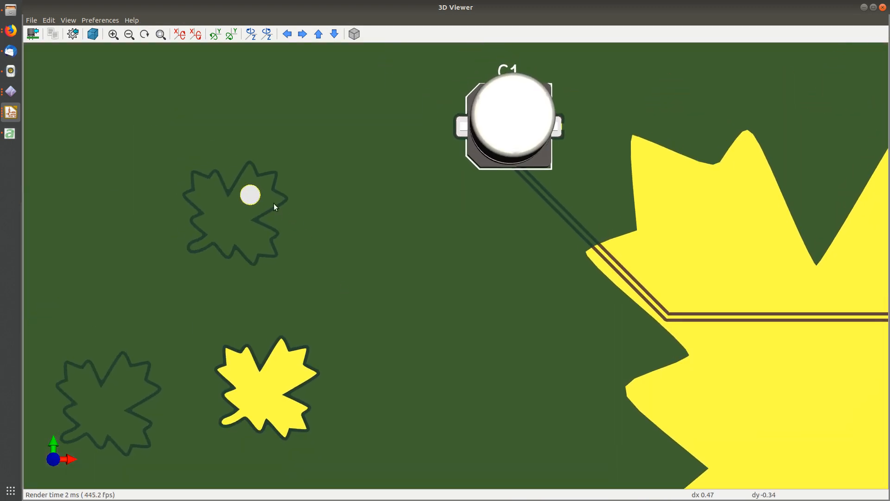
pyautogui.scroll(3, 243, 196)
pyautogui.moveTo(186, 198); pyautogui.dragTo(441, 277, button='middle')
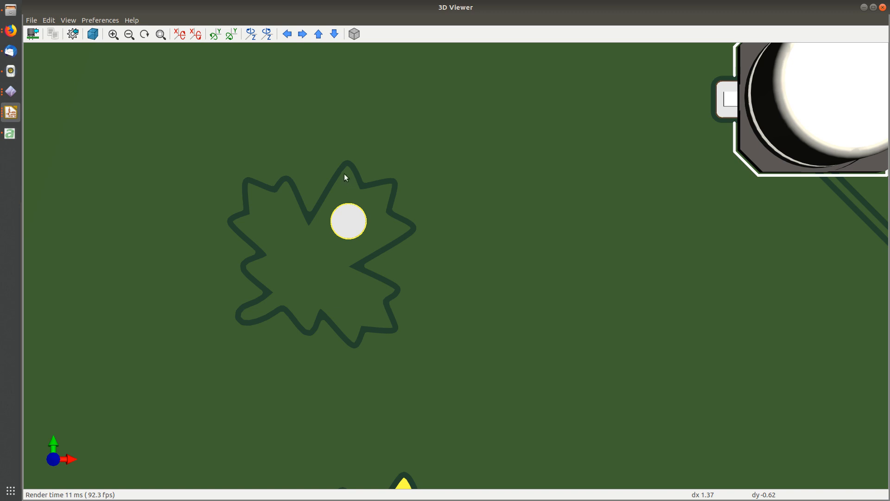
pyautogui.scroll(-4, 335, 307)
pyautogui.moveTo(354, 303); pyautogui.dragTo(232, 281, button='middle')
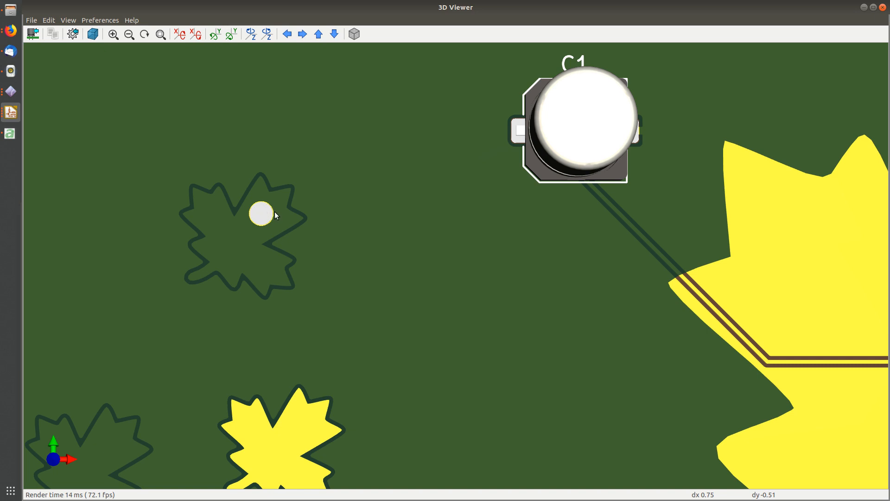
pyautogui.scroll(-3, 275, 215)
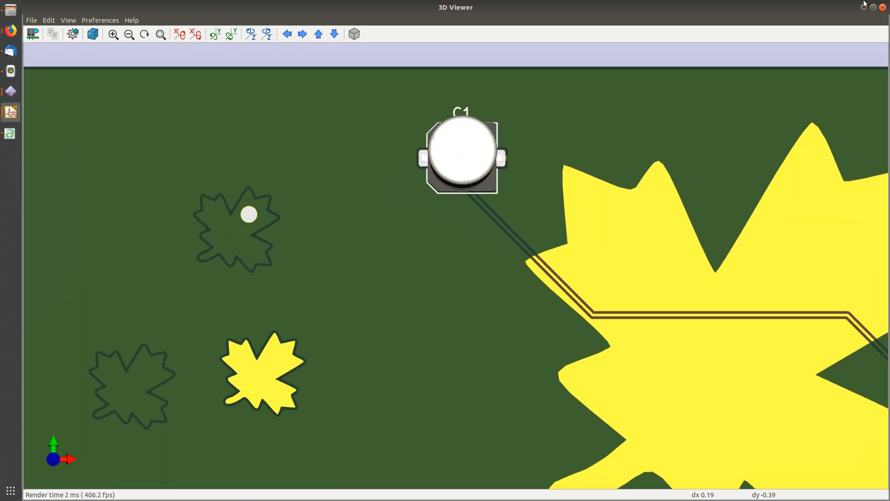
# - Close the 3D view and inspect the GND copper zone between the new leaf and the capacitor's pads
pyautogui.click(881, 9)
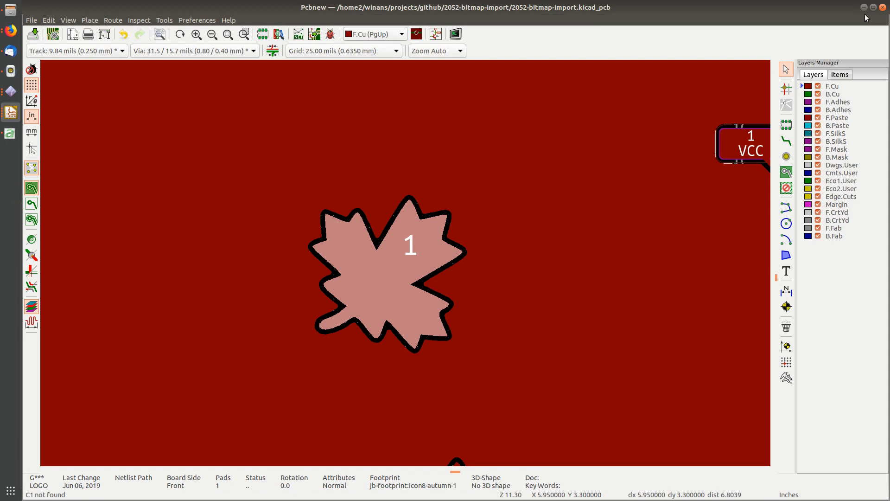
pyautogui.click(516, 171)
pyautogui.moveTo(649, 184); pyautogui.dragTo(458, 205, button='middle')
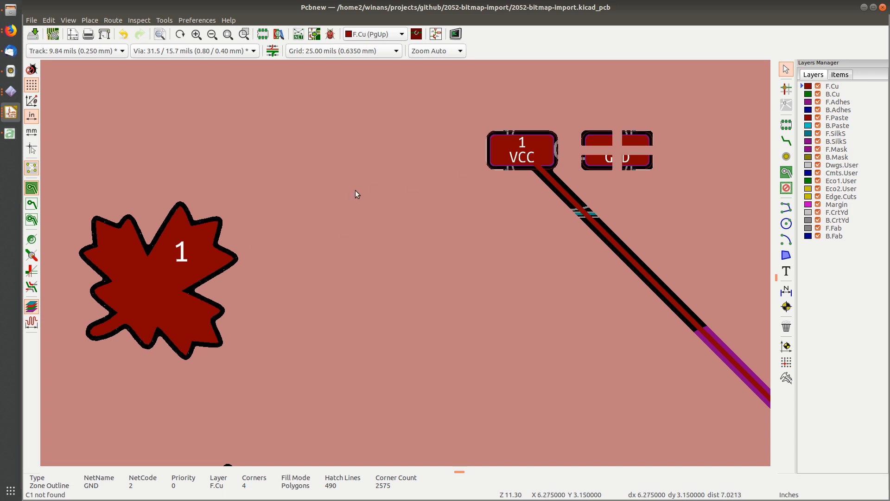
# - Switch to the schematic in Eeschema and place a MountingHole_Pad symbol to the right of the wire between VCC and C1
pyautogui.press('super+h')
pyautogui.click(705, 8)
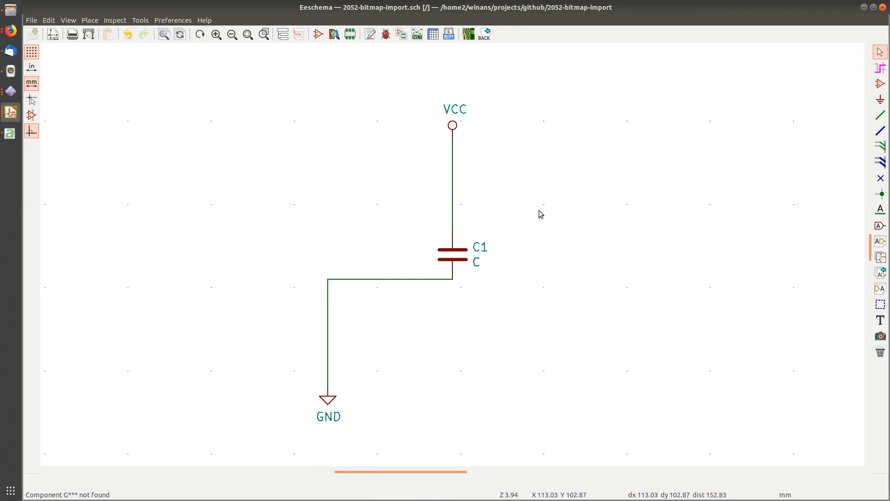
pyautogui.click(880, 84)
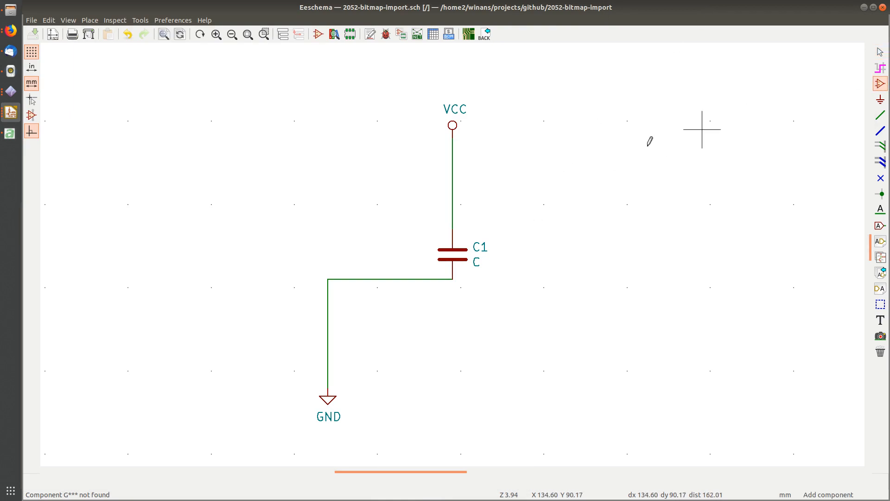
pyautogui.click(519, 194)
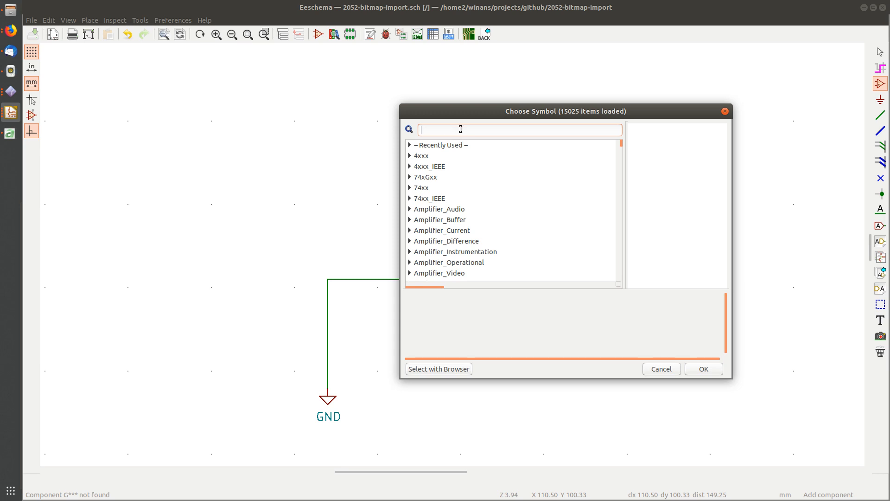
pyautogui.write('pad')
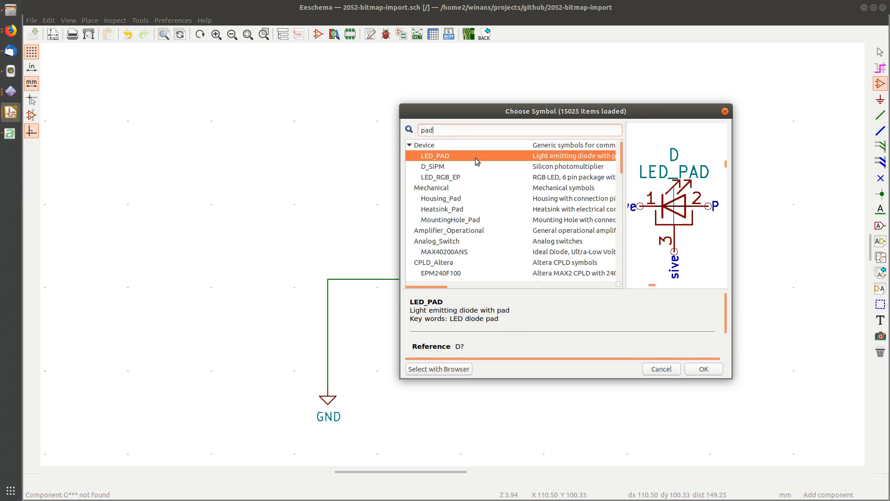
pyautogui.scroll(-5, 473, 209)
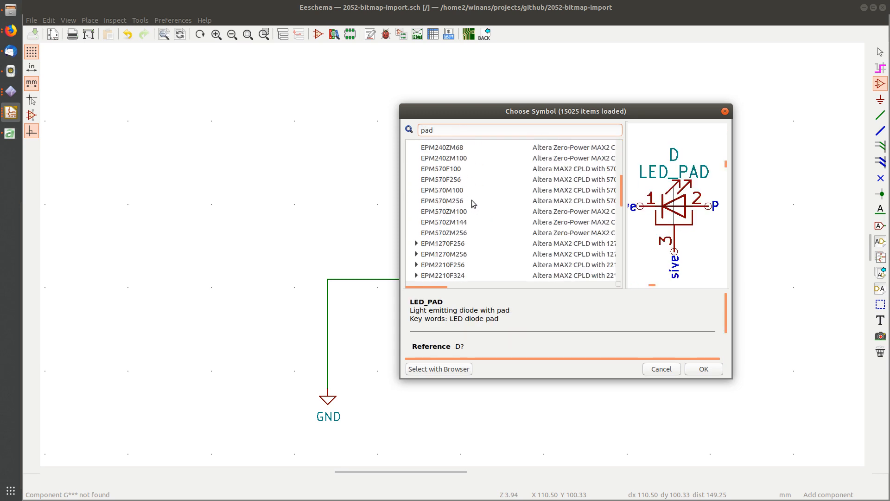
pyautogui.scroll(5, 472, 199)
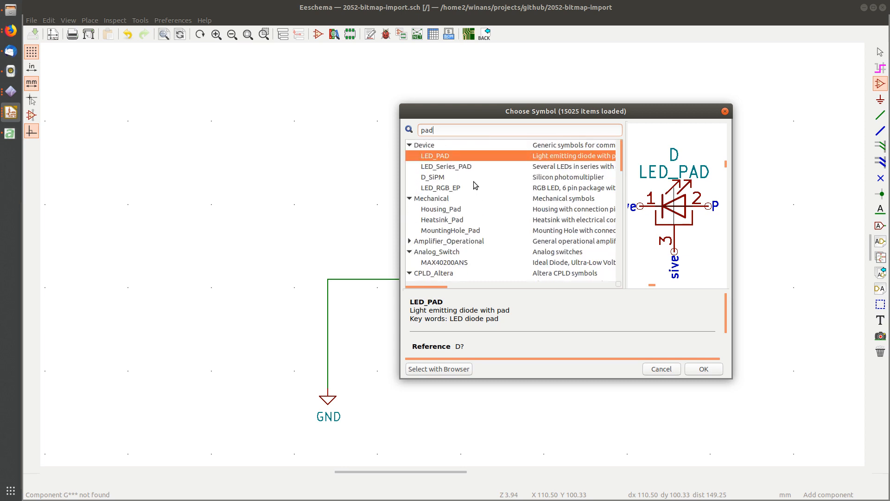
pyautogui.click(461, 222)
pyautogui.click(466, 230)
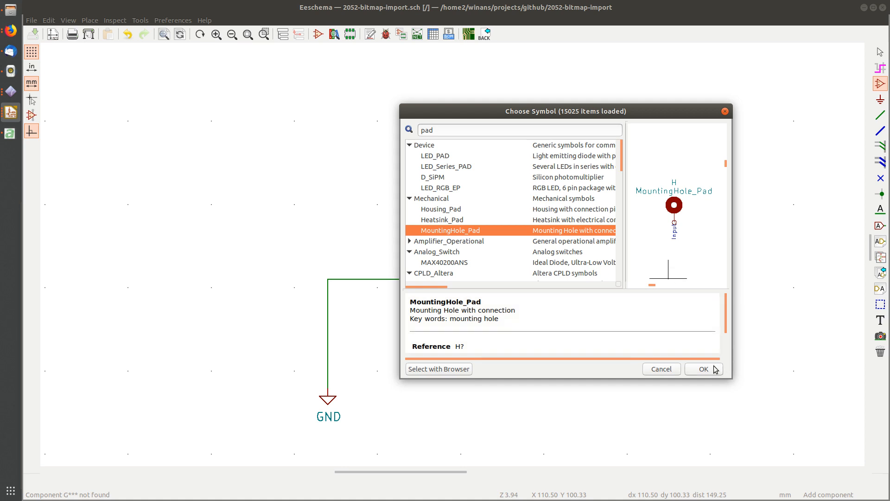
pyautogui.click(704, 369)
pyautogui.click(530, 202)
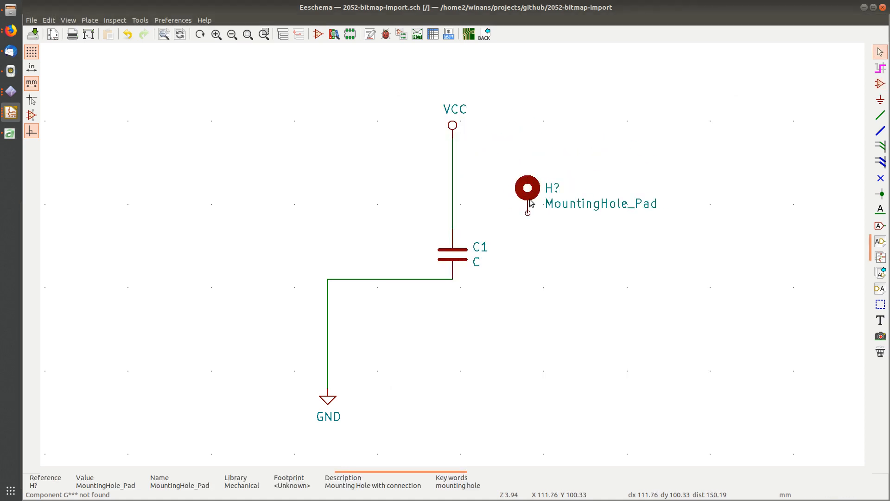
# - Wire the mounting hole symbol's pin to the VCC wire above C1
pyautogui.moveTo(530, 203); pyautogui.dragTo(439, 177, button='middle')
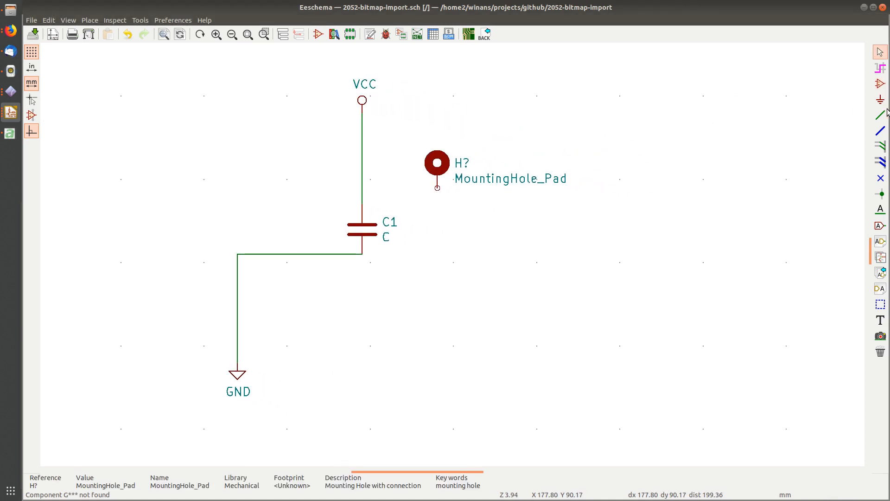
pyautogui.click(880, 115)
pyautogui.click(437, 188)
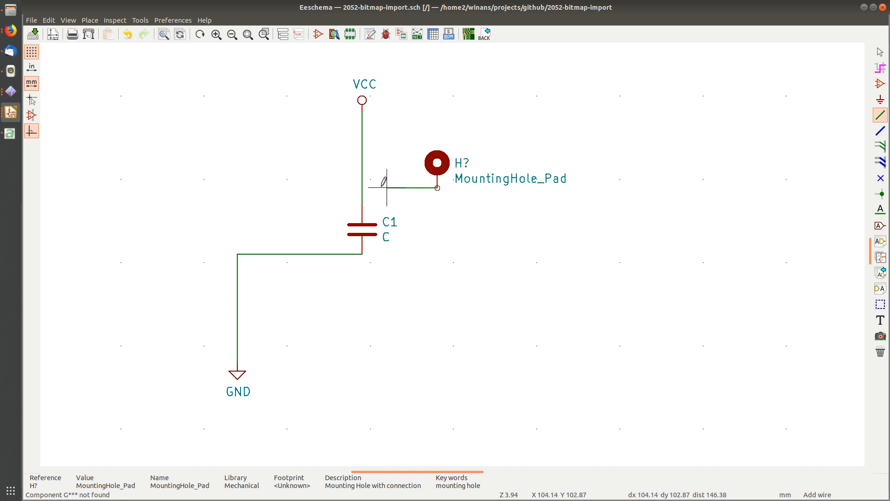
pyautogui.click(362, 188)
pyautogui.press('Escape')
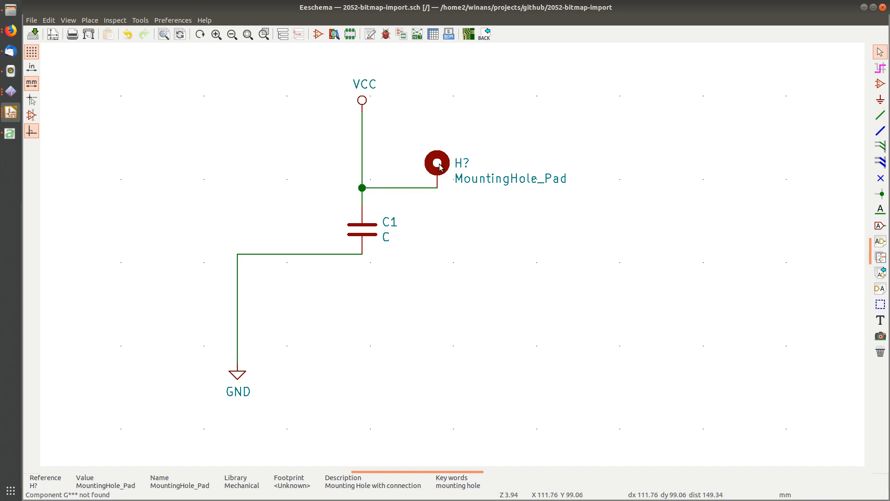
# - Assign the footprint jb-footprint:icon8-autumn-1 to the MountingHole_Pad symbol
pyautogui.doubleClick(438, 164)
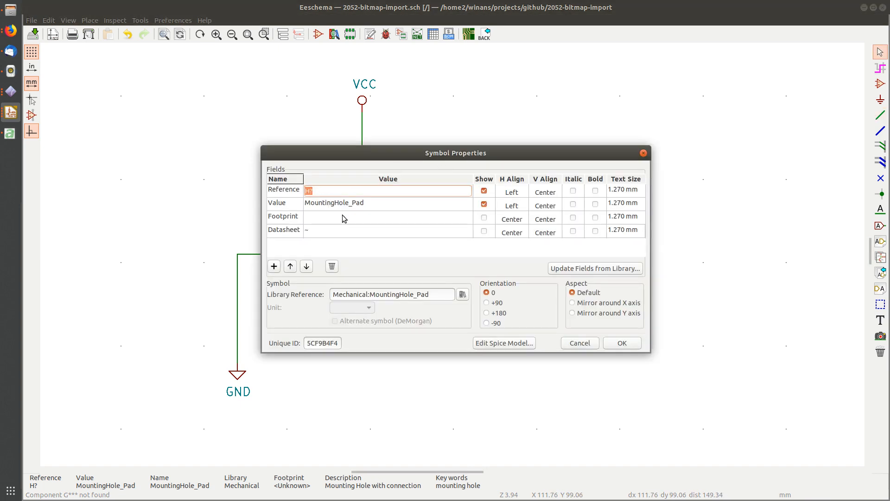
pyautogui.click(434, 224)
pyautogui.click(470, 220)
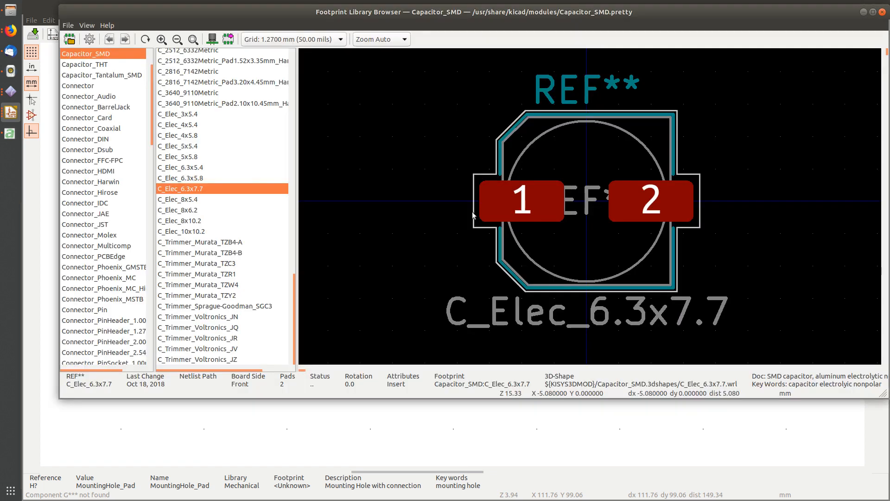
pyautogui.click(70, 39)
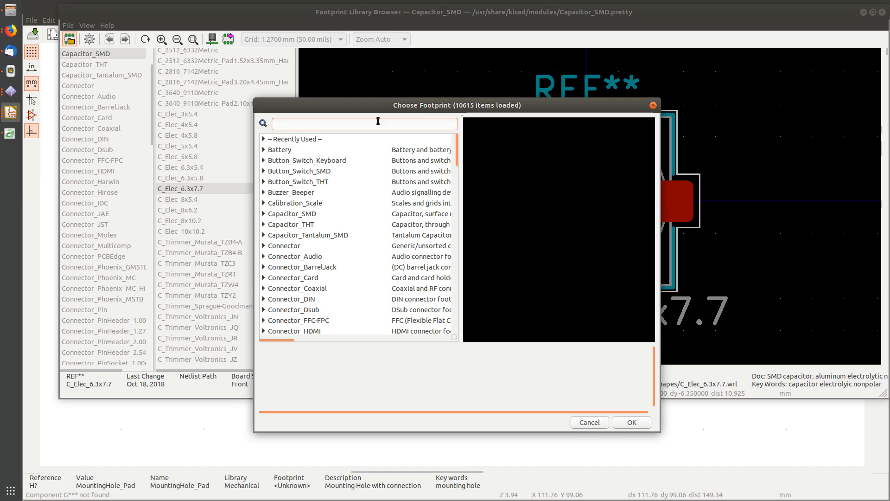
pyautogui.write('icon8')
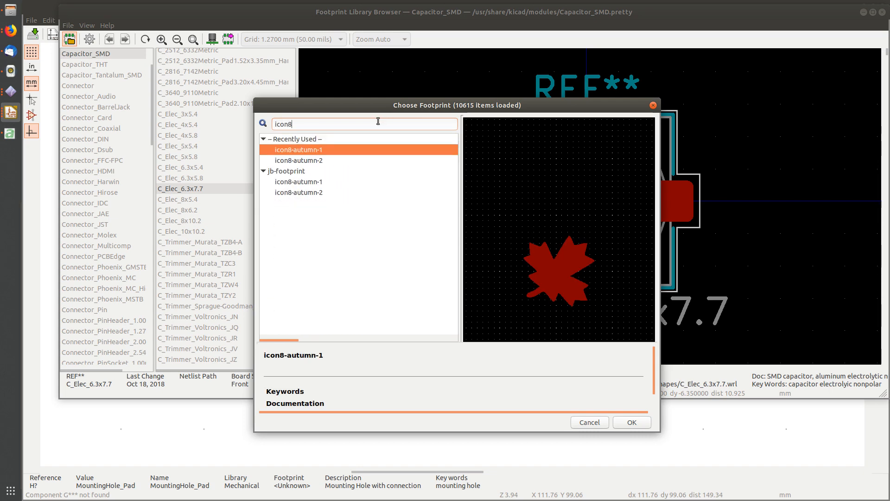
pyautogui.doubleClick(314, 182)
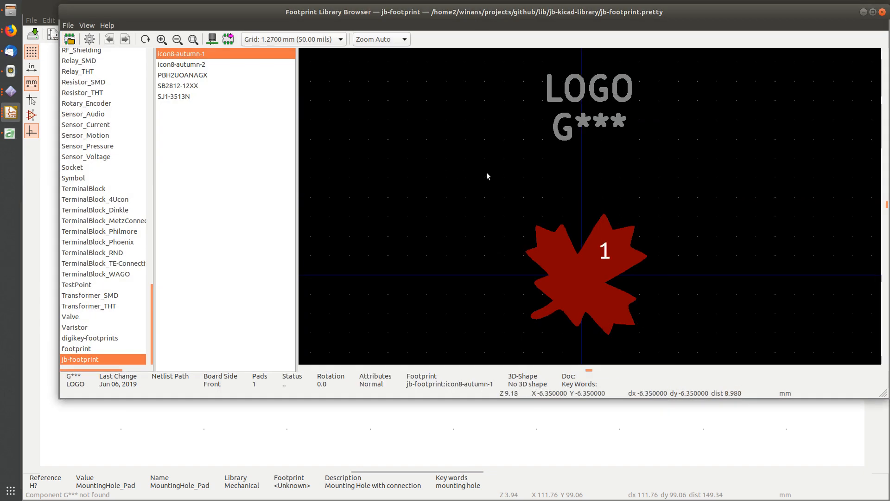
pyautogui.doubleClick(210, 55)
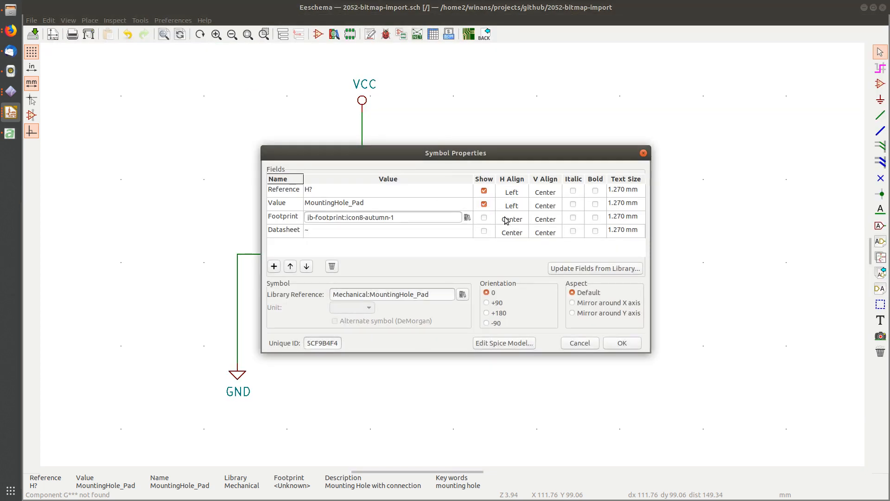
pyautogui.click(635, 343)
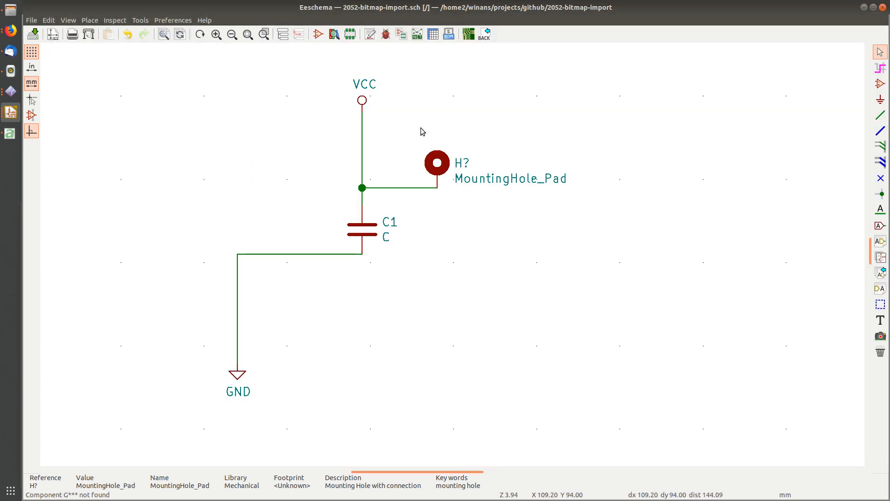
# - Save the schematic and generate the netlist 2052-bitmap-import.net, annotating the new symbol while keeping existing annotations
pyautogui.hotkey('ctrl', 's')
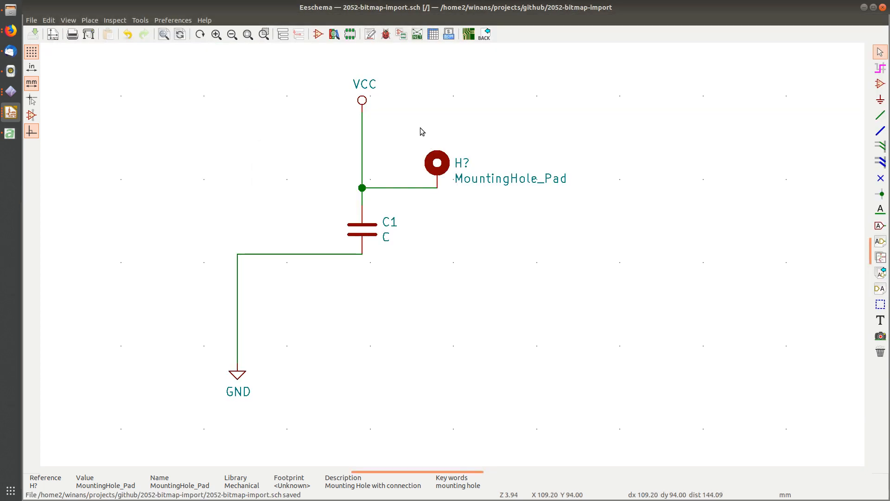
pyautogui.click(417, 34)
pyautogui.click(537, 217)
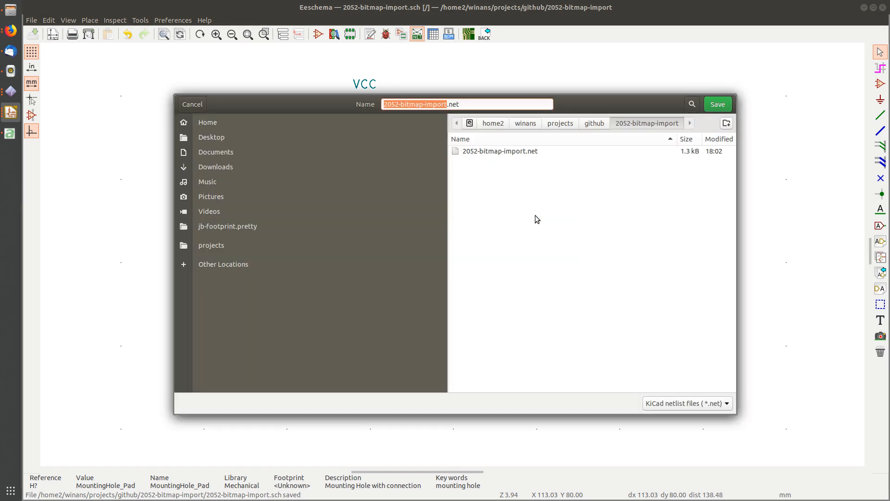
pyautogui.click(714, 104)
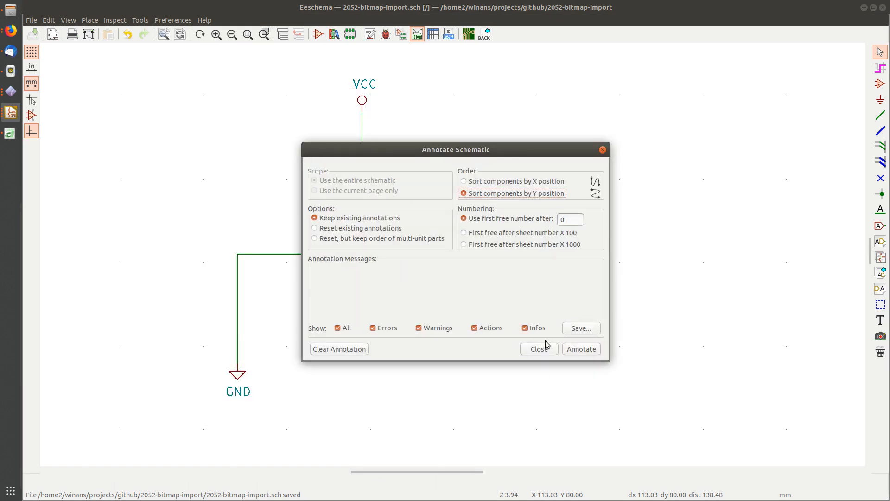
pyautogui.click(582, 350)
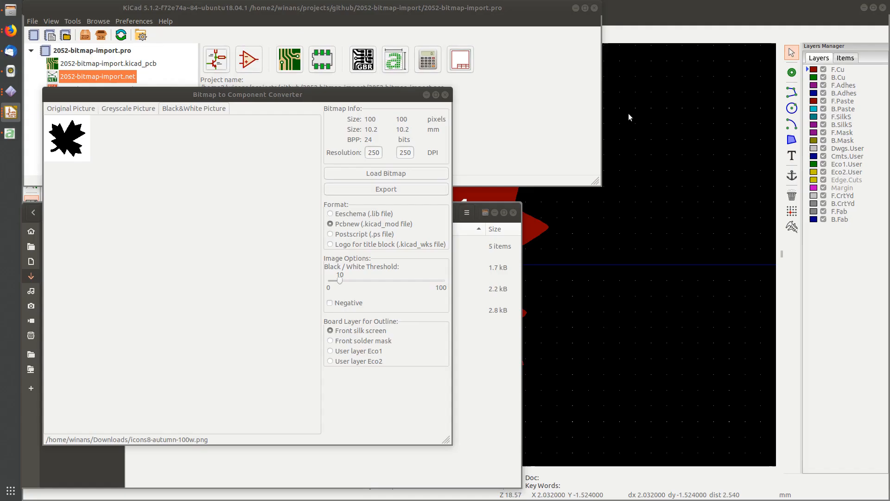
# - Switch to the board in Pcbnew and refill the copper zones
pyautogui.click(629, 117)
pyautogui.click(695, 14)
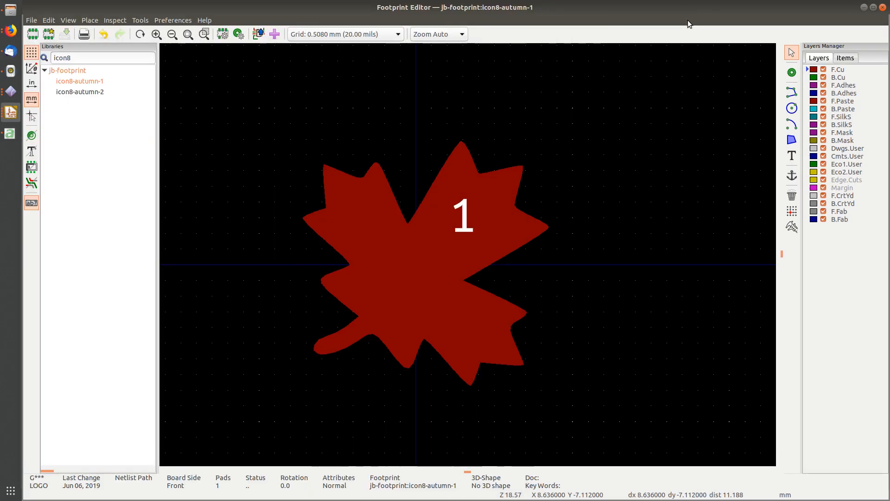
pyautogui.scroll(-4, 392, 135)
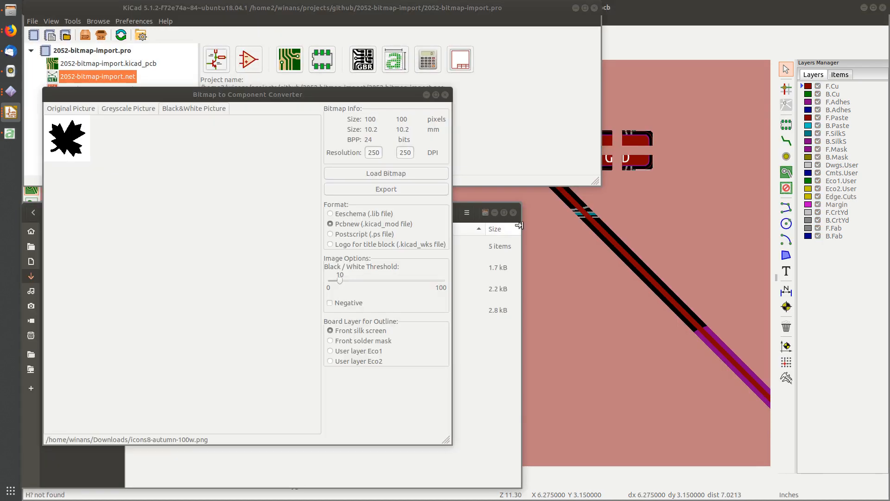
pyautogui.click(678, 37)
pyautogui.scroll(-3, 402, 231)
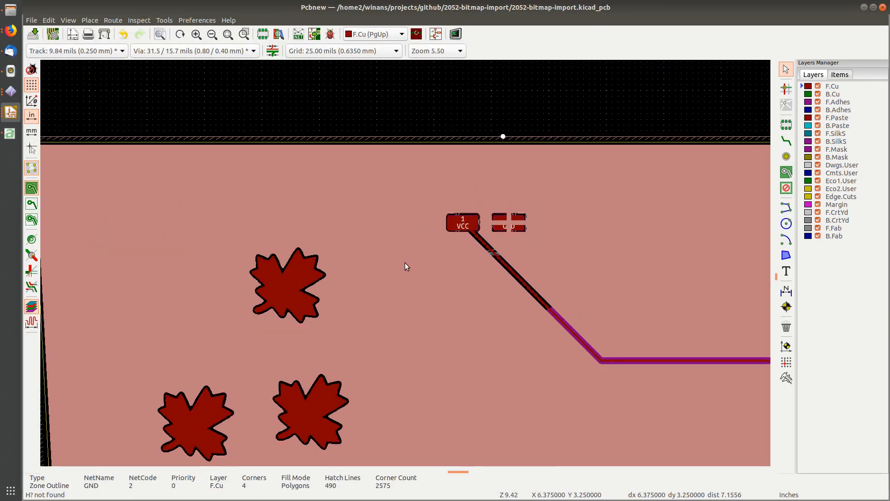
pyautogui.press('b')
pyautogui.scroll(-3, 377, 204)
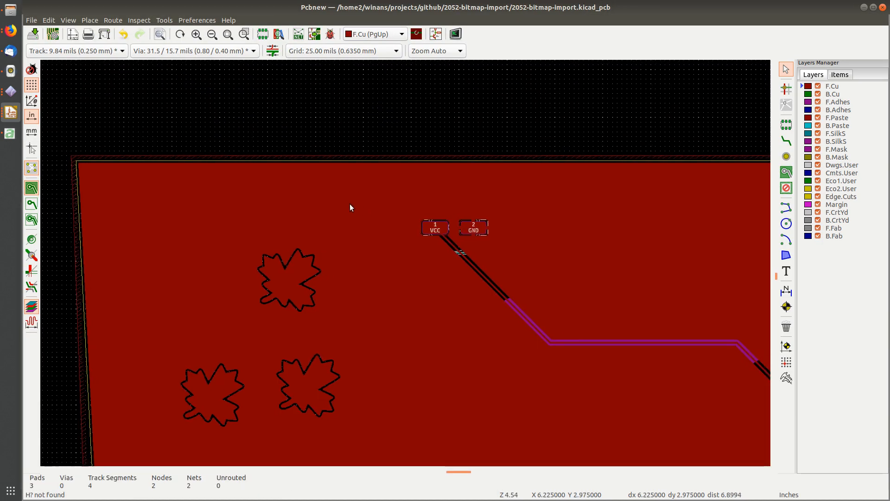
pyautogui.scroll(-1, 251, 133)
pyautogui.moveTo(537, 311); pyautogui.dragTo(421, 189, button='middle')
# - Update the board from 2052-bitmap-import.net with extra footprints deleted, and place the new leaf footprint below and left of the capacitor's VCC pad
pyautogui.click(298, 34)
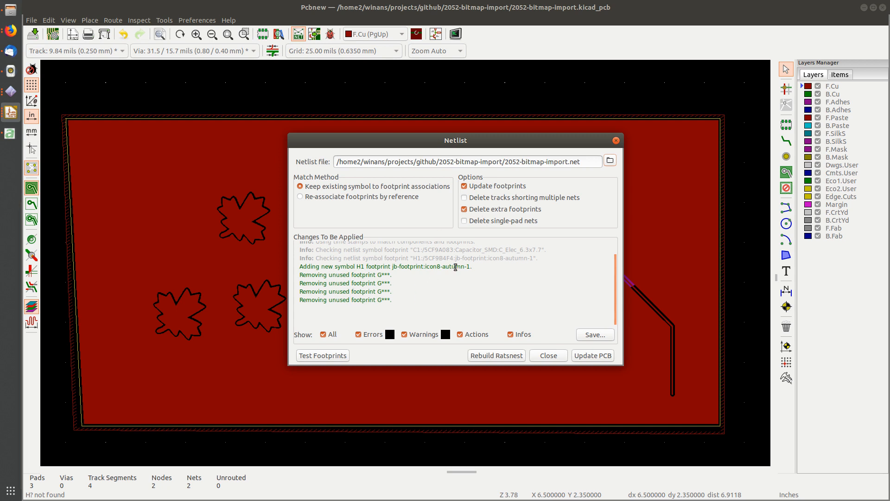
pyautogui.click(592, 356)
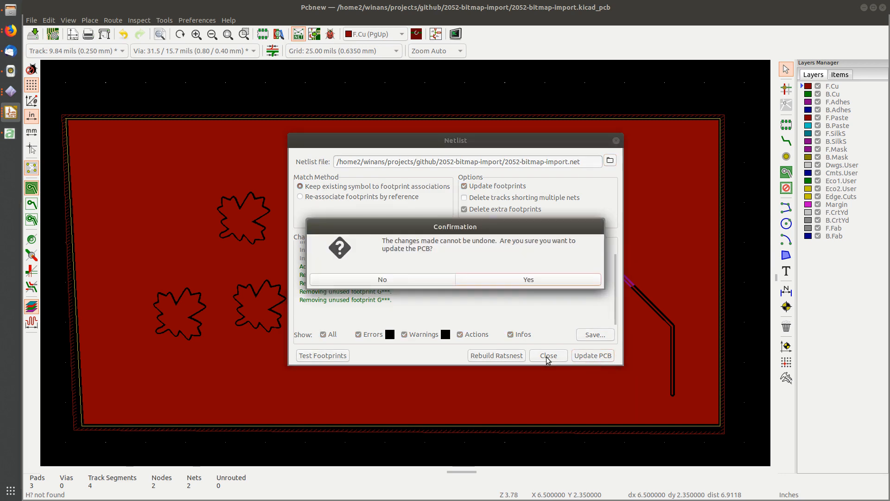
pyautogui.click(526, 281)
pyautogui.click(548, 355)
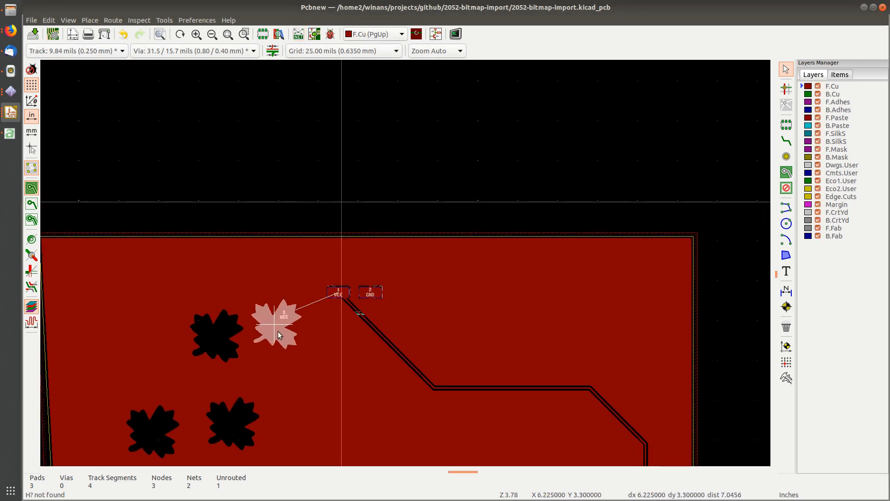
pyautogui.click(310, 349)
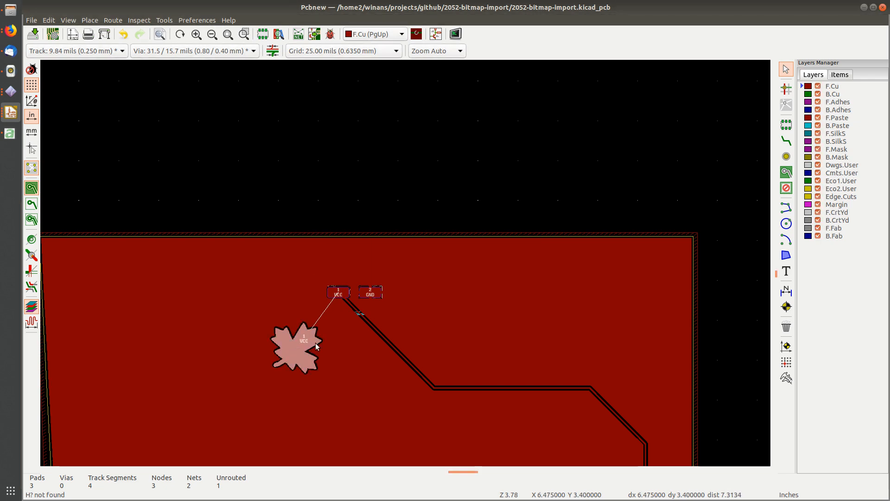
# - Hide the zone fills on the board and deselect the leaf footprint
pyautogui.click(32, 204)
pyautogui.moveTo(333, 377); pyautogui.dragTo(371, 271, button='middle')
pyautogui.scroll(2, 385, 257)
pyautogui.scroll(1, 399, 256)
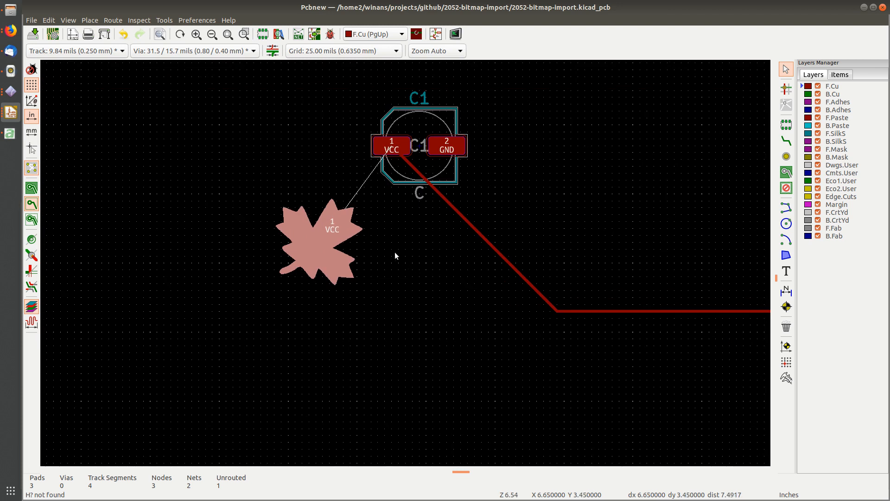
pyautogui.click(311, 295)
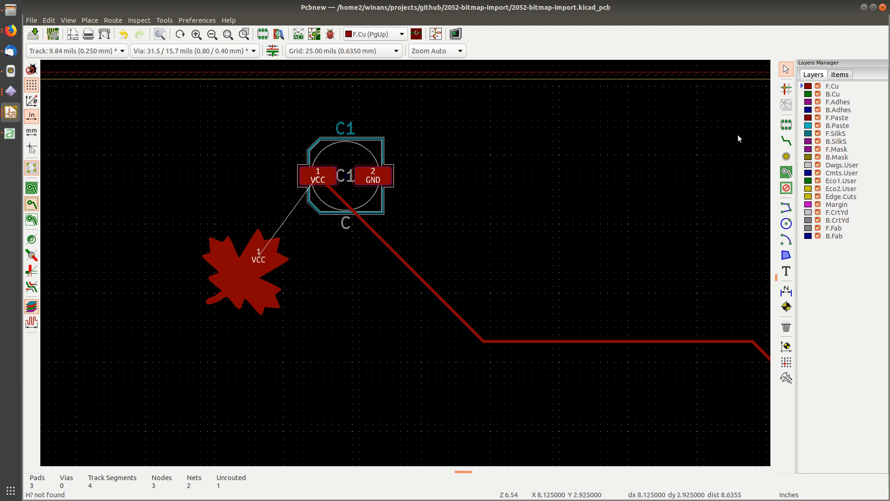
# - Route a VCC track on F.Cu from the capacitor's VCC pad around to the leaf footprint's pad 1
pyautogui.click(786, 142)
pyautogui.click(317, 175)
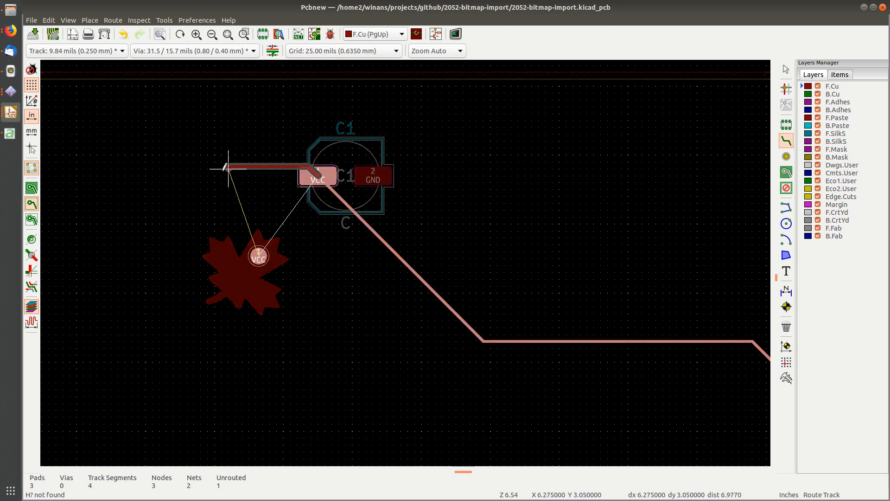
pyautogui.click(258, 255)
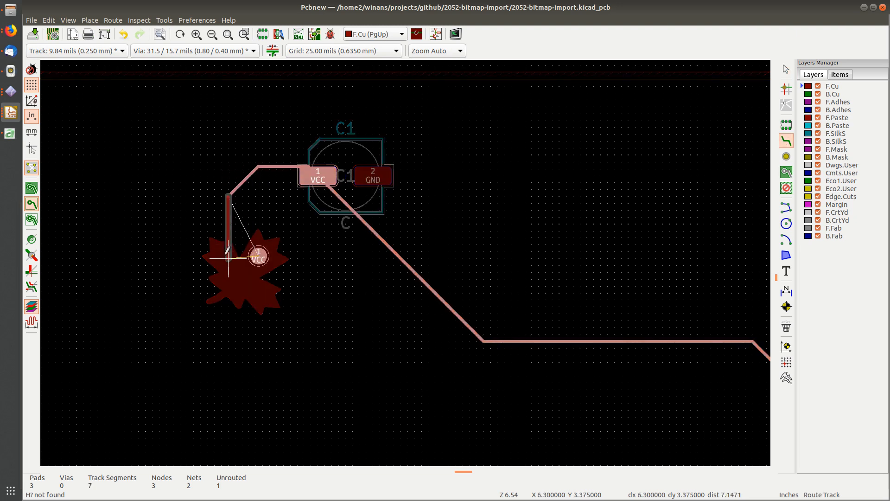
pyautogui.scroll(5, 231, 277)
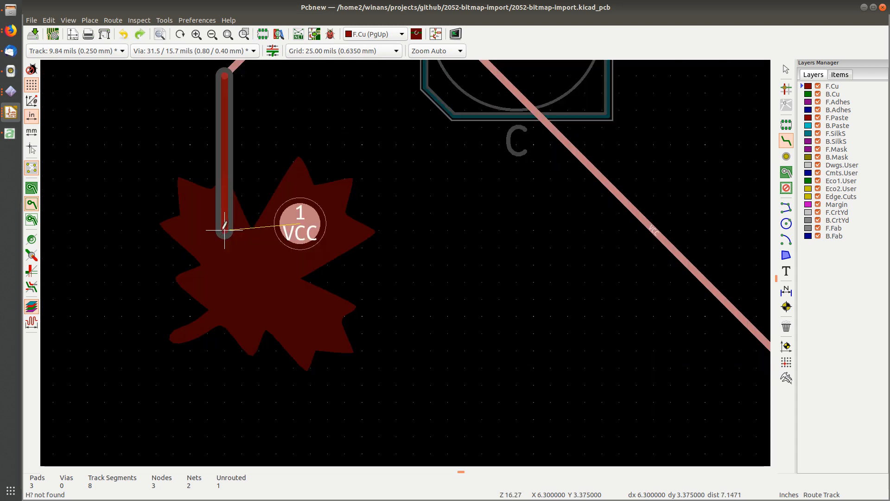
pyautogui.click(225, 265)
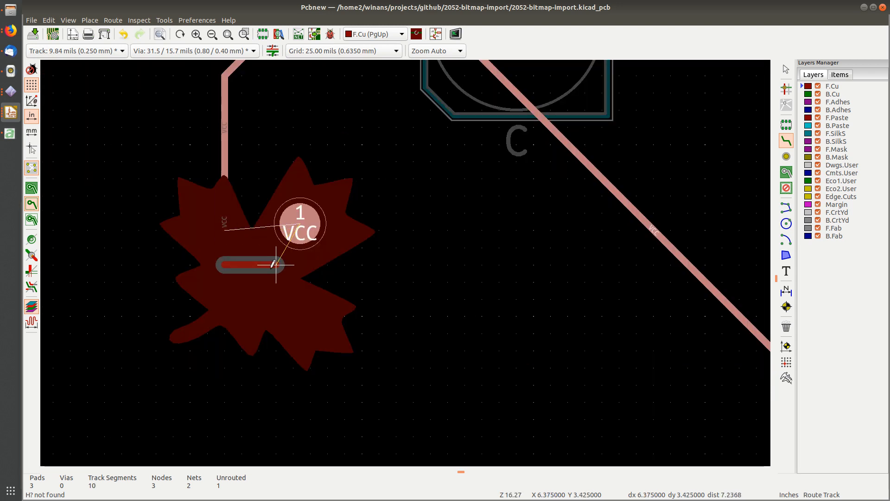
pyautogui.click(293, 230)
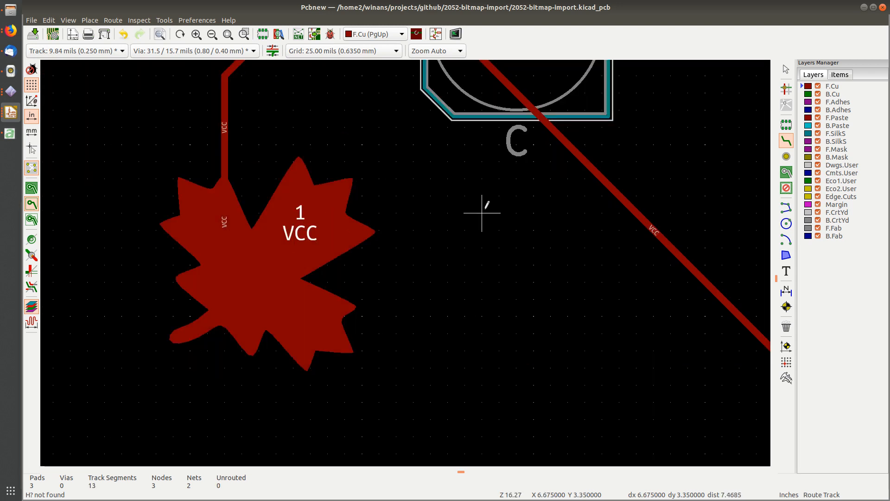
pyautogui.press('Escape')
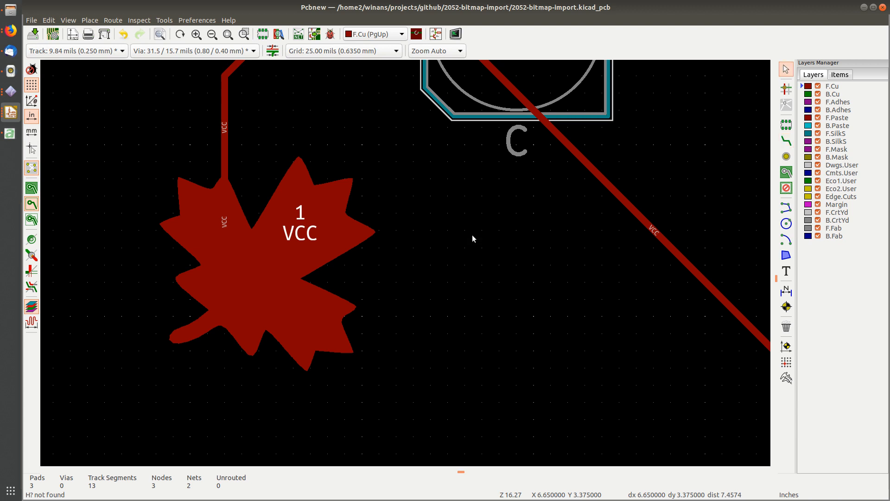
# - Save the board and examine the leaf footprint in the 3D Viewer
pyautogui.hotkey('ctrl', 's')
pyautogui.moveTo(384, 231); pyautogui.dragTo(362, 286, button='middle')
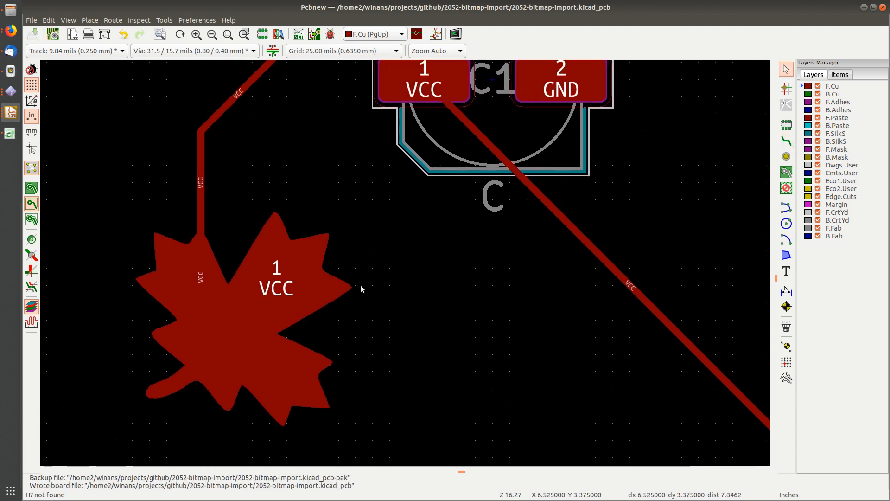
pyautogui.hotkey('alt', '3')
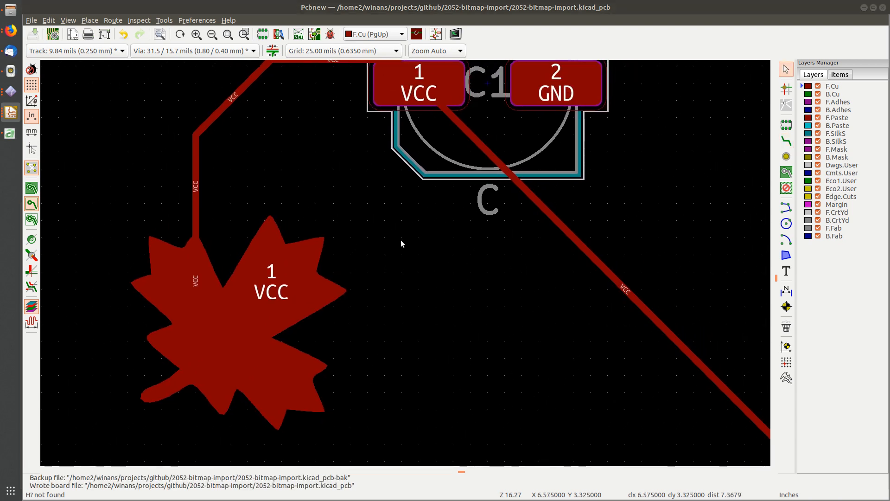
pyautogui.scroll(8, 421, 251)
pyautogui.scroll(-5, 427, 250)
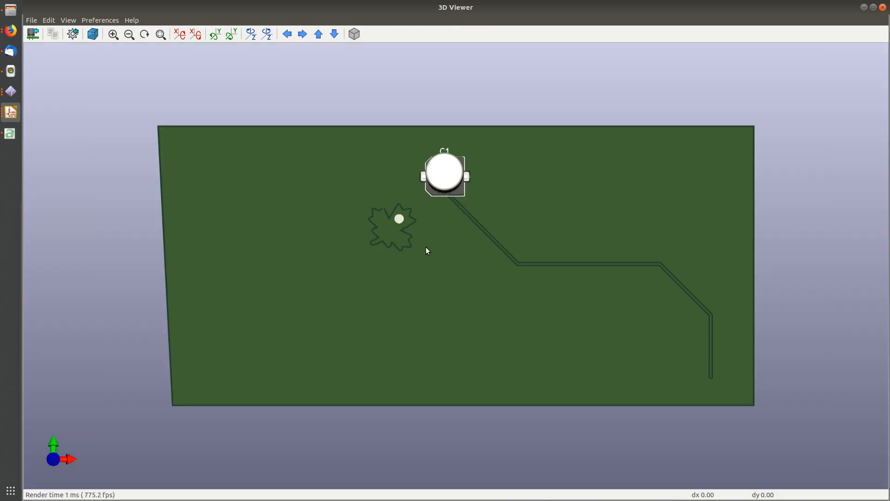
# - Show the refilled copper zones around the leaf and its new track on the board, and check them in the 3D Viewer
pyautogui.hotkey('alt', 'Tab')
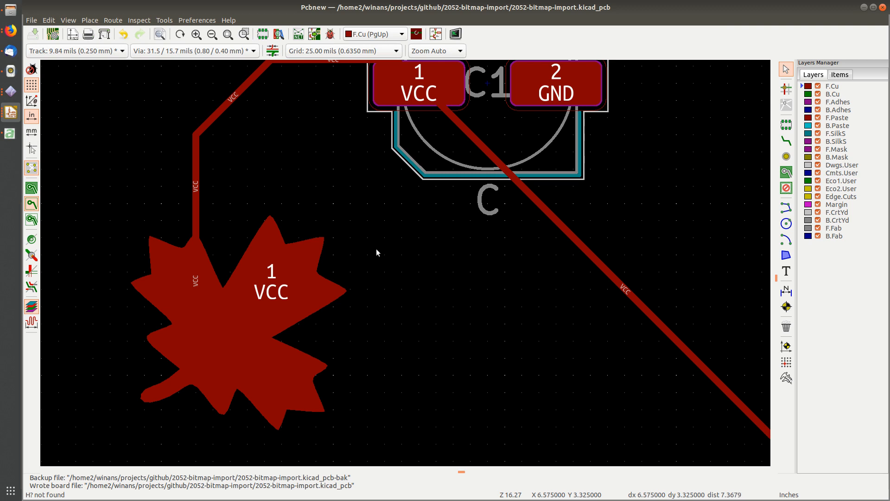
pyautogui.click(377, 249)
pyautogui.click(31, 187)
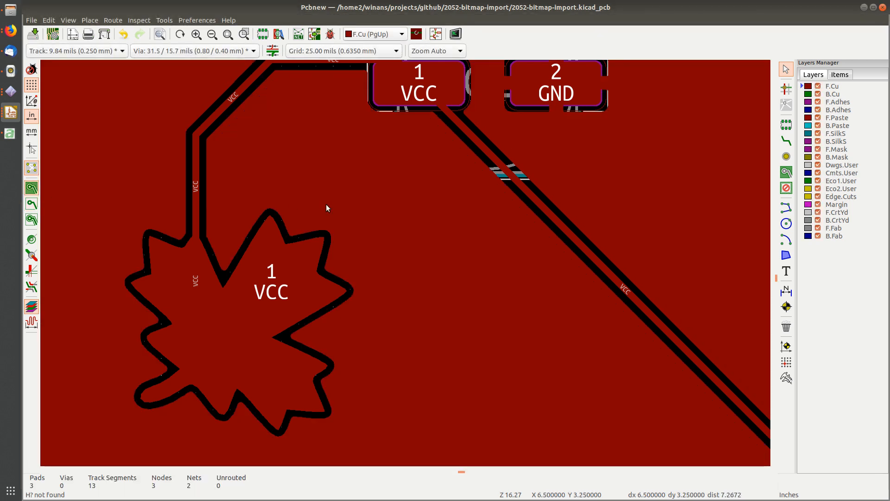
pyautogui.hotkey('alt', 'Tab')
pyautogui.scroll(5, 432, 262)
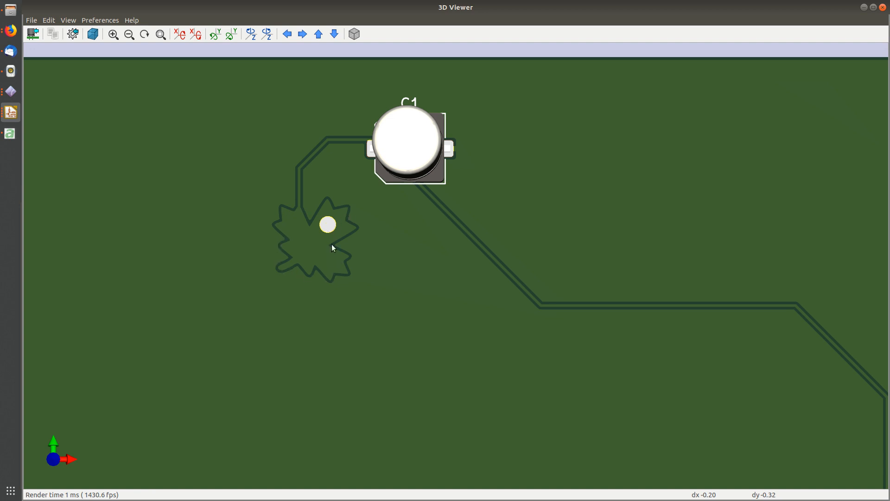
# - Switch to the Footprint Editor and merge icon8-autumn-1's leaf polygon and pad 1 into one pad created from the selected shapes
pyautogui.hotkey('alt', 'Tab')
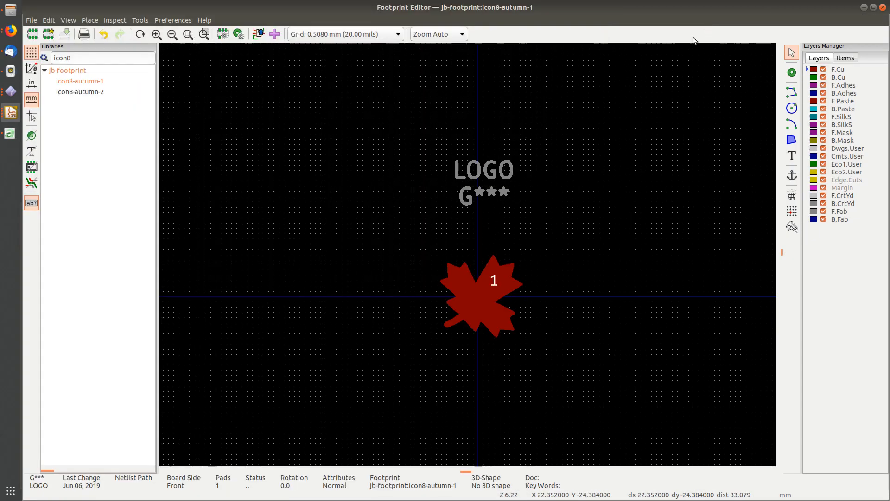
pyautogui.scroll(3, 468, 254)
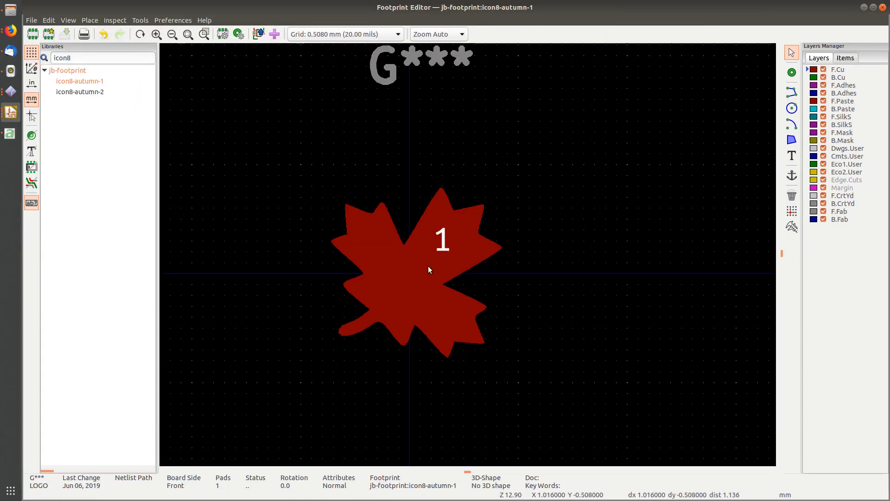
pyautogui.click(436, 243)
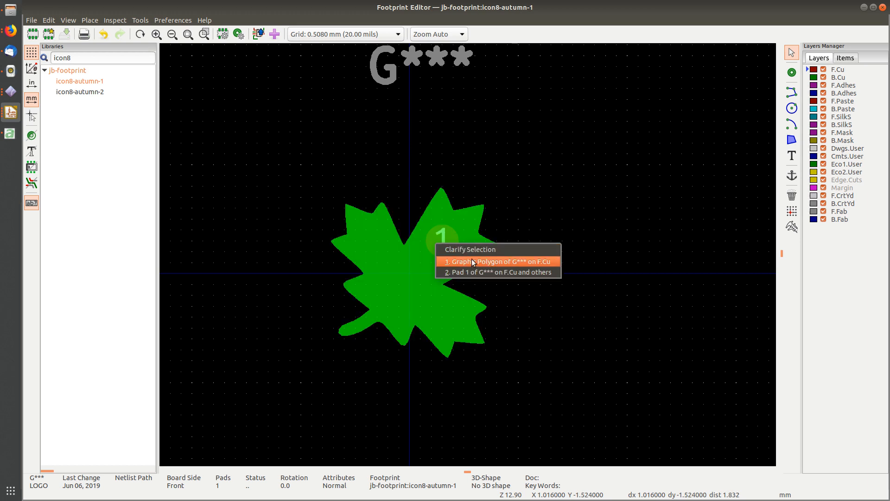
pyautogui.click(572, 189)
pyautogui.moveTo(542, 141); pyautogui.dragTo(305, 387)
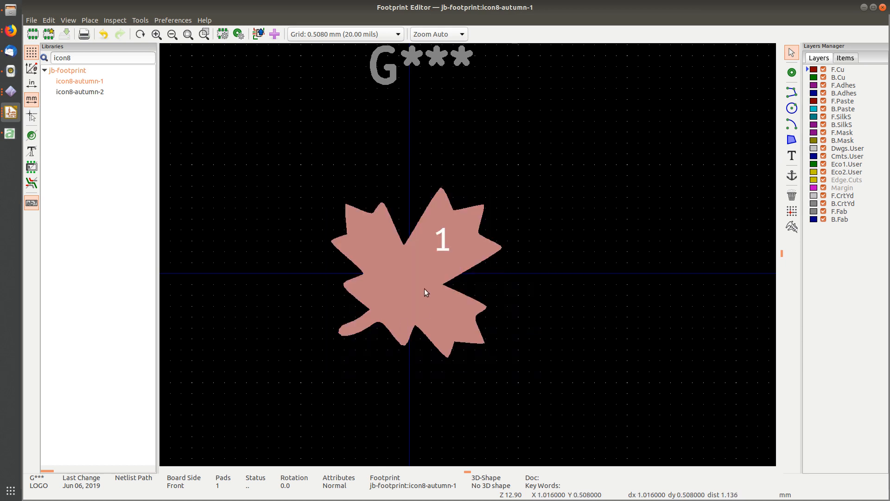
pyautogui.rightClick(413, 280)
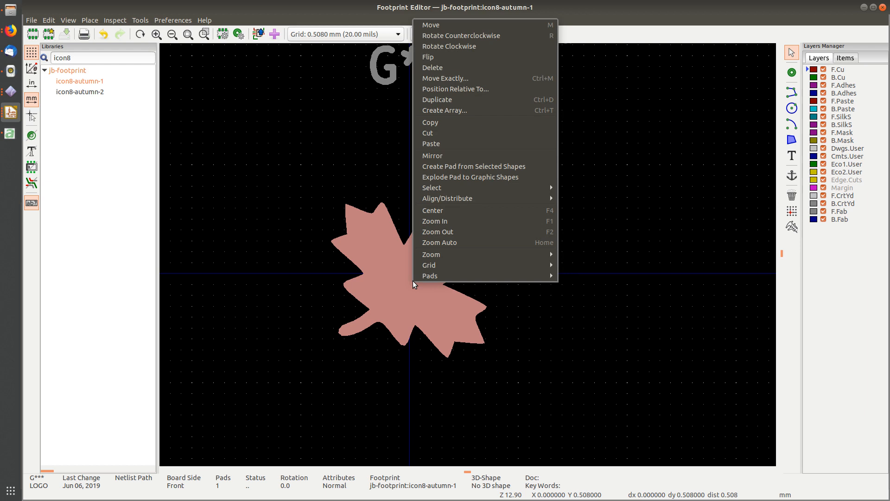
pyautogui.click(508, 165)
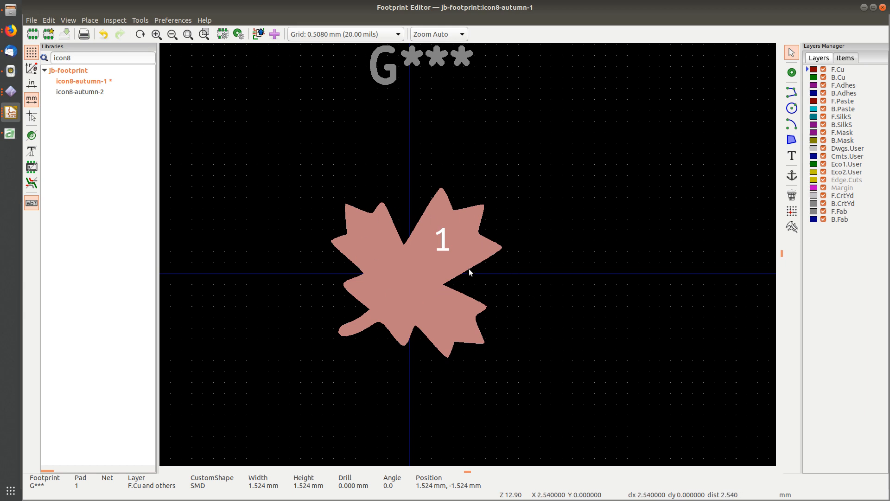
pyautogui.click(529, 243)
pyautogui.moveTo(529, 243); pyautogui.dragTo(513, 173, button='middle')
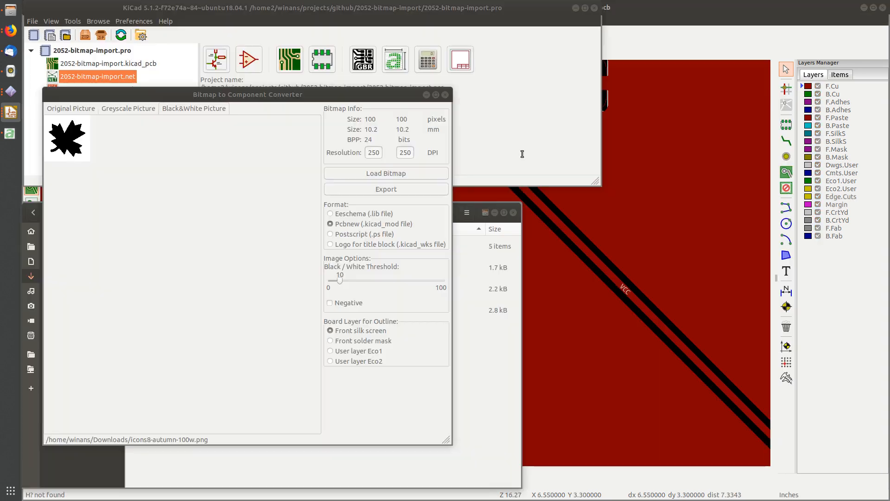
# - Switch to Pcbnew and update only the selected leaf footprint from the library's jb-footprint:icon8-autumn-1
pyautogui.click(519, 144)
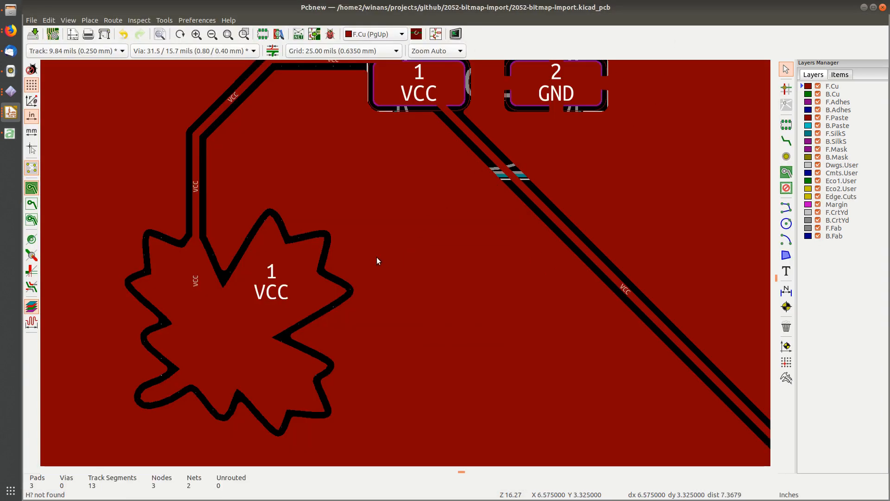
pyautogui.scroll(-2, 400, 250)
pyautogui.moveTo(448, 299); pyautogui.dragTo(459, 247, button='middle')
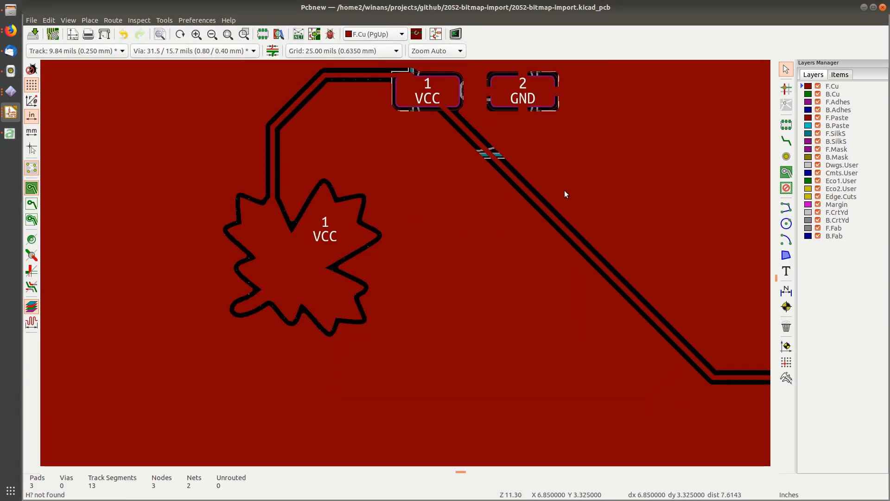
pyautogui.click(283, 269)
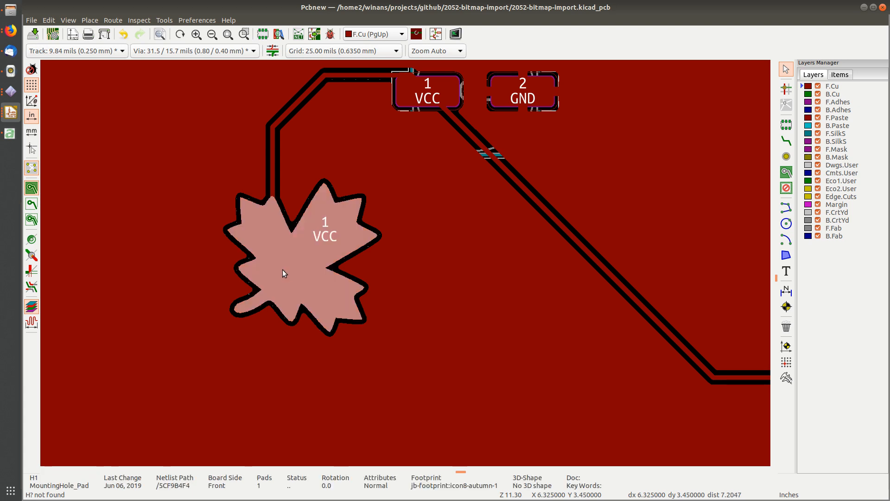
pyautogui.doubleClick(319, 245)
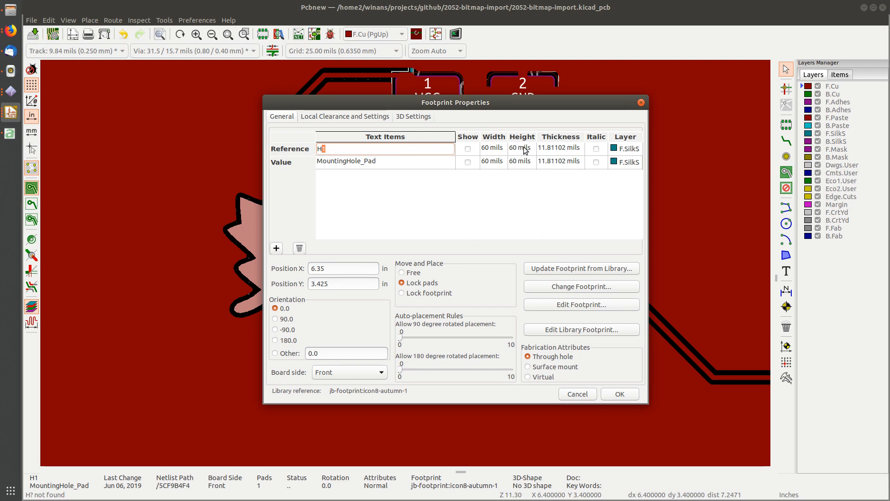
pyautogui.click(602, 269)
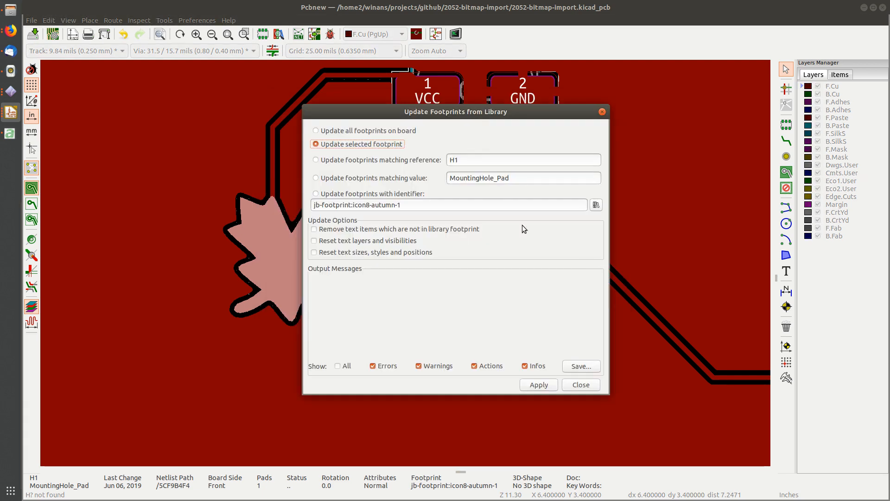
pyautogui.click(710, 302)
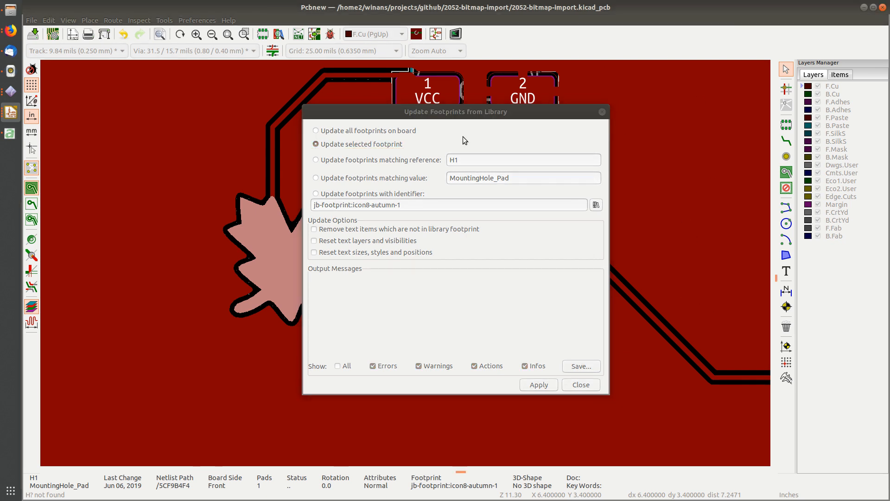
pyautogui.click(372, 145)
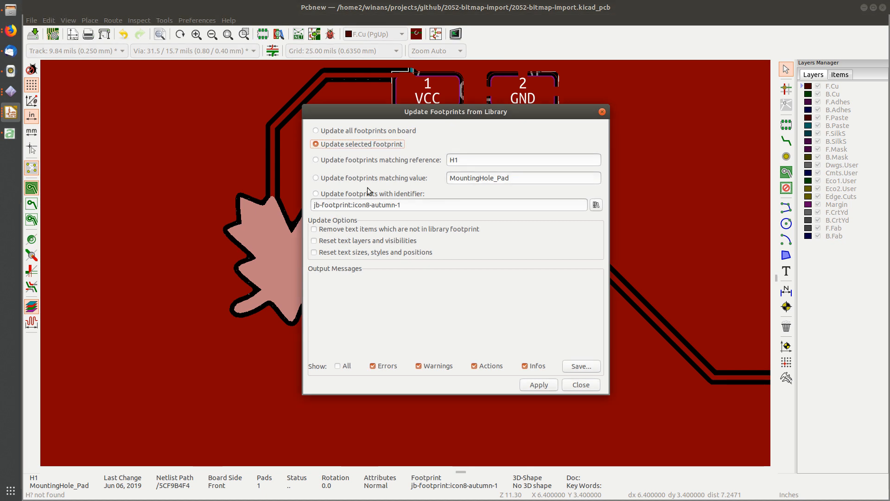
pyautogui.click(538, 385)
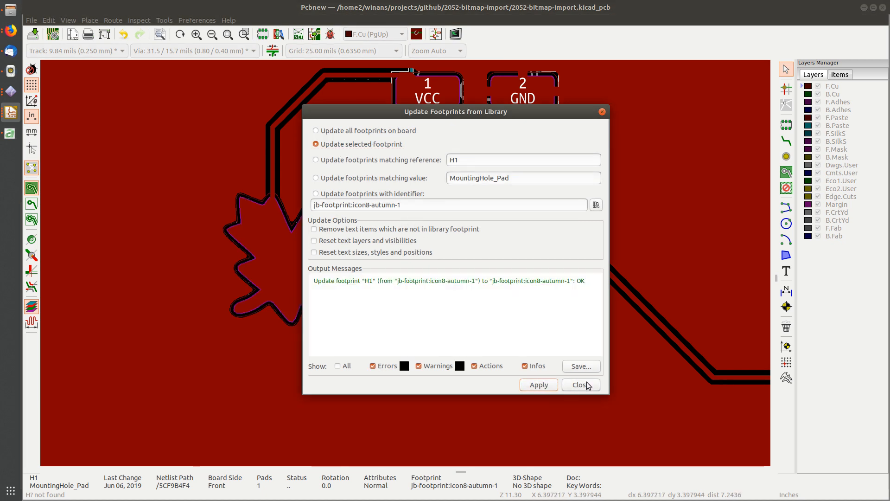
pyautogui.click(580, 385)
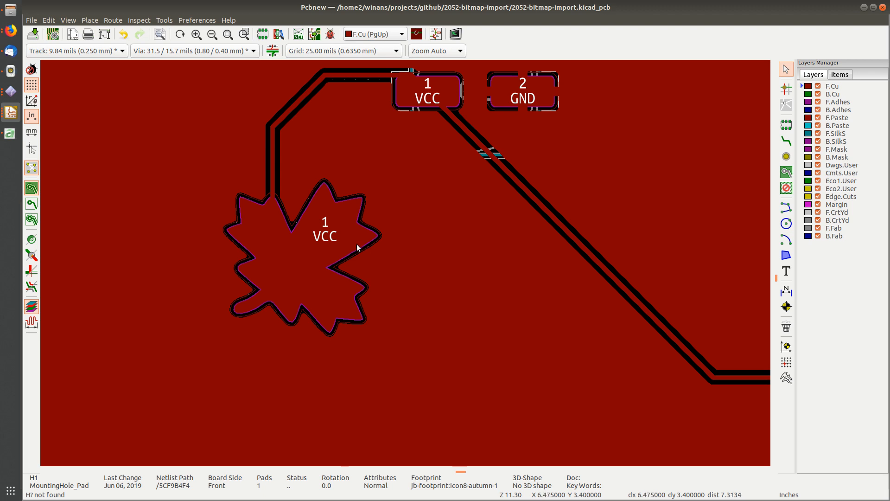
# - Check the updated leaf pad's outline and its track to the capacitor, and save the board
pyautogui.scroll(3, 352, 238)
pyautogui.moveTo(410, 279); pyautogui.dragTo(335, 238, button='middle')
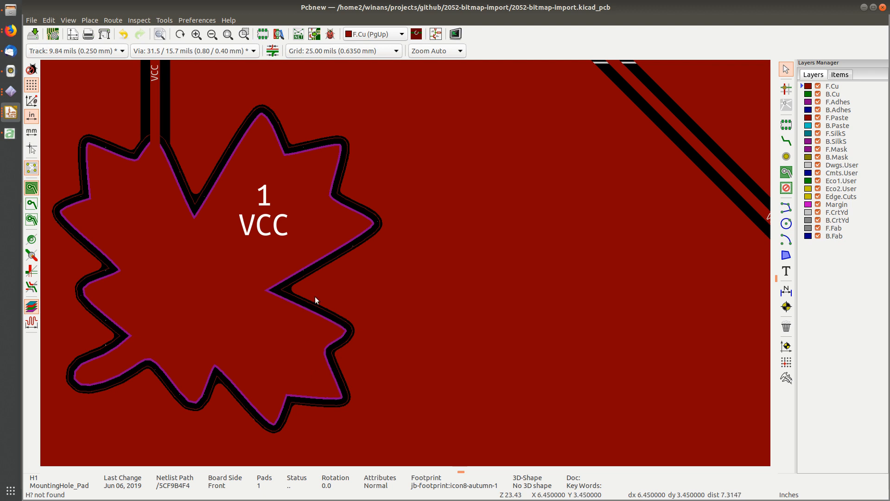
pyautogui.moveTo(430, 149); pyautogui.dragTo(325, 395, button='middle')
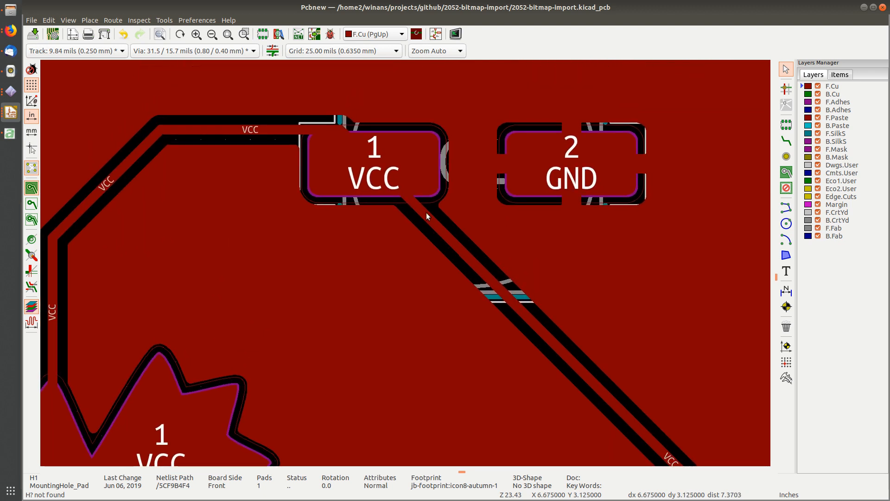
pyautogui.moveTo(280, 357); pyautogui.dragTo(358, 179, button='middle')
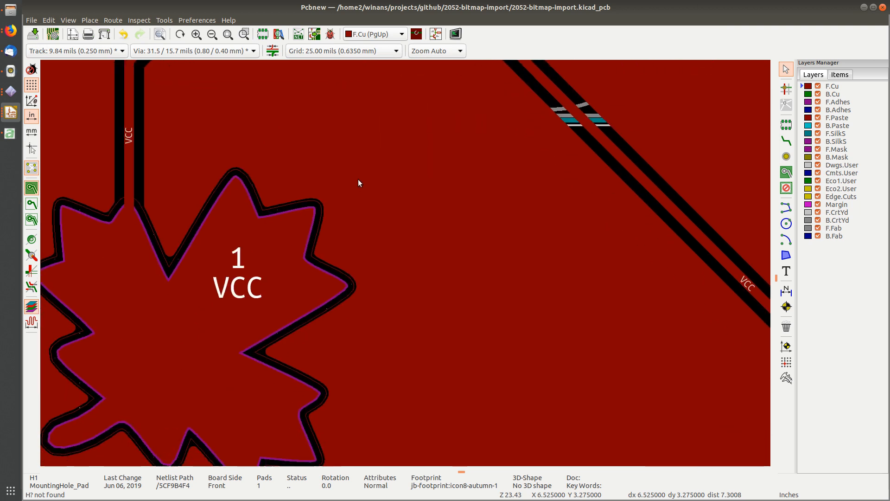
pyautogui.hotkey('ctrl', 's')
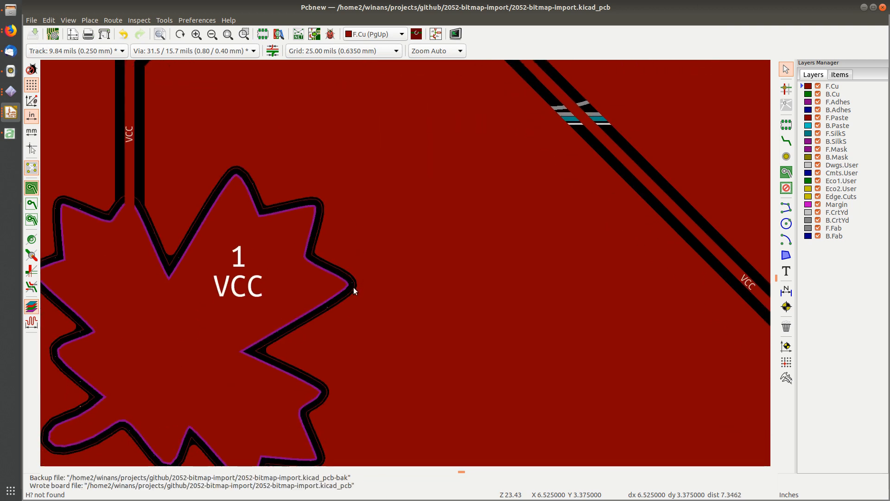
# - Examine the leaf-shaped pad and its track to the capacitor in the 3D Viewer from a tilted angle
pyautogui.hotkey('alt', '3')
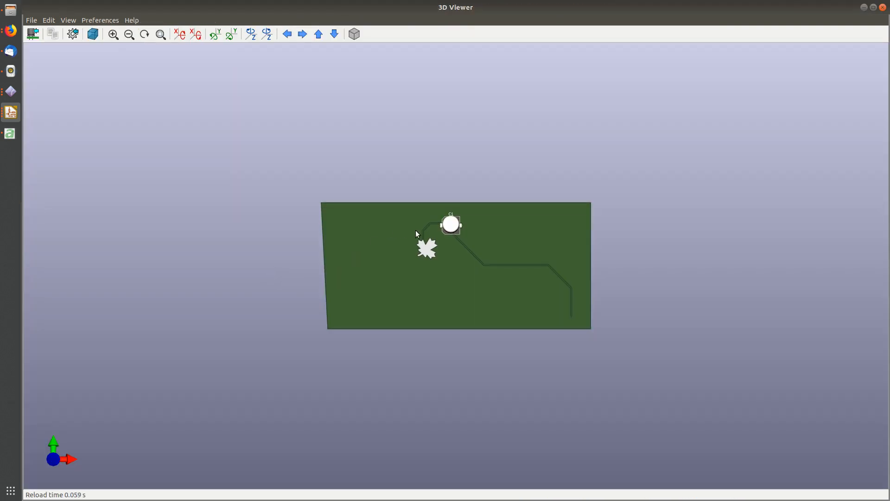
pyautogui.scroll(10, 416, 231)
pyautogui.moveTo(294, 154); pyautogui.dragTo(242, 286, button='middle')
pyautogui.moveTo(256, 296); pyautogui.dragTo(274, 245)
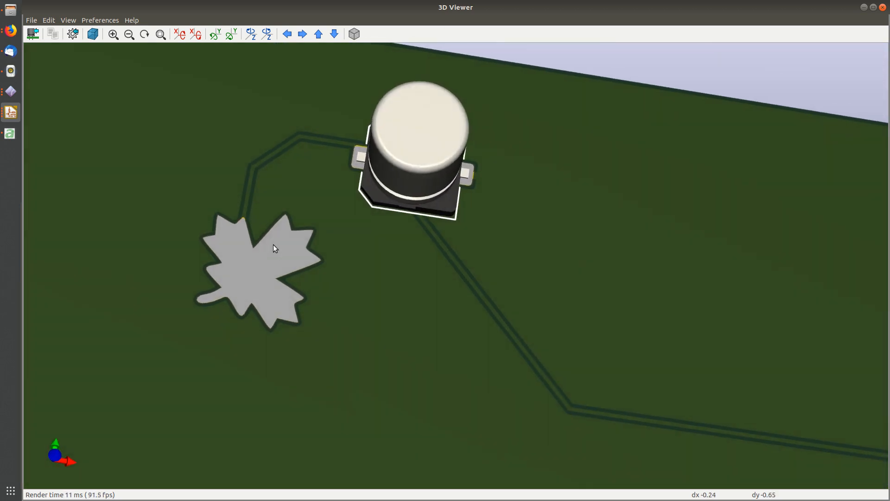
pyautogui.moveTo(293, 323); pyautogui.dragTo(322, 294)
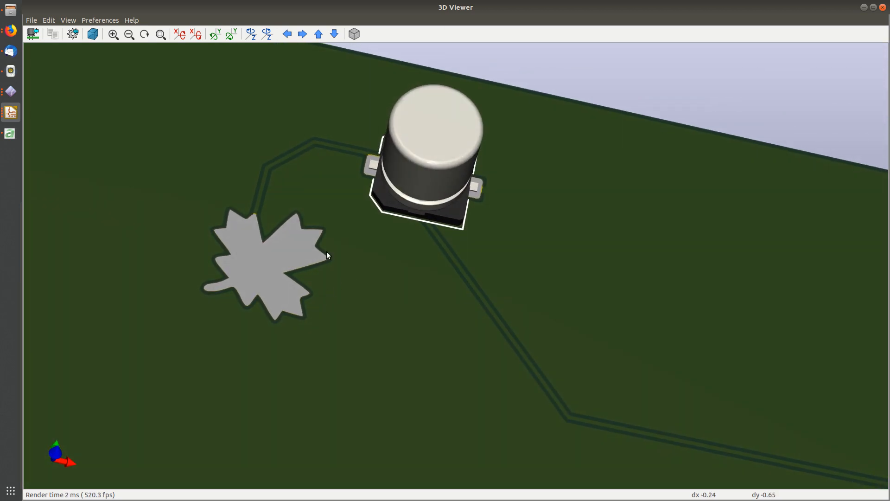
# - Look at the leaf-shaped pad's silver surface and edges up close in the 3D Viewer
pyautogui.scroll(8, 256, 297)
pyautogui.moveTo(178, 305); pyautogui.dragTo(352, 271, button='middle')
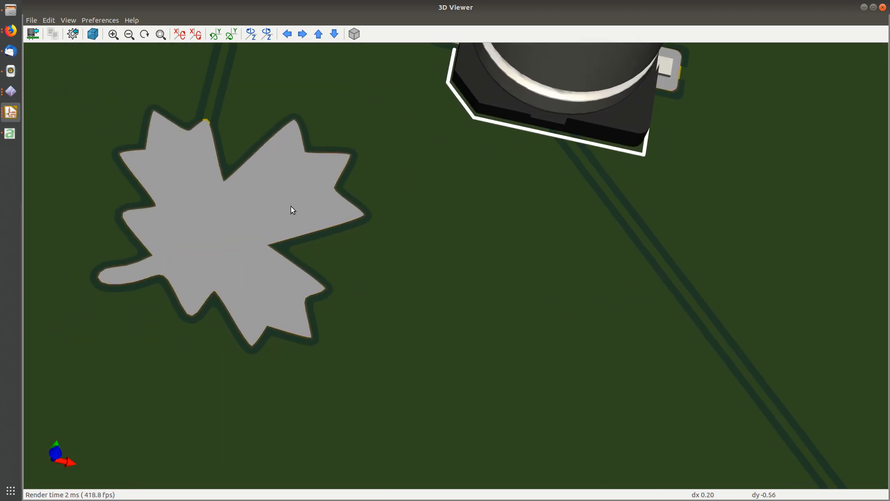
pyautogui.scroll(-5, 228, 218)
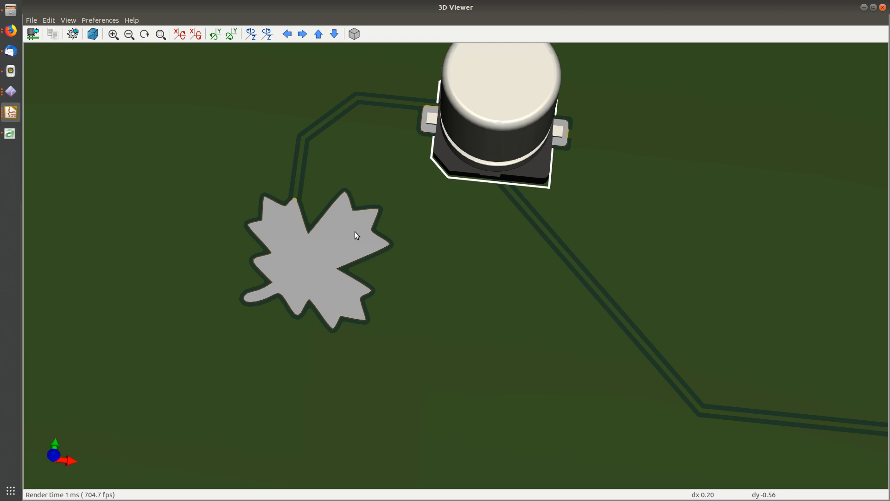
# - Switch to the Footprint Editor and remove the F.Paste layer from icon8-autumn-1's leaf pad
pyautogui.hotkey('alt', 'Tab')
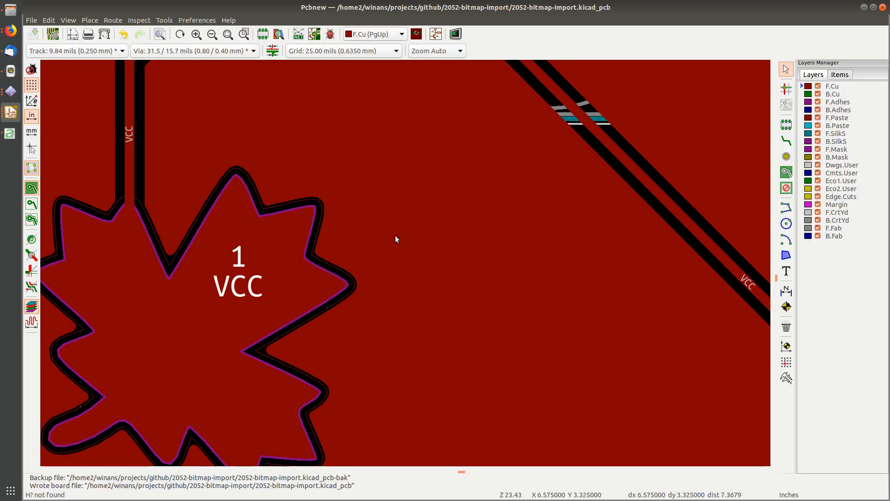
pyautogui.hotkey('alt', 'Tab')
pyautogui.hotkey('alt', 'Tab')
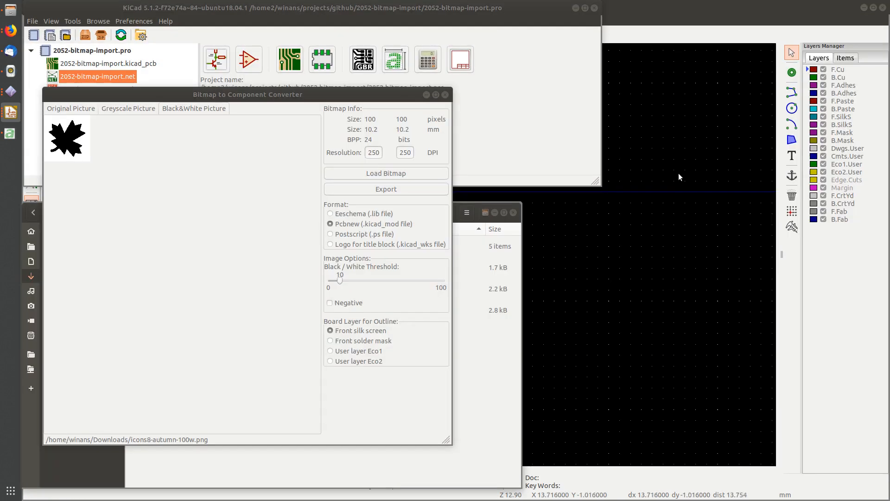
pyautogui.doubleClick(407, 181)
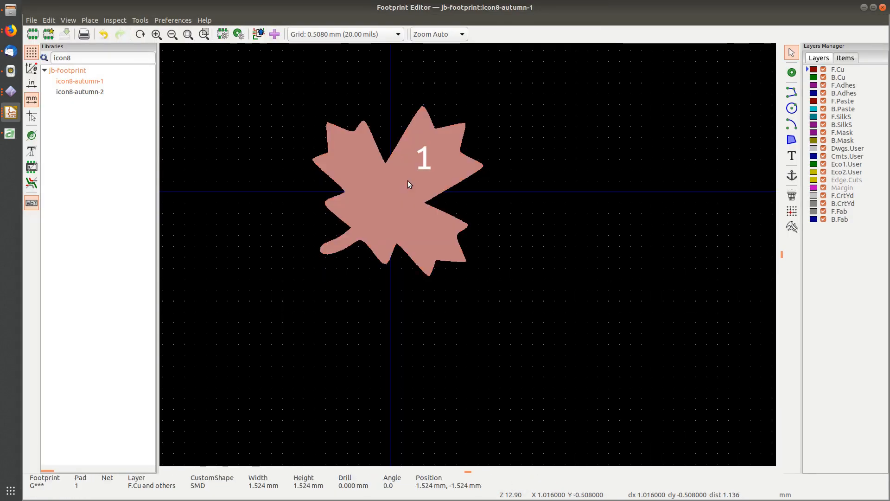
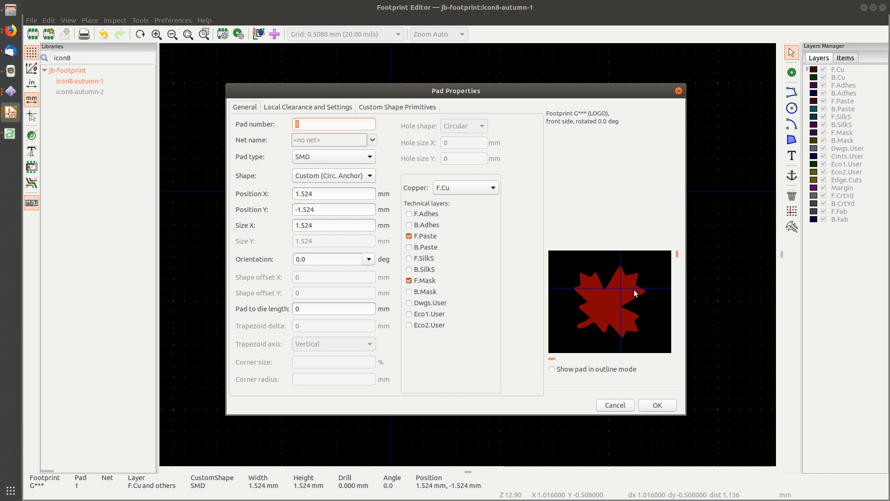
pyautogui.click(409, 236)
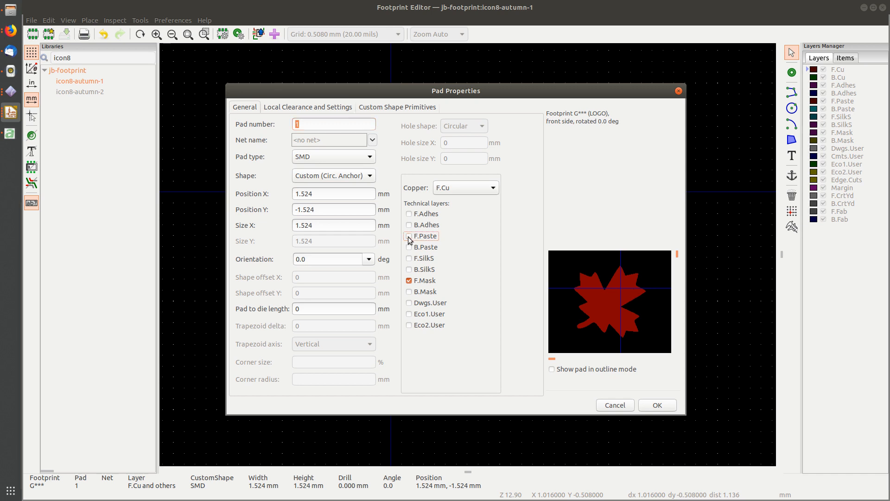
pyautogui.click(657, 404)
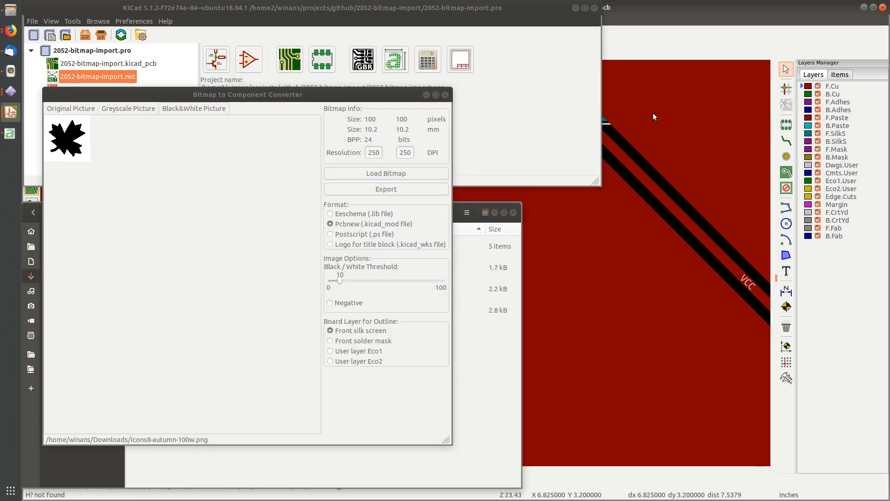
# - Switch to Pcbnew, update only the selected leaf footprint H1 from the library, and save the board
pyautogui.click(652, 113)
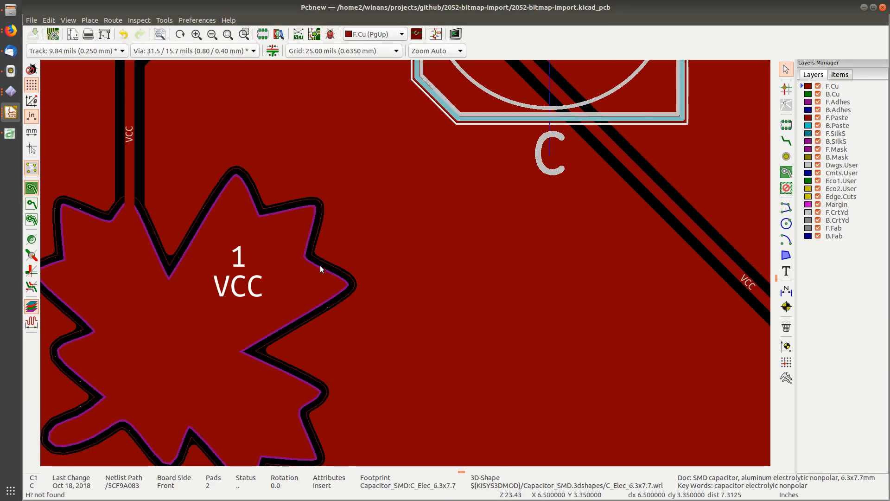
pyautogui.click(171, 323)
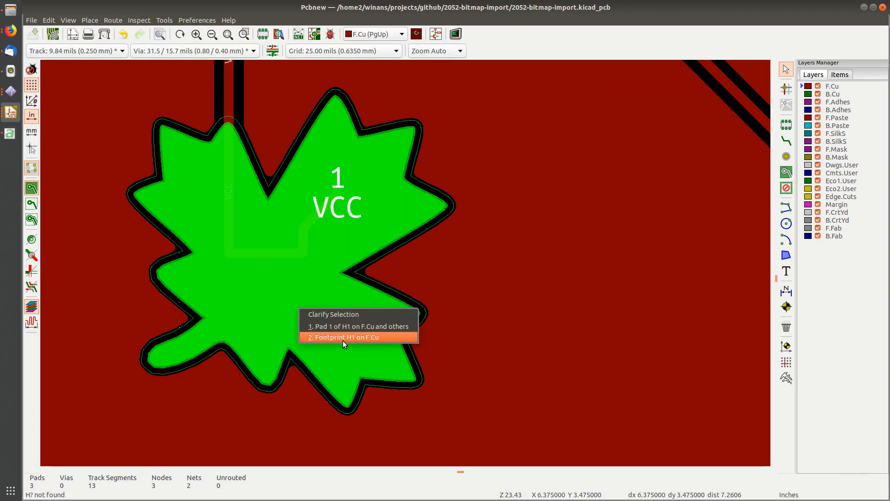
pyautogui.click(342, 338)
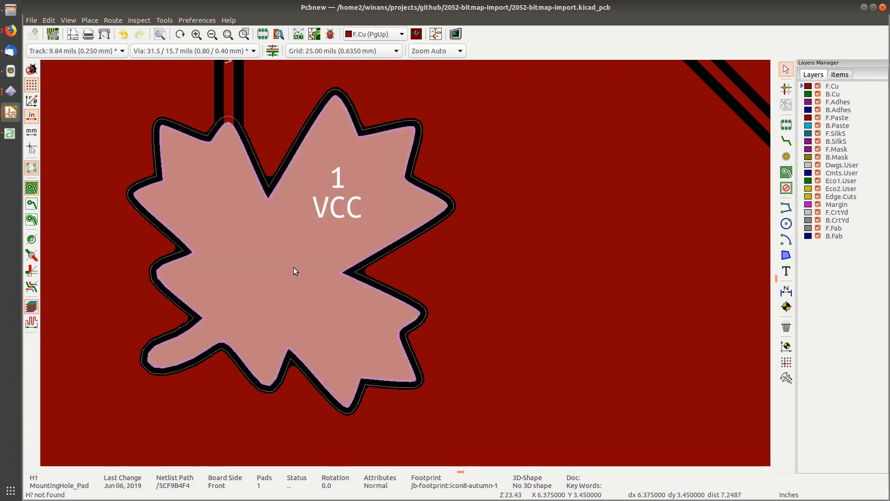
pyautogui.doubleClick(294, 267)
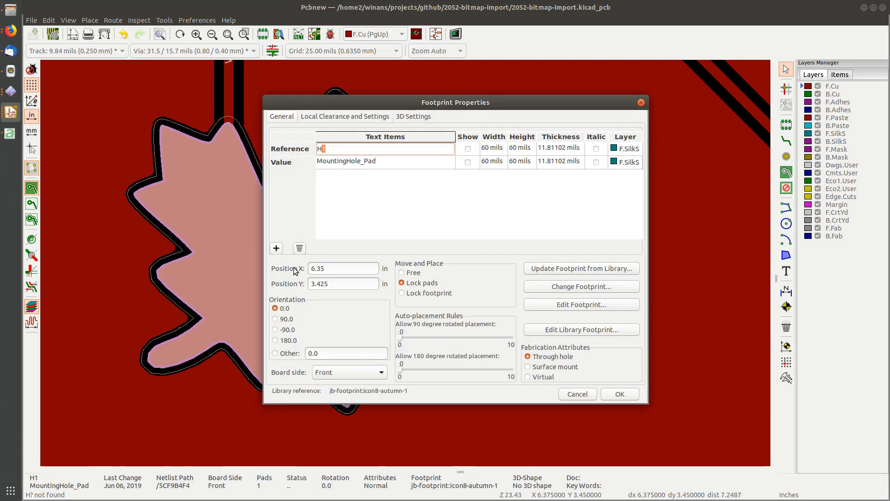
pyautogui.click(574, 269)
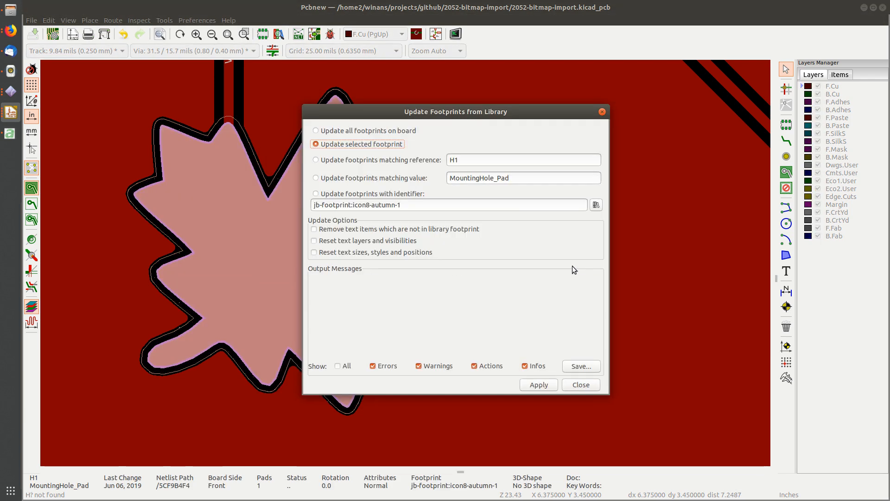
pyautogui.click(539, 385)
pyautogui.click(581, 384)
pyautogui.hotkey('ctrl', 's')
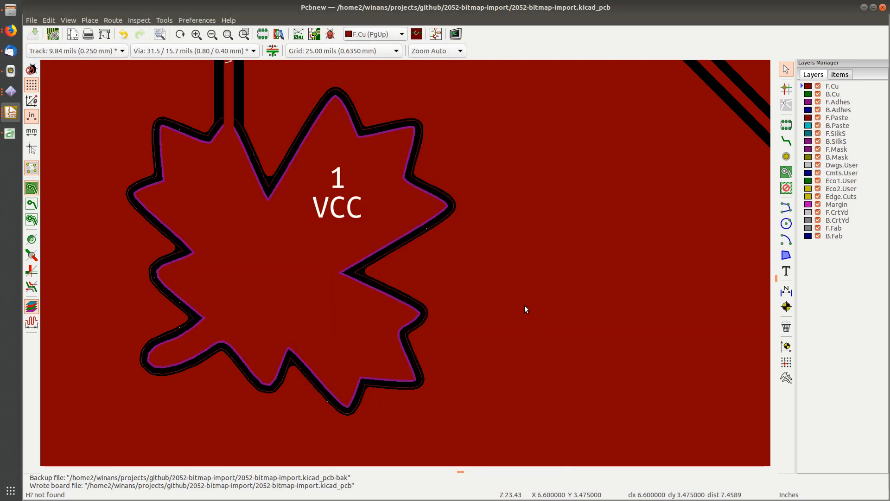
# - Reopen the 3D Viewer and examine the leaf pad's finish without solder paste from several angles
pyautogui.hotkey('alt', '3')
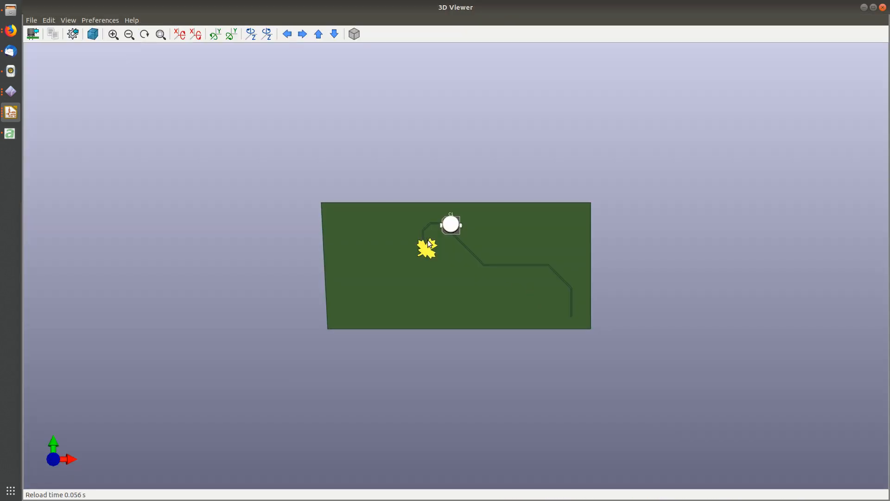
pyautogui.scroll(5, 428, 245)
pyautogui.moveTo(341, 235); pyautogui.dragTo(345, 352, button='middle')
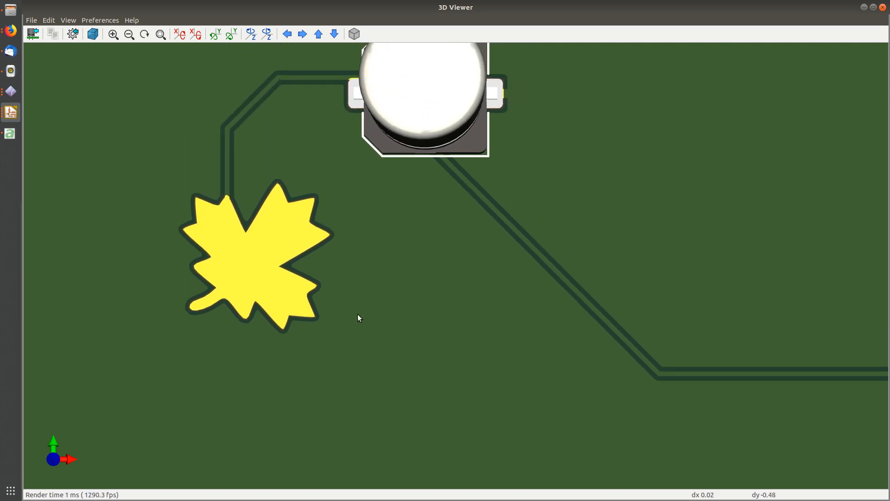
pyautogui.moveTo(339, 268); pyautogui.dragTo(329, 252)
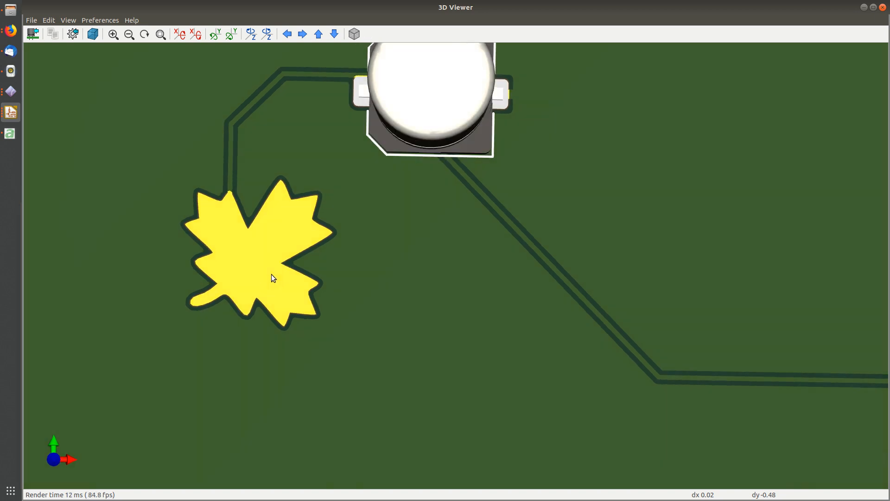
pyautogui.moveTo(287, 259); pyautogui.dragTo(282, 230)
pyautogui.moveTo(338, 224); pyautogui.dragTo(304, 238)
pyautogui.moveTo(266, 286); pyautogui.dragTo(259, 236)
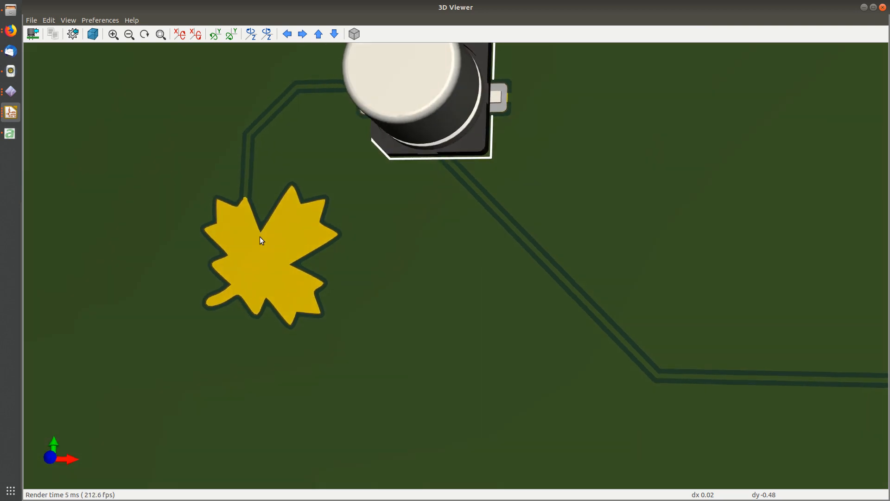
pyautogui.scroll(-5, 260, 236)
# - Switch to Eeschema and view the circuit around H1 and C1
pyautogui.hotkey('alt', 'Tab')
pyautogui.moveTo(456, 260); pyautogui.dragTo(392, 241, button='middle')
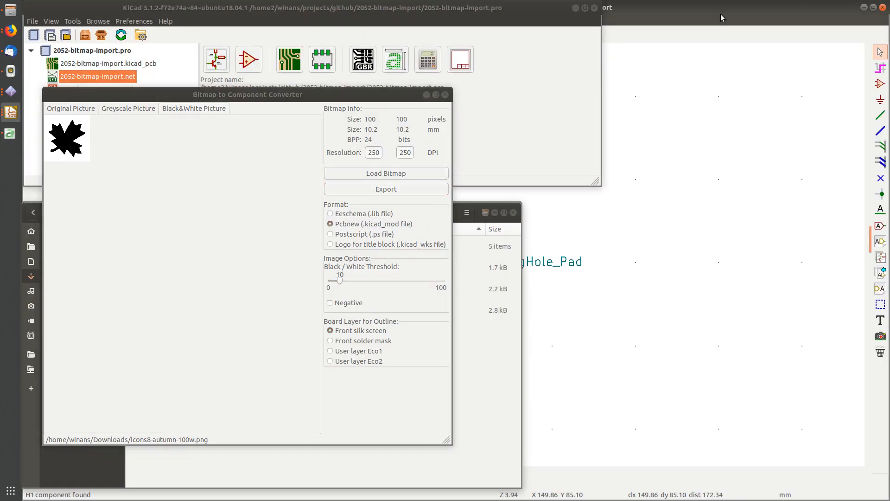
pyautogui.click(720, 18)
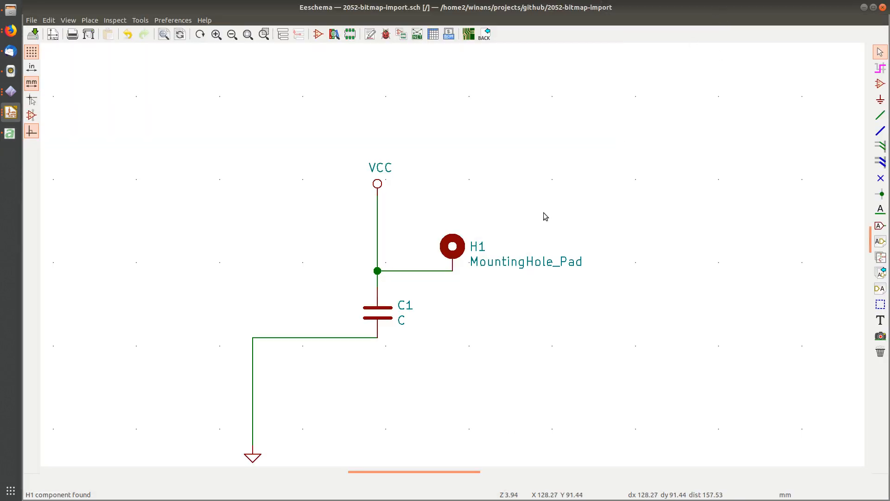
pyautogui.scroll(-2, 463, 246)
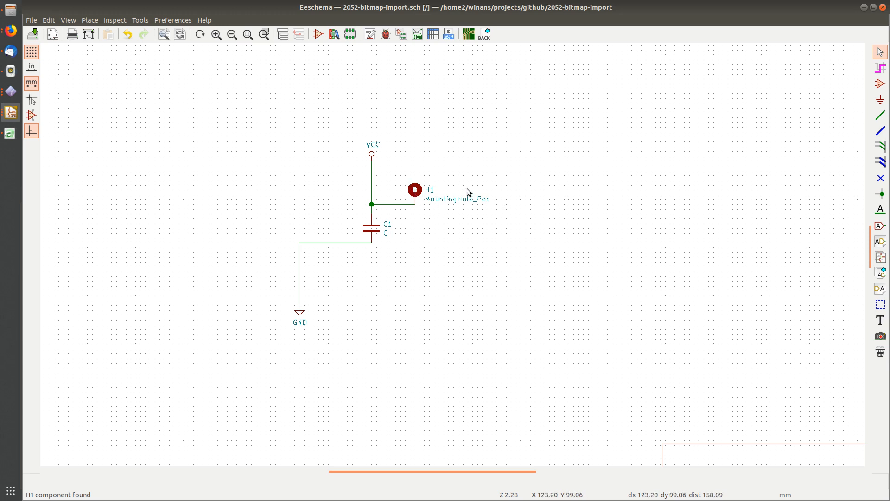
# - Switch to the Bitmap to Component Converter and export the leaf in Eeschema (.lib) format as leaf1 in the 2052-bitmap-import folder
pyautogui.press('super+h')
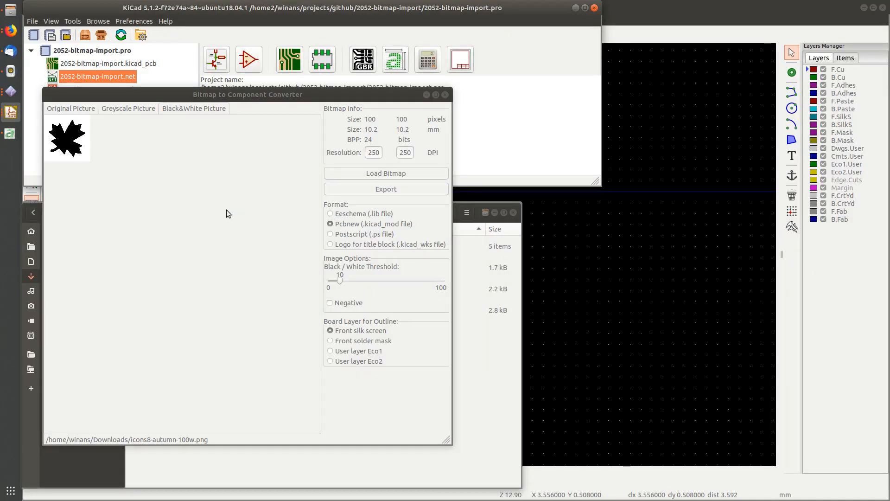
pyautogui.click(365, 213)
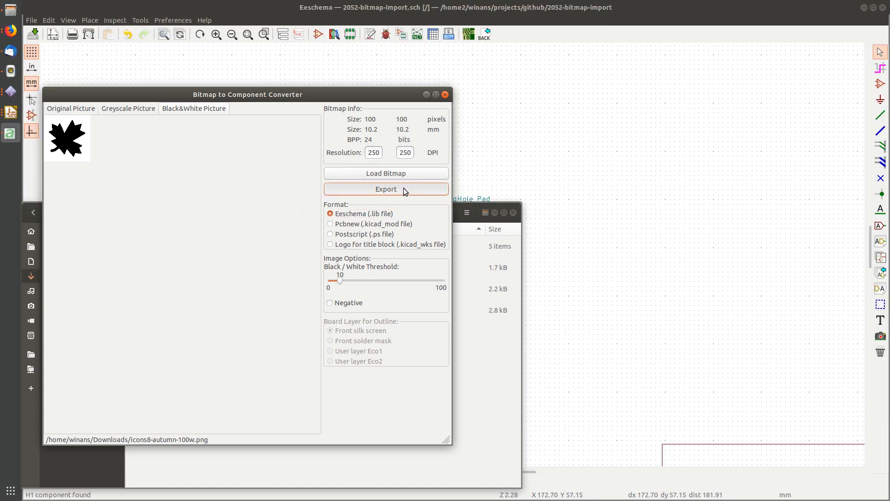
pyautogui.click(403, 188)
pyautogui.click(403, 139)
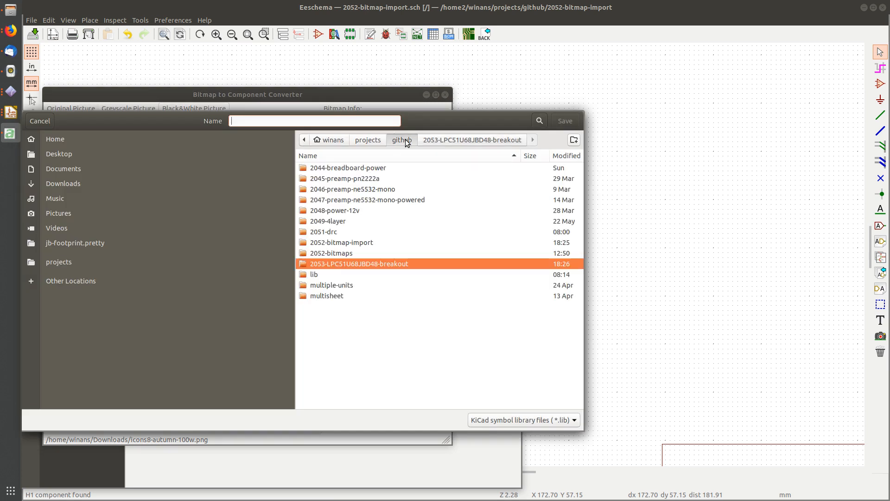
pyautogui.doubleClick(348, 244)
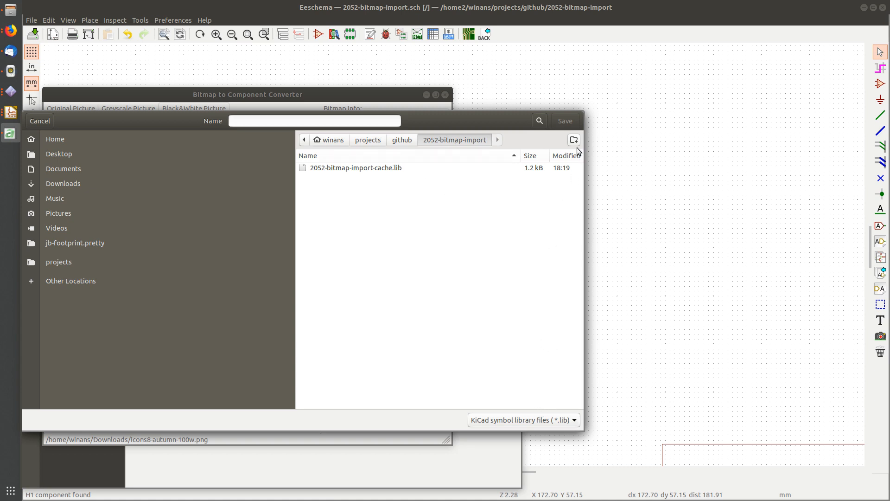
pyautogui.click(300, 124)
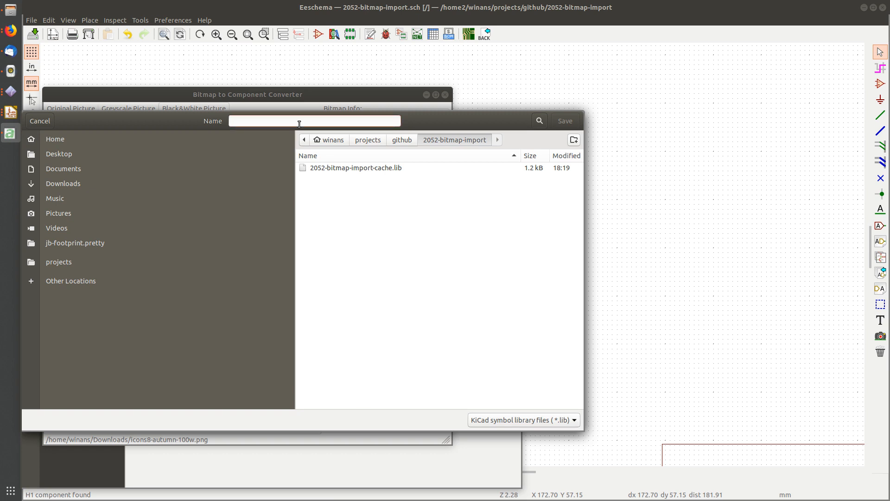
pyautogui.write('leaf1')
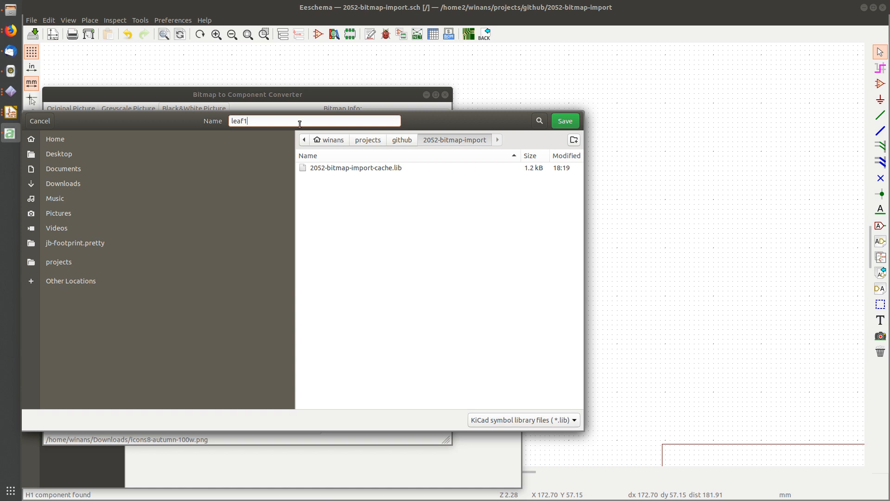
pyautogui.click(563, 122)
# - Switch to Eeschema and add leaf1.lib to the project-specific symbol libraries
pyautogui.click(605, 110)
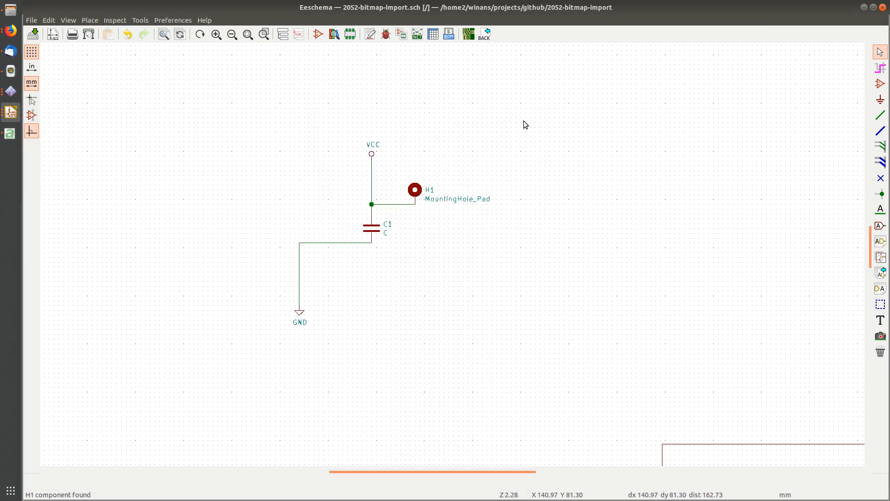
pyautogui.click(173, 19)
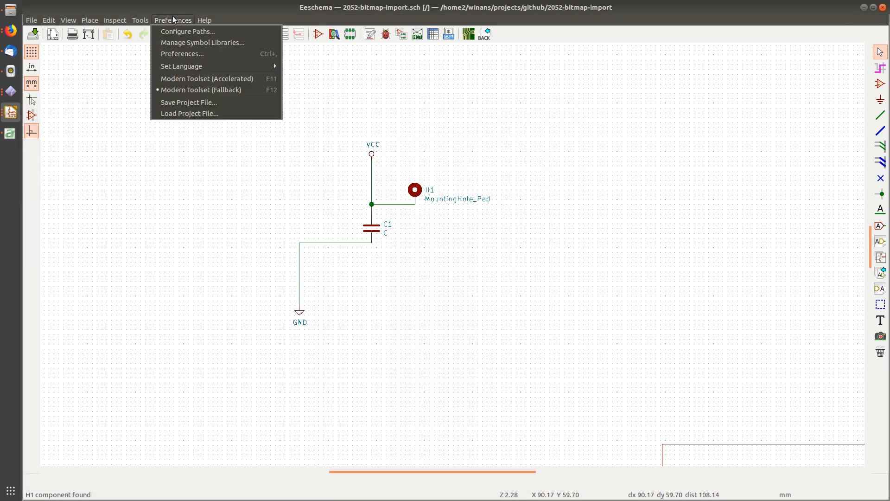
pyautogui.click(186, 41)
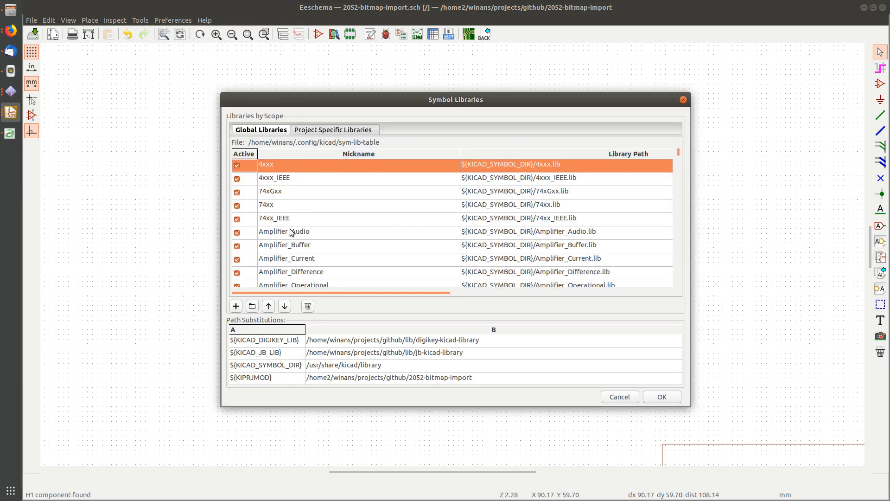
pyautogui.click(317, 131)
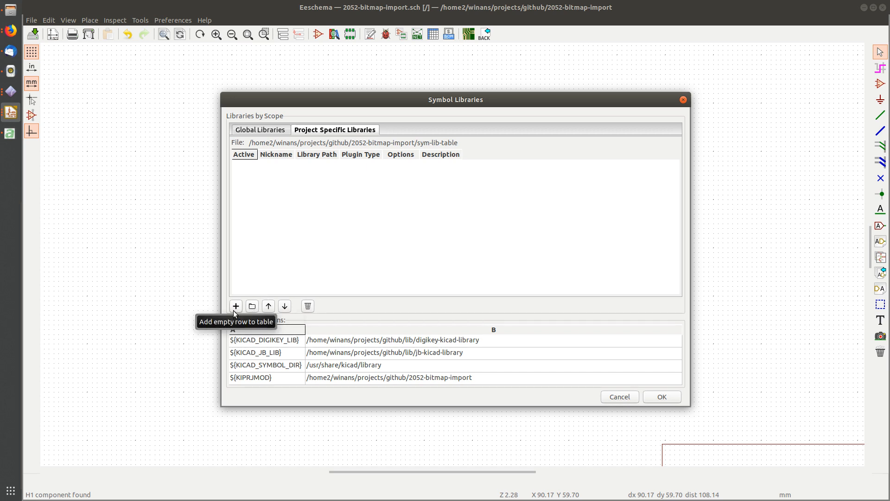
pyautogui.click(252, 306)
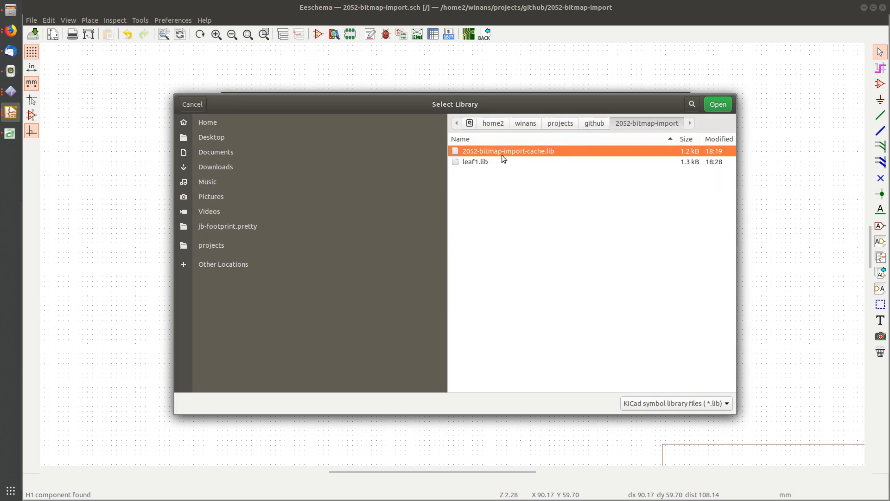
pyautogui.doubleClick(477, 161)
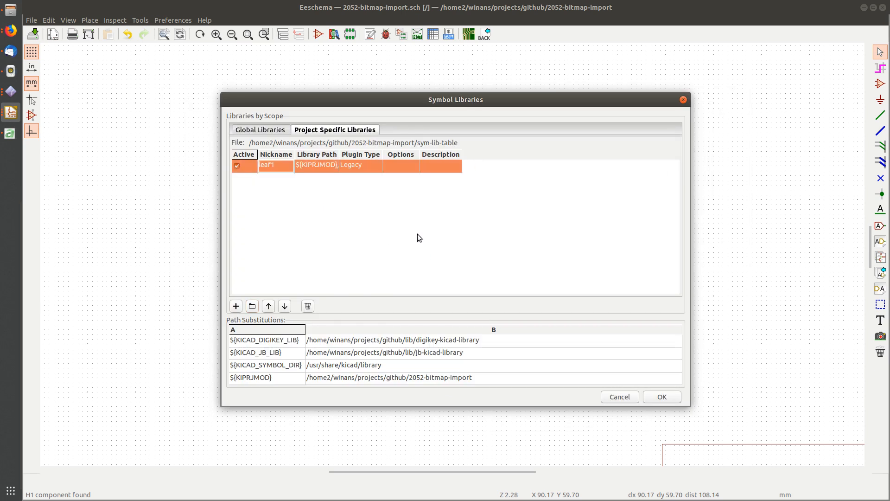
pyautogui.click(662, 396)
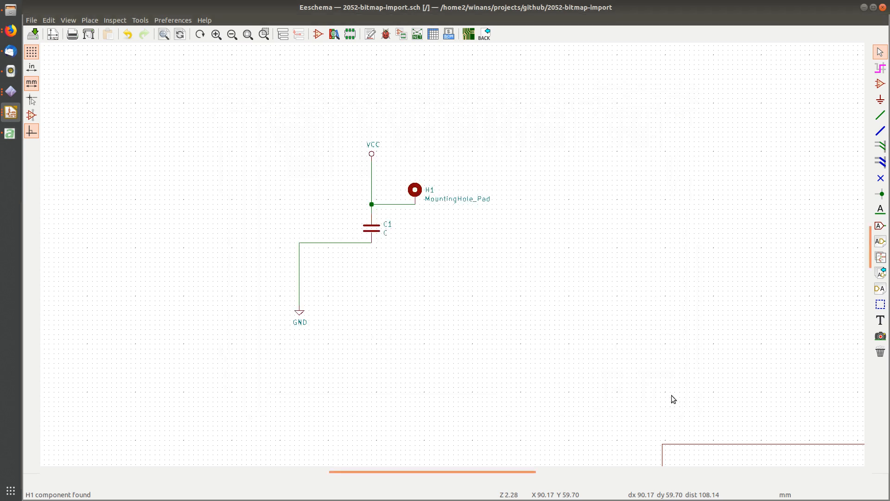
# - Open the symbol chooser for a new symbol in the empty area beside H1
pyautogui.click(879, 83)
pyautogui.click(536, 201)
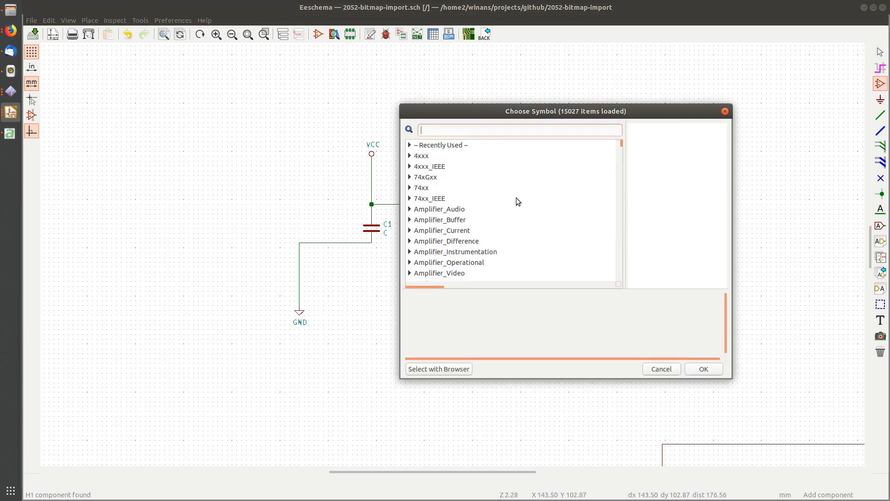
pyautogui.write('in')
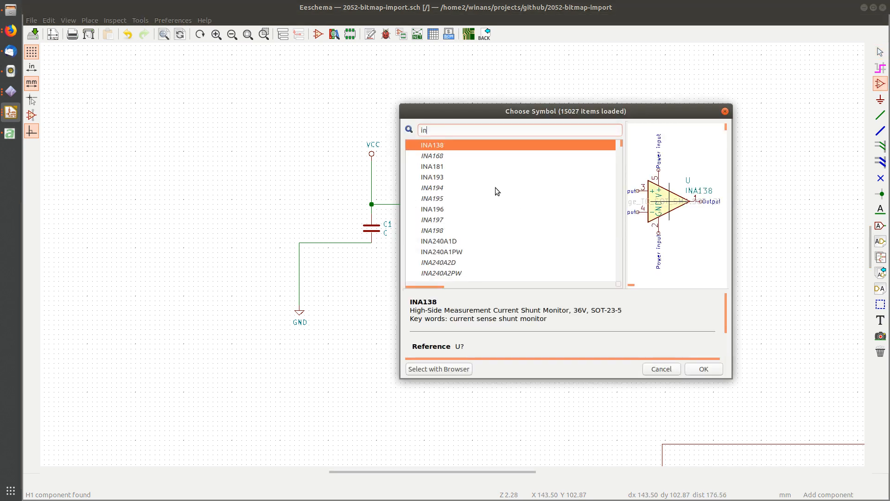
pyautogui.press('BackSpace')
pyautogui.write('con')
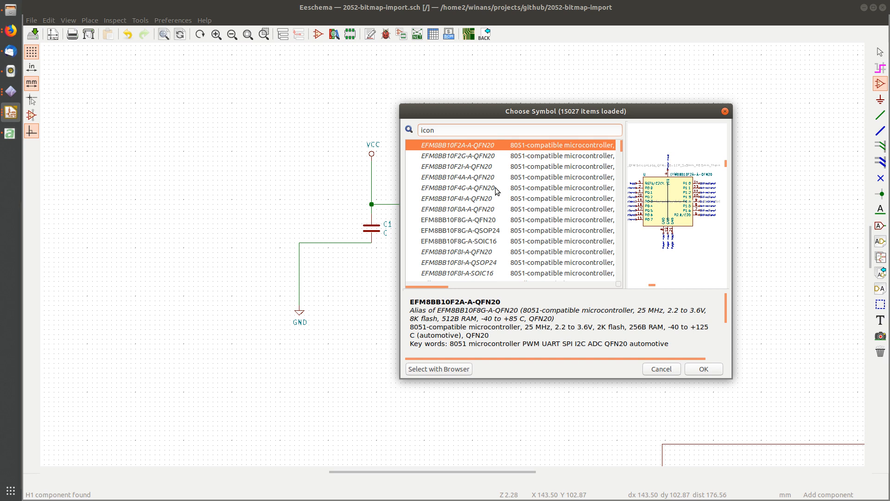
pyautogui.press('BackSpace')
pyautogui.press('BackSpace')
pyautogui.press('BackSpace')
pyautogui.press('BackSpace')
# - Search the symbols for leaf and place the LOGO symbol from the leaf1 library just above H1
pyautogui.write('leaf')
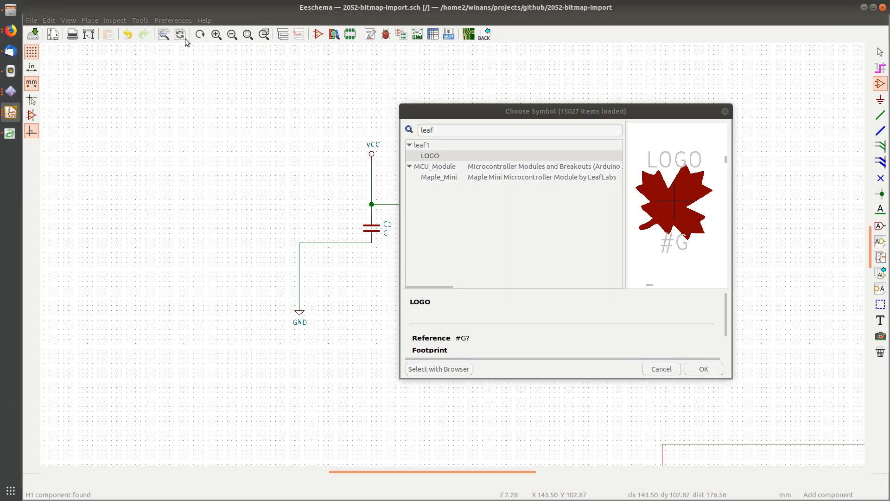
pyautogui.click(436, 157)
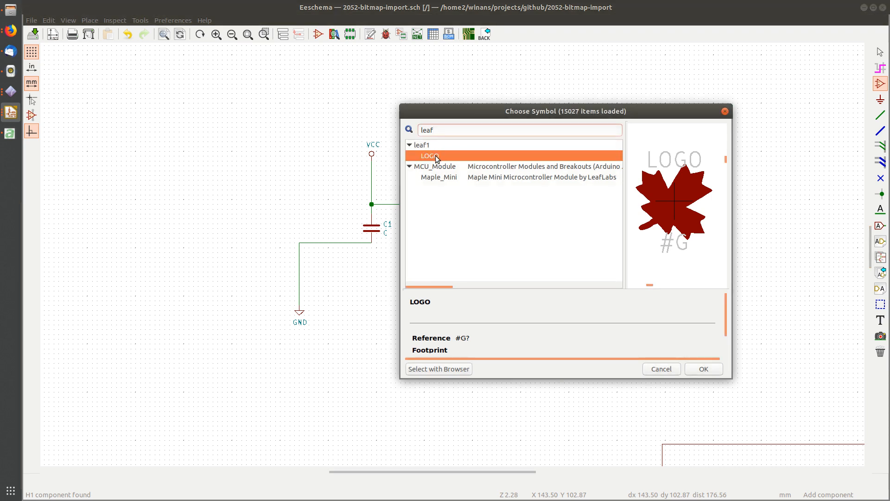
pyautogui.doubleClick(435, 155)
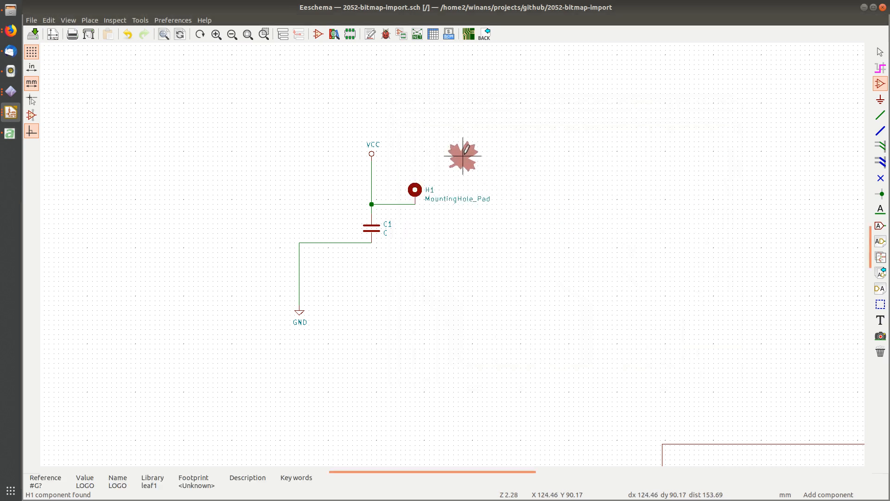
pyautogui.click(435, 155)
pyautogui.press('Escape')
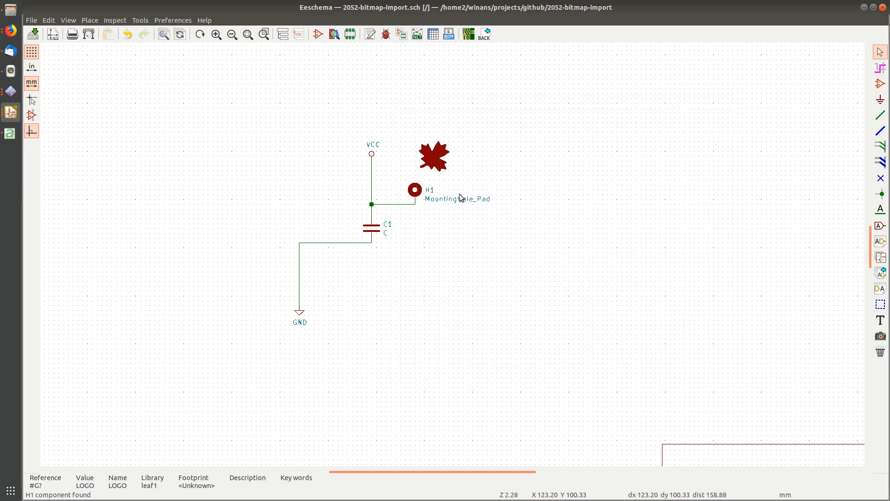
# - Open the placed leaf symbol from the leaf1 library in the Symbol Editor
pyautogui.scroll(4, 460, 195)
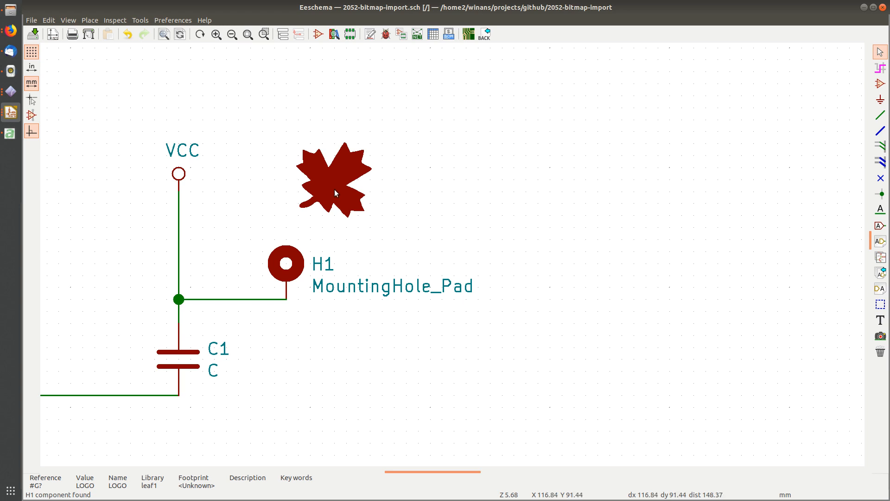
pyautogui.hotkey('ctrl', 'e')
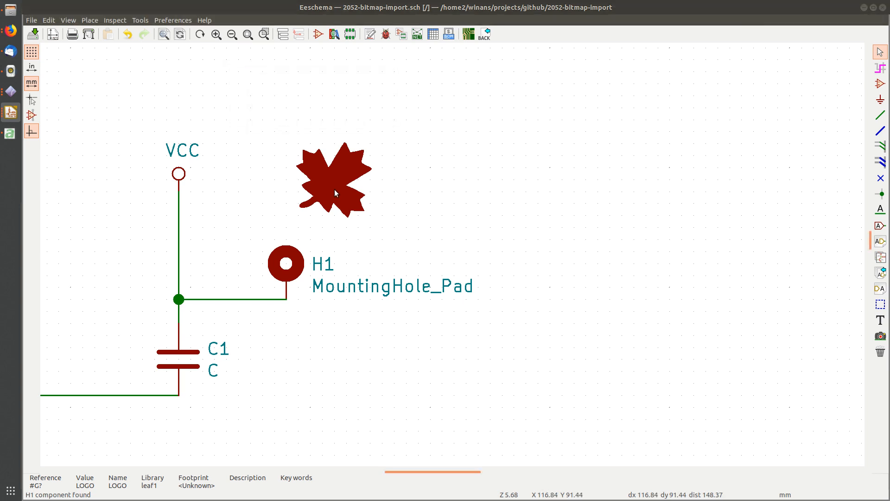
pyautogui.moveTo(593, 256); pyautogui.dragTo(492, 217, button='middle')
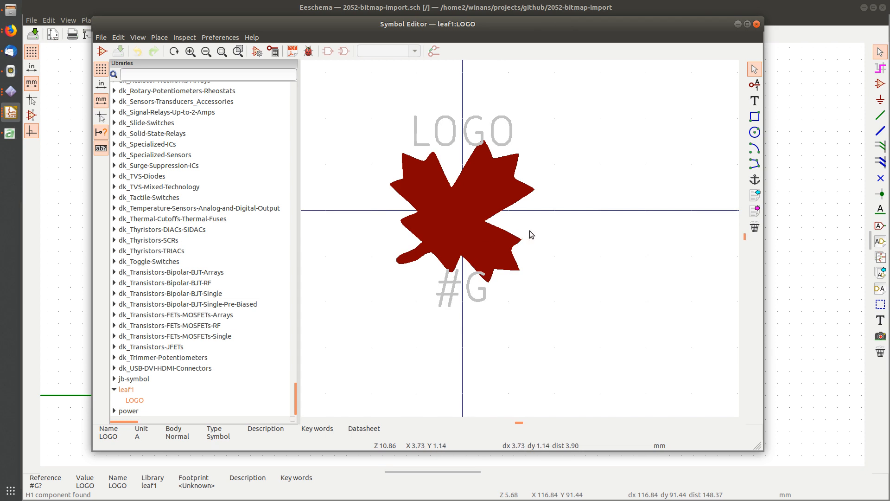
# - Add a Passive pin with name 1 and number 1 at the leaf's stem, save the symbol and close the Symbol Editor
pyautogui.click(754, 86)
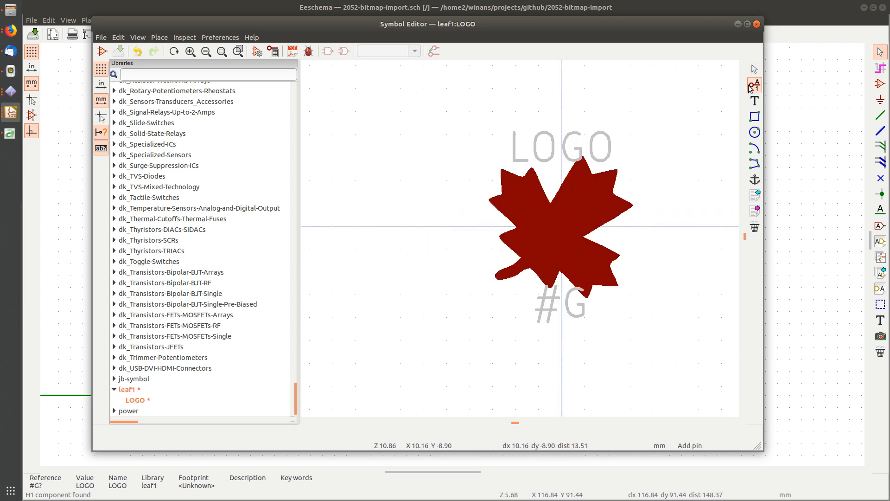
pyautogui.click(434, 239)
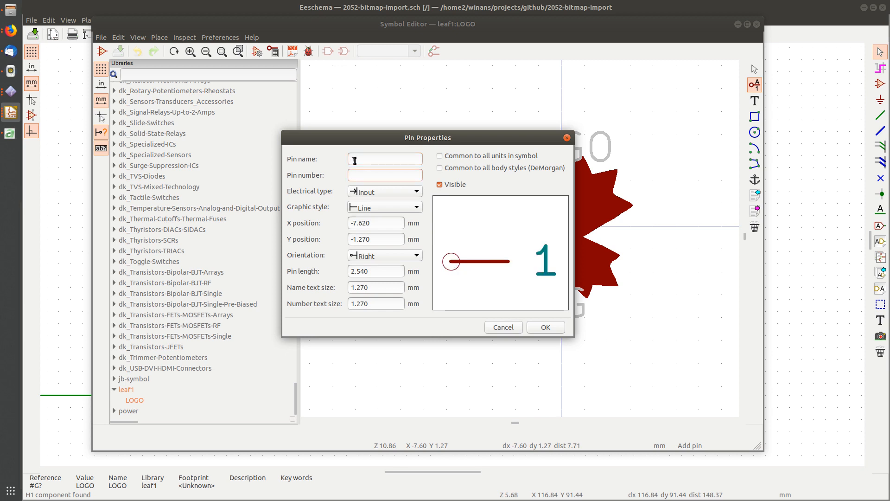
pyautogui.write('1')
pyautogui.press('Tab')
pyautogui.write('1')
pyautogui.click(373, 192)
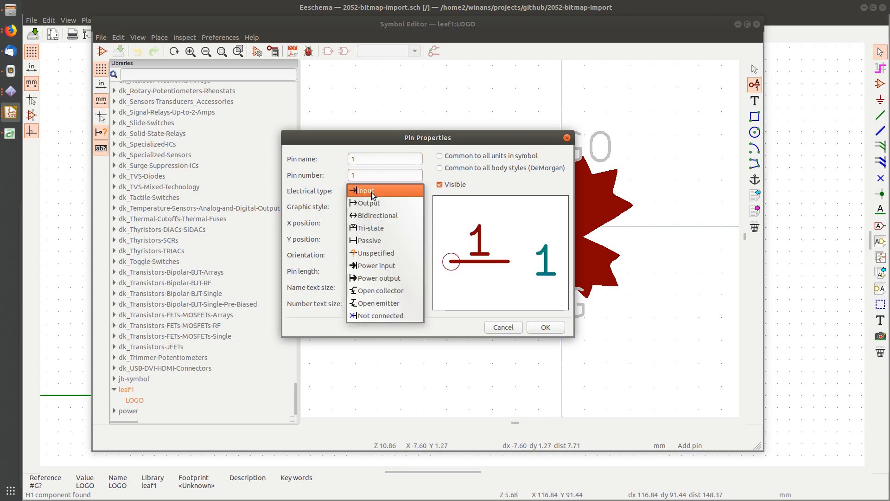
pyautogui.click(373, 240)
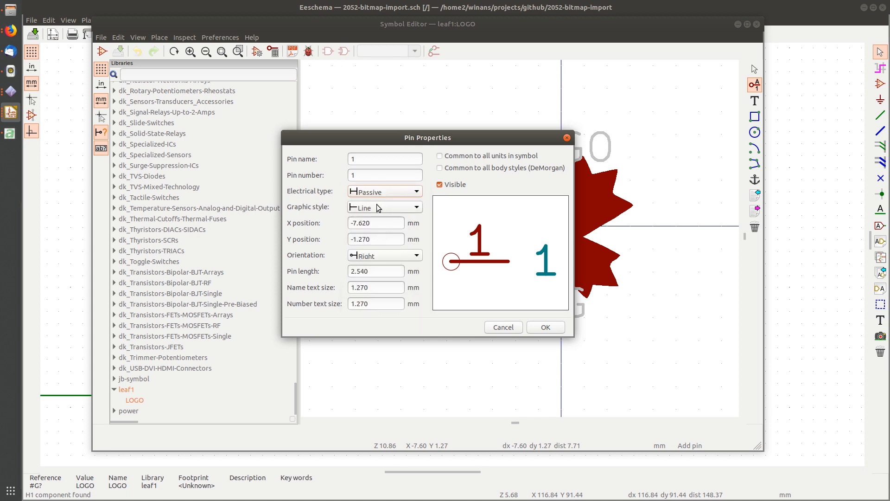
pyautogui.click(546, 327)
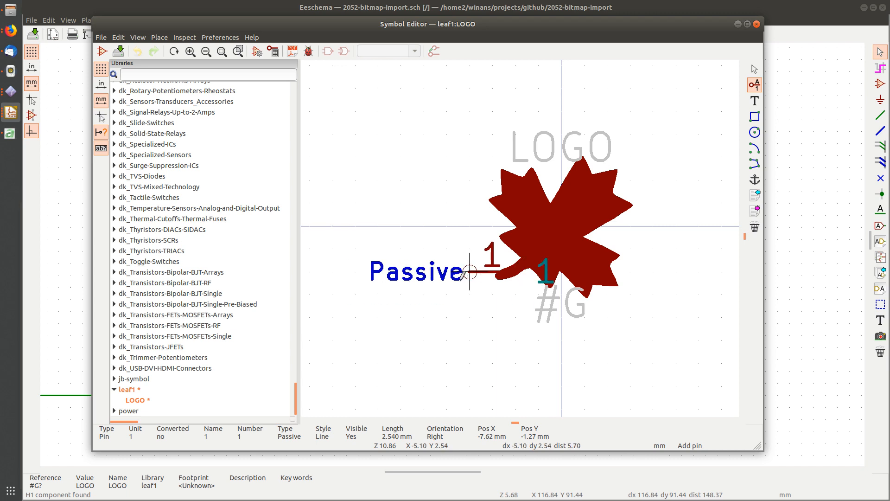
pyautogui.click(469, 272)
pyautogui.press('Escape')
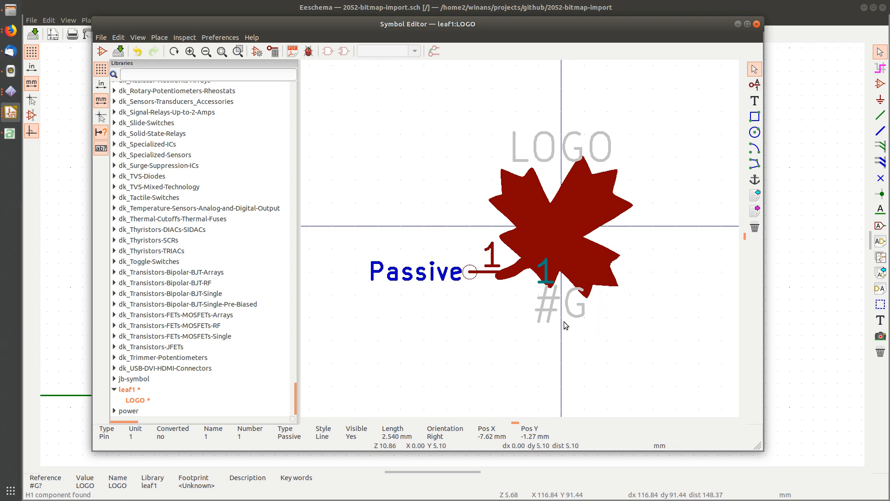
pyautogui.hotkey('ctrl', 's')
pyautogui.hotkey('alt', 'F4')
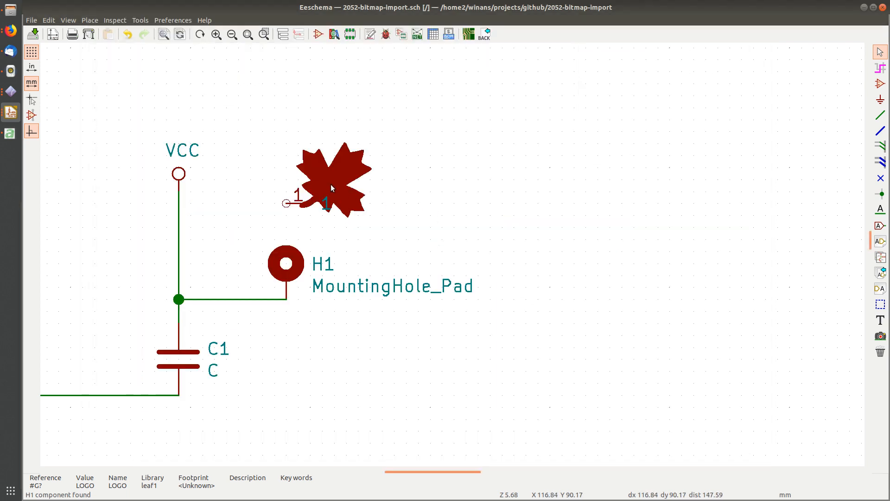
# - Delete the mounting hole H1 from the schematic
pyautogui.scroll(1, 329, 183)
pyautogui.scroll(1, 452, 255)
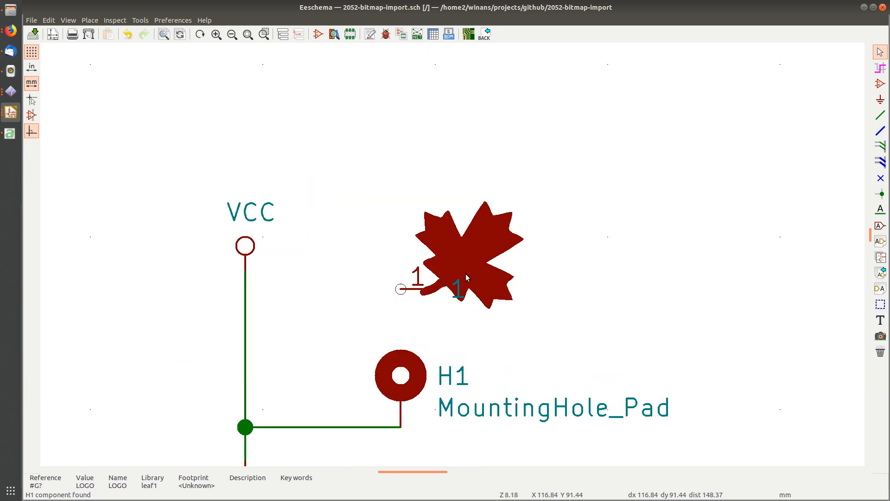
pyautogui.moveTo(465, 274); pyautogui.dragTo(589, 230, button='middle')
pyautogui.click(541, 338)
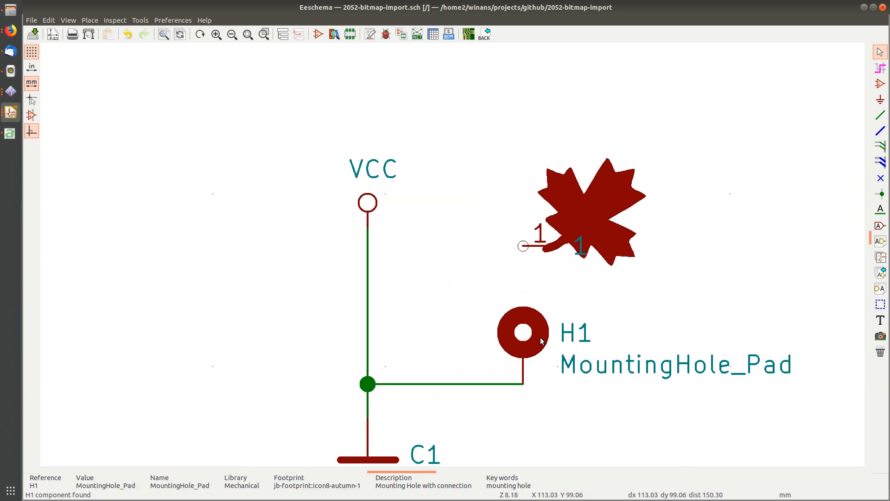
pyautogui.press('Delete')
# - Move the leaf symbol so its pin meets the free end of the VCC wire, and save the schematic
pyautogui.moveTo(592, 285); pyautogui.dragTo(463, 223, button='middle')
pyautogui.press('m')
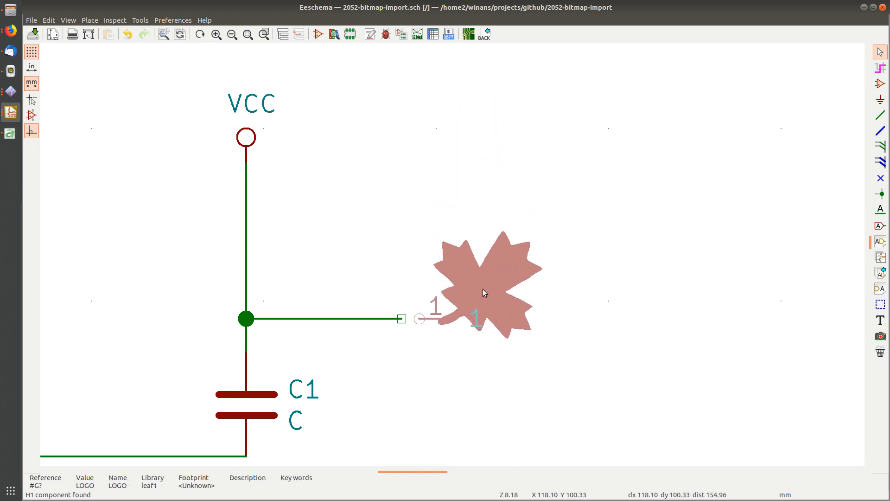
pyautogui.click(473, 293)
pyautogui.hotkey('ctrl', 's')
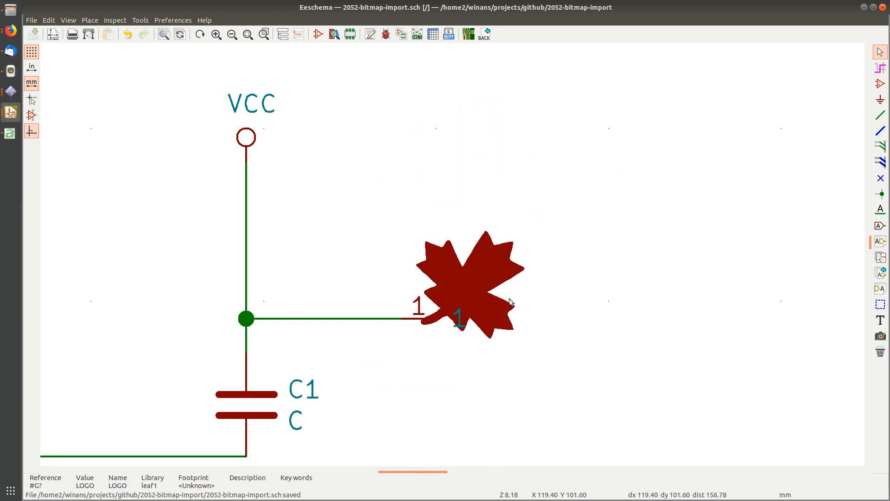
# - Assign the footprint jb-footprint:icon8-autumn-1 to the leaf symbol in its properties
pyautogui.moveTo(408, 296); pyautogui.dragTo(486, 202, button='middle')
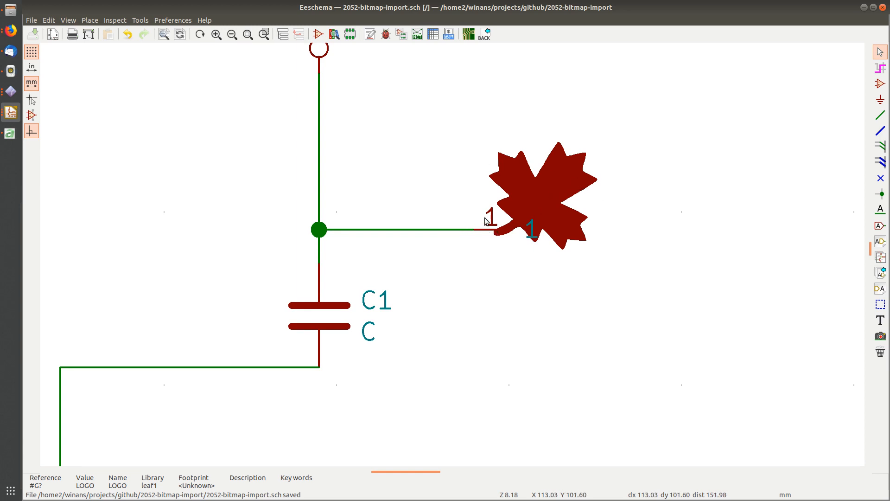
pyautogui.doubleClick(530, 193)
pyautogui.click(332, 217)
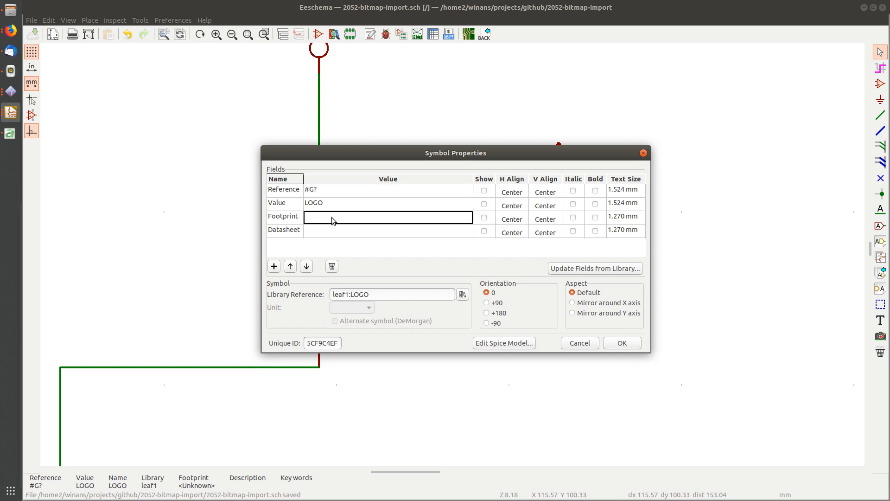
pyautogui.click(468, 217)
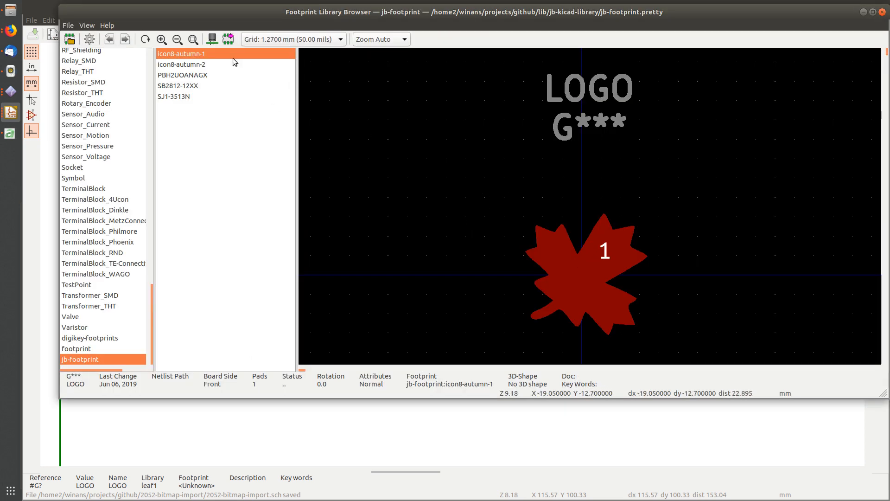
pyautogui.click(571, 256)
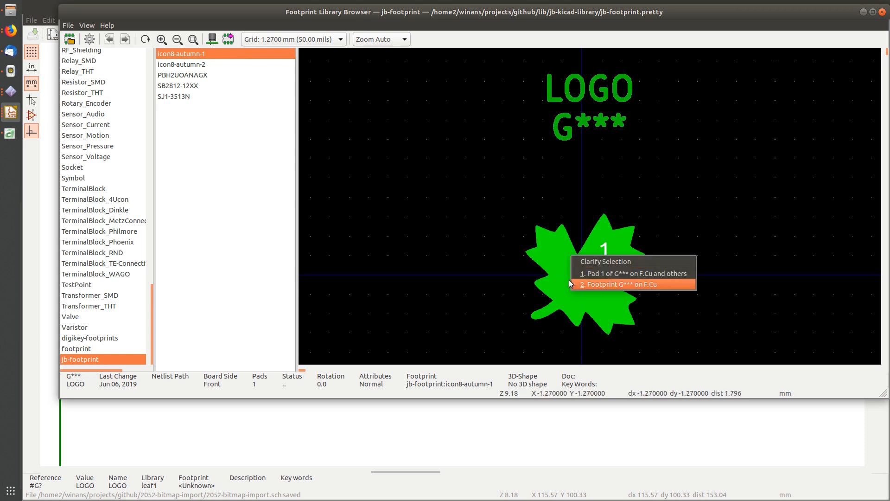
pyautogui.click(510, 267)
pyautogui.doubleClick(219, 53)
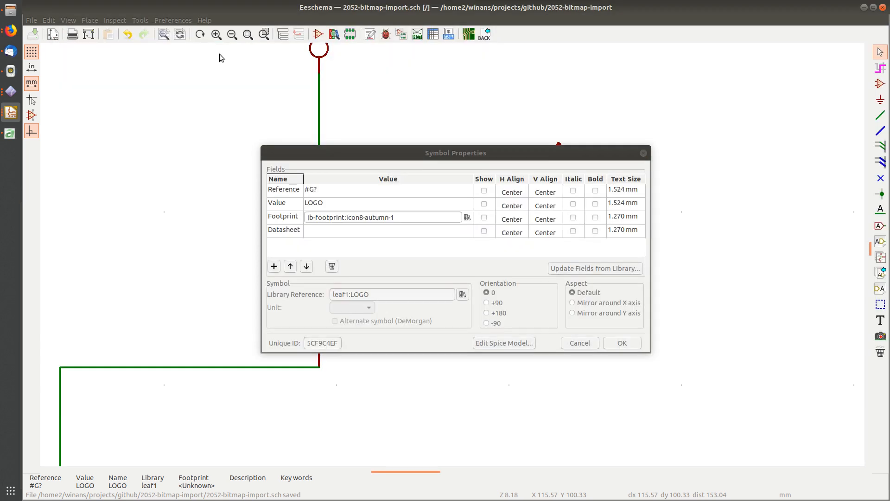
pyautogui.click(621, 344)
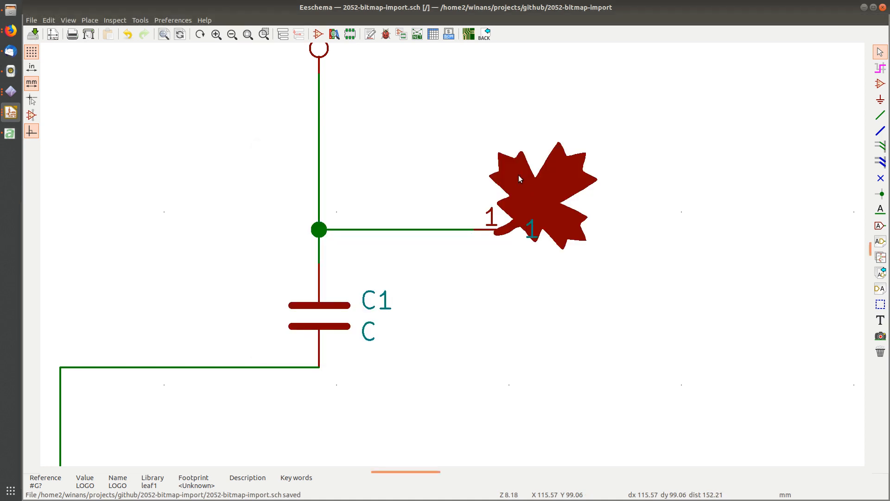
# - Generate the Pcbnew netlist as 2052-bitmap-import.net and annotate the schematic, keeping existing annotations and sorting by Y position
pyautogui.click(419, 34)
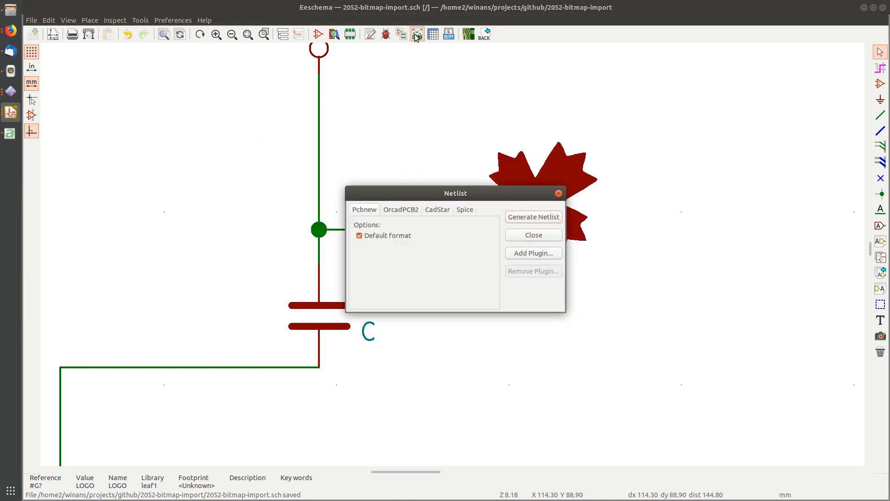
pyautogui.click(526, 218)
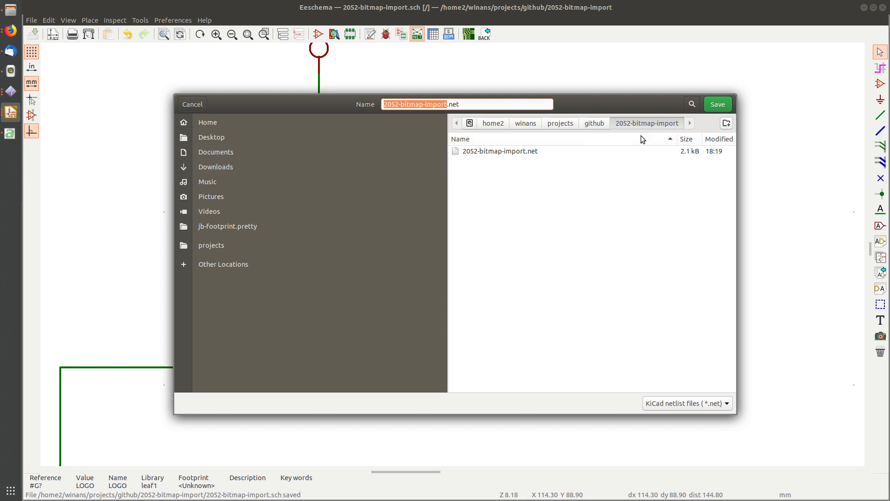
pyautogui.press('Return')
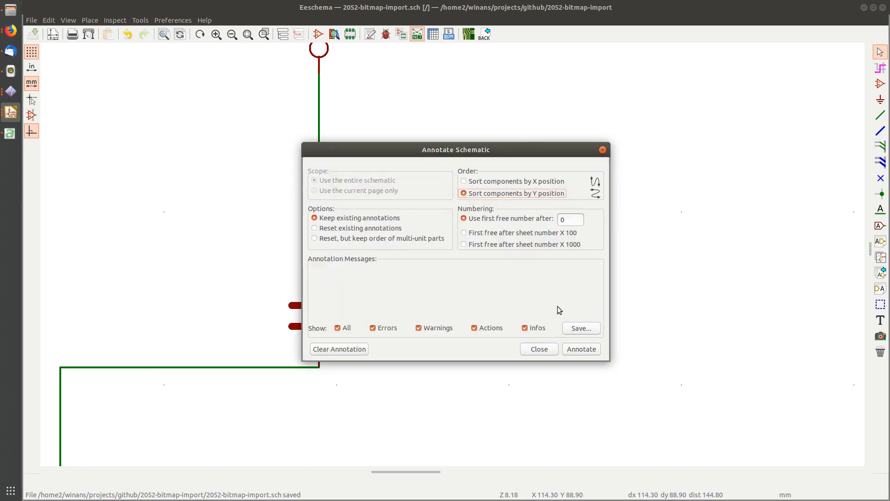
pyautogui.click(580, 348)
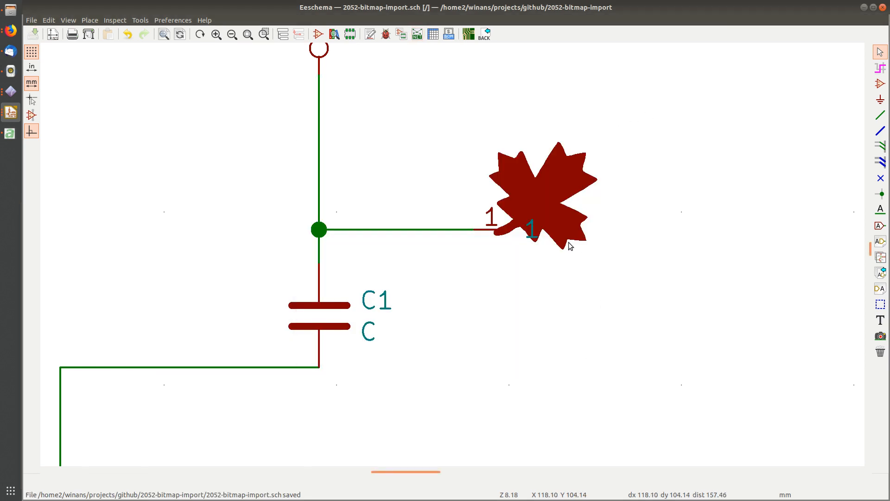
# - Check the leaf symbol's reference field and the schematic's Symbol Fields table without changing anything
pyautogui.doubleClick(560, 181)
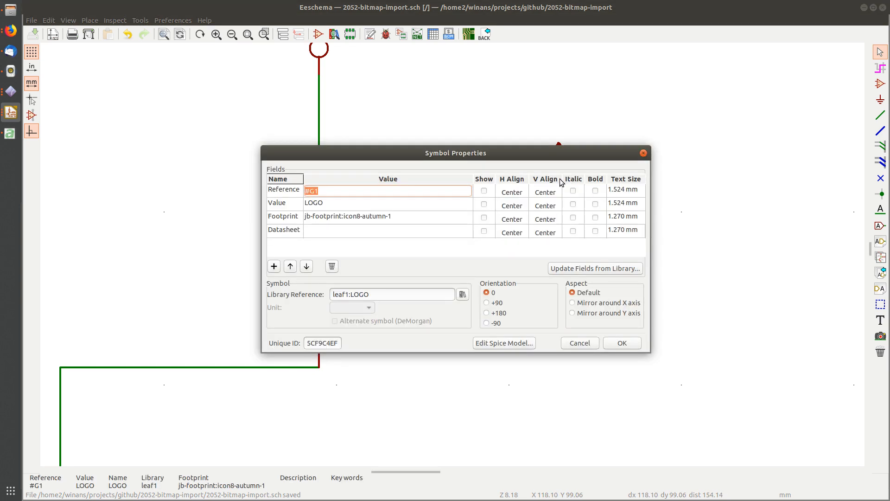
pyautogui.click(308, 193)
pyautogui.press('Escape')
pyautogui.press('Escape')
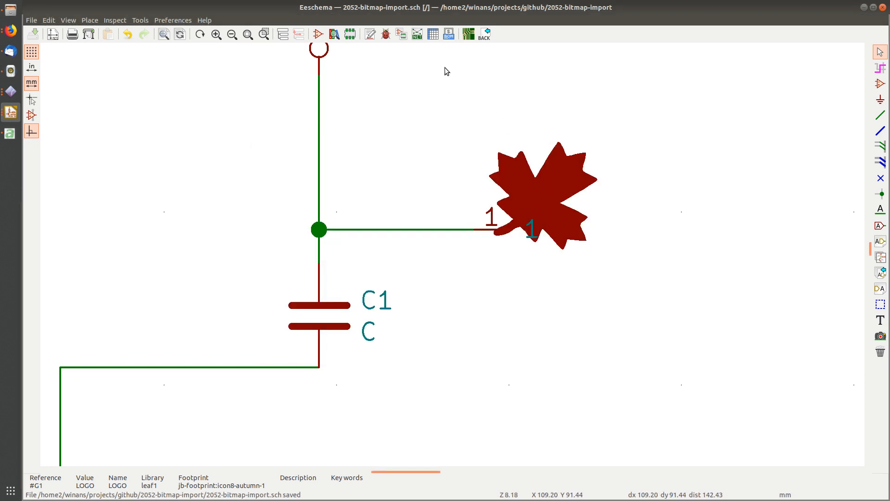
pyautogui.click(437, 37)
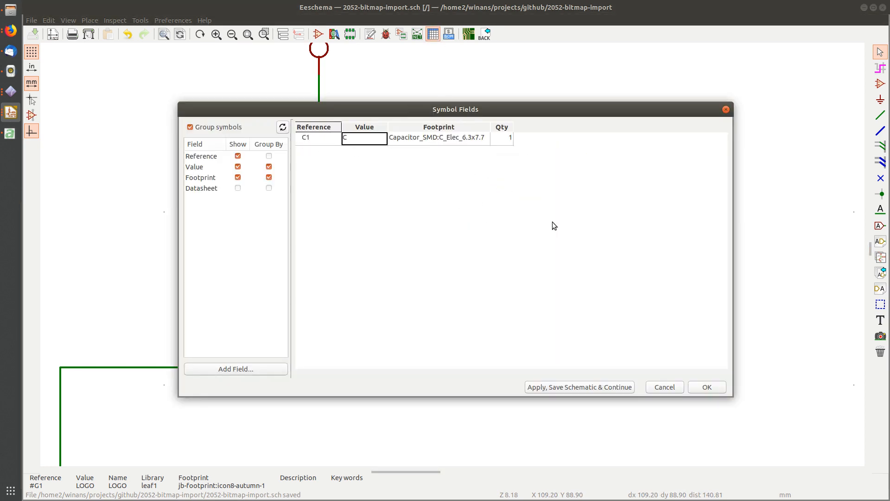
pyautogui.click(726, 109)
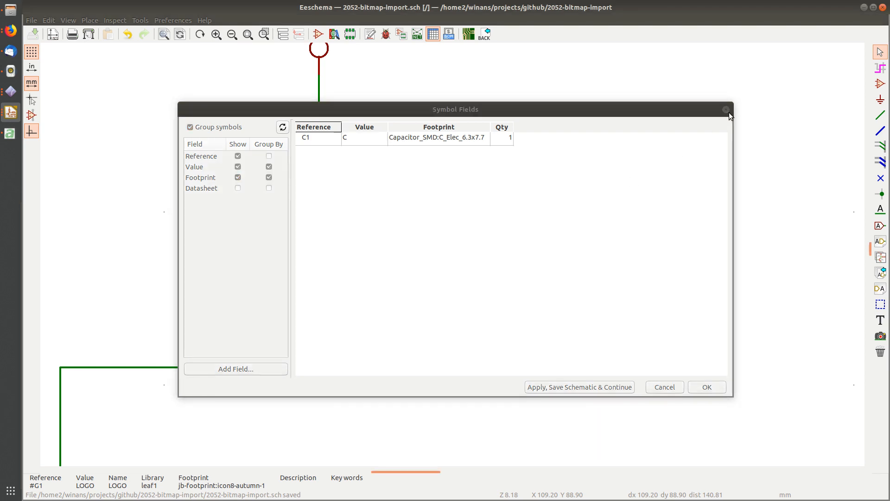
# - Change the leaf symbol's reference to G1 in its properties
pyautogui.doubleClick(529, 197)
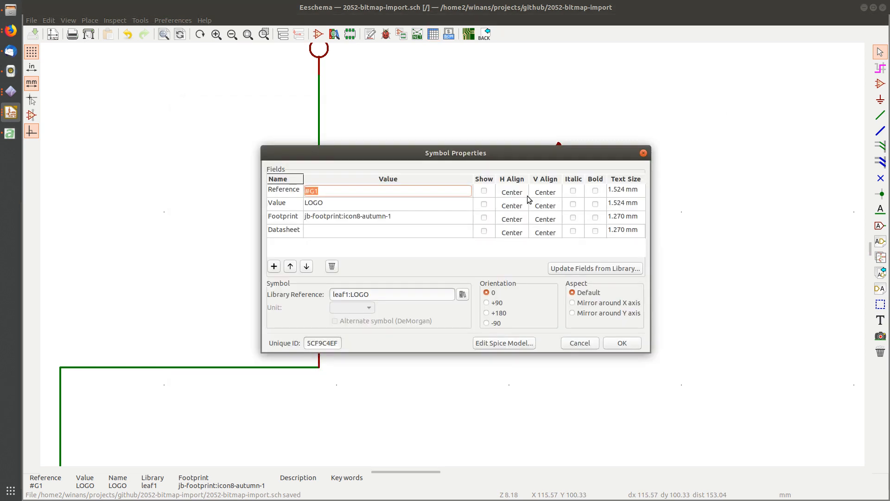
pyautogui.click(307, 191)
pyautogui.click(622, 343)
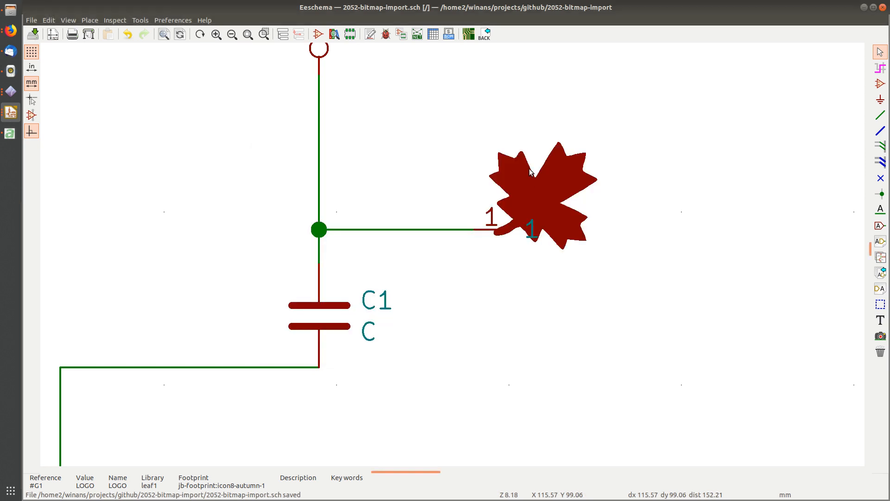
# - Regenerate the Pcbnew netlist, saving it over 2052-bitmap-import.net
pyautogui.click(416, 36)
pyautogui.click(529, 217)
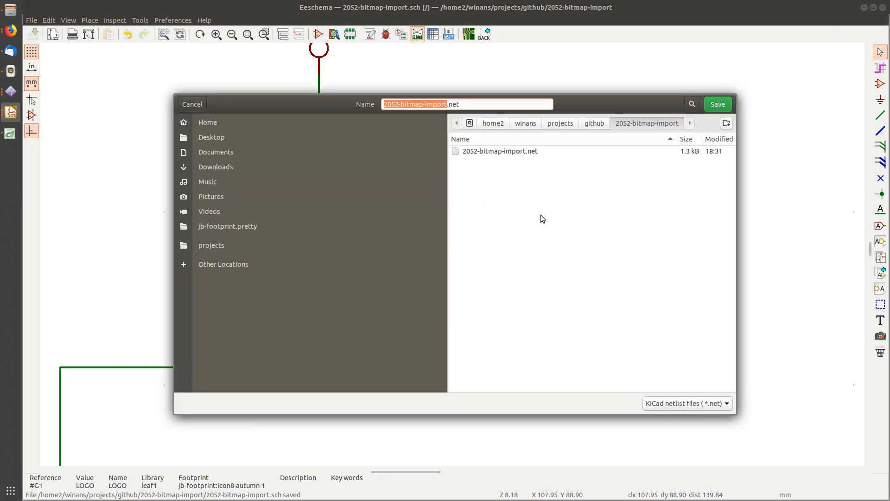
pyautogui.click(726, 105)
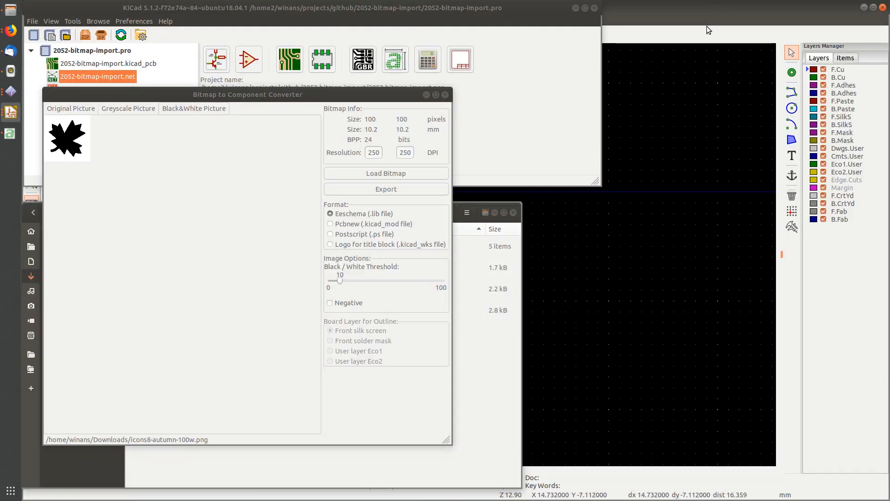
# - Close the Footprint Editor and the Bitmap to Component Converter, and open 2052-bitmap-import.kicad_pcb in Pcbnew
pyautogui.click(705, 28)
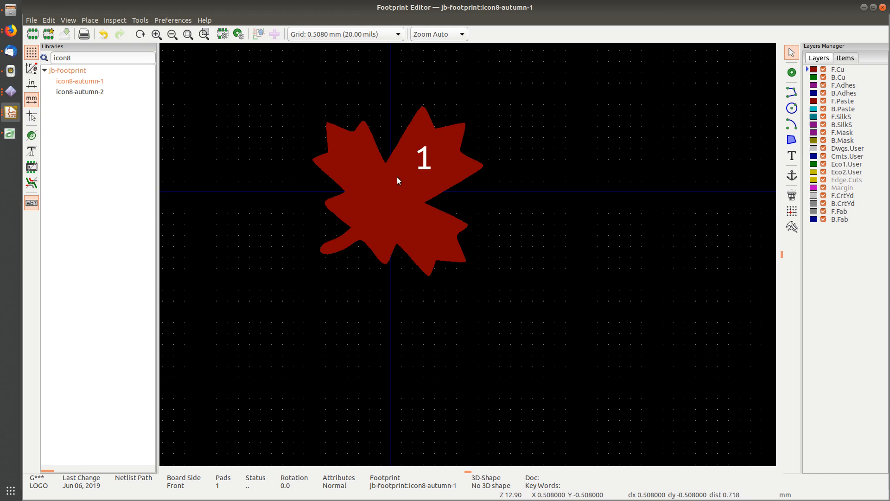
pyautogui.click(884, 8)
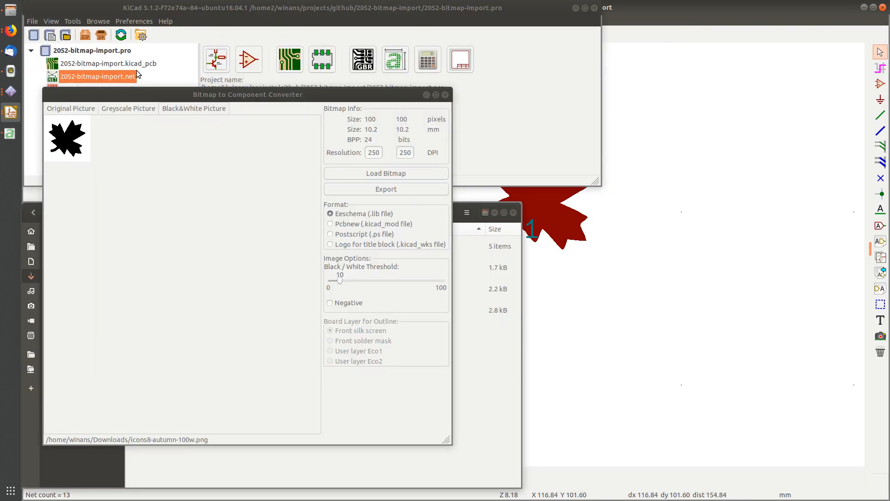
pyautogui.click(445, 95)
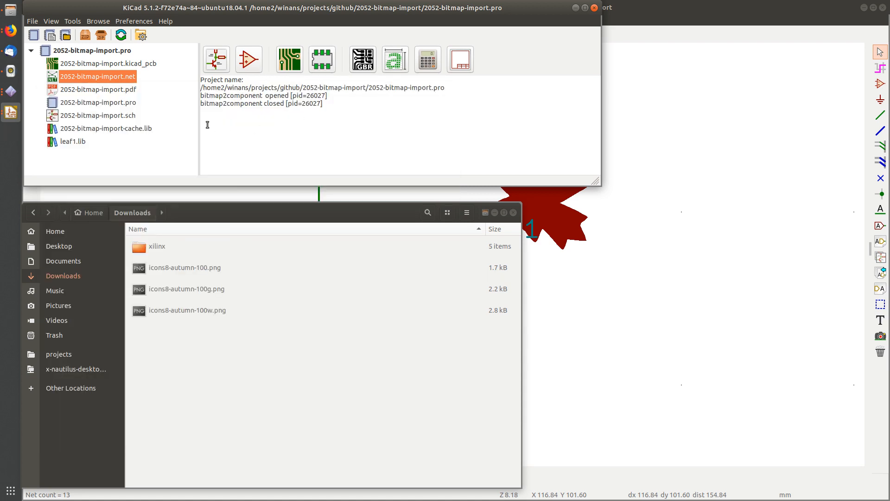
pyautogui.doubleClick(139, 65)
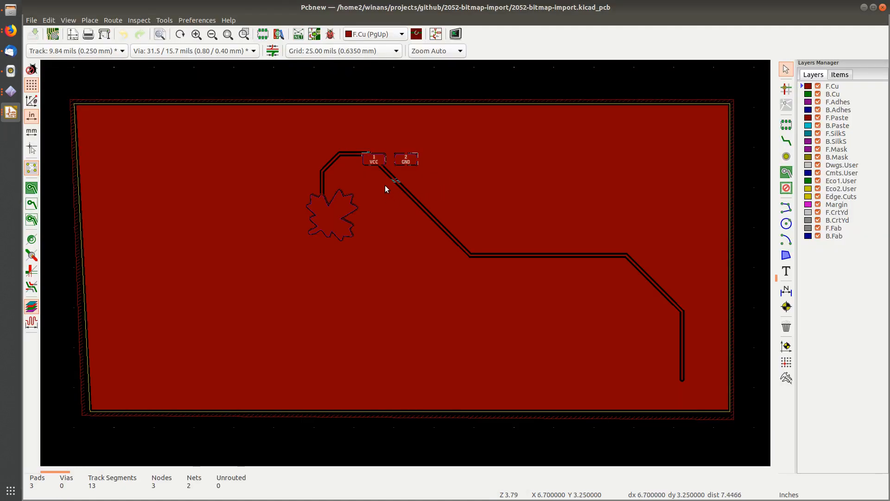
# - Show the copper zones as outlines only and update the PCB from 2052-bitmap-import.net, keeping existing symbol associations and deleting extra footprints
pyautogui.scroll(-1, 385, 185)
pyautogui.click(33, 203)
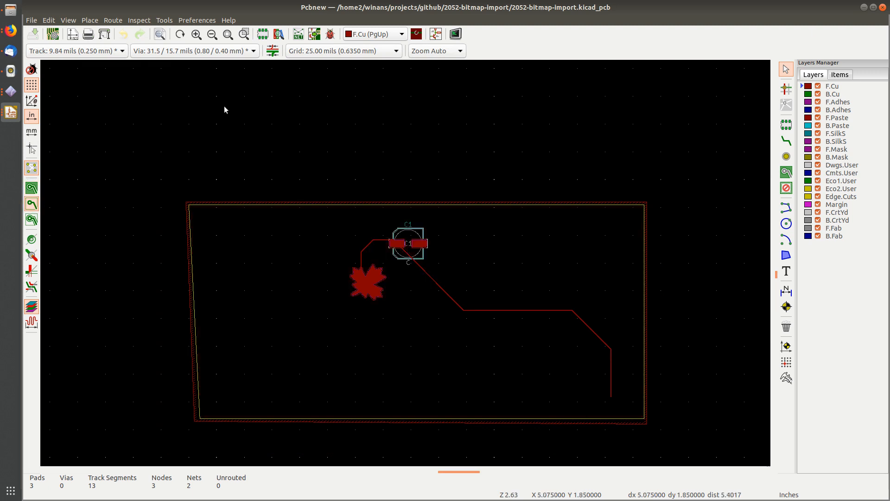
pyautogui.click(300, 35)
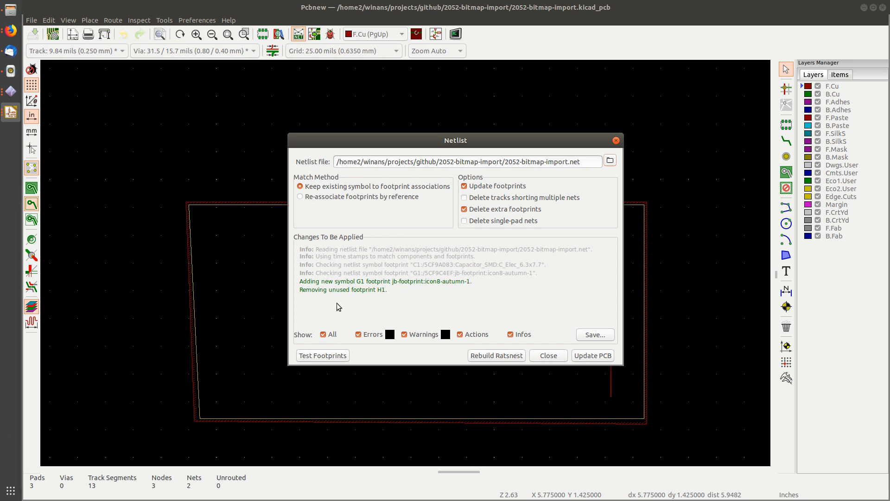
pyautogui.click(598, 356)
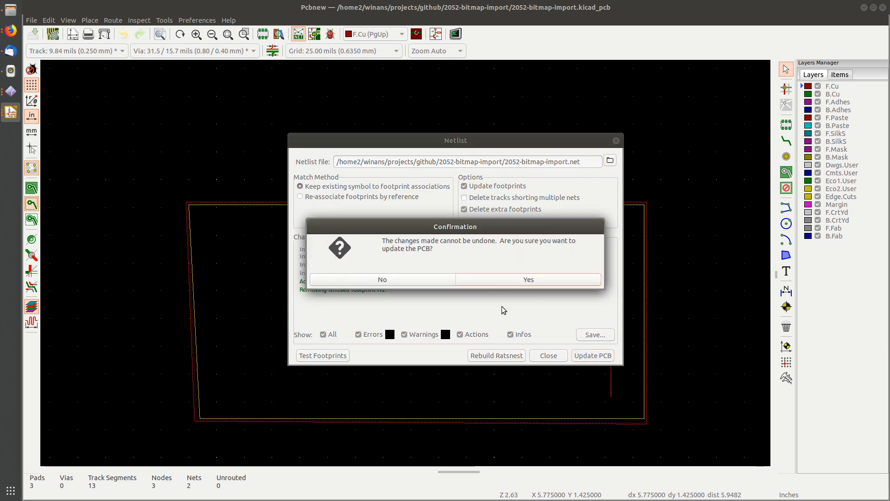
pyautogui.click(526, 280)
pyautogui.click(548, 355)
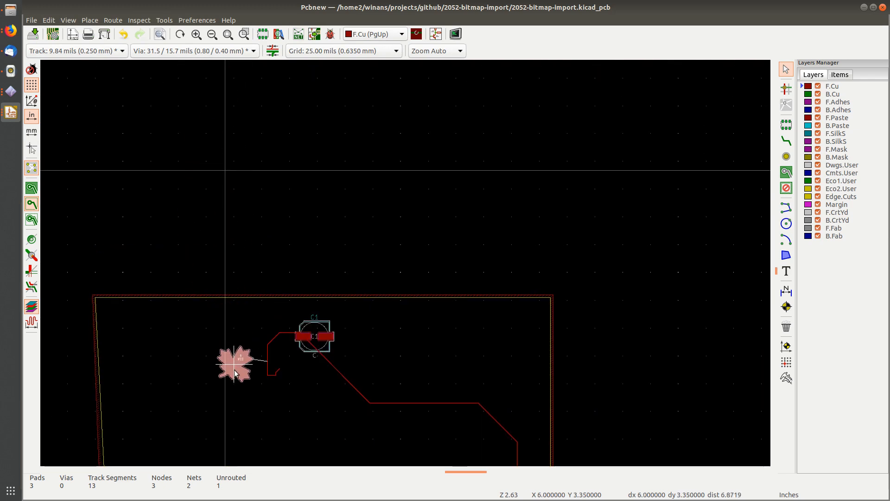
# - Place the imported leaf footprint inside the board outline, below and to the left of capacitor C1
pyautogui.click(240, 398)
pyautogui.scroll(3, 259, 386)
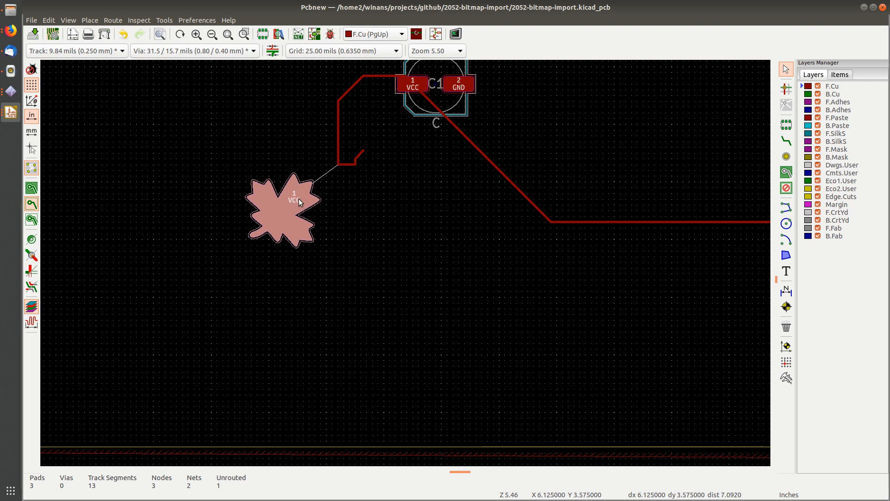
pyautogui.moveTo(305, 201); pyautogui.dragTo(262, 199, button='middle')
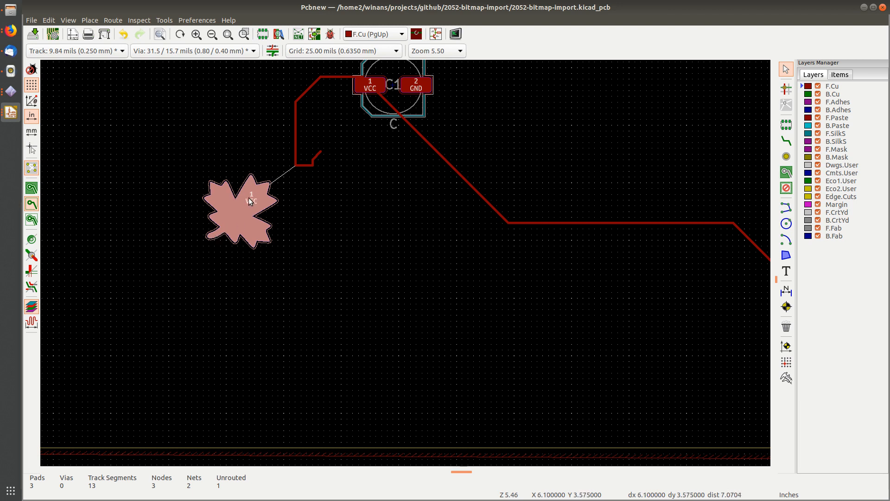
pyautogui.moveTo(249, 198); pyautogui.dragTo(282, 167, button='middle')
pyautogui.click(317, 177)
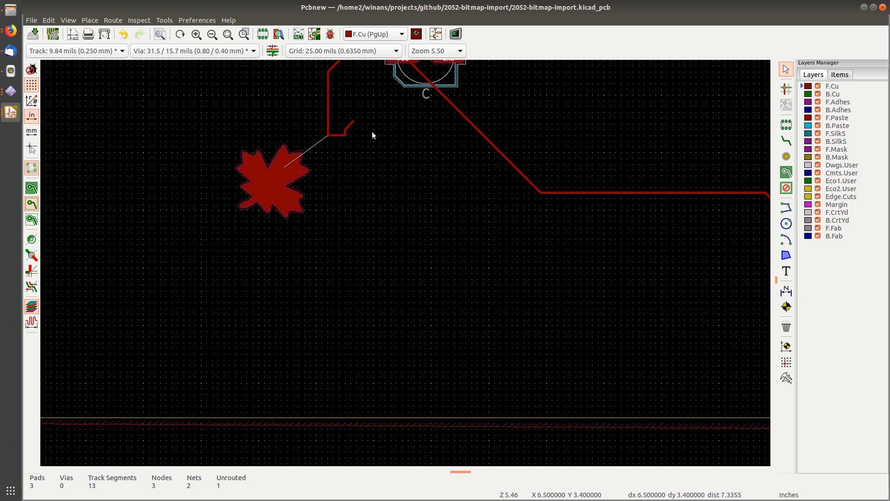
# - Delete the leftover track segments from the old leaf position and move the leaf footprint closer to C1
pyautogui.moveTo(362, 98); pyautogui.dragTo(321, 154)
pyautogui.press('Delete')
pyautogui.moveTo(362, 151); pyautogui.dragTo(260, 261, button='middle')
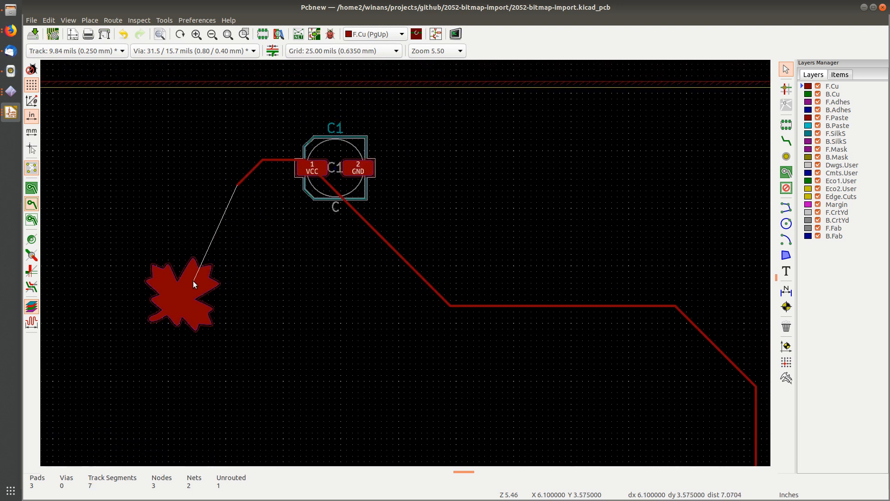
pyautogui.moveTo(192, 280); pyautogui.dragTo(283, 237)
# - Route a VCC track from the open track end near C1 around the left of the leaf and into its stem
pyautogui.press('x')
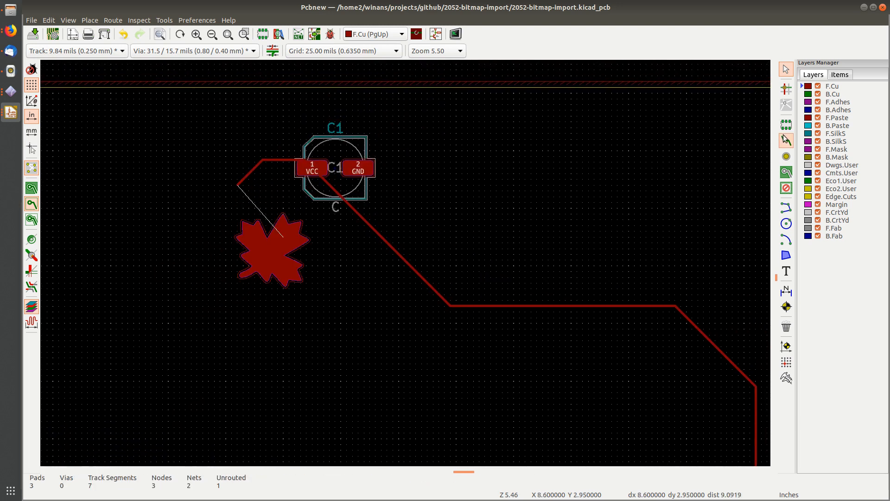
pyautogui.click(238, 184)
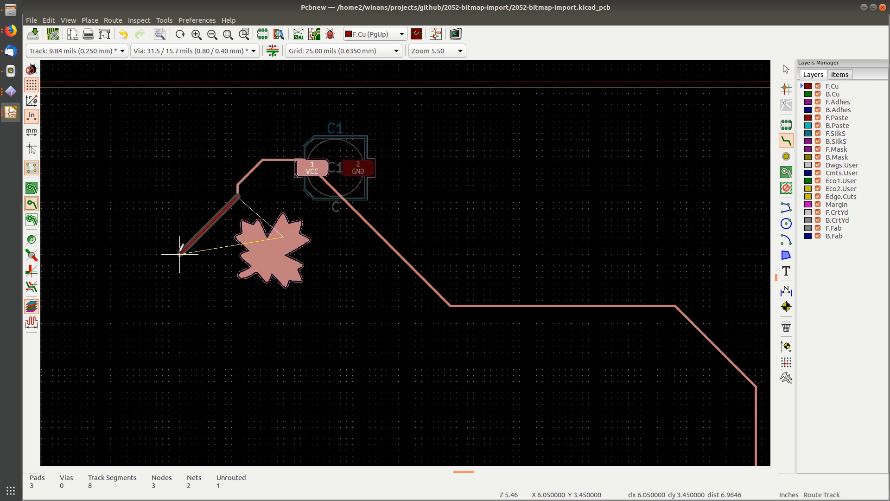
pyautogui.click(216, 278)
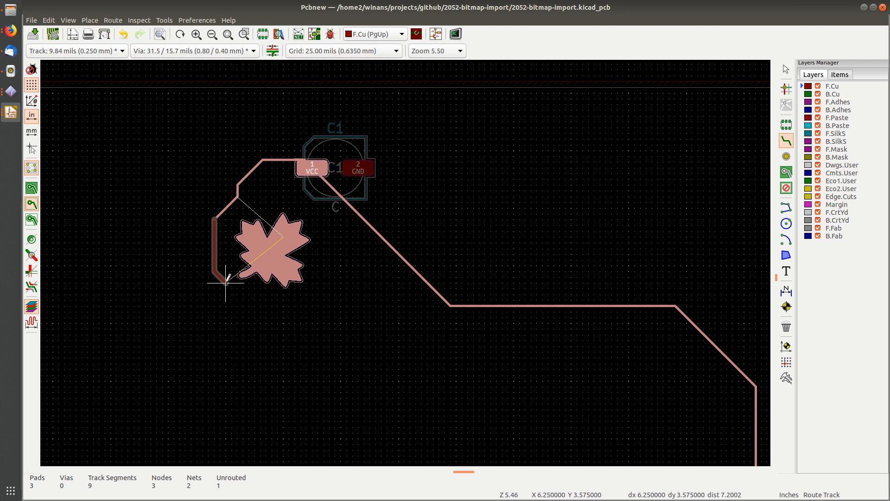
pyautogui.click(232, 278)
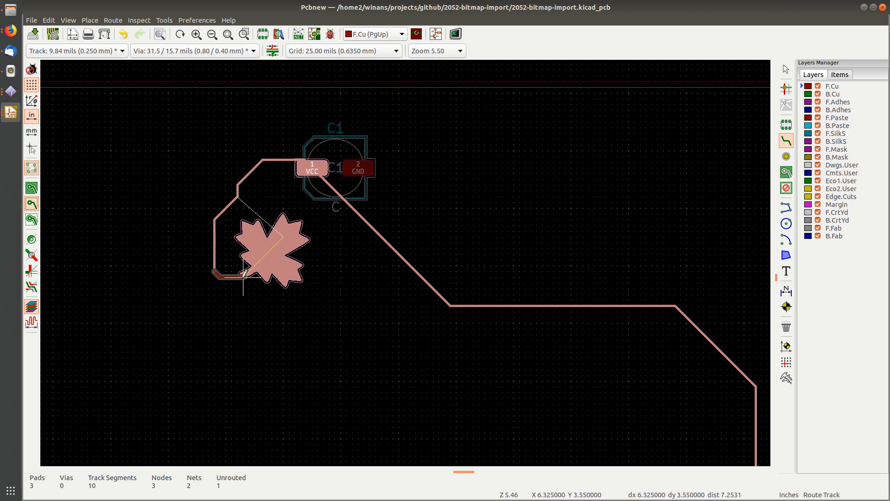
pyautogui.click(243, 276)
pyautogui.scroll(5, 245, 271)
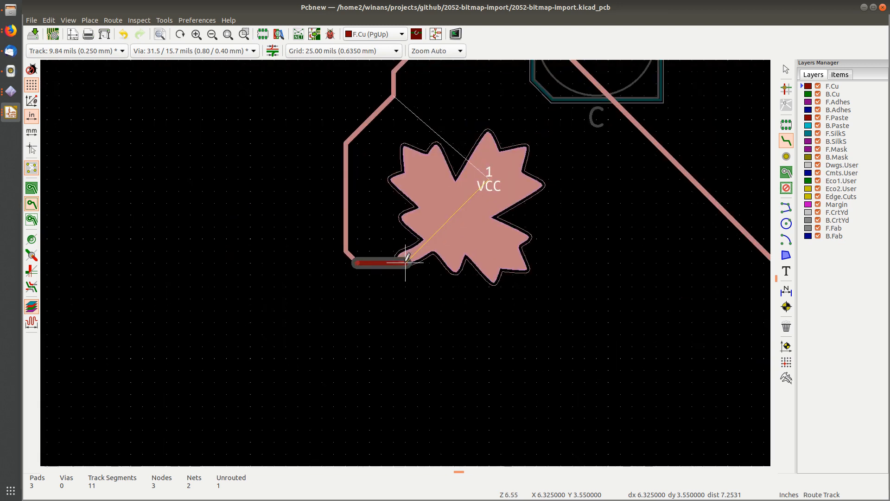
pyautogui.click(385, 262)
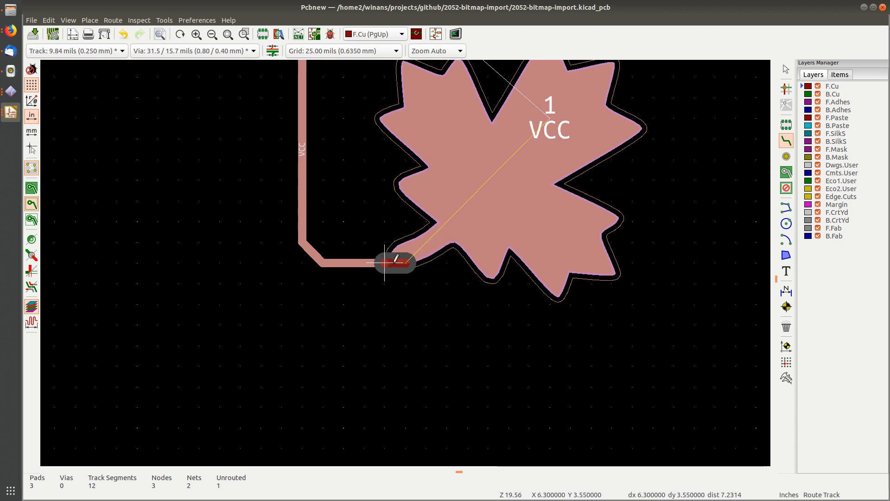
pyautogui.click(400, 262)
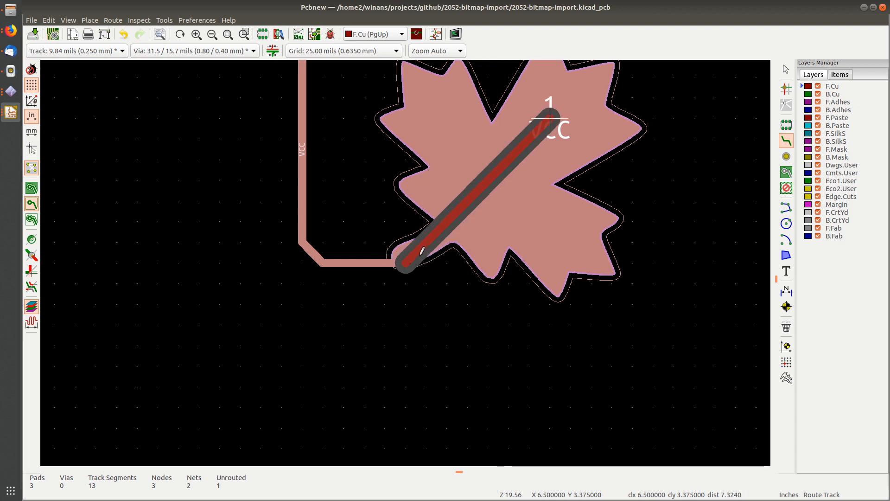
pyautogui.click(540, 158)
pyautogui.press('Escape')
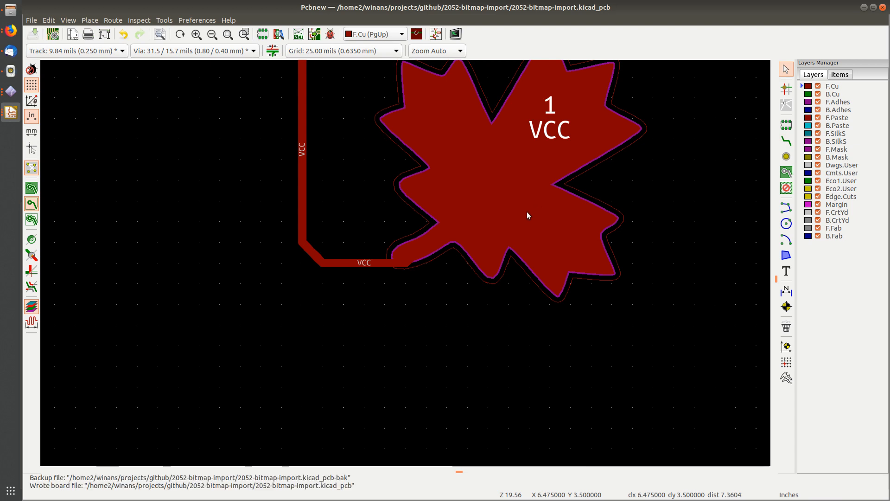
# - Save the board and open it in the 3D Viewer
pyautogui.hotkey('ctrl', 's')
pyautogui.scroll(-1, 527, 208)
pyautogui.moveTo(528, 208); pyautogui.dragTo(249, 321, button='middle')
pyautogui.hotkey('alt', '3')
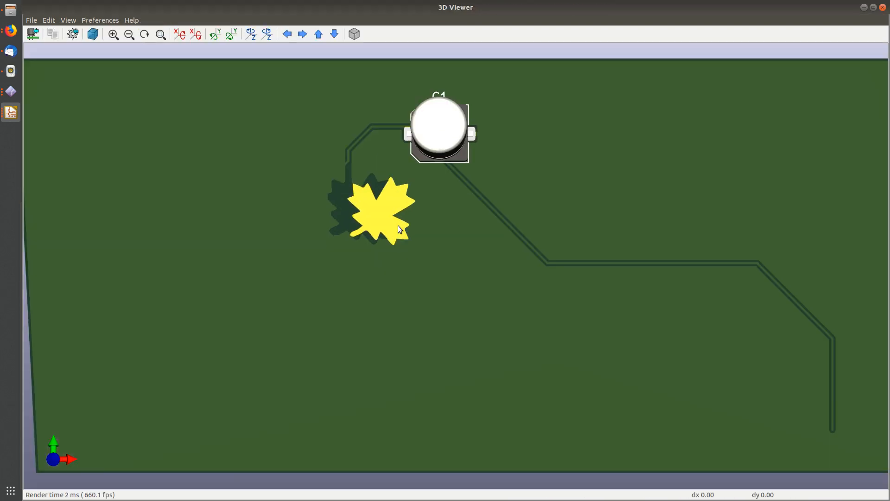
# - Save the board with its refilled zone and check the clearance around the leaf in the zone fill display and 3D Viewer
pyautogui.hotkey('alt', 'Tab')
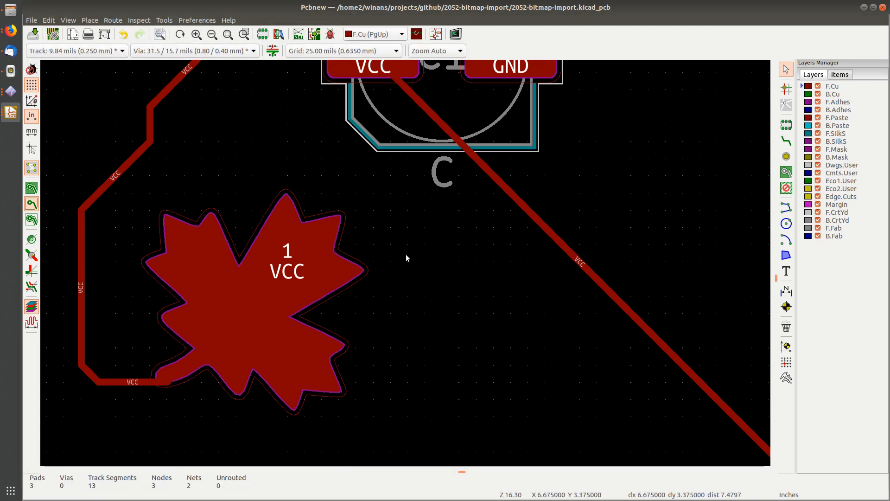
pyautogui.hotkey('ctrl', 's')
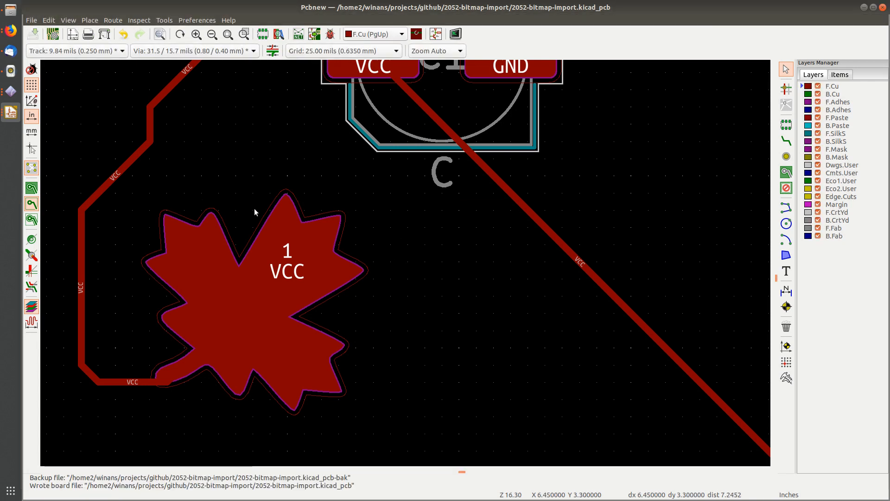
pyautogui.click(32, 188)
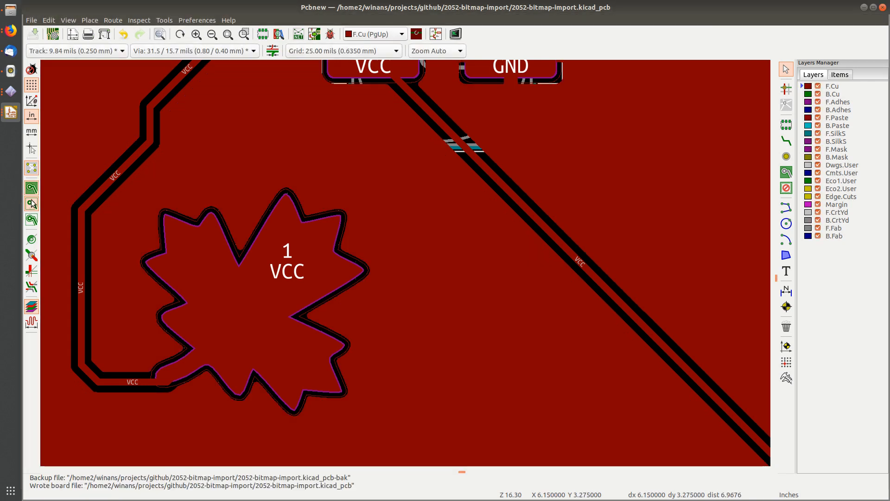
pyautogui.click(31, 204)
pyautogui.hotkey('alt', 'Tab')
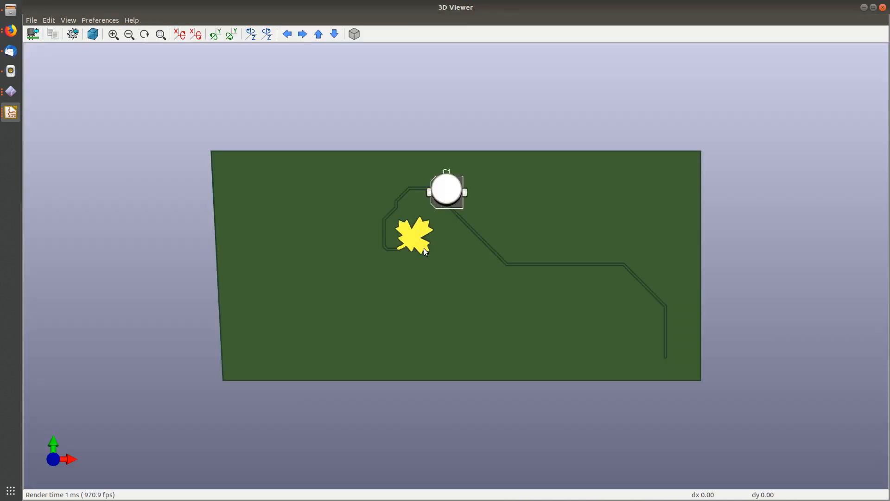
pyautogui.scroll(5, 425, 250)
pyautogui.scroll(-5, 328, 183)
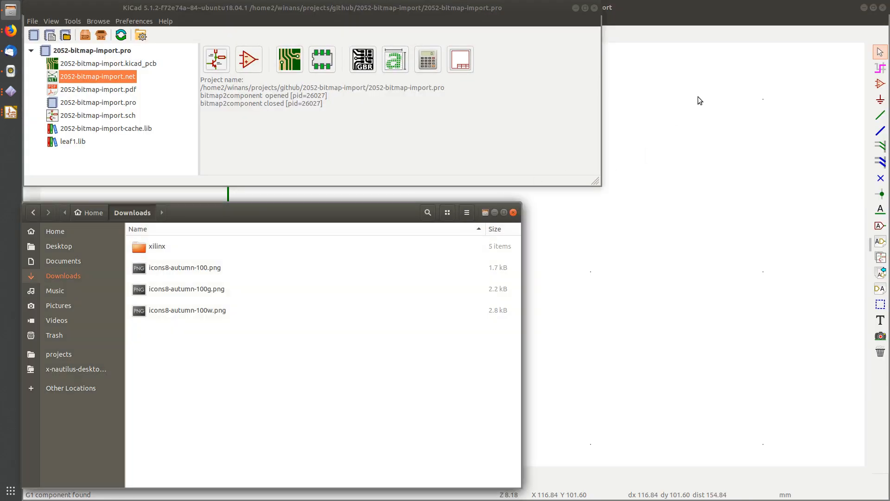
# - Switch back to the schematic and check the leaf symbol's reference in its properties without changing anything
pyautogui.click(651, 92)
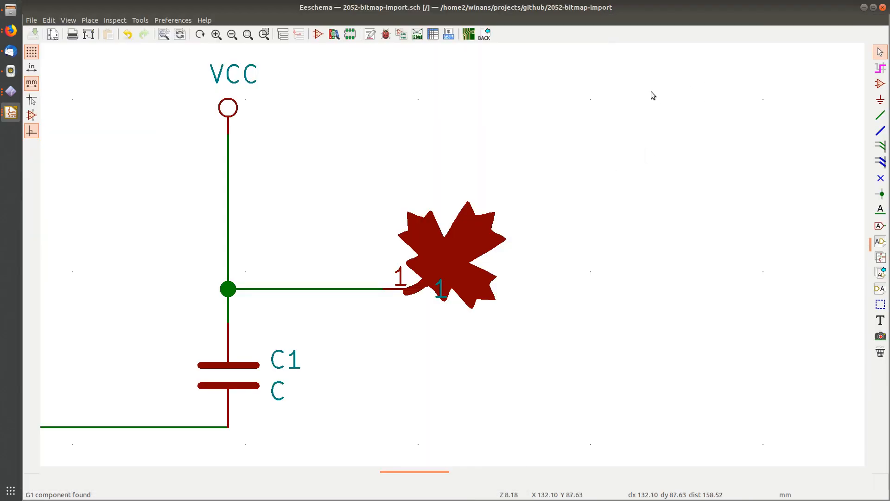
pyautogui.click(484, 226)
pyautogui.doubleClick(484, 227)
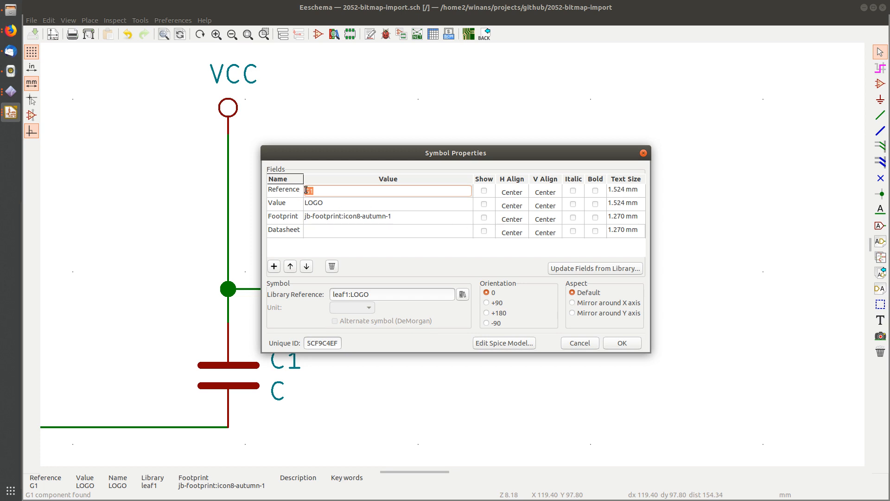
pyautogui.press('Escape')
pyautogui.press('Escape')
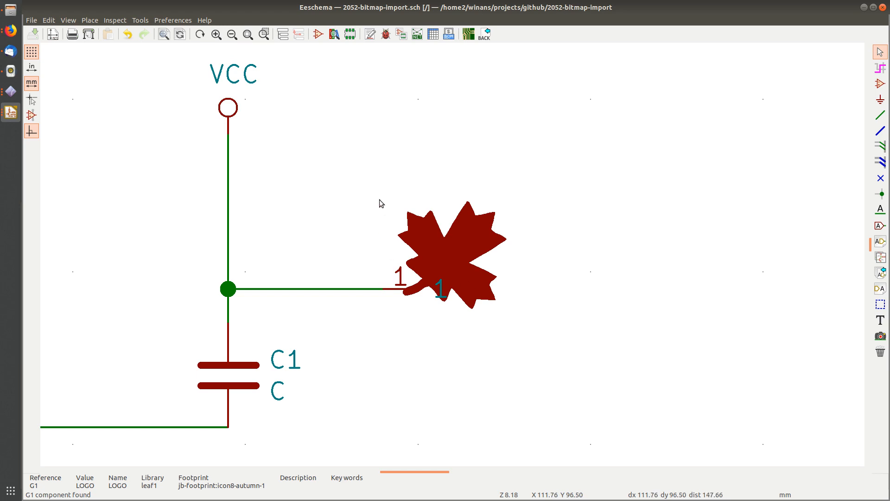
# - Examine the schematic sheet, from the leaf's connection to VCC and C1 to the leaf graphic beside the title block
pyautogui.moveTo(314, 224); pyautogui.dragTo(555, 187, button='middle')
pyautogui.scroll(-3, 555, 187)
pyautogui.keyDown('shift'); pyautogui.scroll(-2, 449, 264); pyautogui.keyUp('shift')
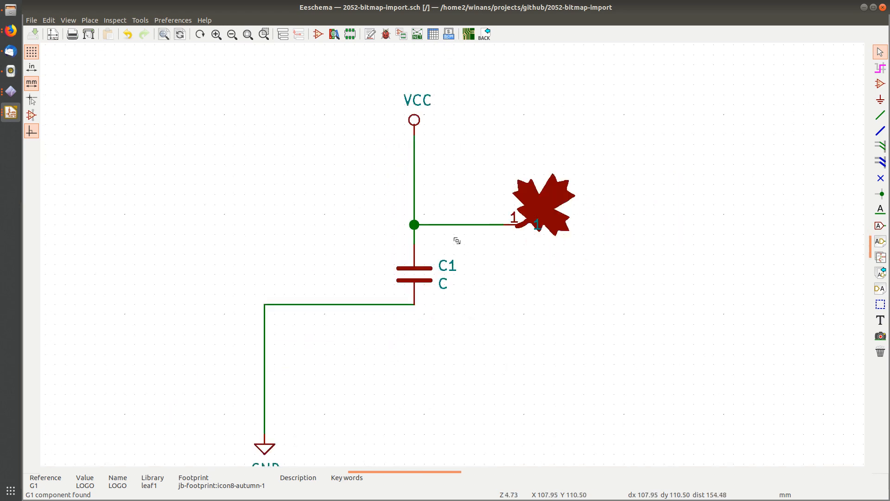
pyautogui.moveTo(457, 241); pyautogui.dragTo(433, 199, button='middle')
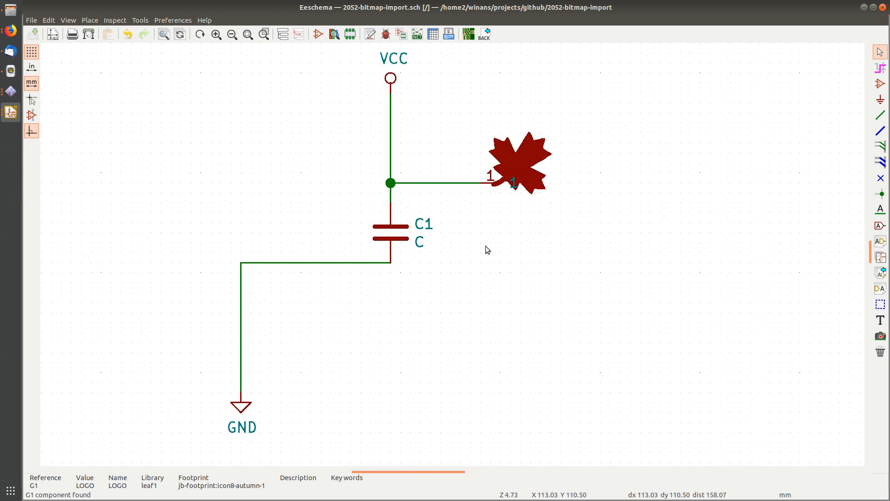
pyautogui.scroll(-2, 490, 250)
pyautogui.moveTo(550, 246); pyautogui.dragTo(403, 251, button='middle')
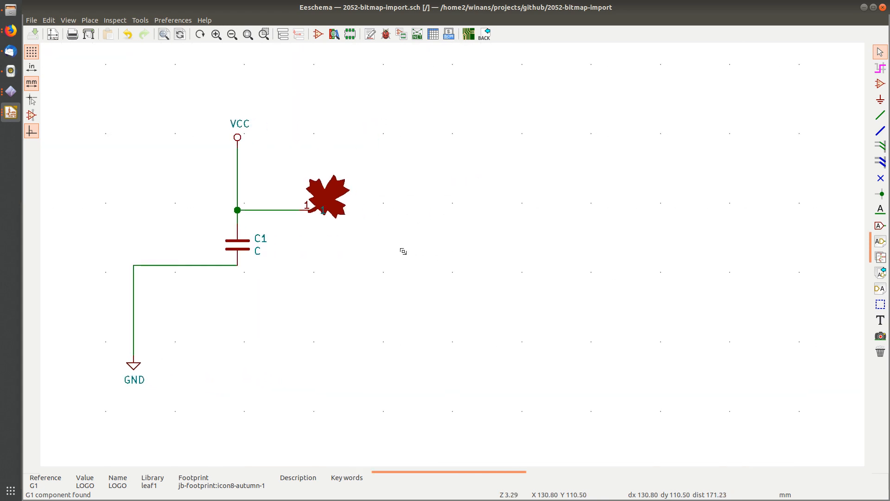
pyautogui.scroll(-3, 403, 251)
pyautogui.moveTo(564, 302); pyautogui.dragTo(449, 240, button='middle')
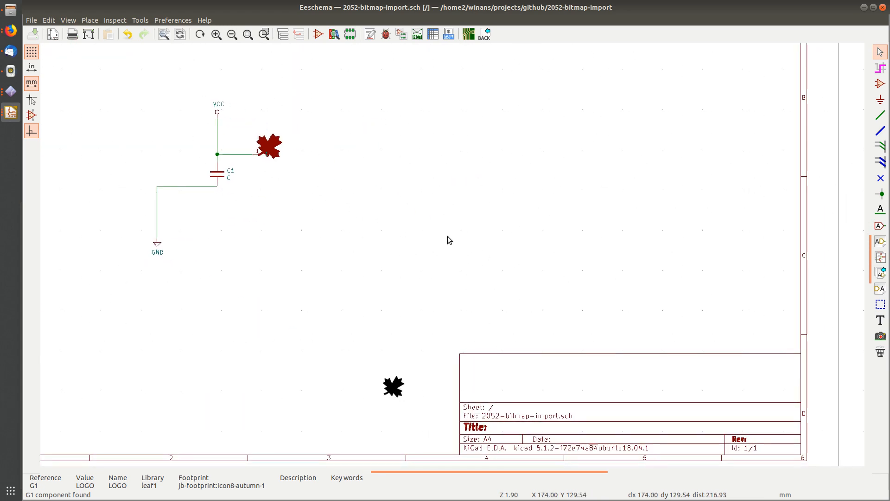